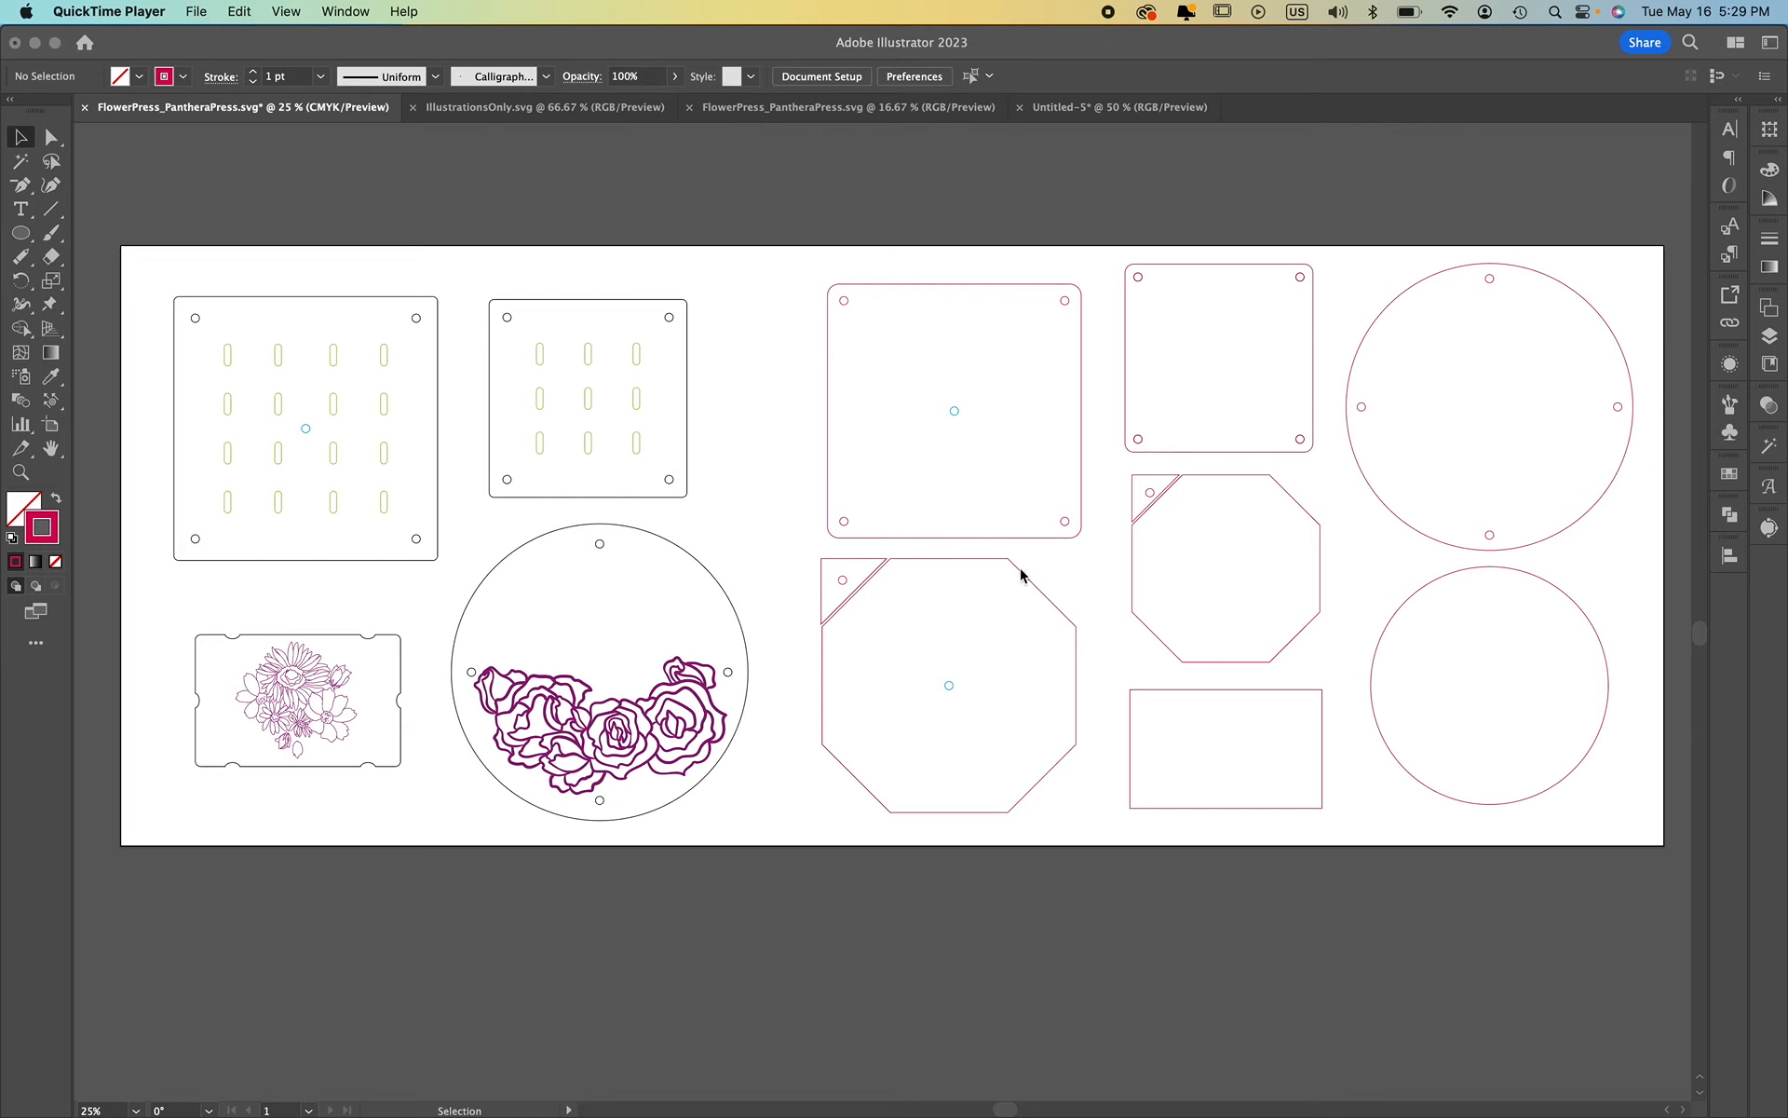
Lay the large rounded square with corner holes over the large slotted board, and undo the move
{"action": "left_click", "coordinate": [1086, 466]}
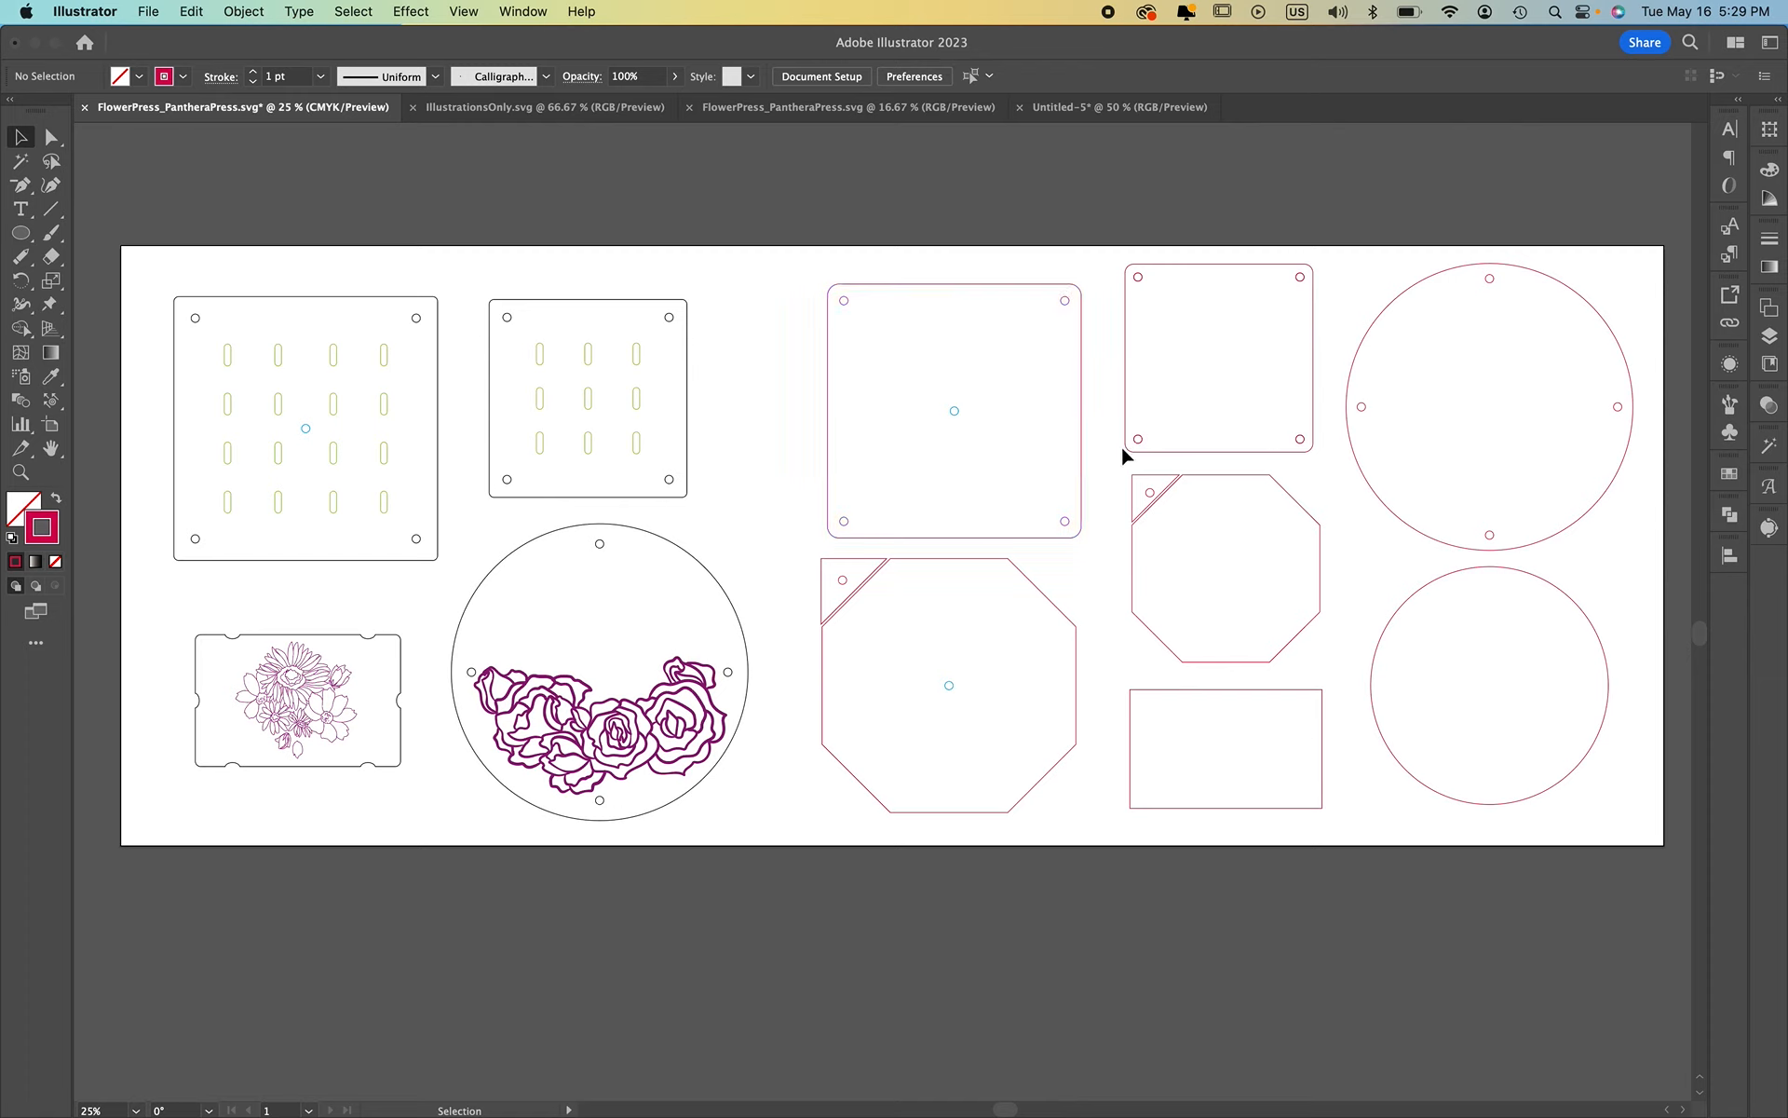
{"action": "left_click_drag", "start_coordinate": [1081, 438], "coordinate": [435, 460]}
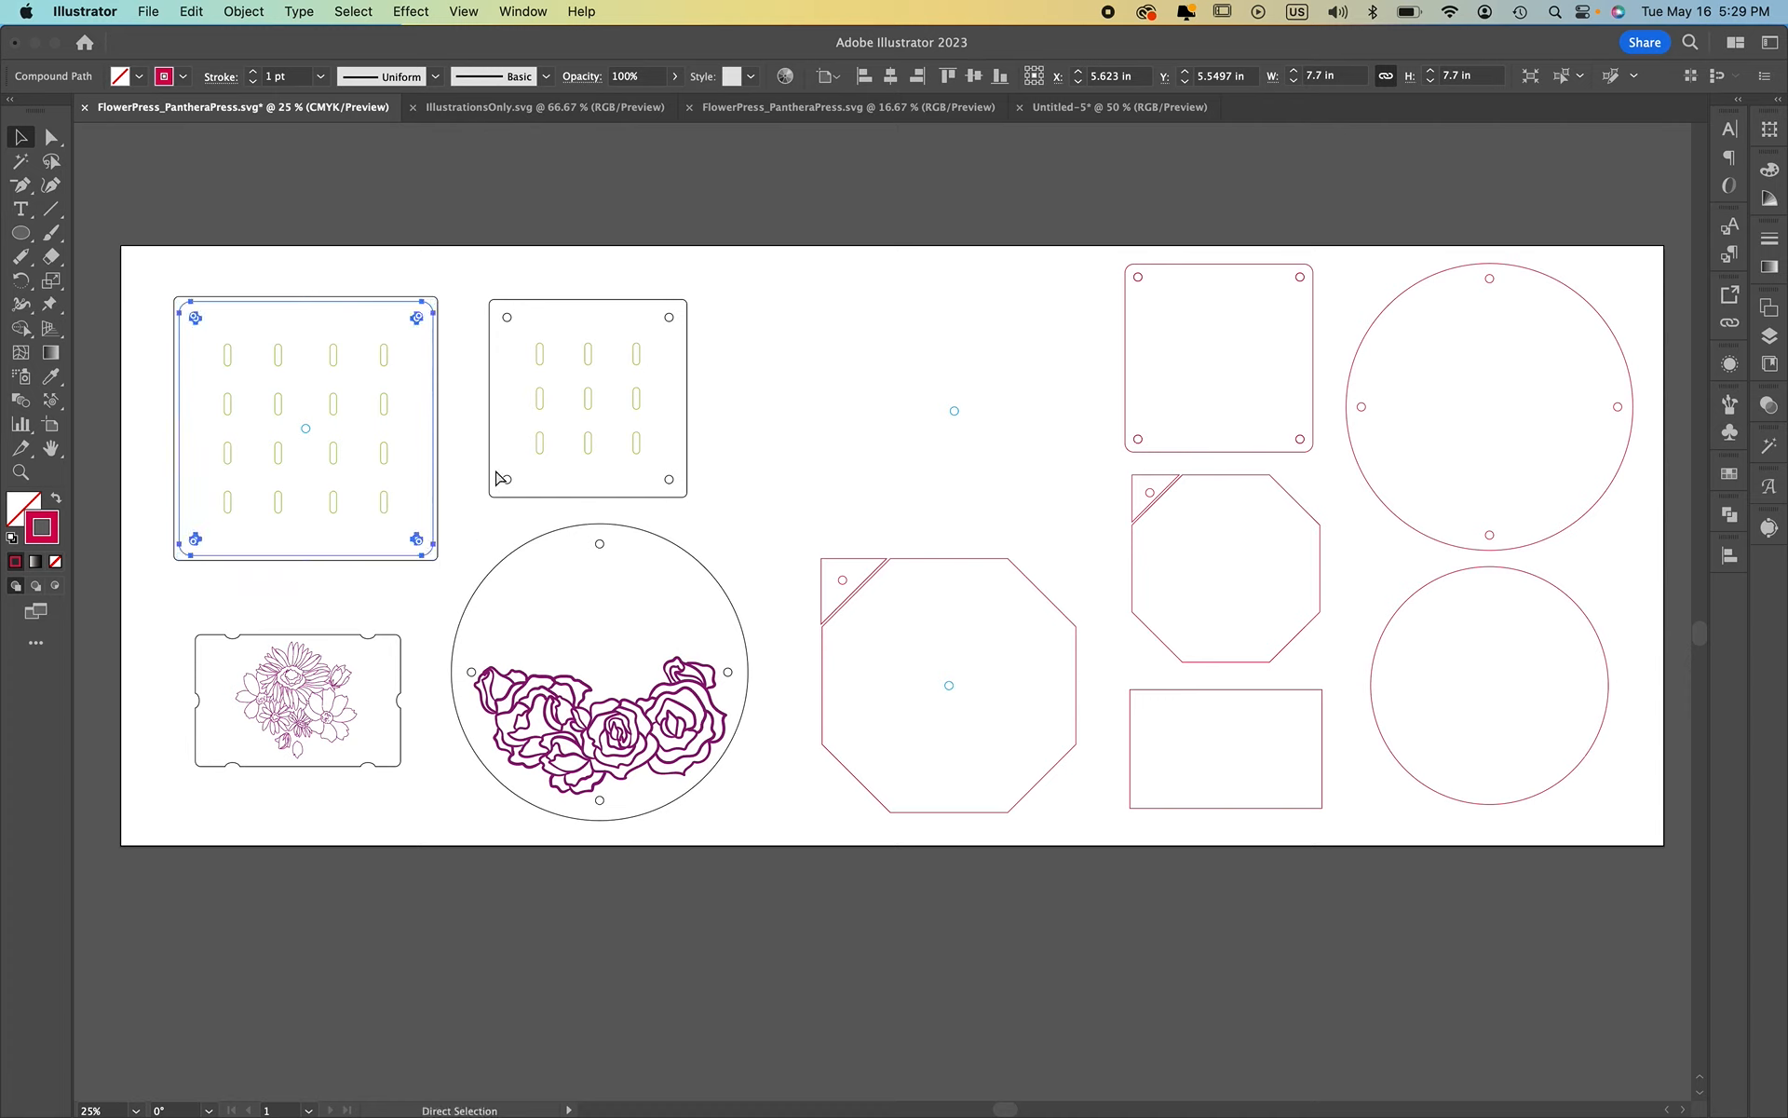
{"action": "key", "text": "super+z"}
{"action": "left_click", "coordinate": [578, 247]}
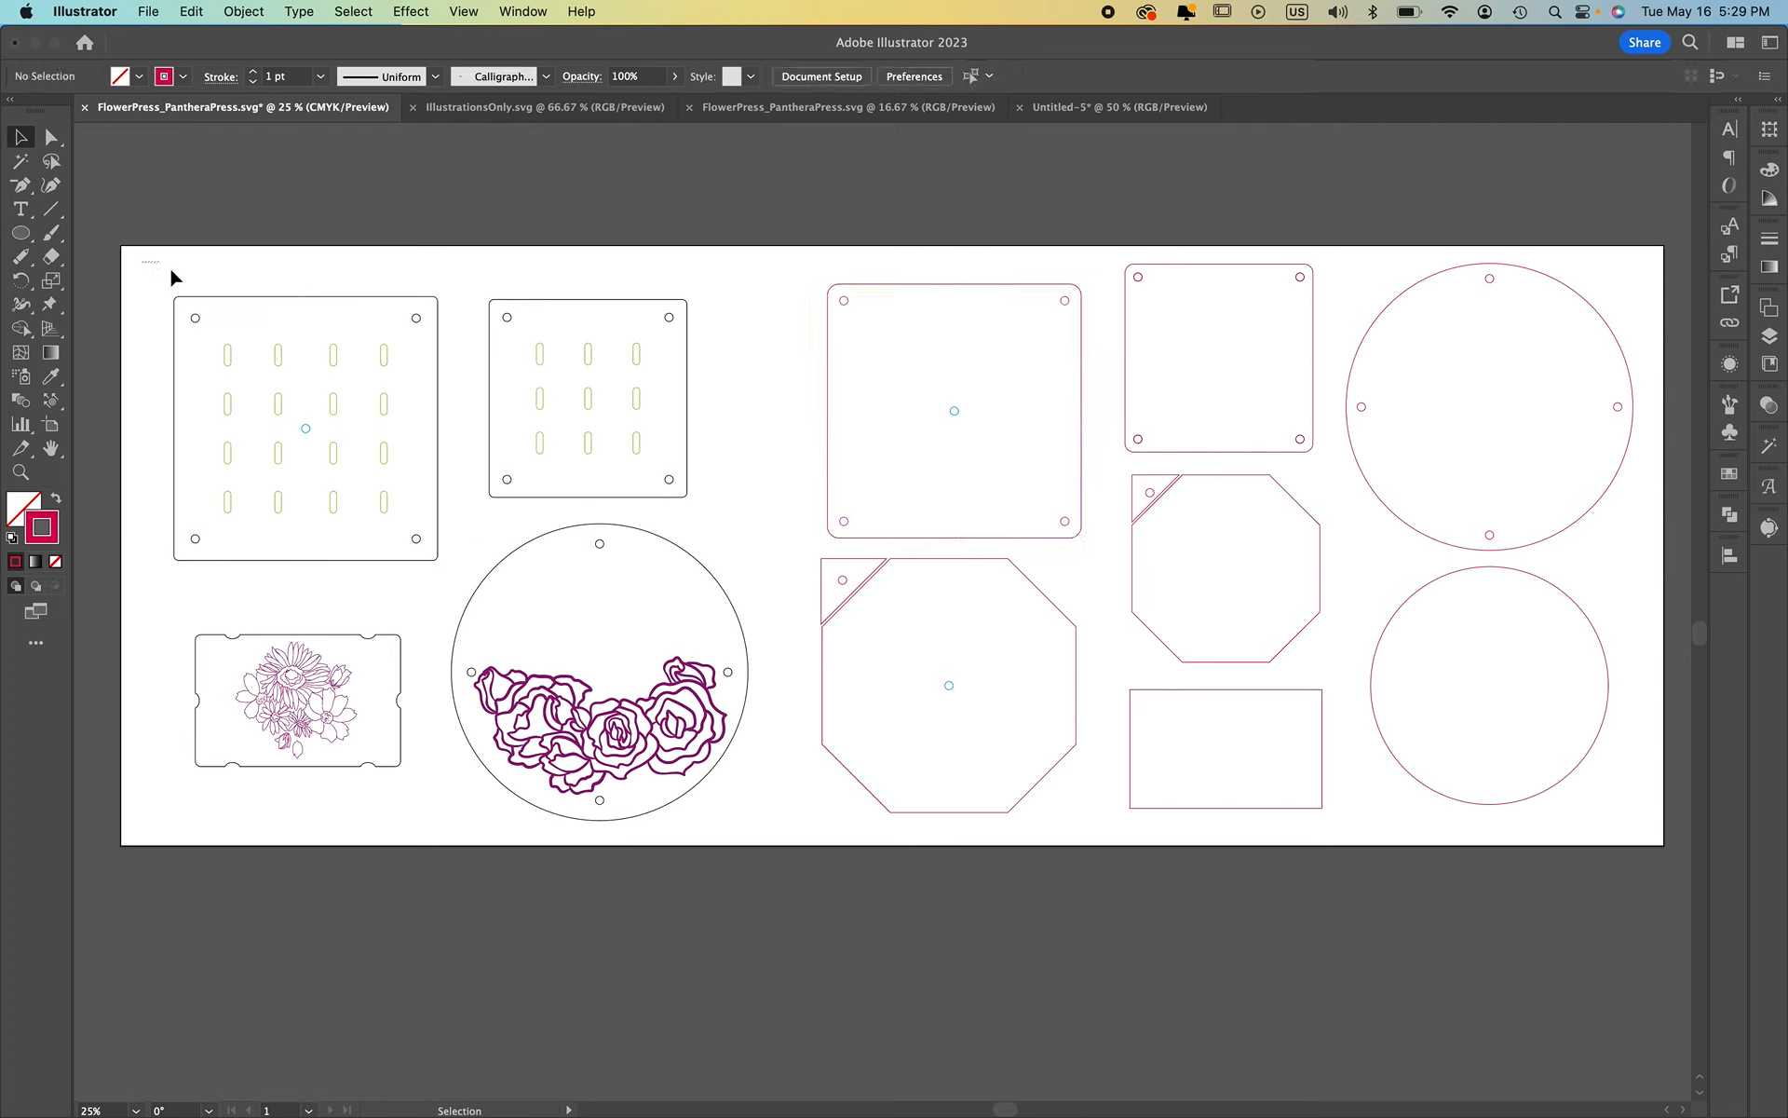
Lay the large octagon over the large slotted board, and move it back beside its corner triangle
{"action": "left_click_drag", "start_coordinate": [170, 265], "coordinate": [450, 574]}
{"action": "left_click", "coordinate": [445, 580]}
{"action": "left_click", "coordinate": [1077, 641]}
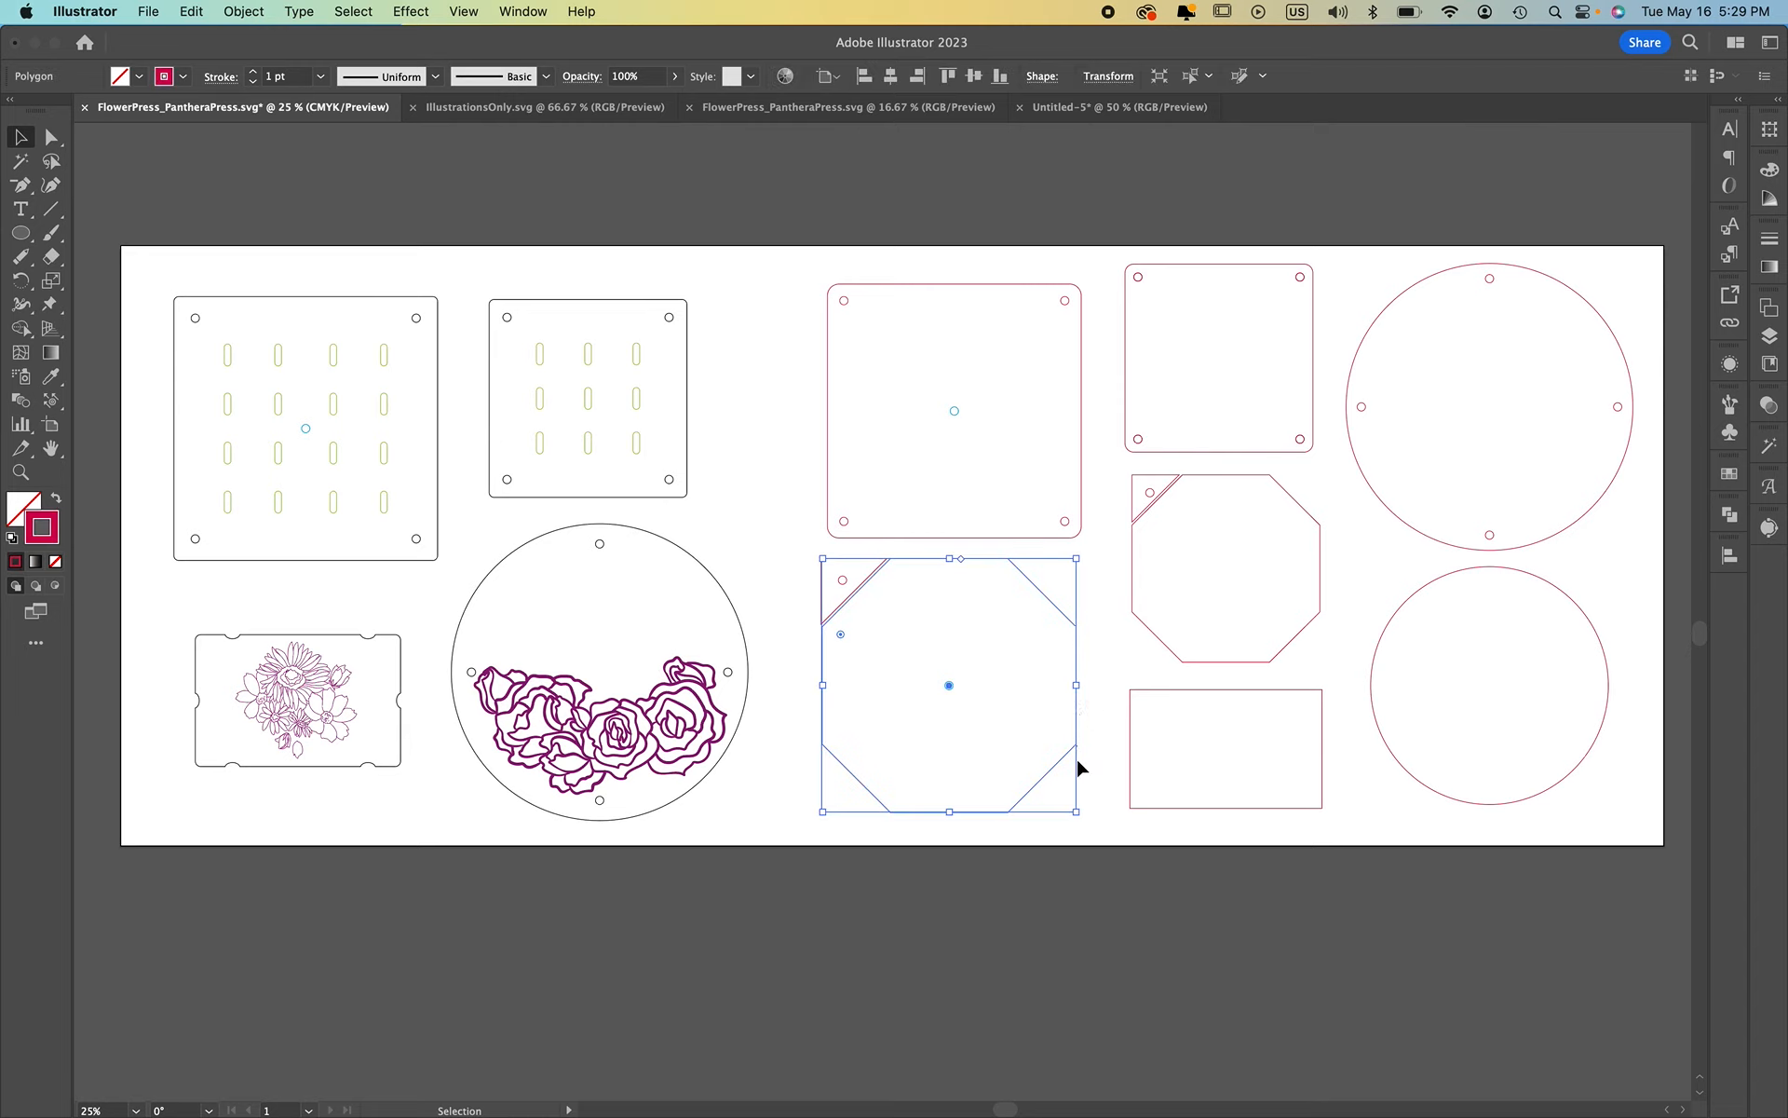
{"action": "left_click_drag", "start_coordinate": [1048, 767], "coordinate": [402, 508]}
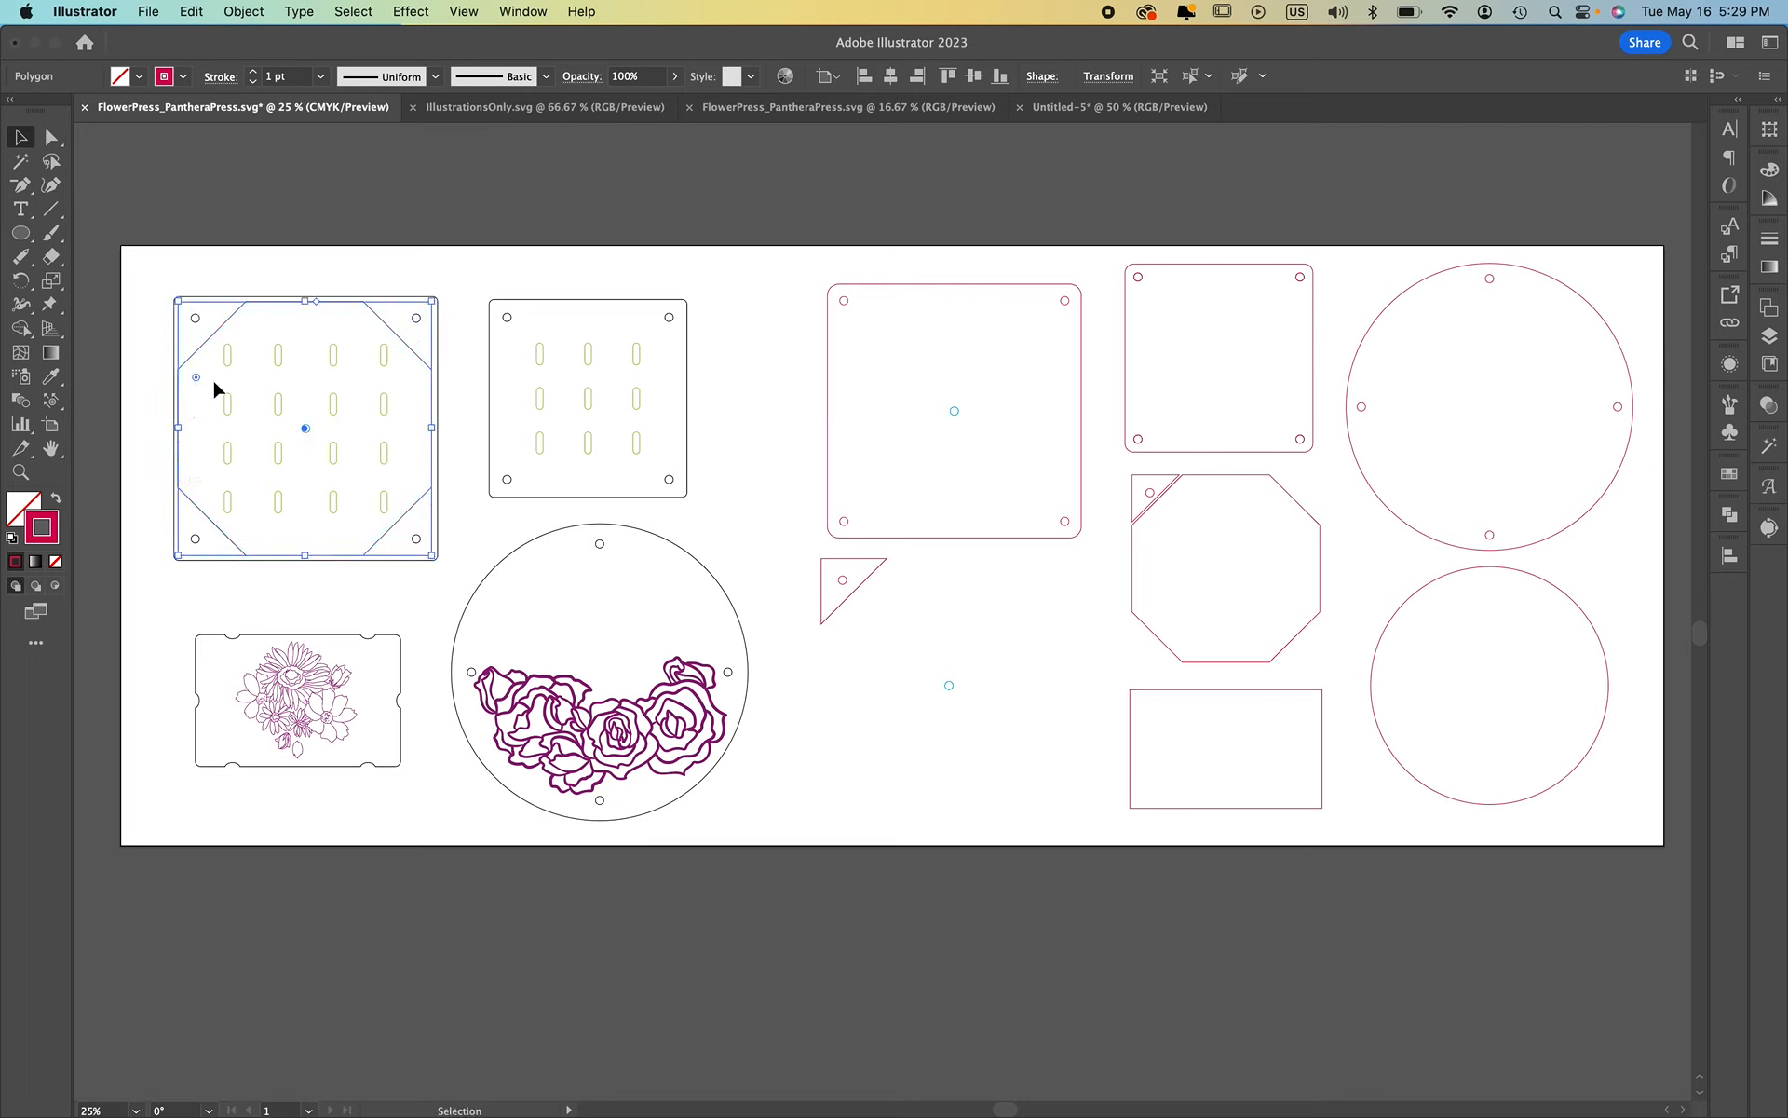
{"action": "left_click", "coordinate": [419, 245]}
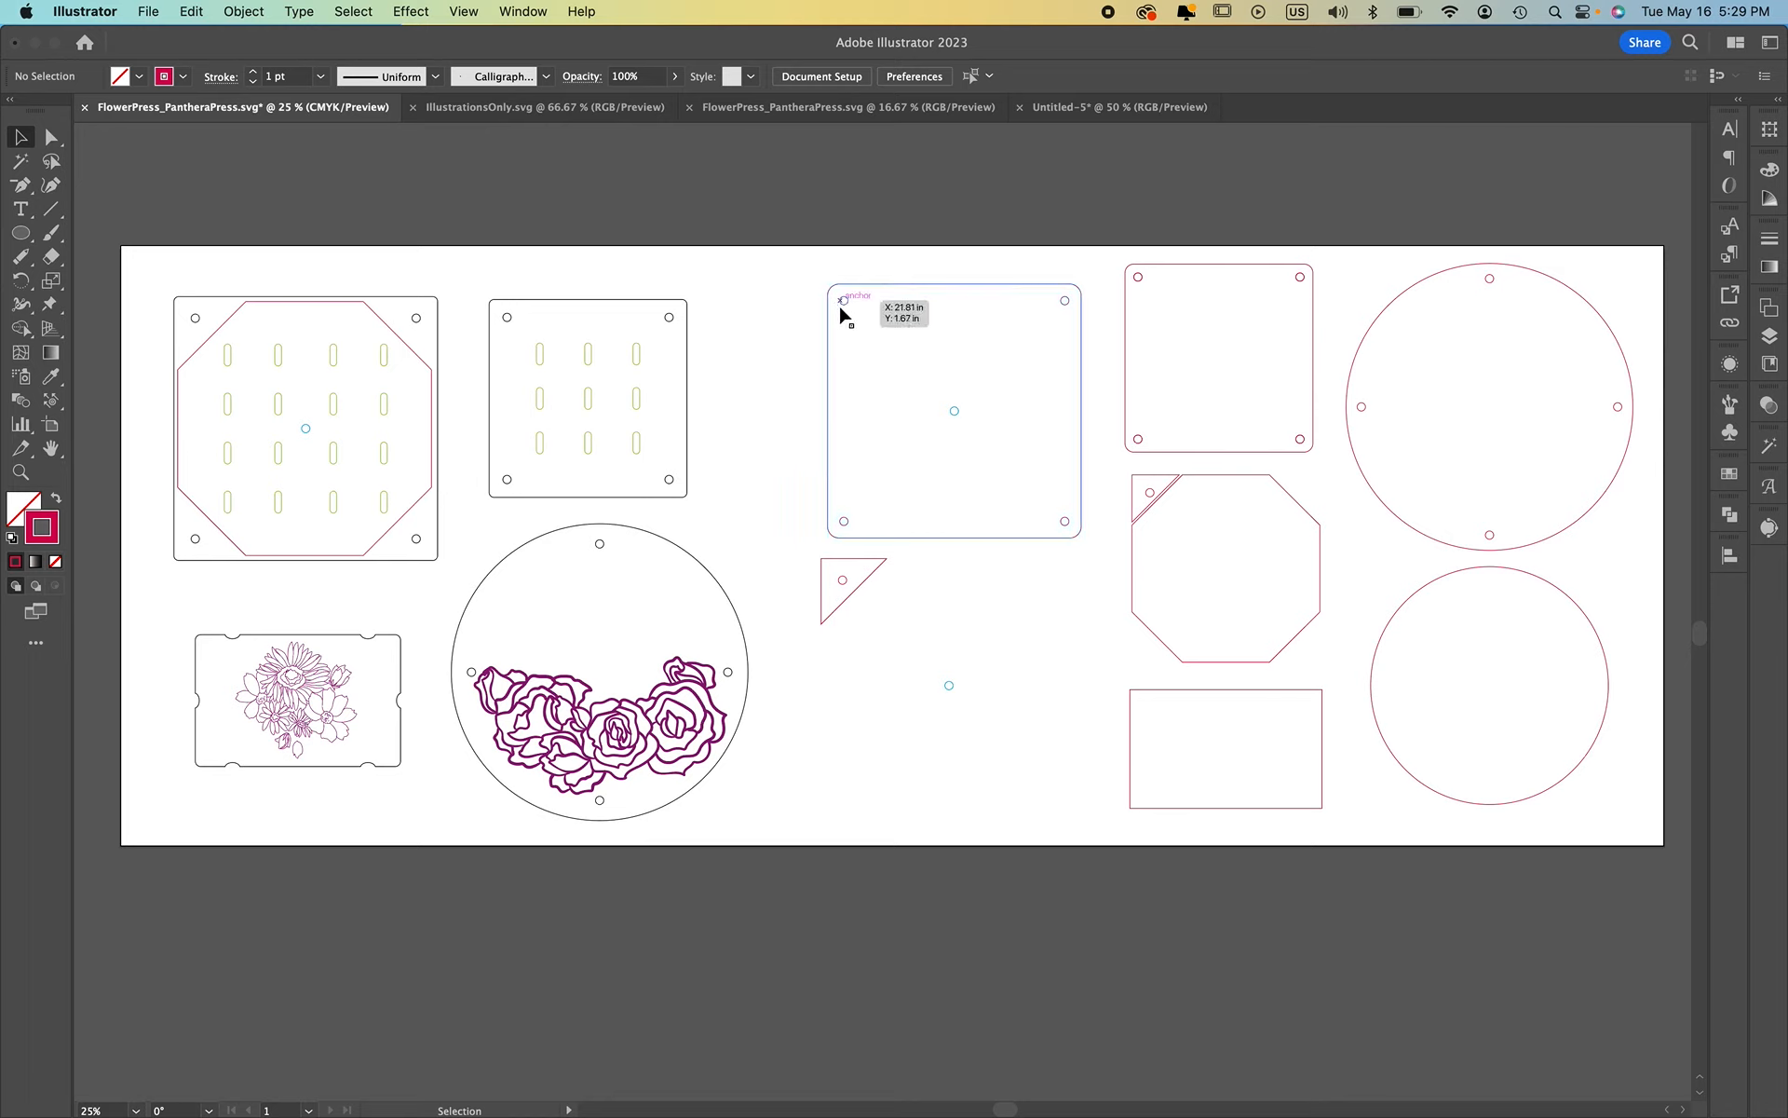
{"action": "left_click_drag", "start_coordinate": [410, 360], "coordinate": [1053, 601]}
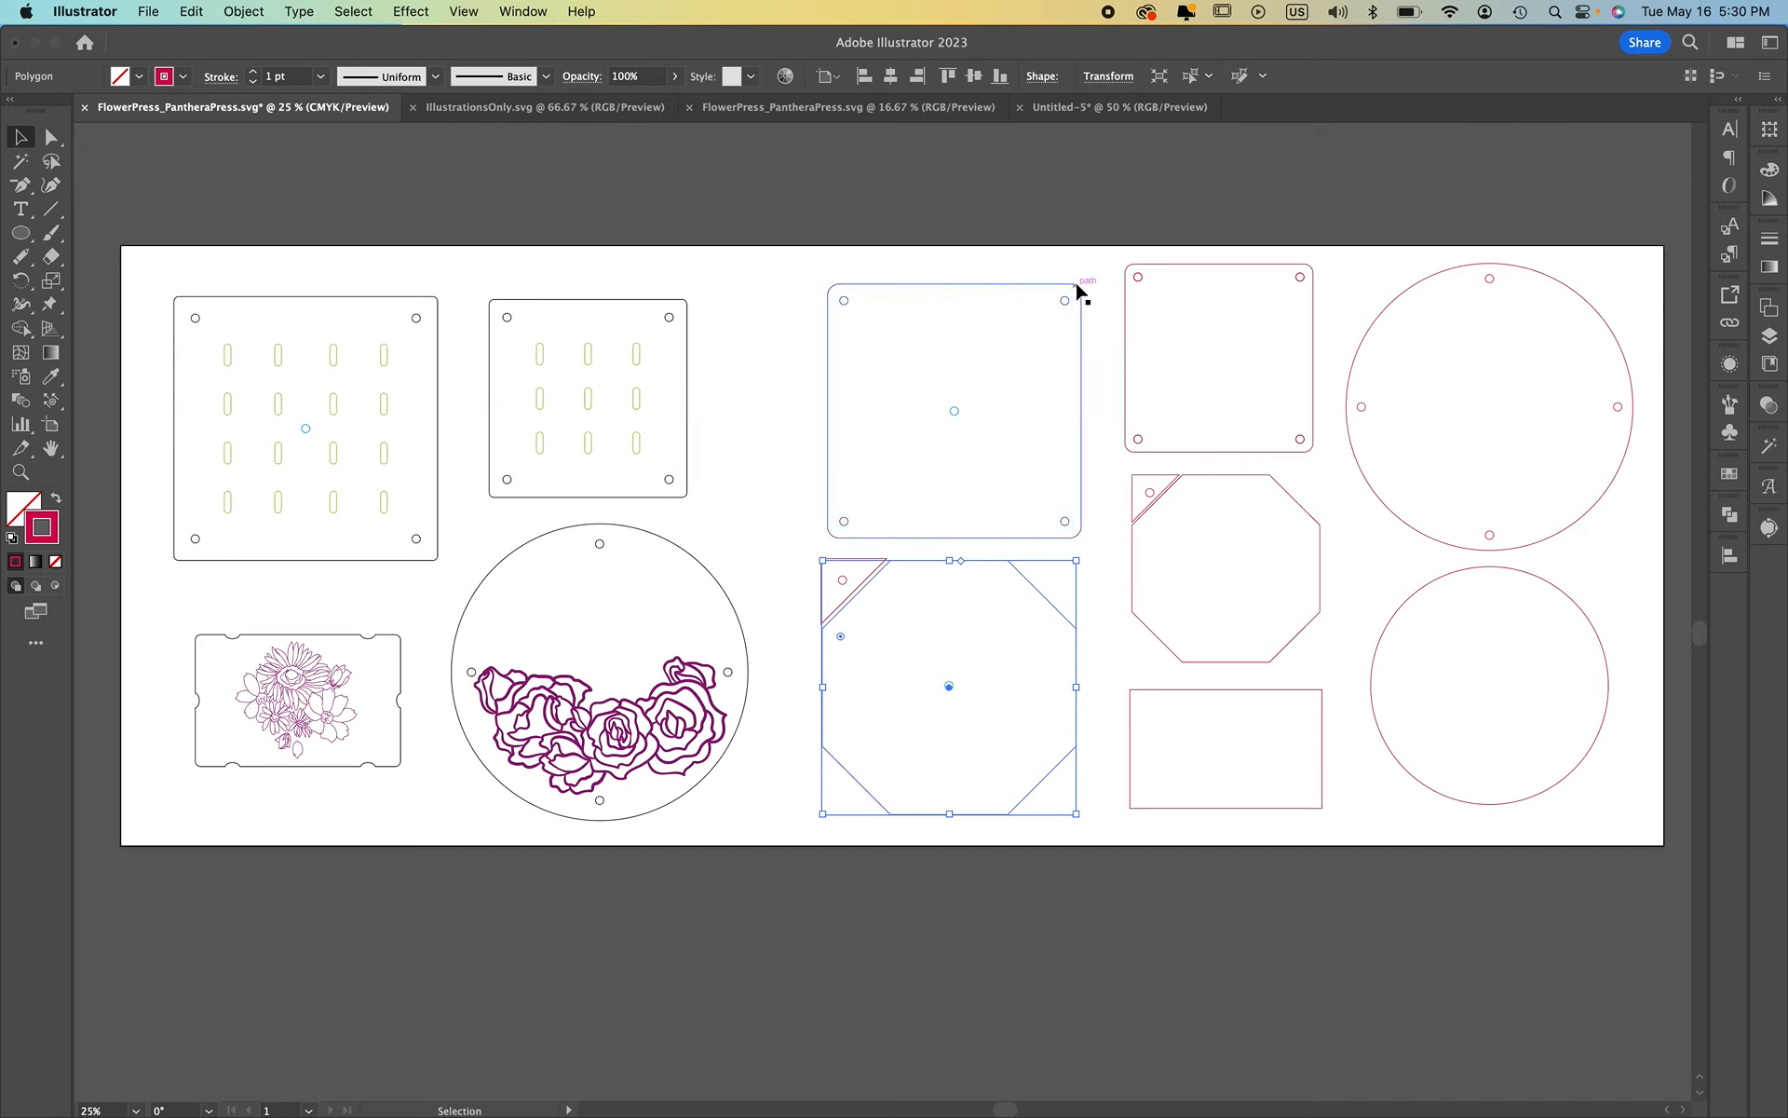
{"action": "left_click", "coordinate": [813, 1013]}
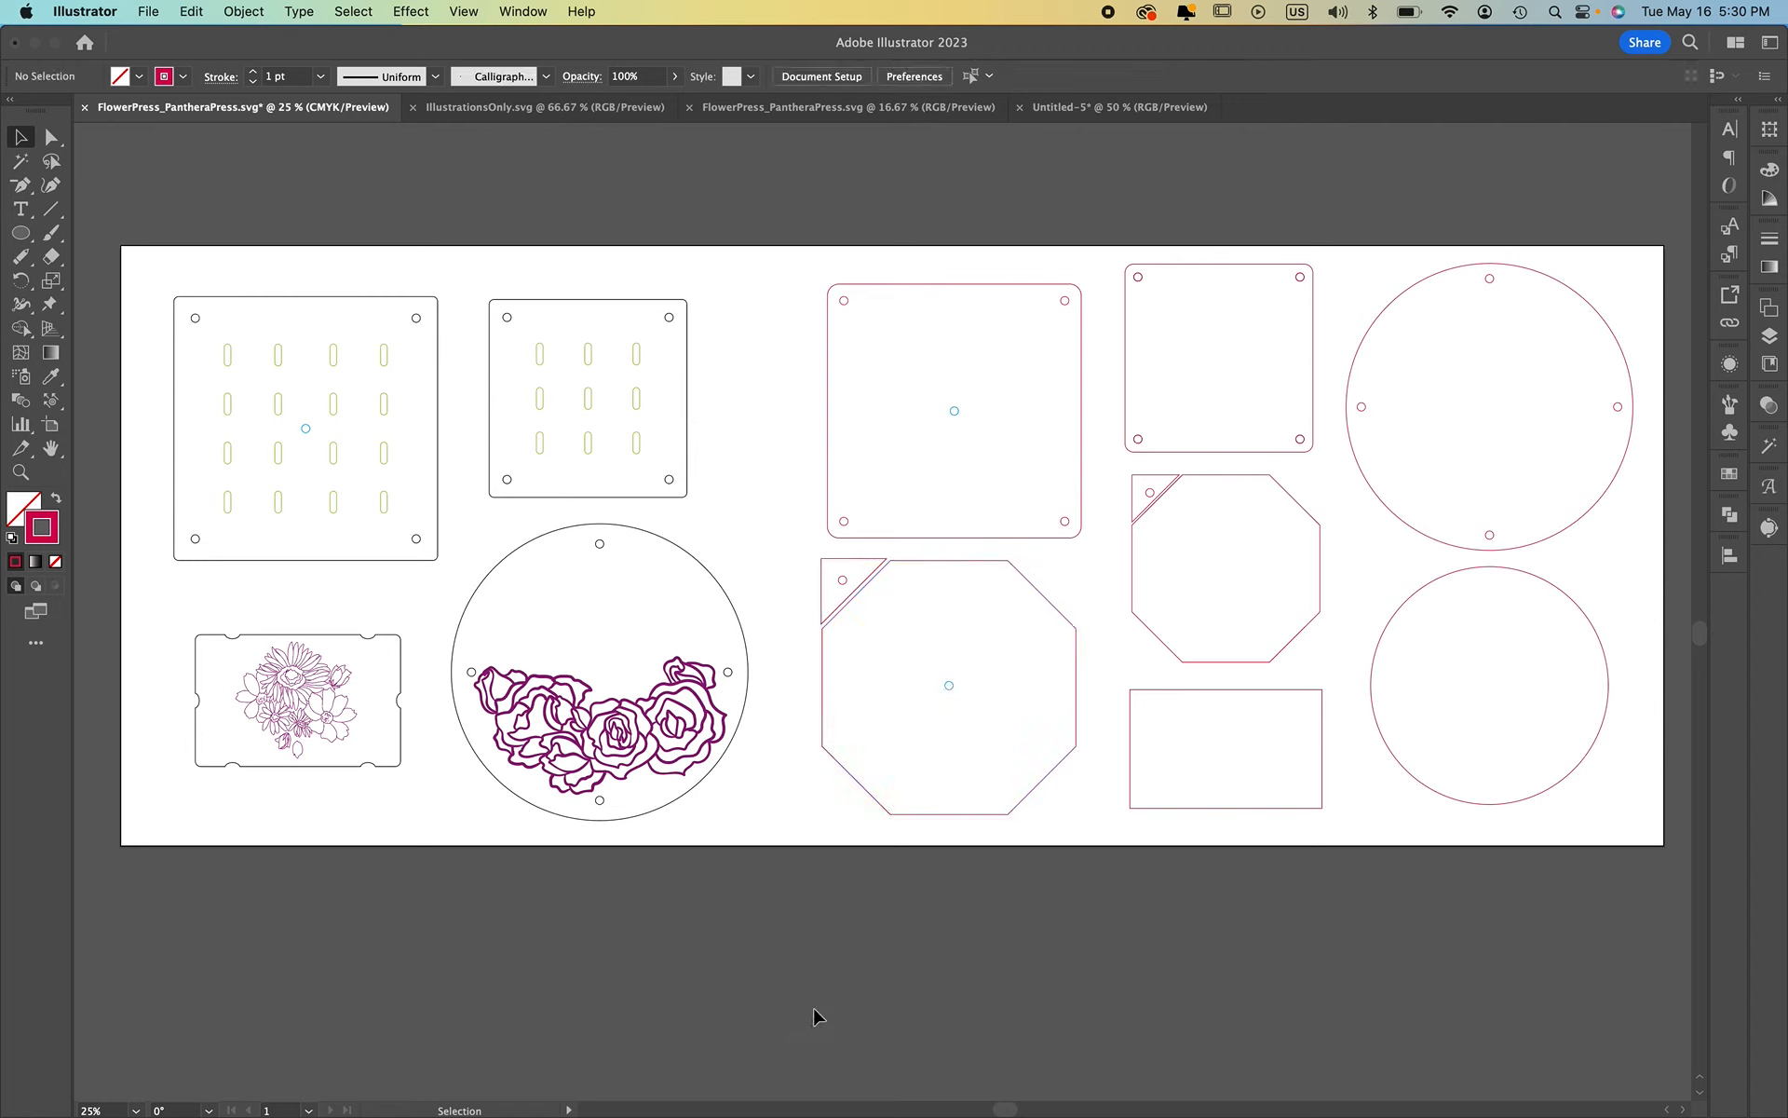
In the Untitled-5 document, create a rectangle 9 in wide and 11.5 in high
{"action": "left_click", "coordinate": [1059, 110]}
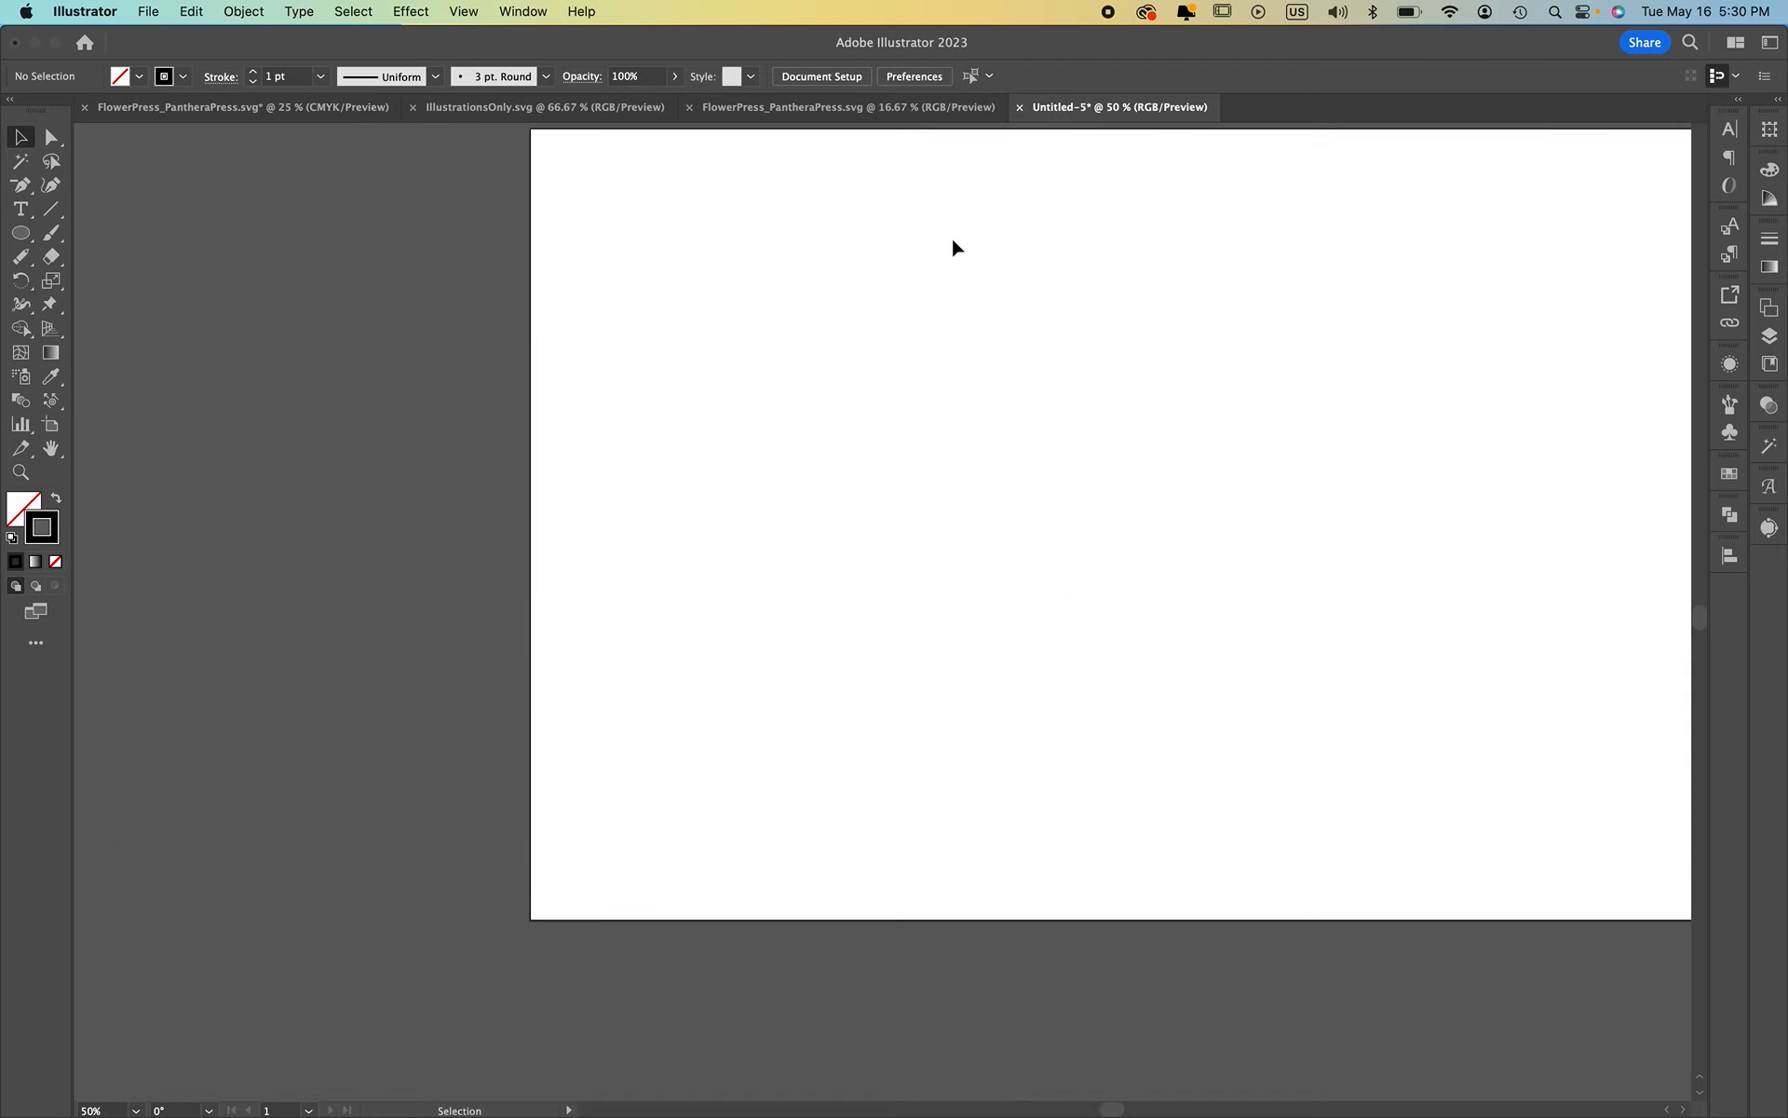
{"action": "scroll", "coordinate": [1272, 601], "scroll_direction": "right", "scroll_amount": 2}
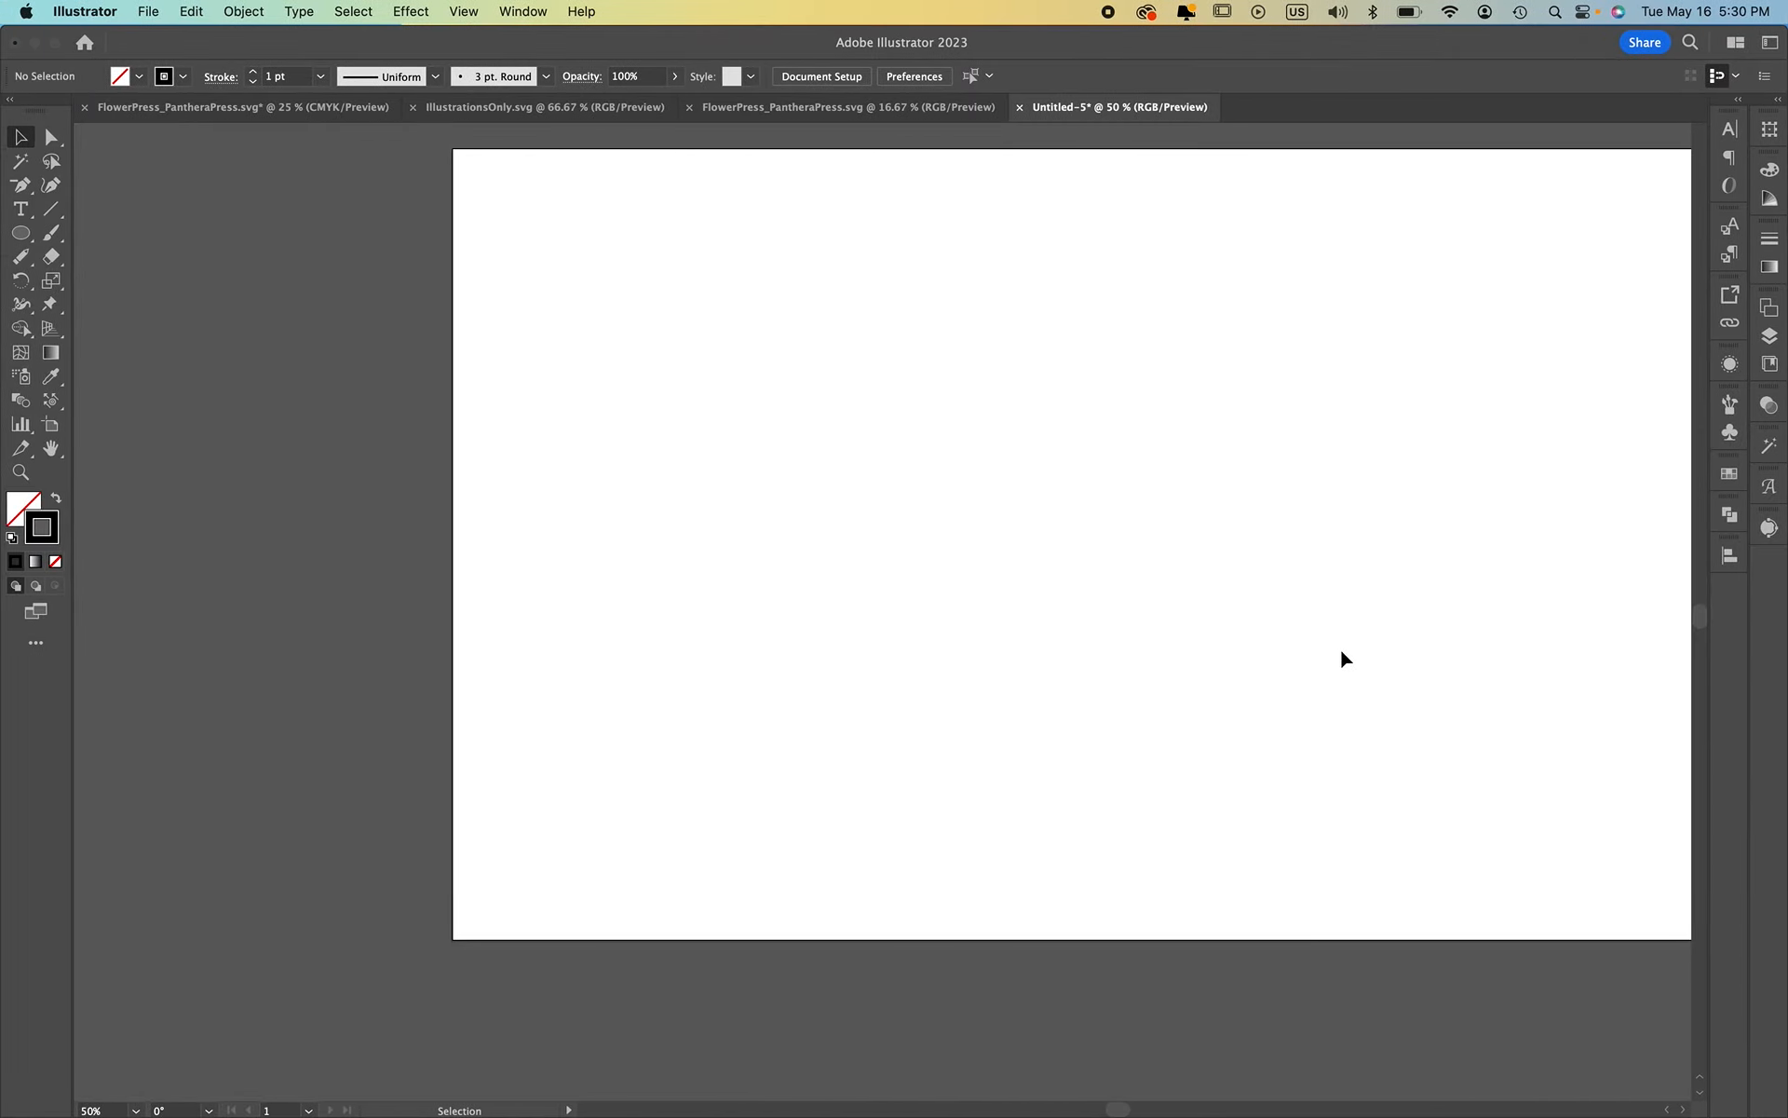
{"action": "scroll", "coordinate": [1342, 652], "scroll_direction": "right", "scroll_amount": 3}
{"action": "scroll", "coordinate": [1341, 652], "scroll_direction": "up", "scroll_amount": 1}
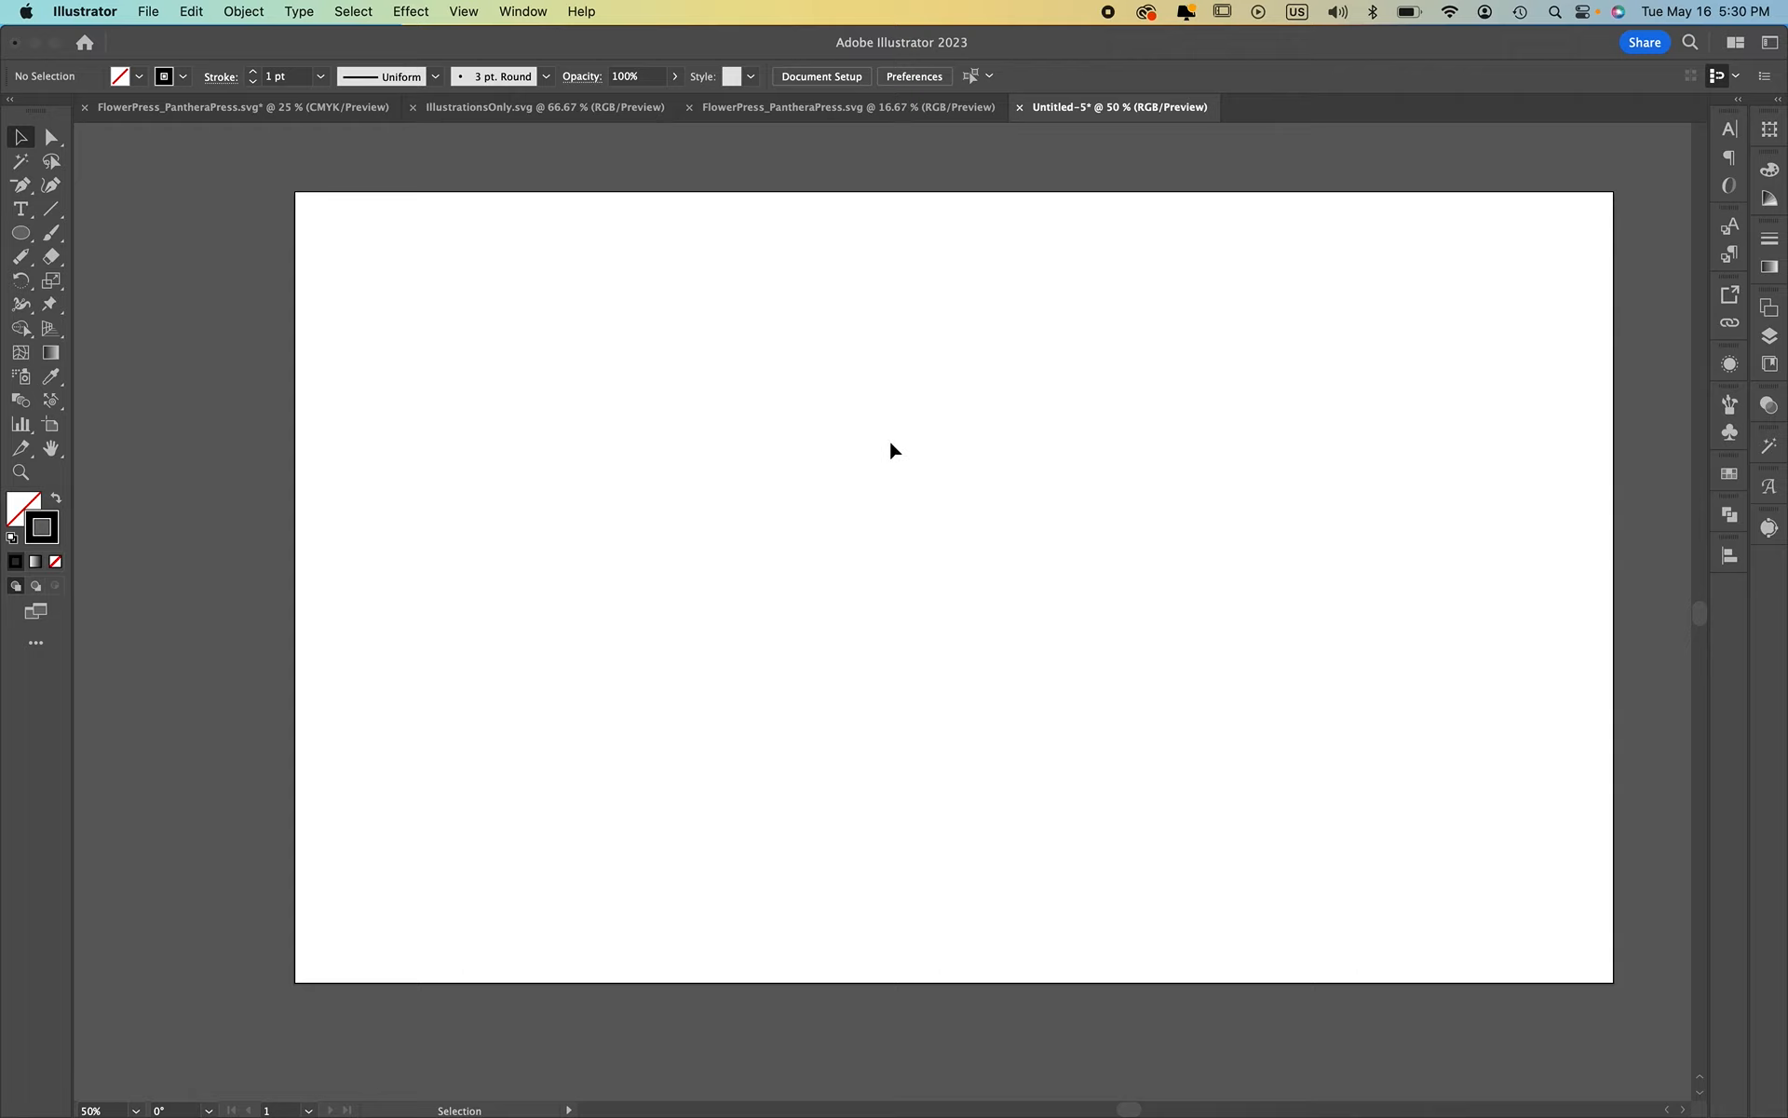
{"action": "left_click", "coordinate": [25, 234]}
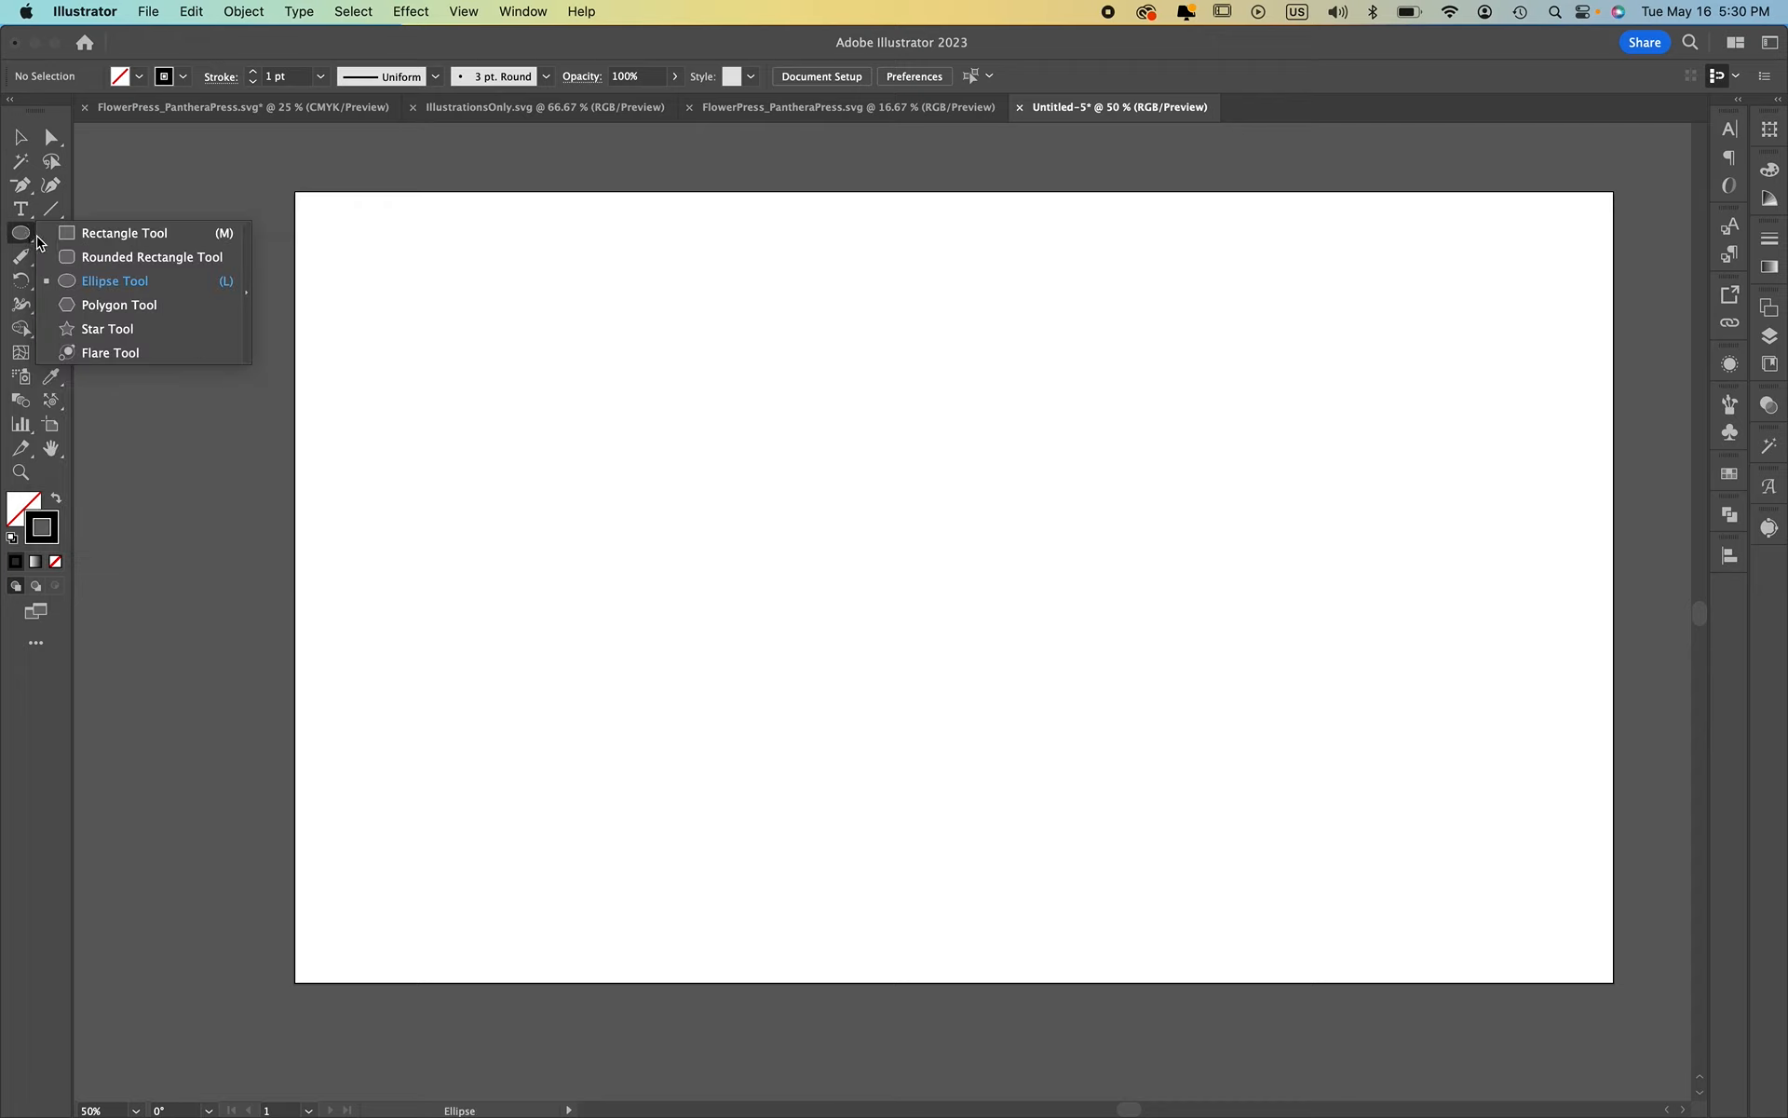
{"action": "left_click", "coordinate": [66, 239]}
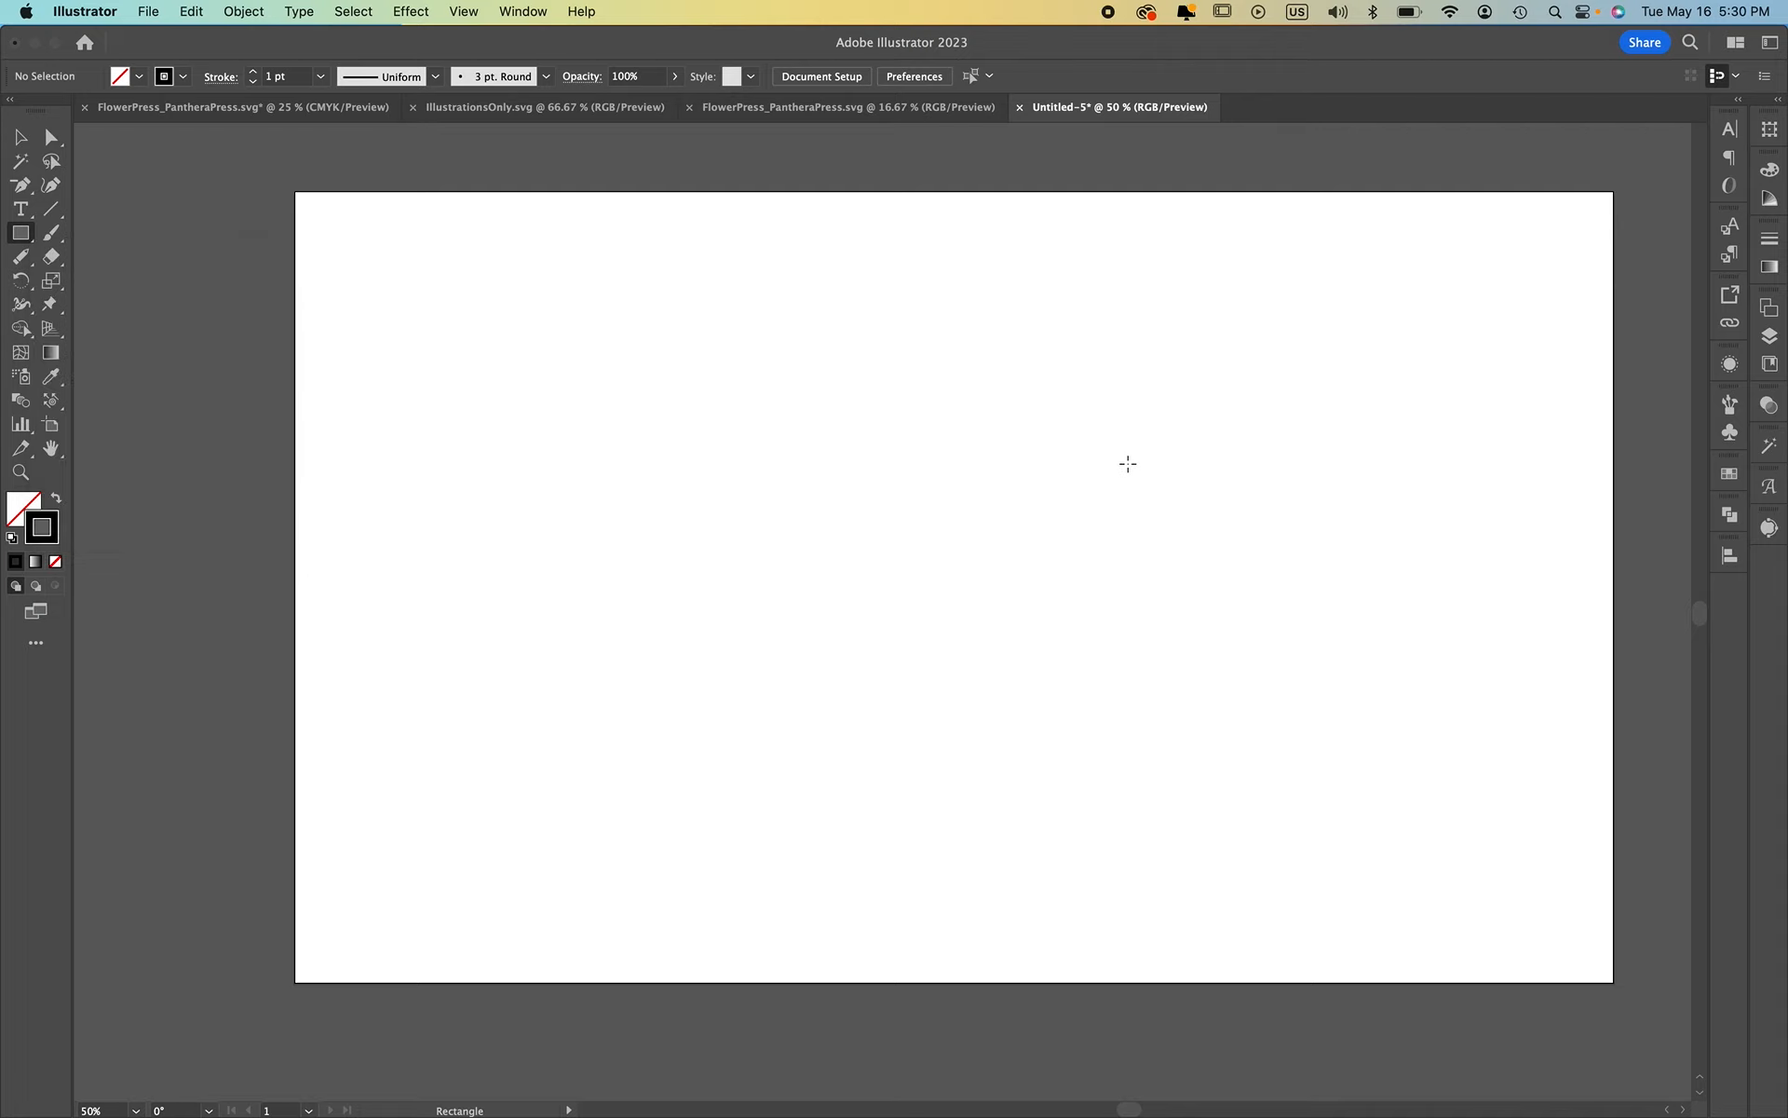
{"action": "left_click", "coordinate": [903, 546]}
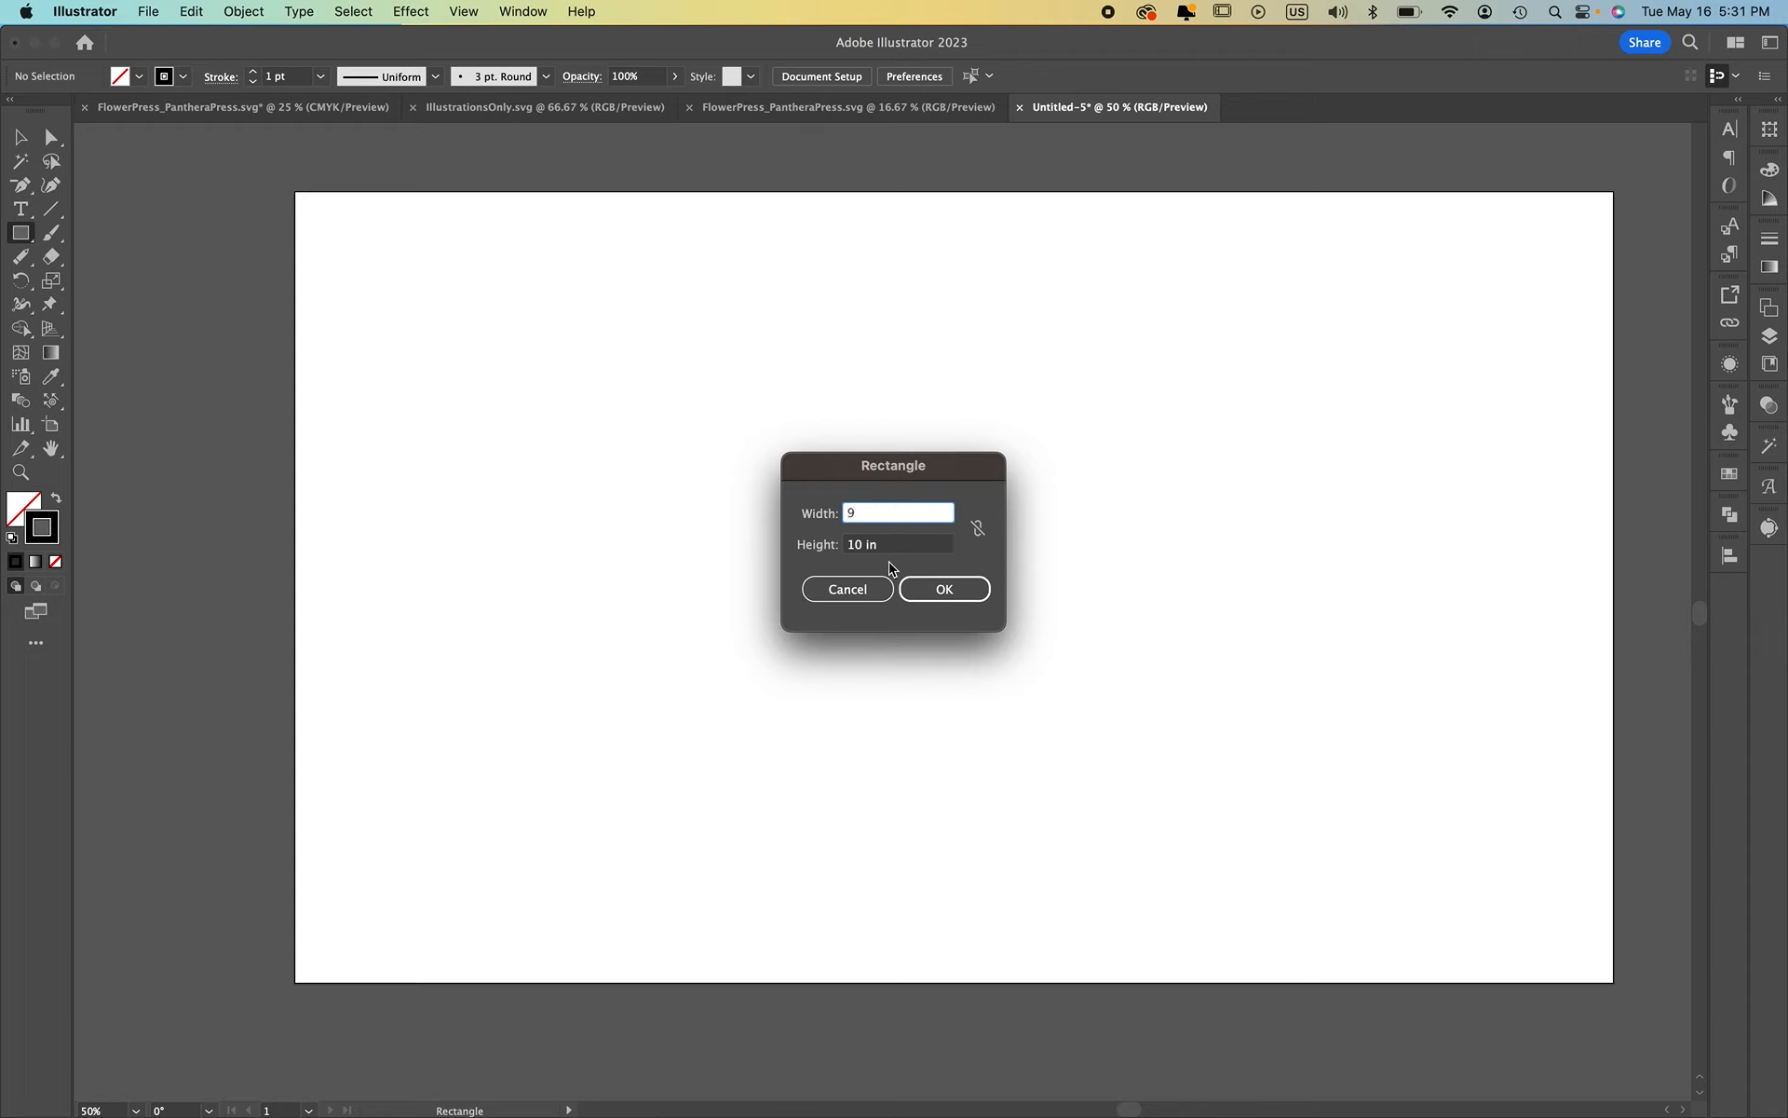
{"action": "key", "text": "Tab"}
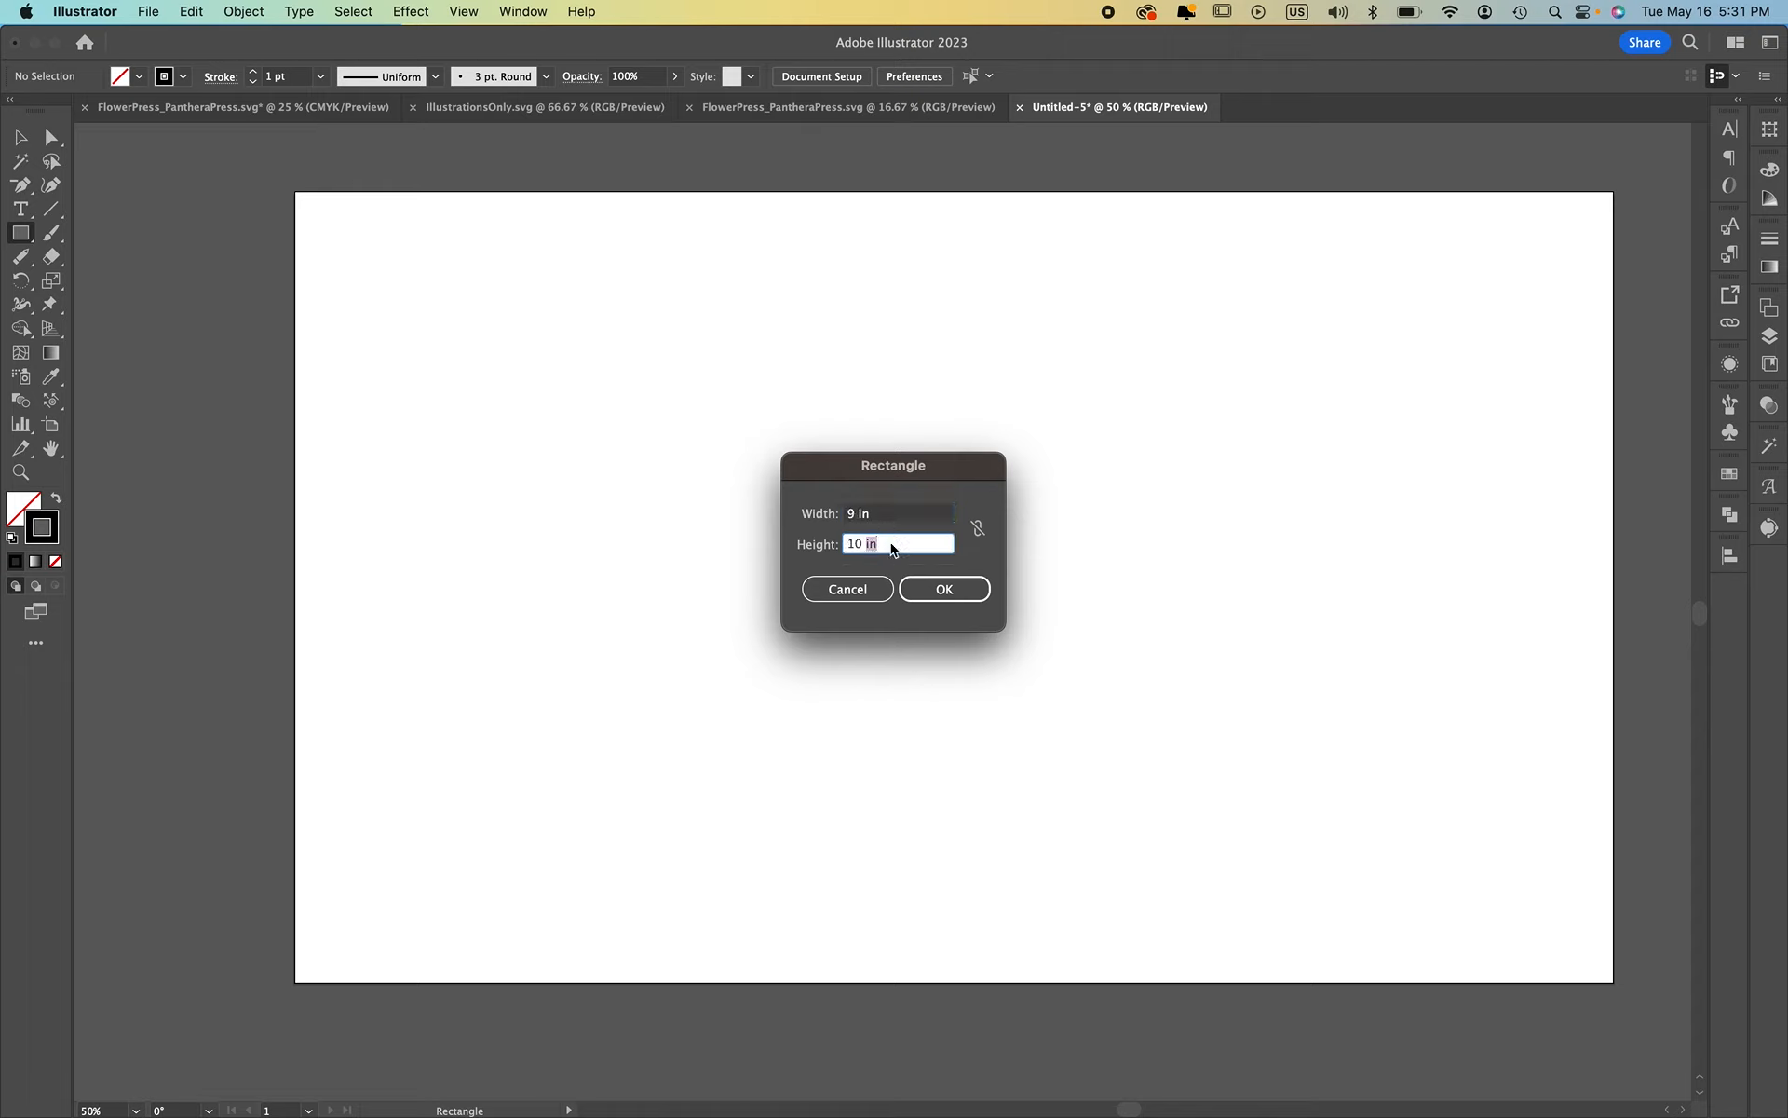
{"action": "type", "text": "11.5"}
{"action": "left_click", "coordinate": [969, 585]}
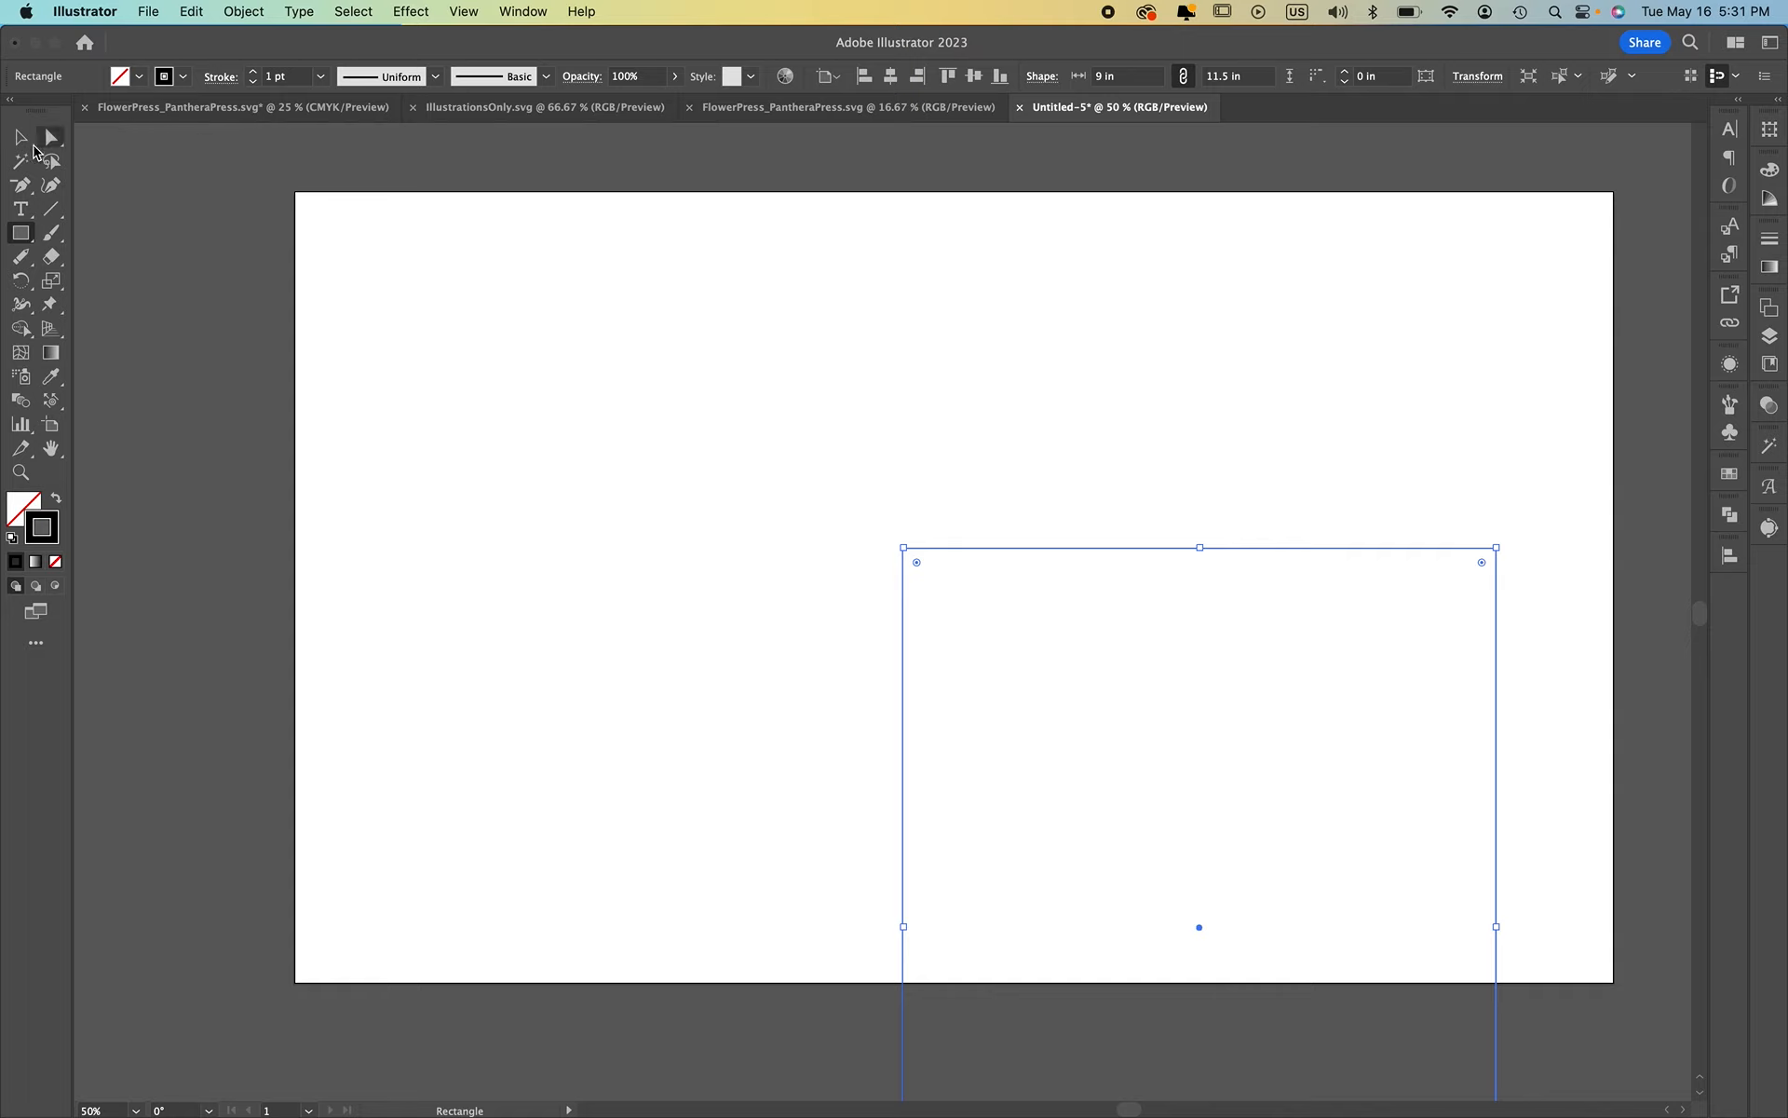
Rotate the rectangle to landscape orientation and place it near the middle of the artboard
{"action": "left_click", "coordinate": [20, 137]}
{"action": "left_click_drag", "start_coordinate": [1332, 549], "coordinate": [1221, 798]}
{"action": "left_click", "coordinate": [1467, 773]}
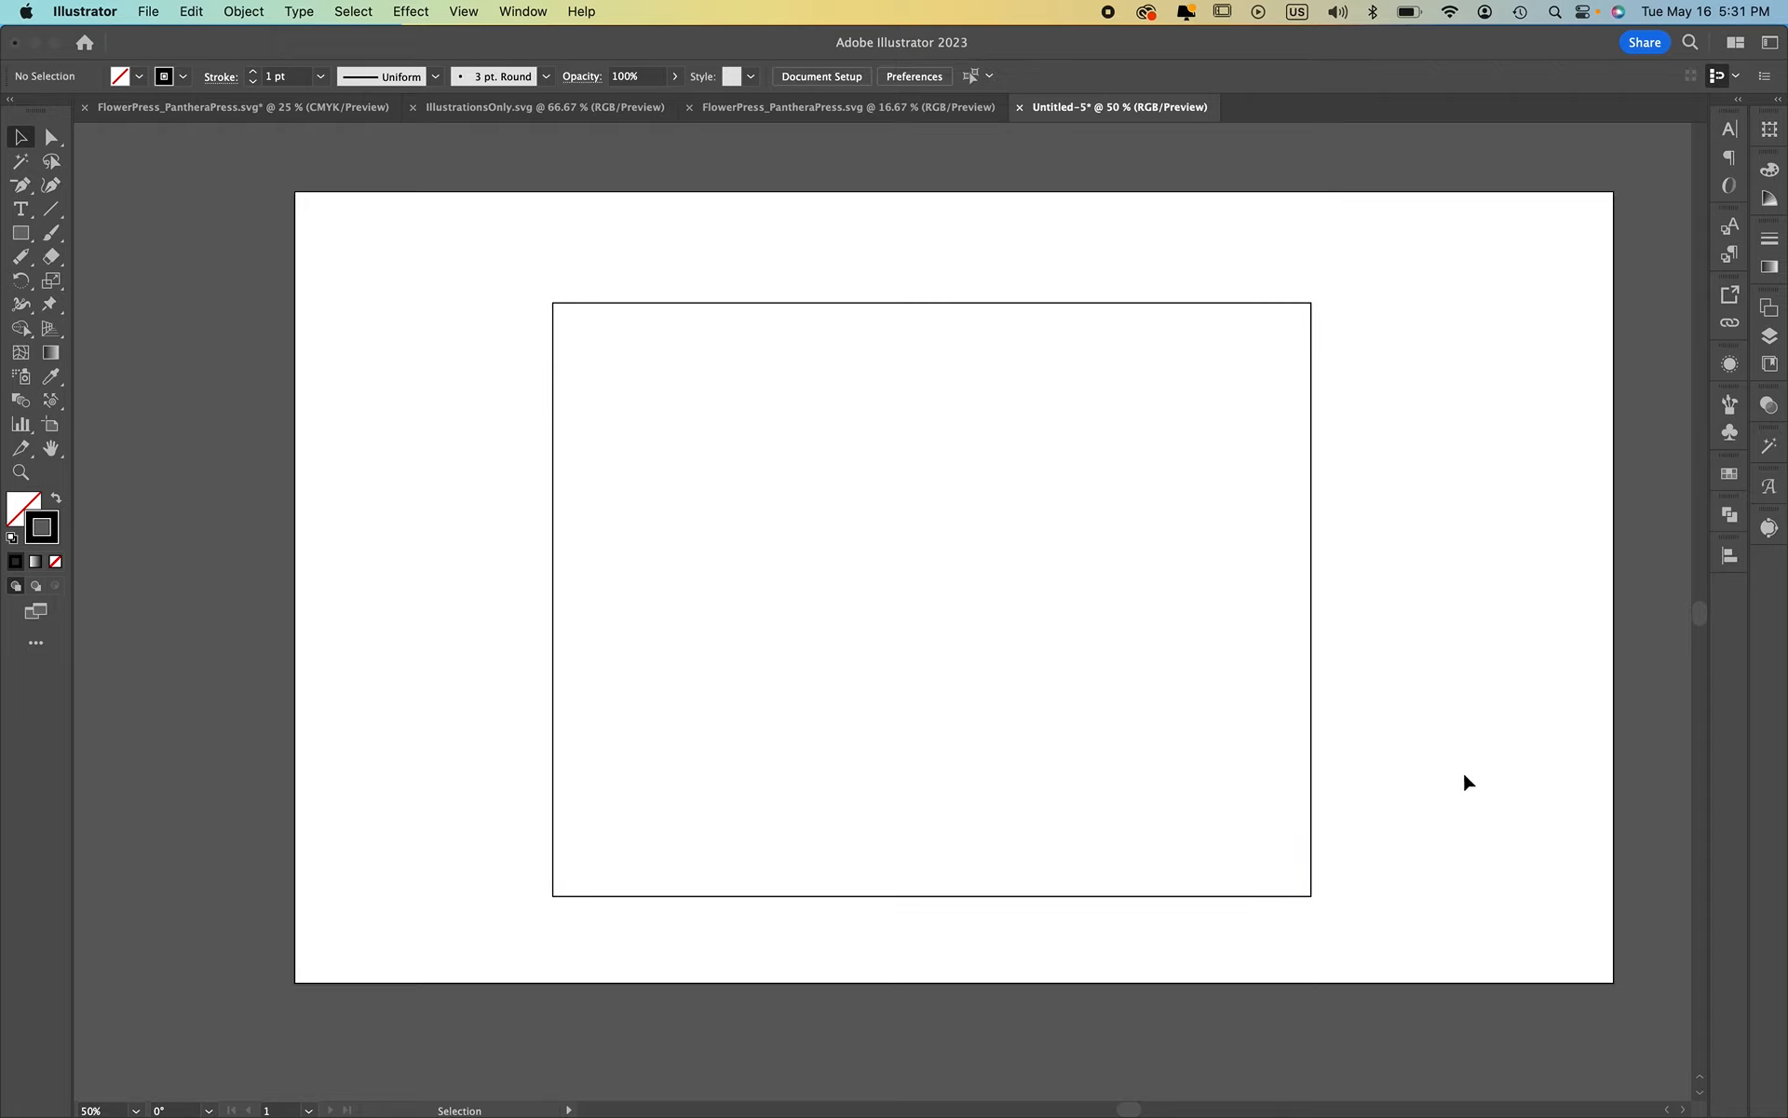
Fill the rectangle with white, and set its fill back to None
{"action": "left_click_drag", "start_coordinate": [812, 241], "coordinate": [669, 609]}
{"action": "left_click", "coordinate": [20, 505]}
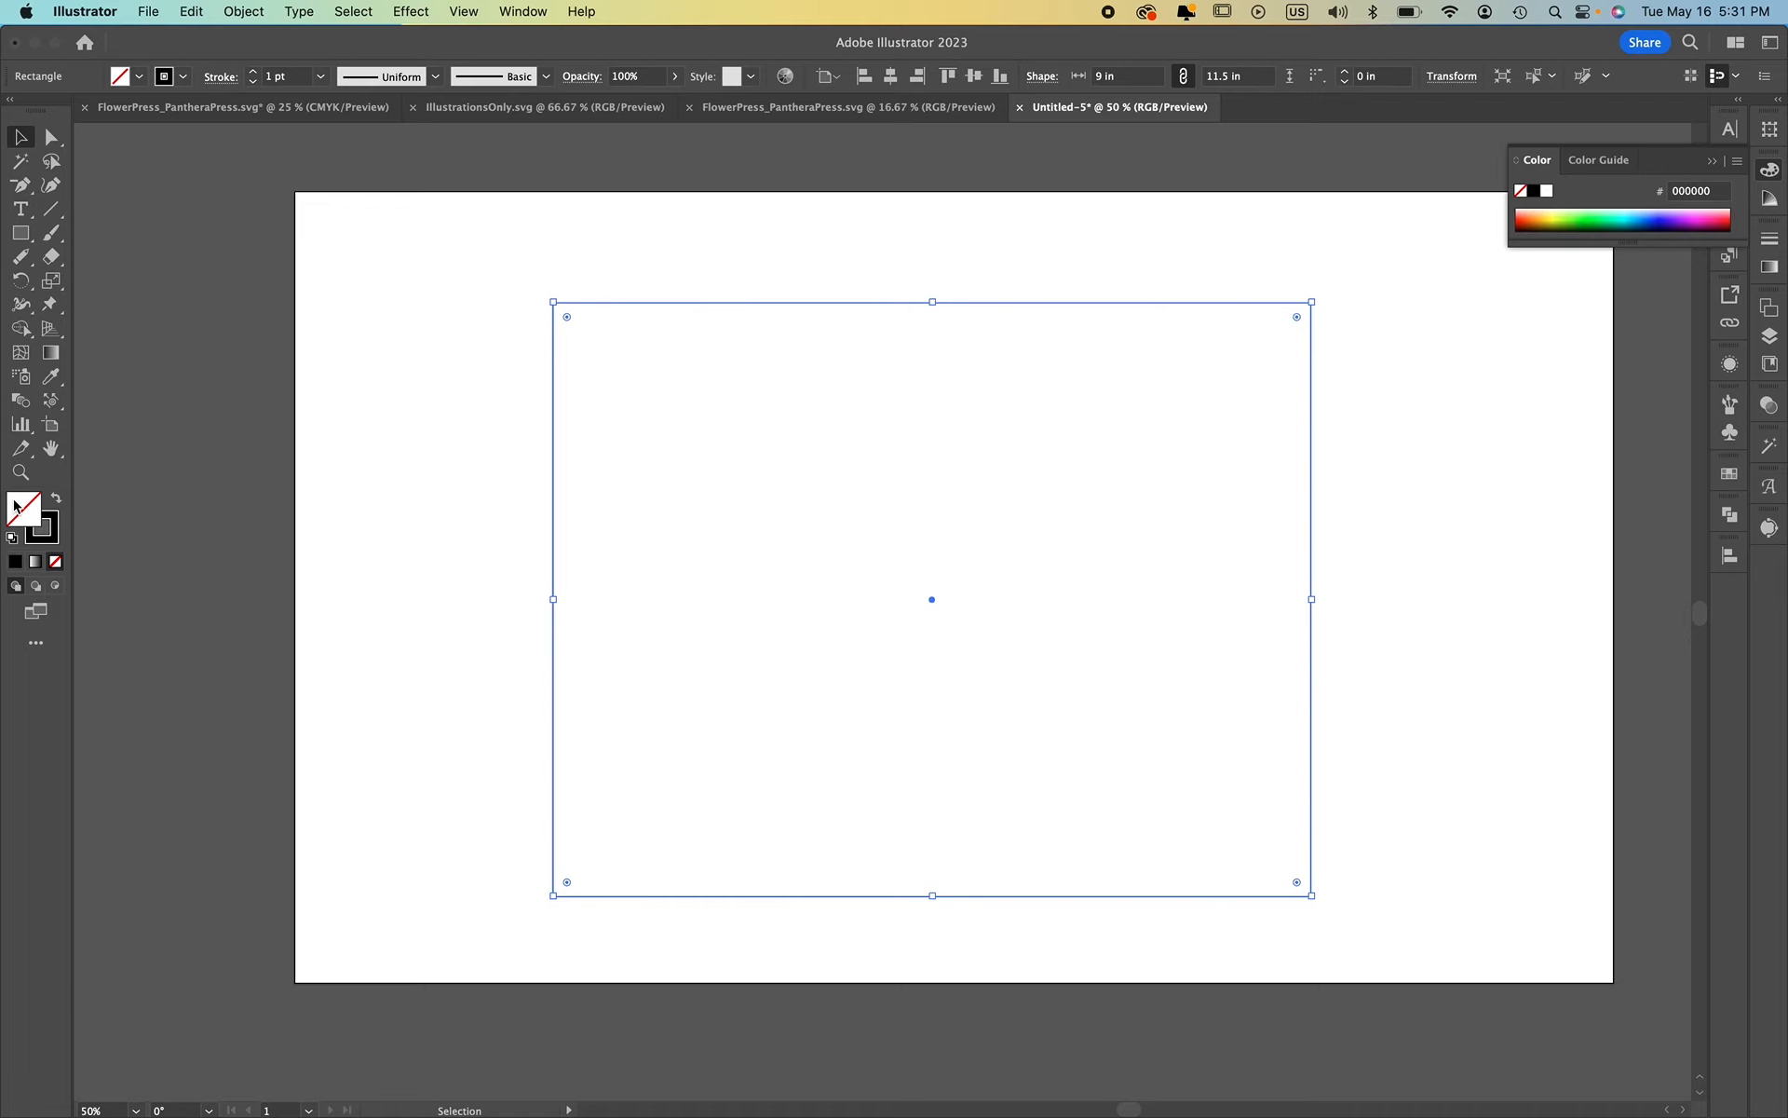
{"action": "left_click", "coordinate": [1547, 191]}
{"action": "left_click", "coordinate": [56, 562]}
{"action": "left_click", "coordinate": [1357, 535]}
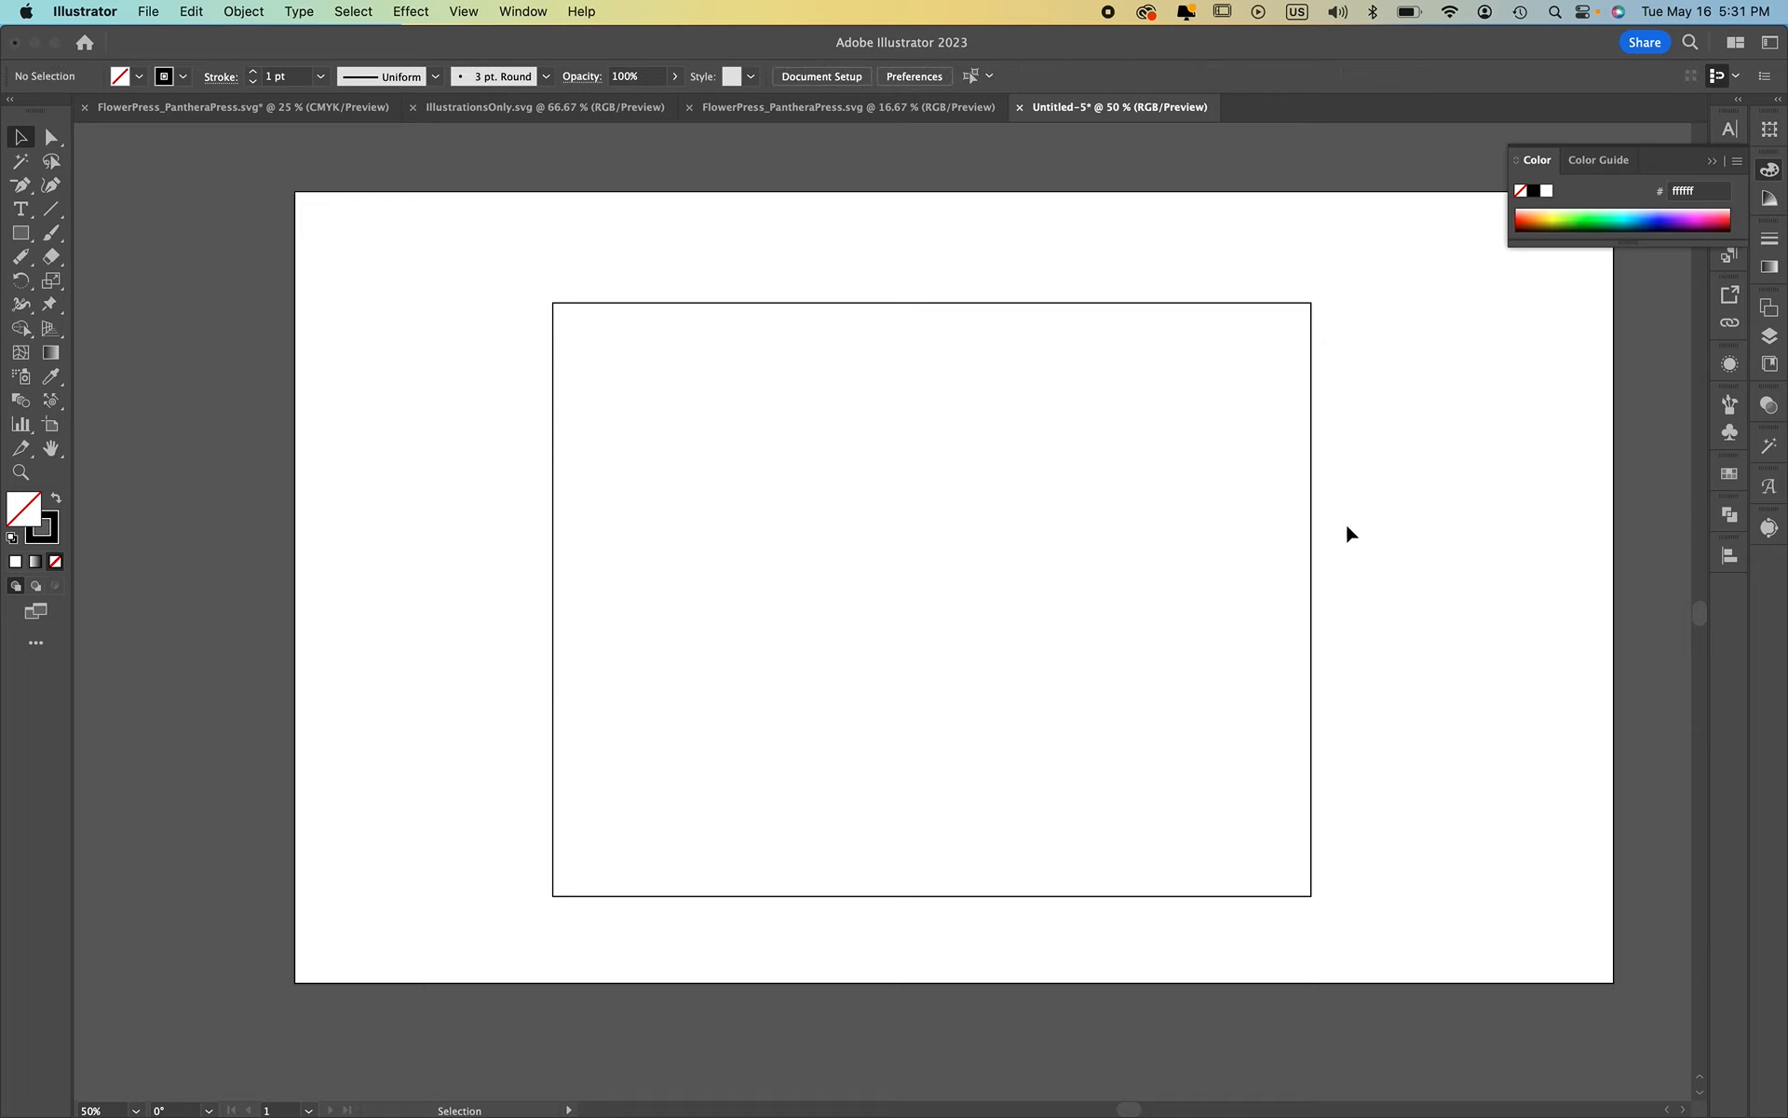
{"action": "left_click", "coordinate": [1712, 161]}
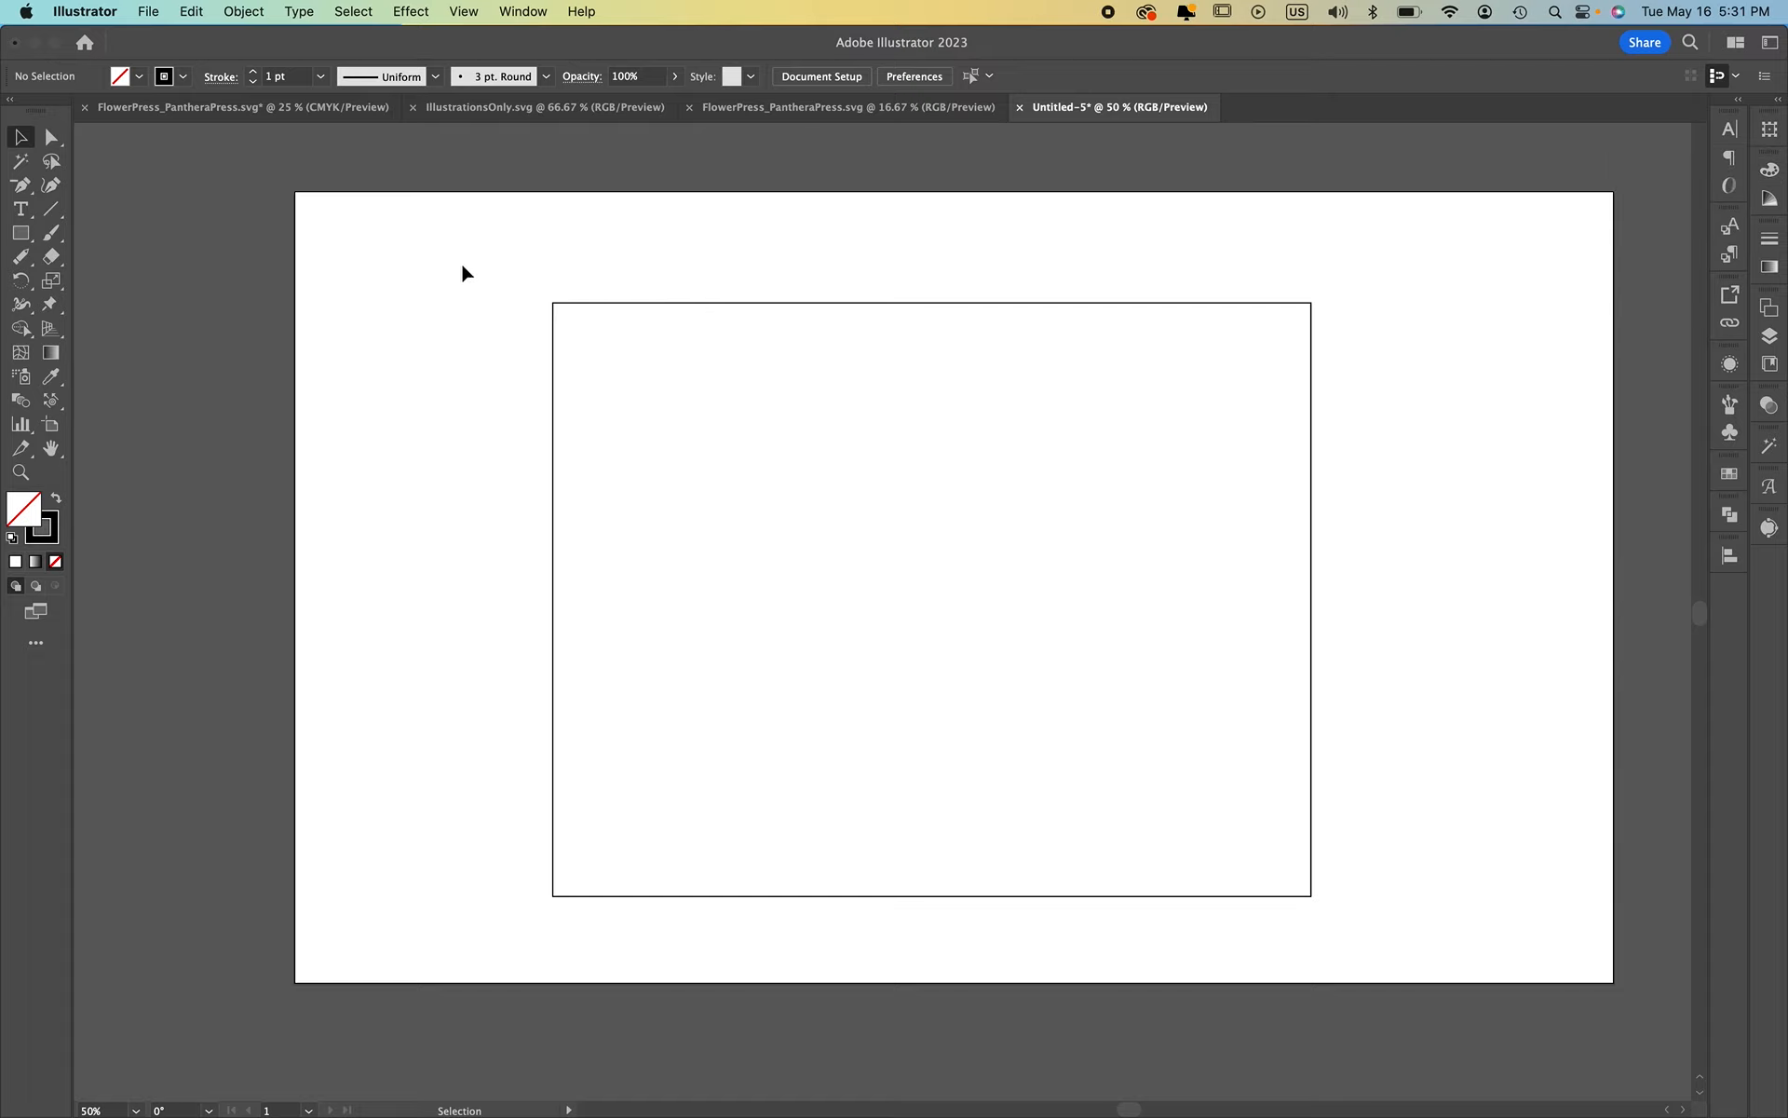
Round all four corners of the rectangle to a radius of about 0.23 in
{"action": "left_click_drag", "start_coordinate": [463, 265], "coordinate": [1206, 871]}
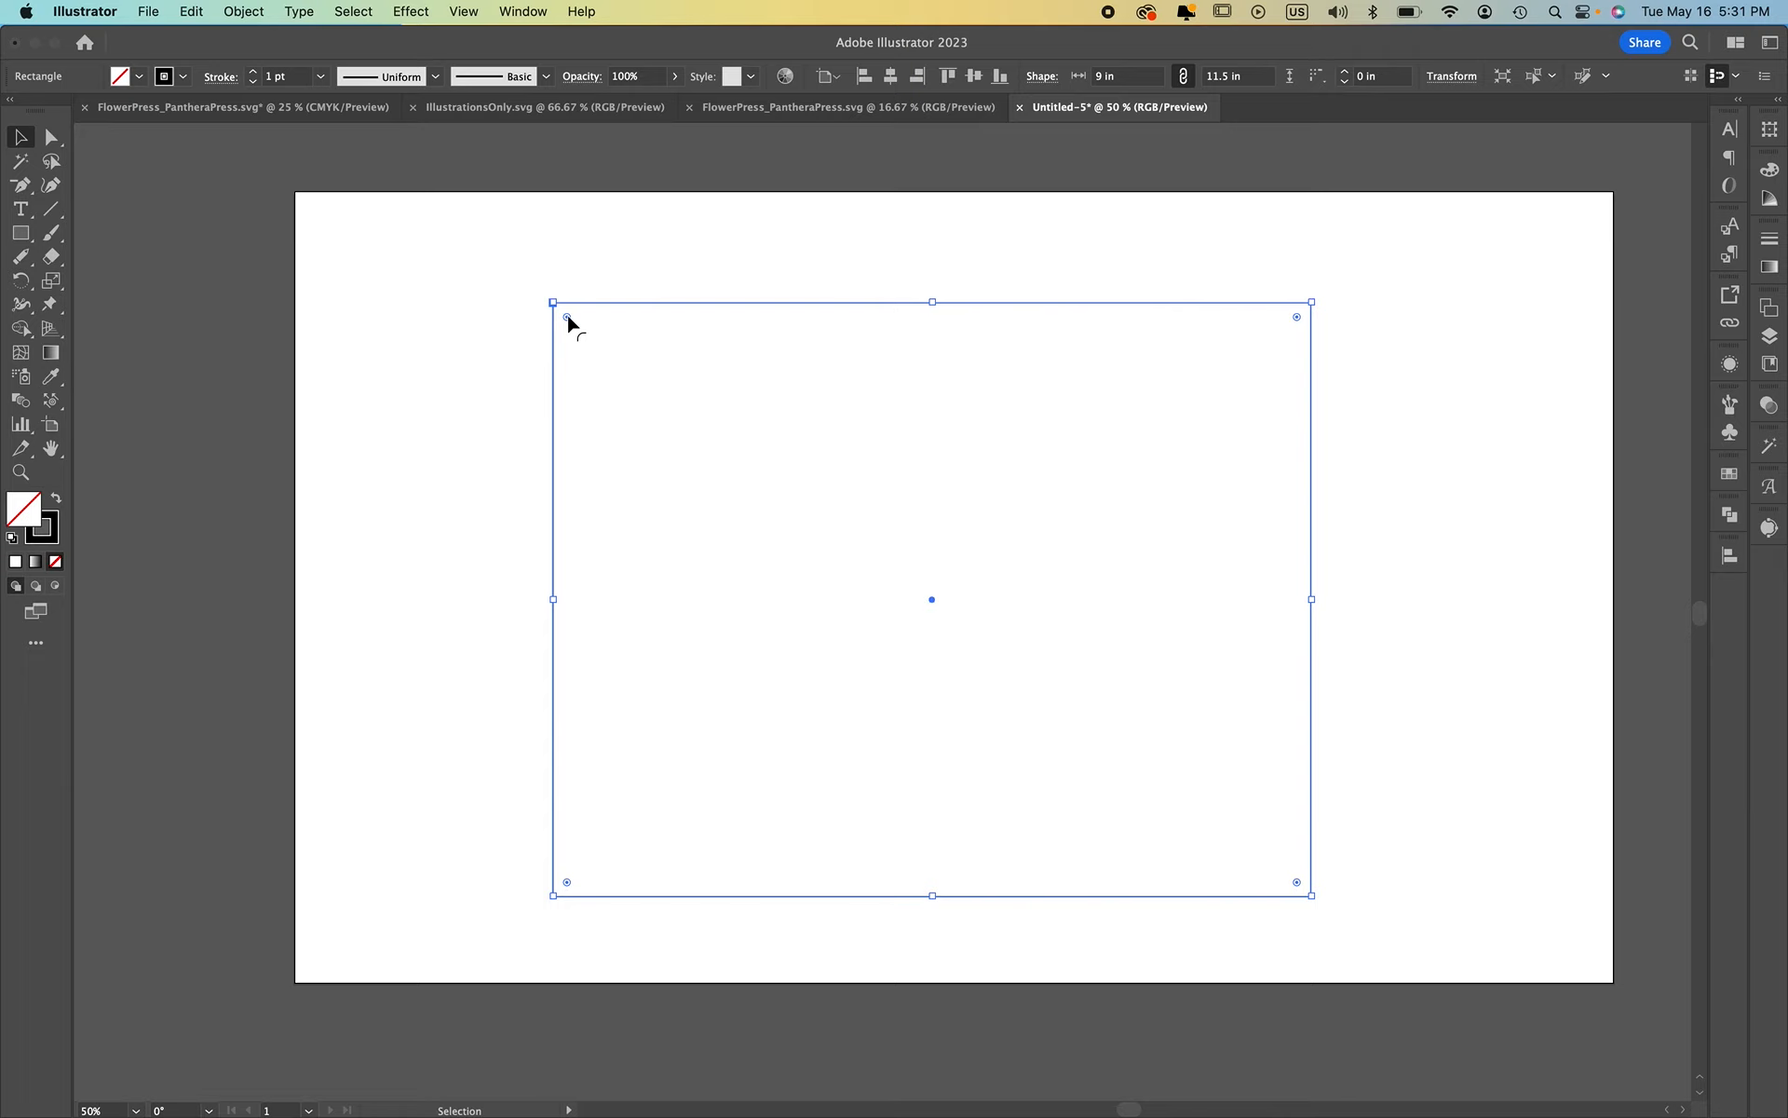
{"action": "left_click_drag", "start_coordinate": [567, 318], "coordinate": [578, 338]}
{"action": "key", "text": "super+z"}
{"action": "mouse_move", "coordinate": [567, 319]}
{"action": "left_mouse_down"}
{"action": "mouse_move", "coordinate": [778, 545]}
{"action": "mouse_move", "coordinate": [568, 316]}
{"action": "left_mouse_up"}
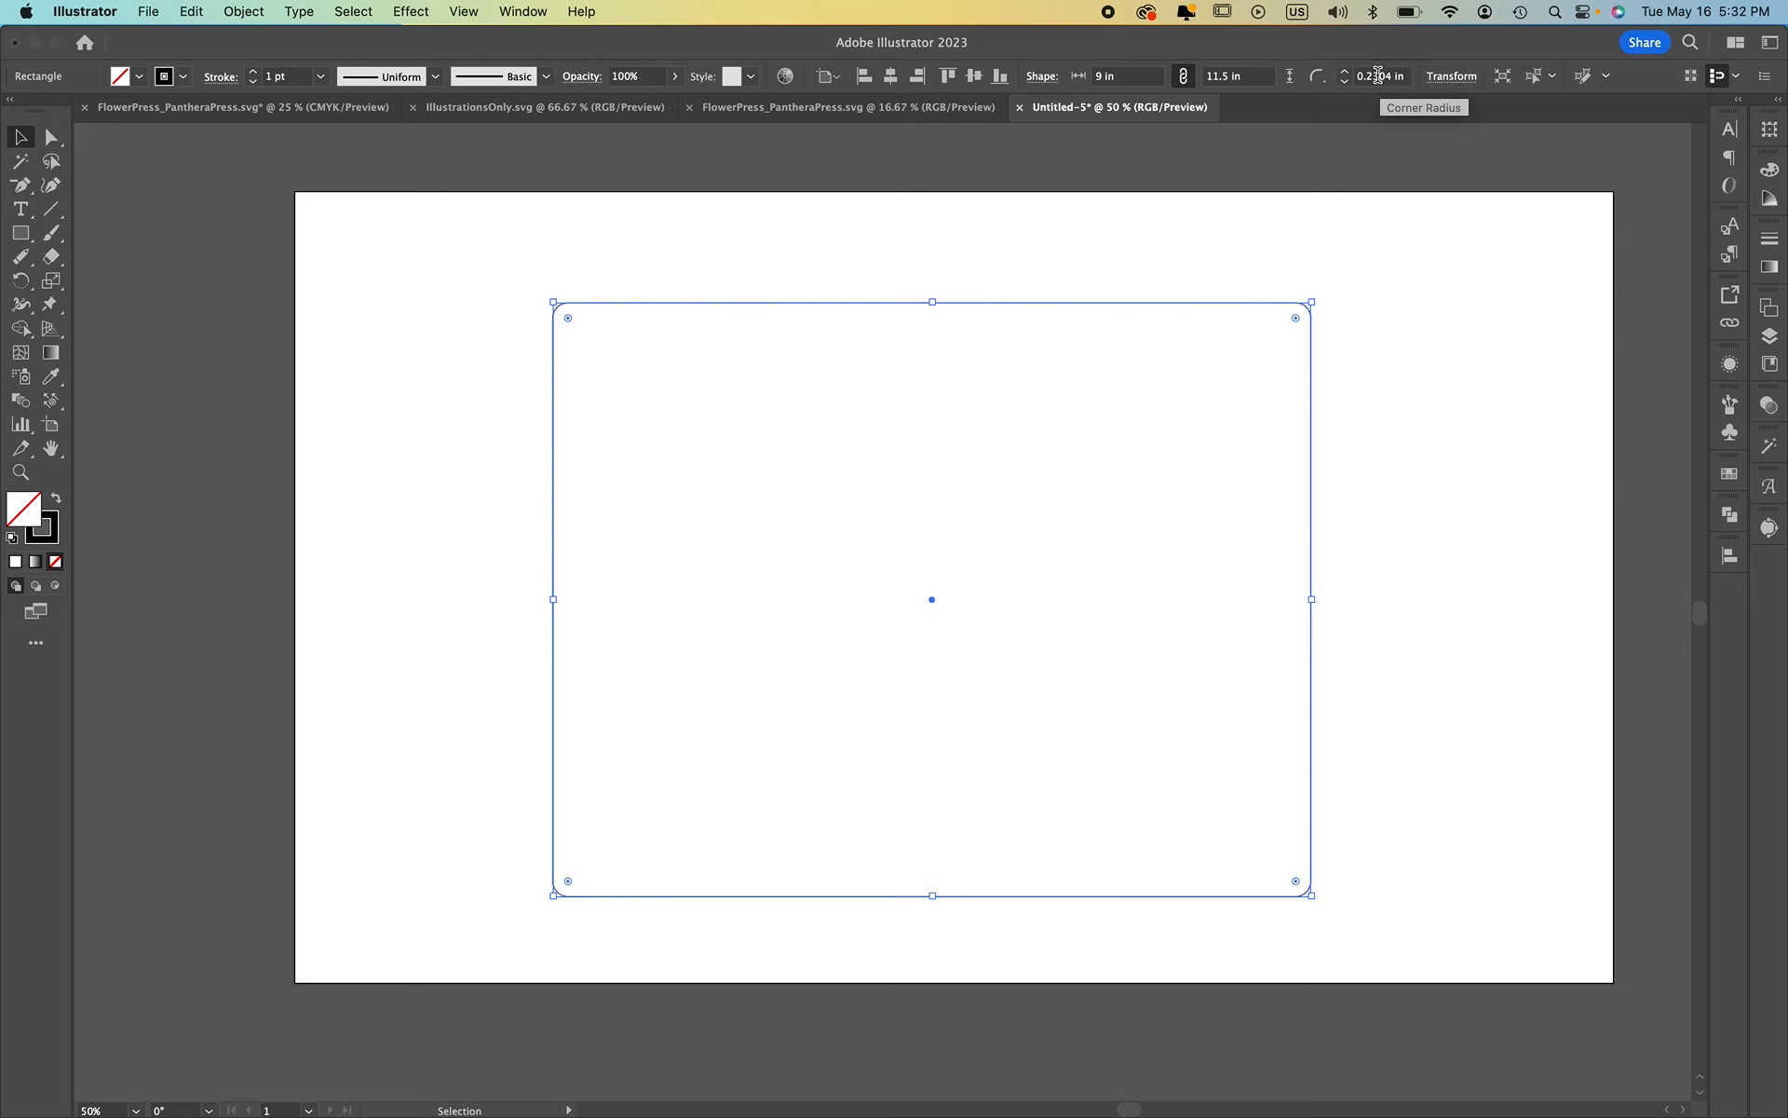
{"action": "left_click", "coordinate": [1419, 378]}
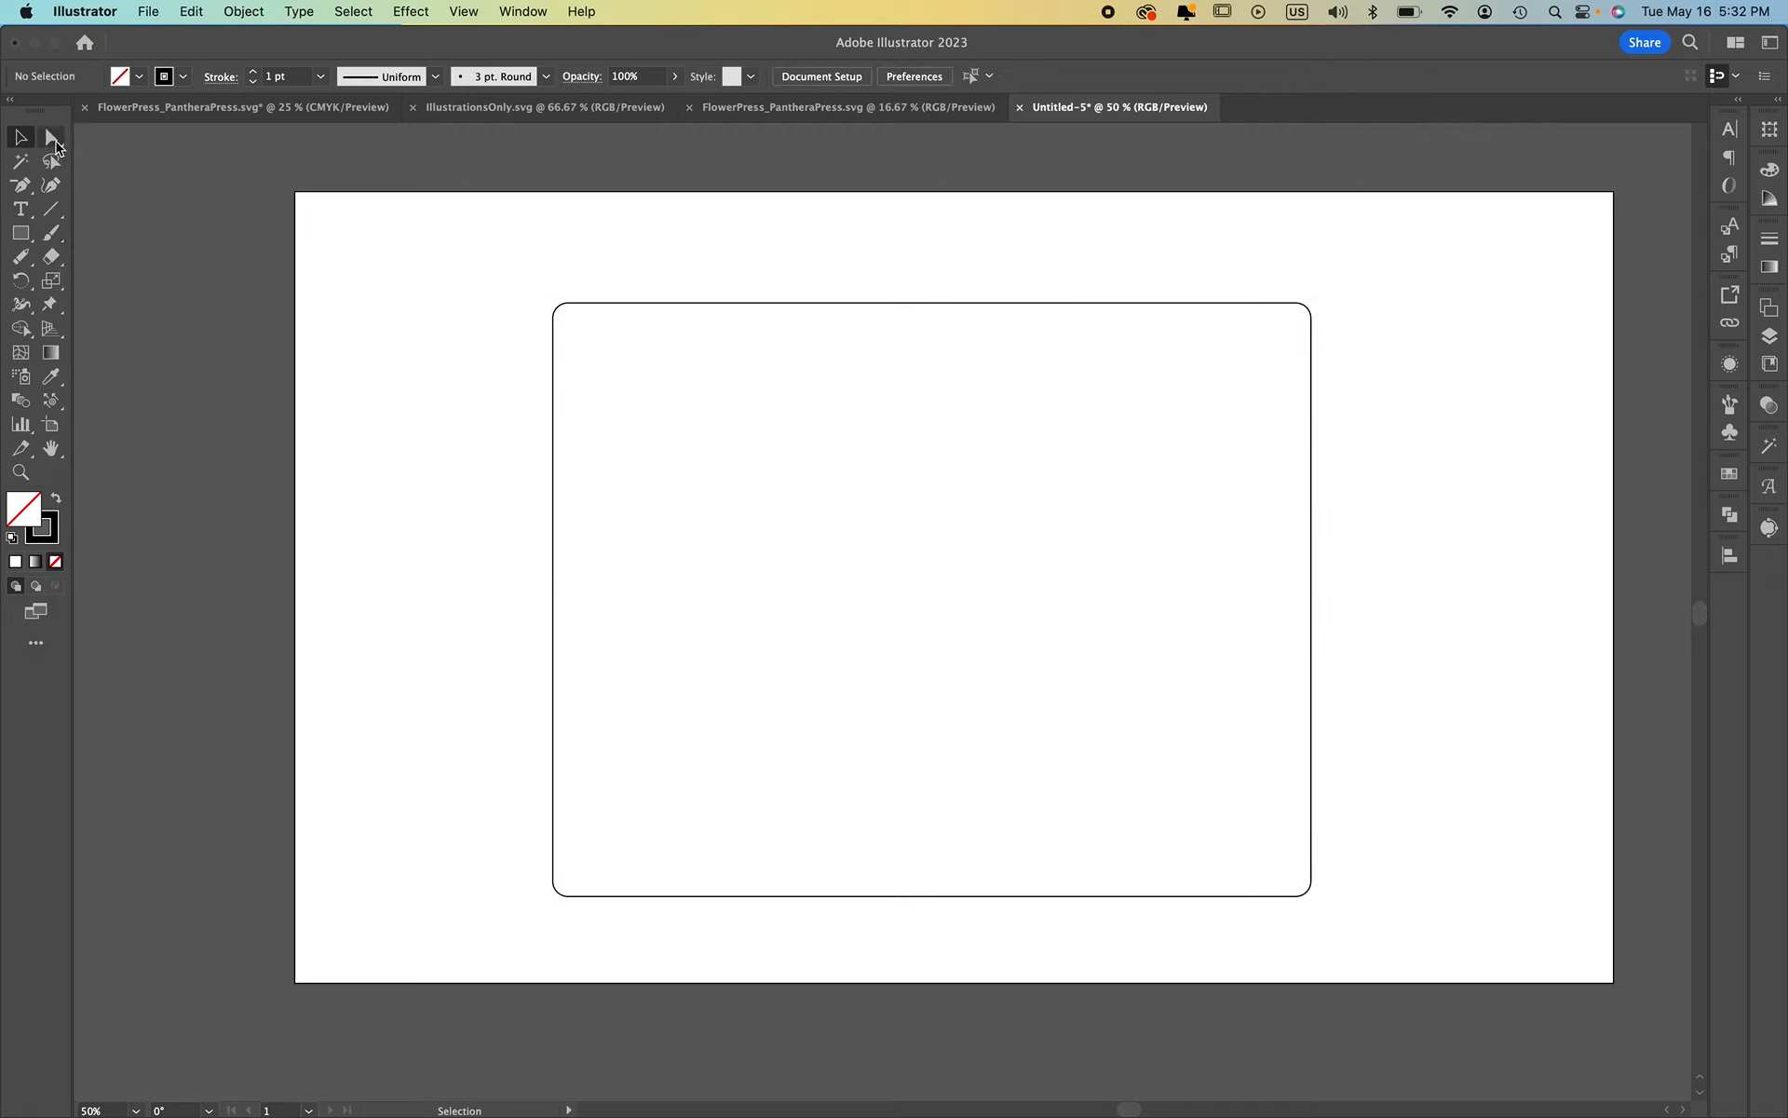
Try rounding only the rectangle's two left corners to about 2.31 in, and undo the change
{"action": "key", "text": "a"}
{"action": "left_click_drag", "start_coordinate": [473, 255], "coordinate": [762, 515]}
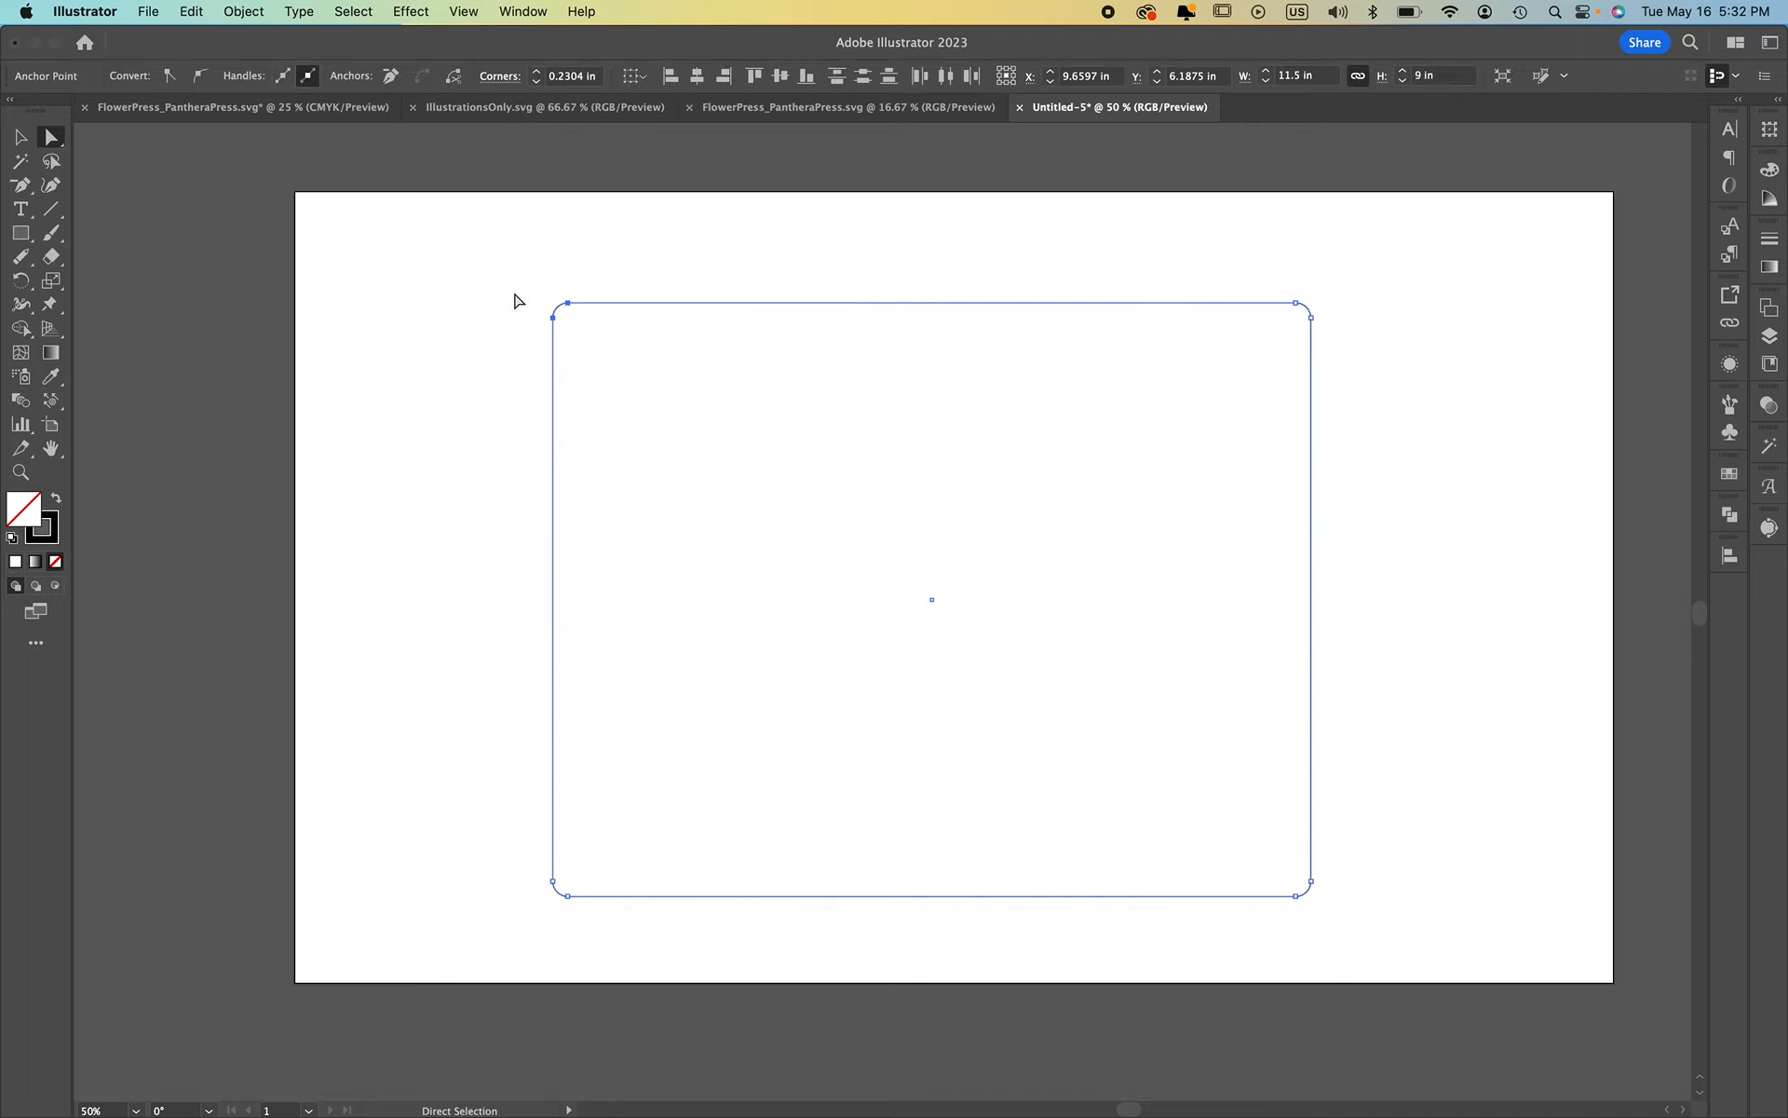
{"action": "left_click_drag", "start_coordinate": [512, 292], "coordinate": [713, 1071]}
{"action": "left_click_drag", "start_coordinate": [569, 319], "coordinate": [681, 497]}
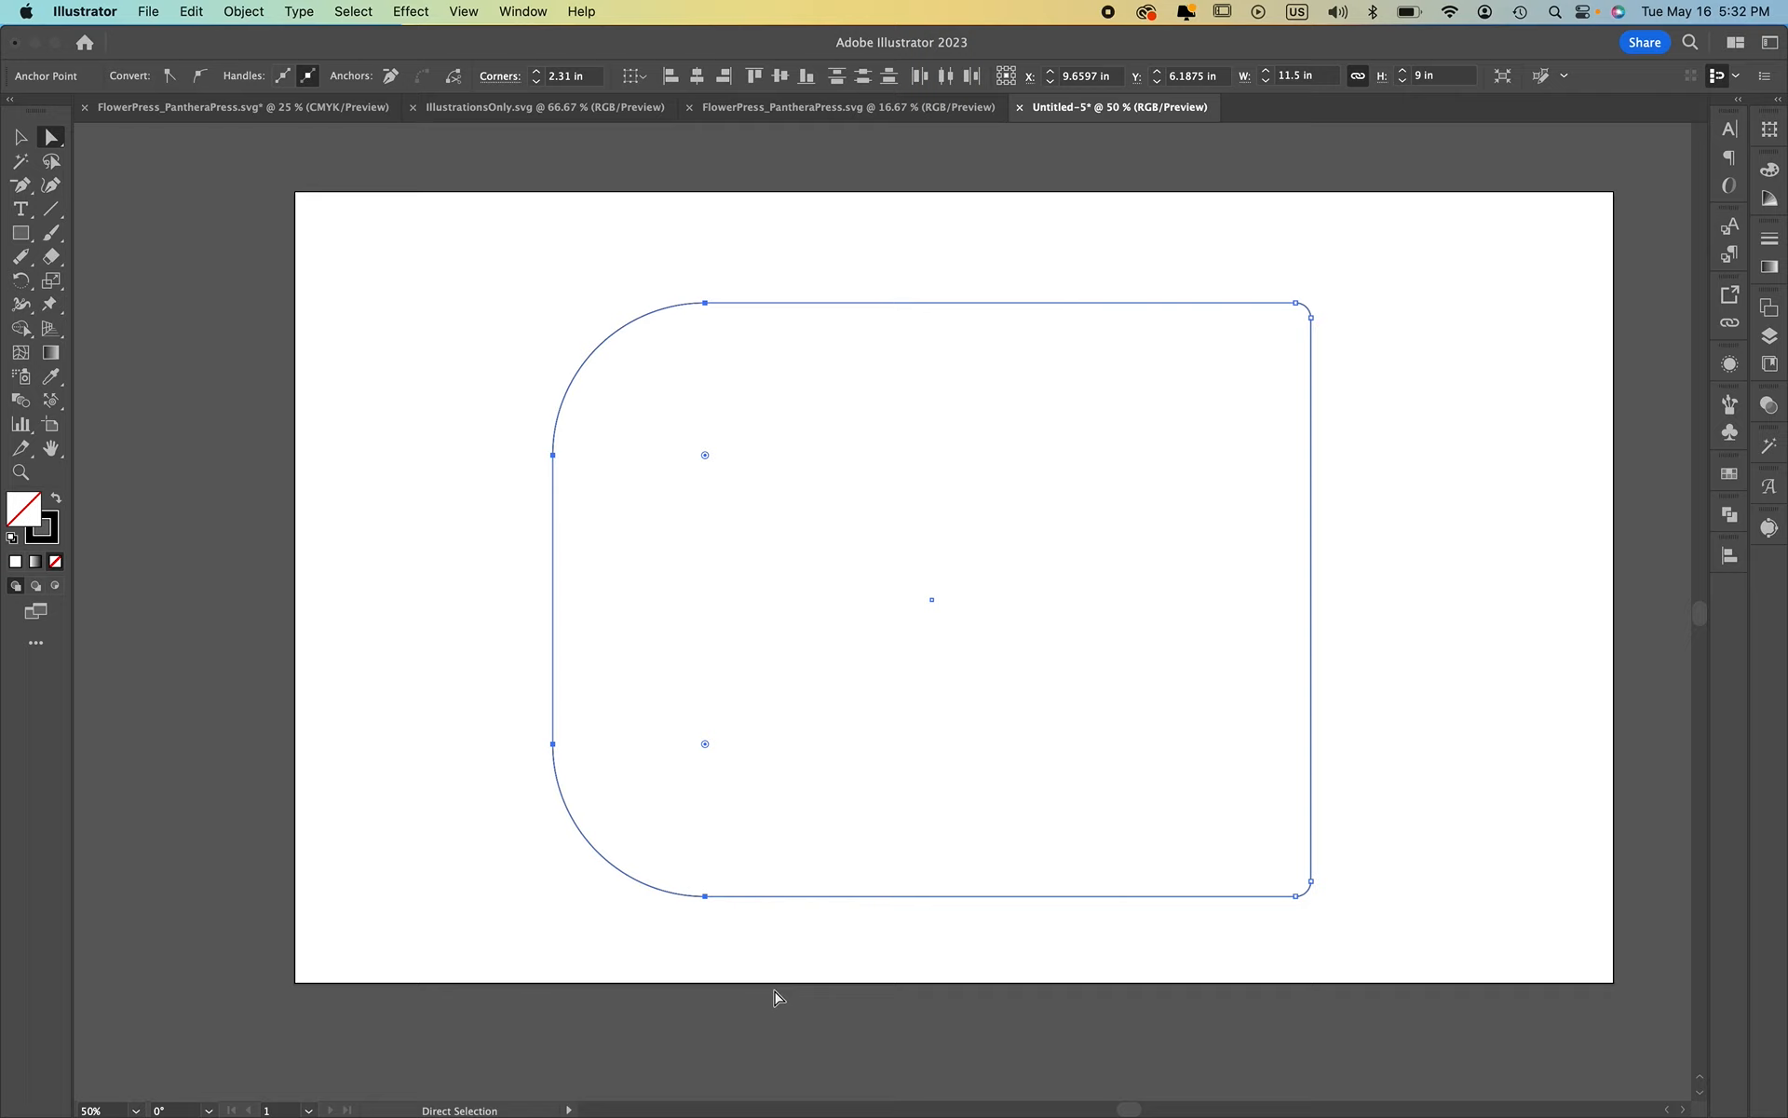
{"action": "key", "text": "super+z"}
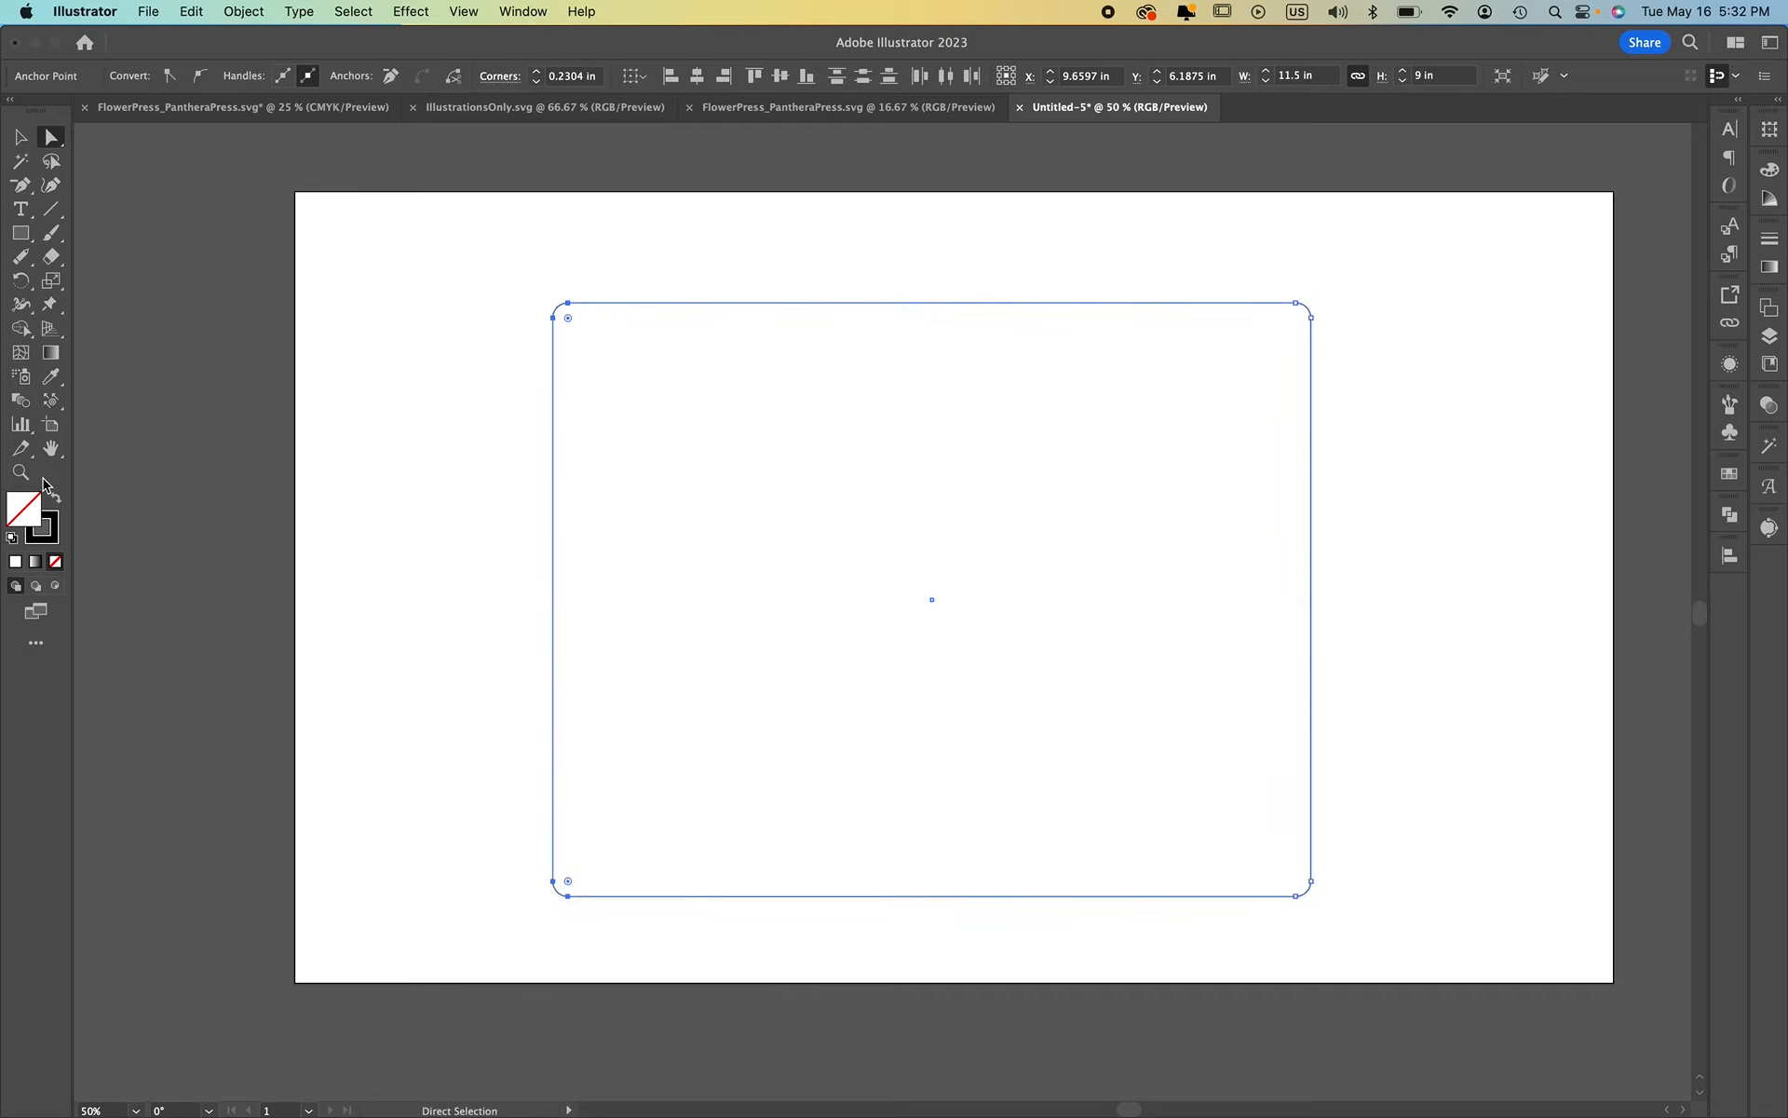
{"action": "left_click", "coordinate": [20, 137]}
{"action": "left_click", "coordinate": [321, 332]}
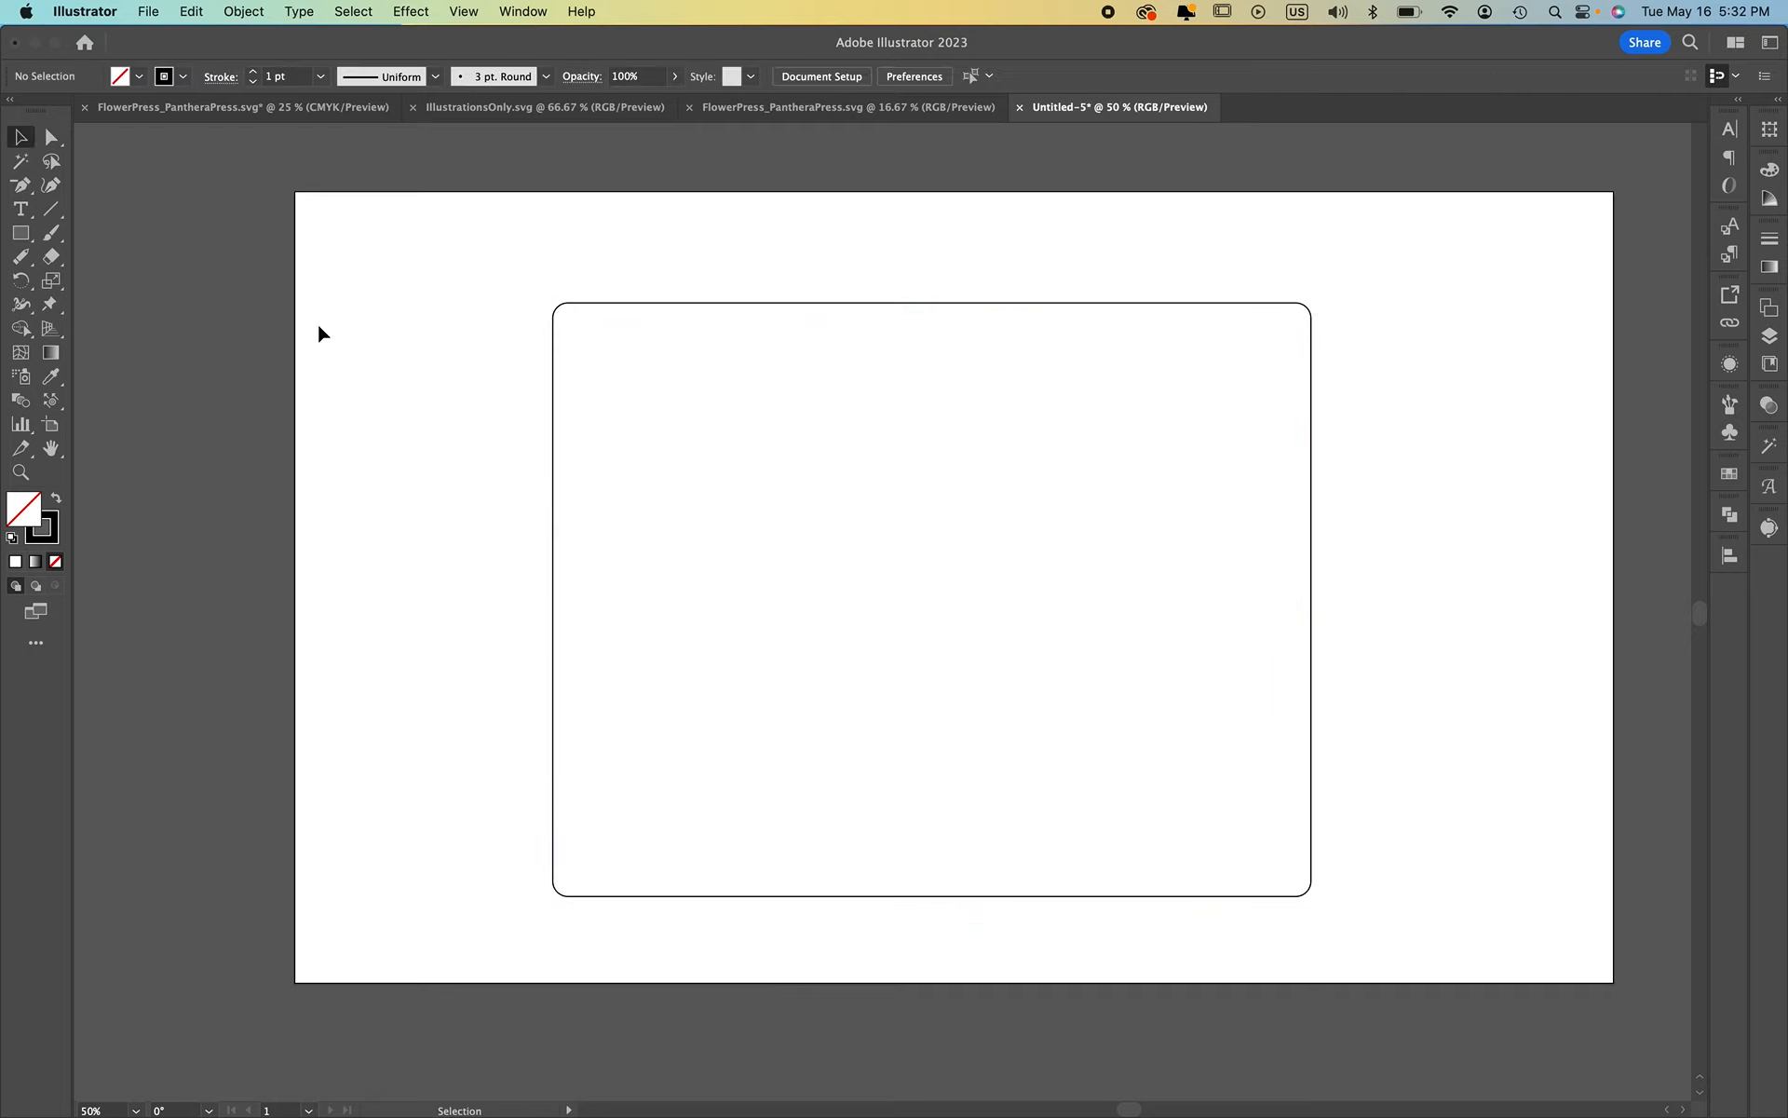
Create a circle 0.25 in wide and 0.25 in high inside the rectangle's upper-left corner
{"action": "left_click", "coordinate": [20, 233]}
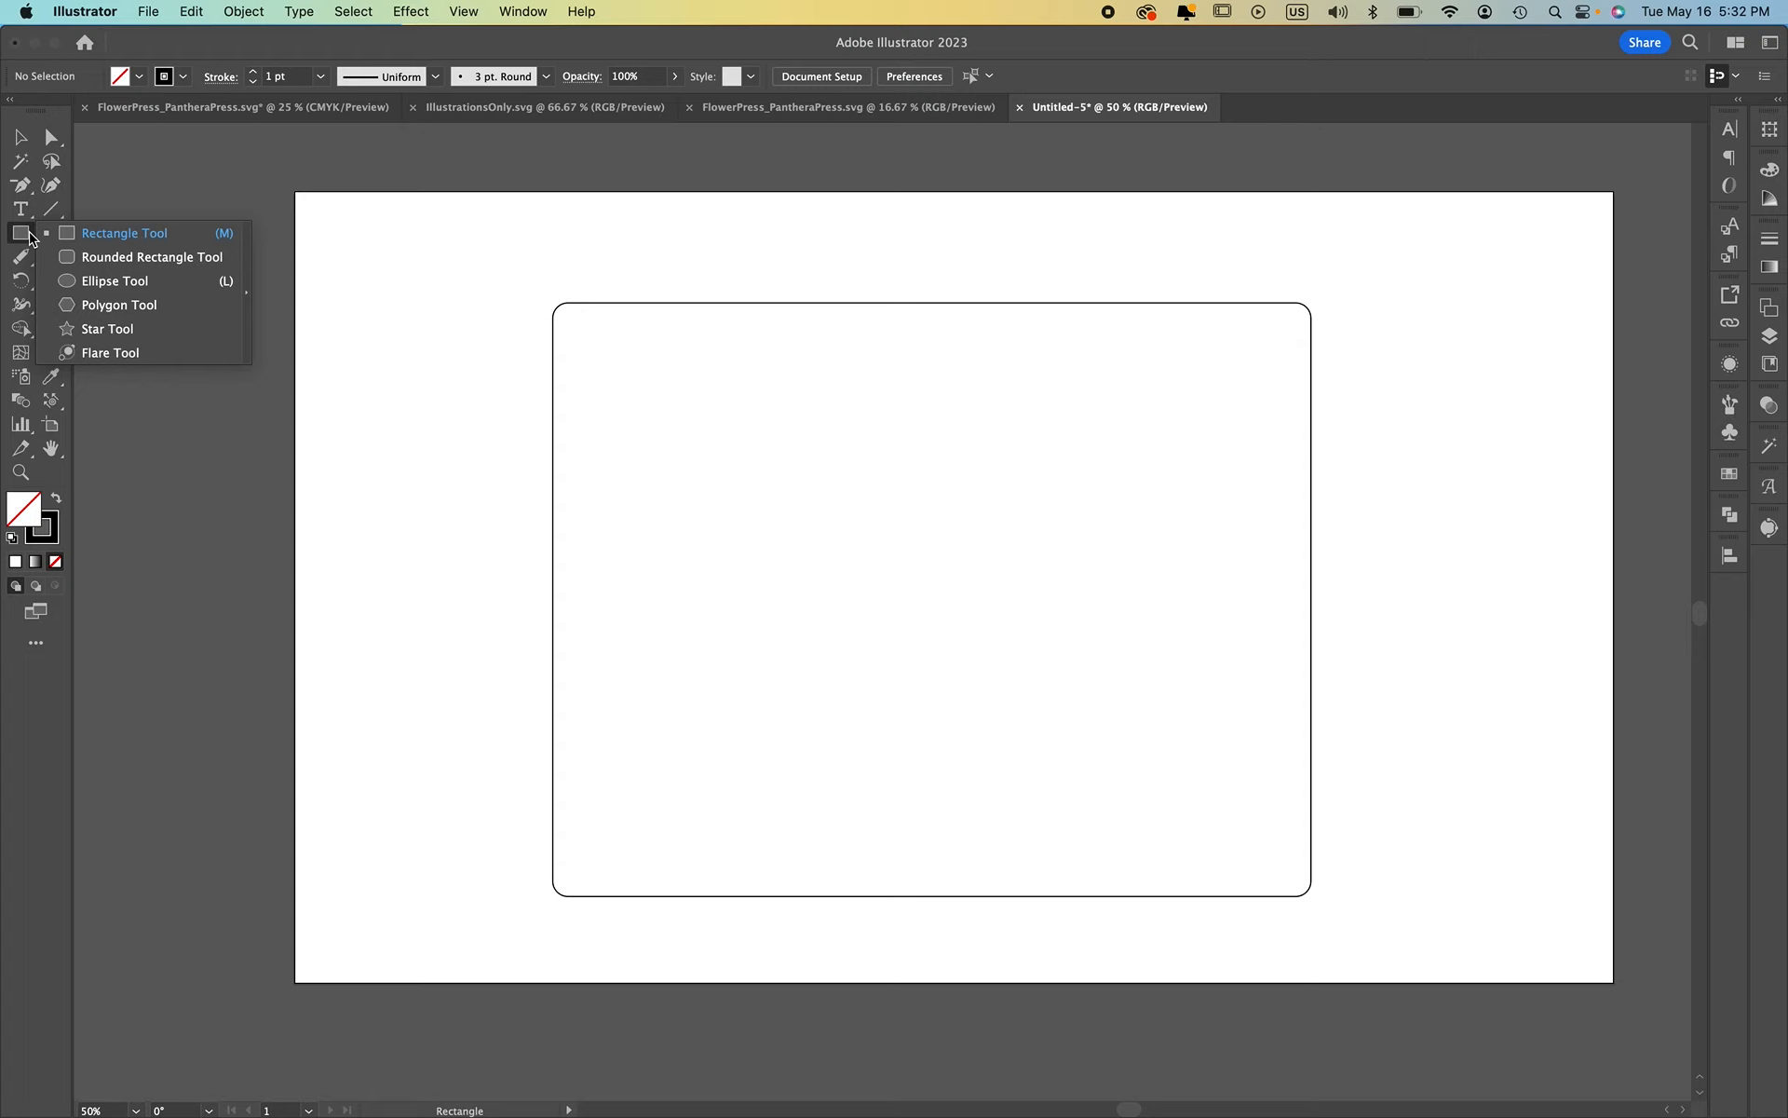
{"action": "left_click", "coordinate": [124, 281]}
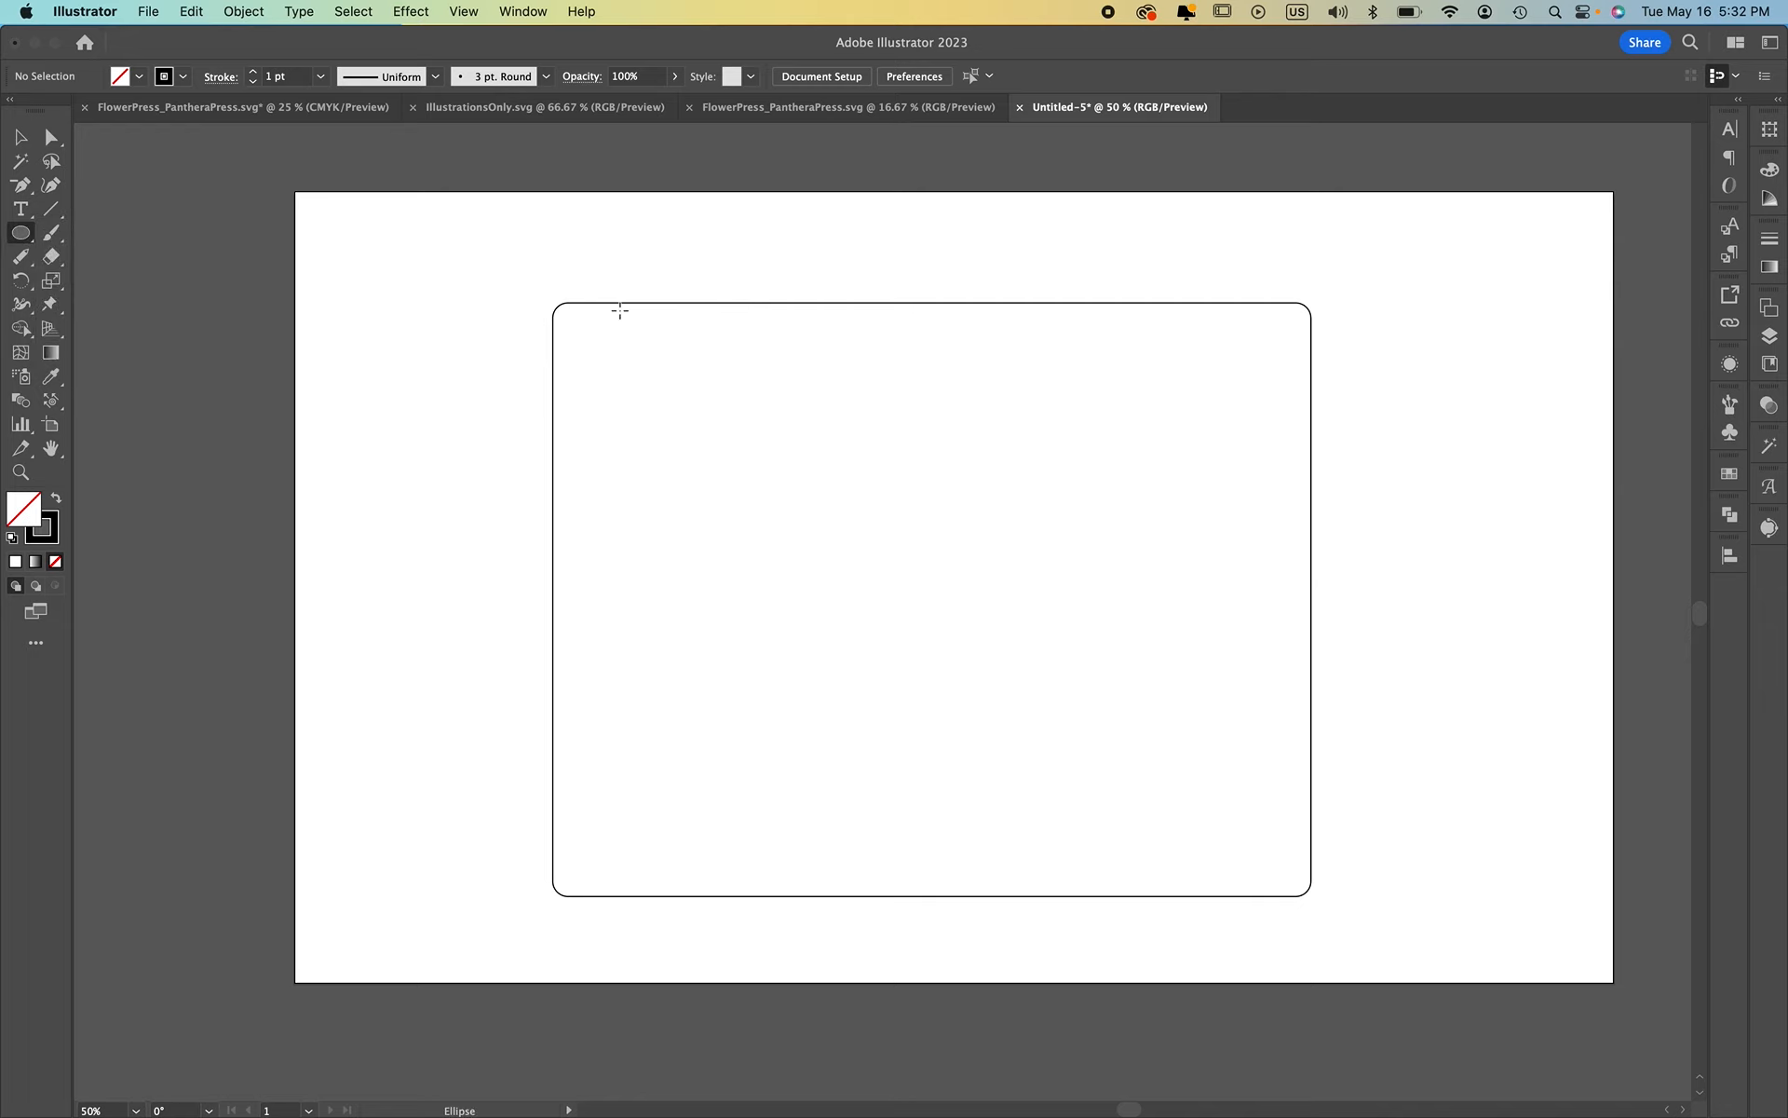
{"action": "left_click", "coordinate": [606, 345]}
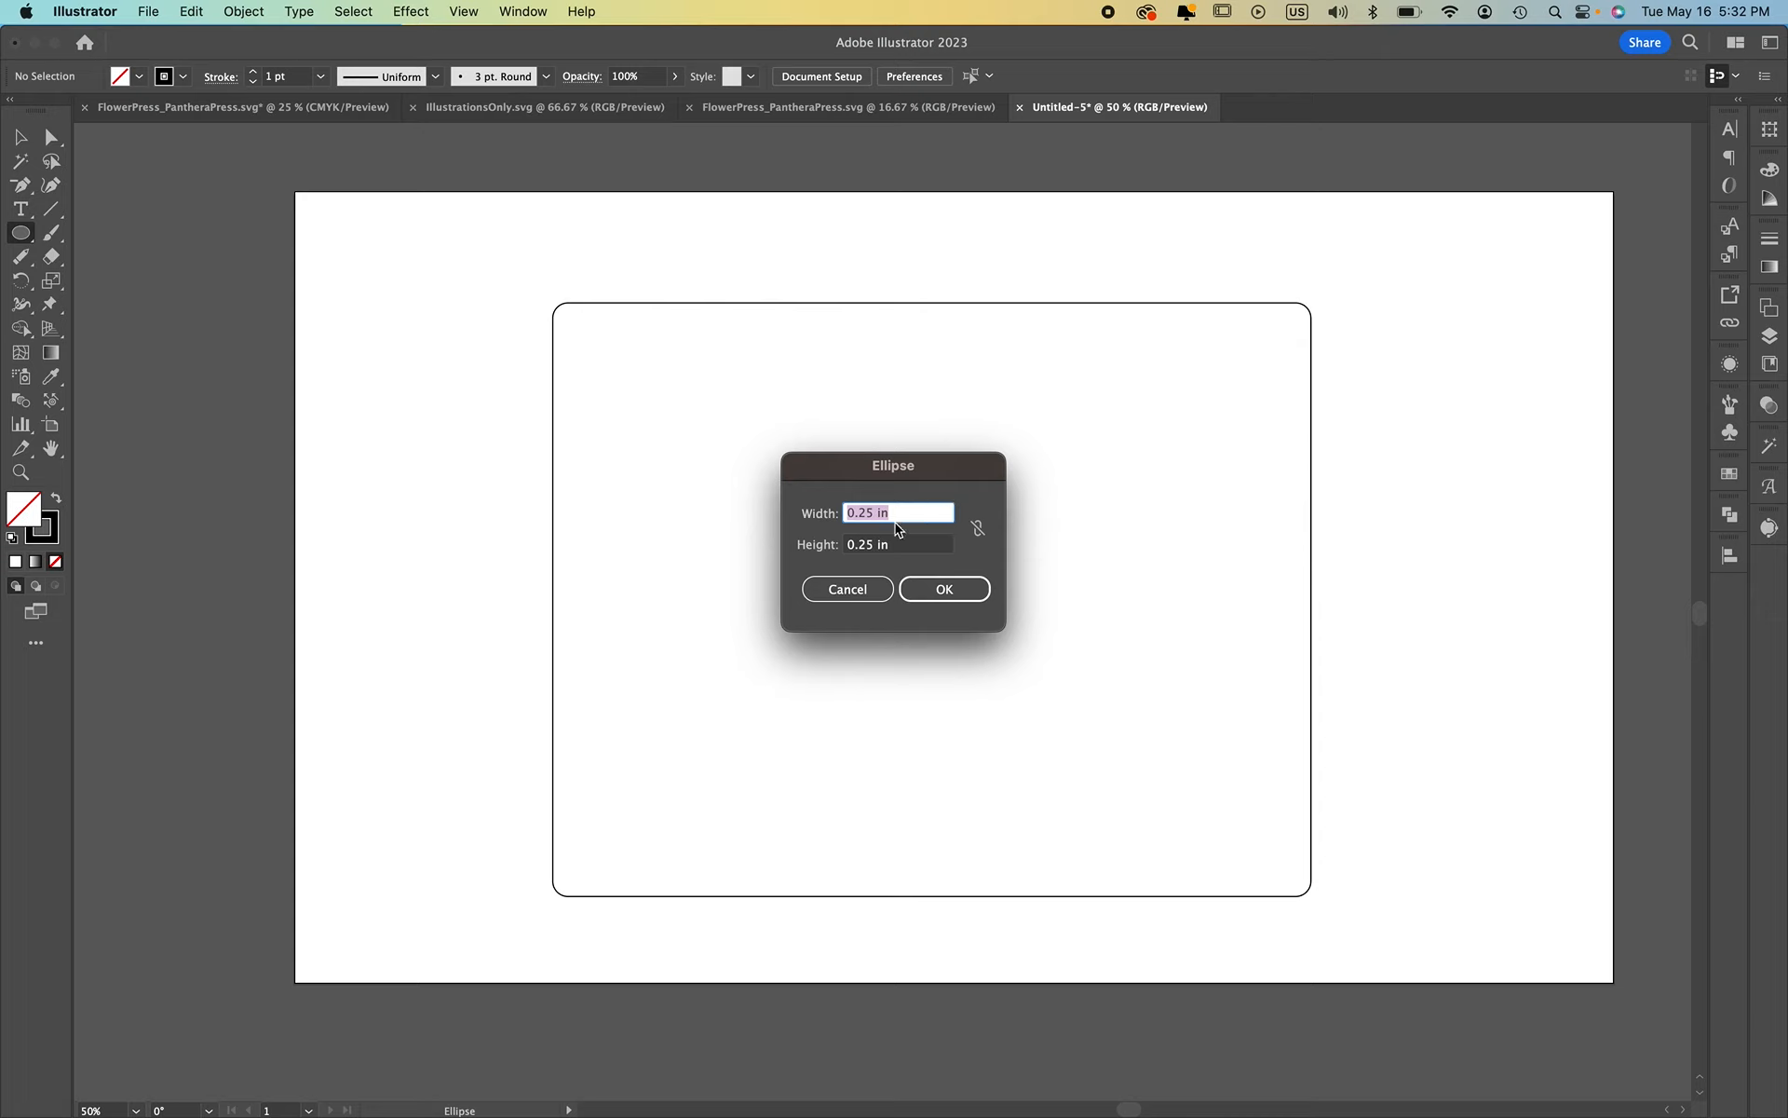
{"action": "left_click", "coordinate": [936, 588]}
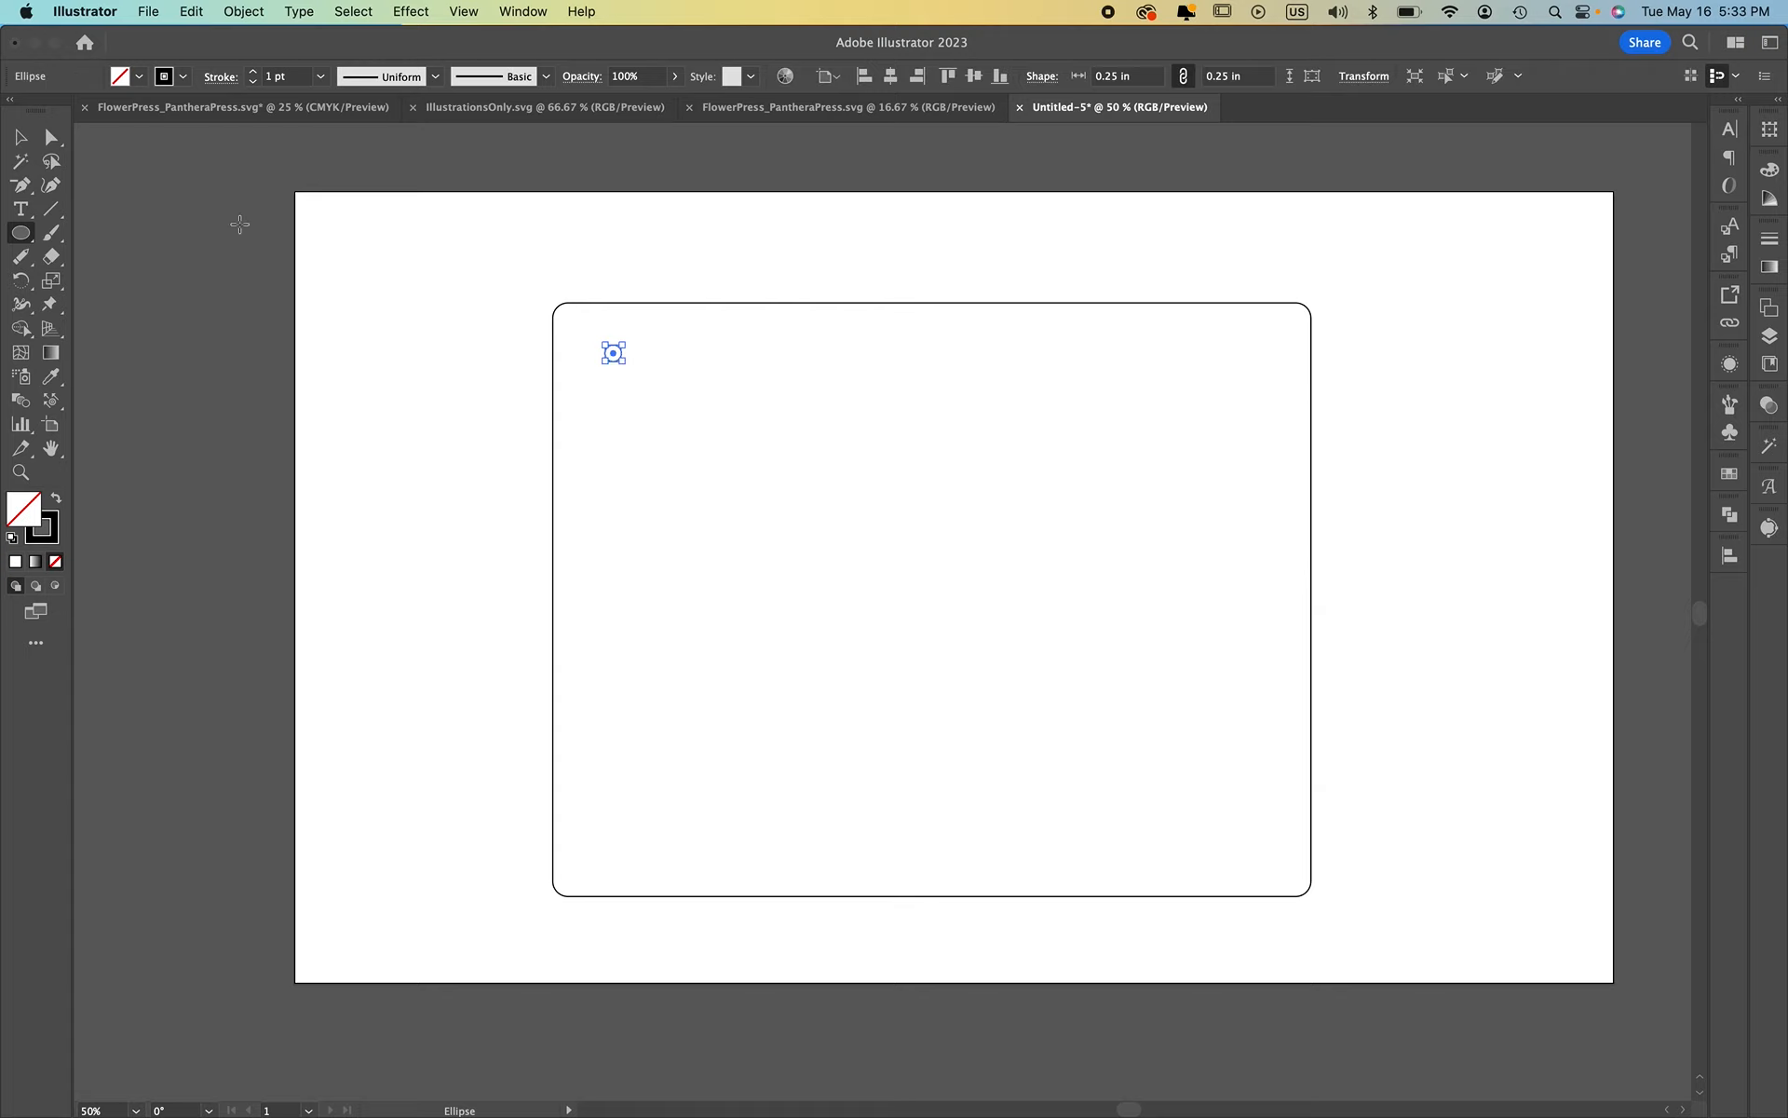
{"action": "left_click", "coordinate": [29, 142]}
{"action": "left_click", "coordinate": [684, 419]}
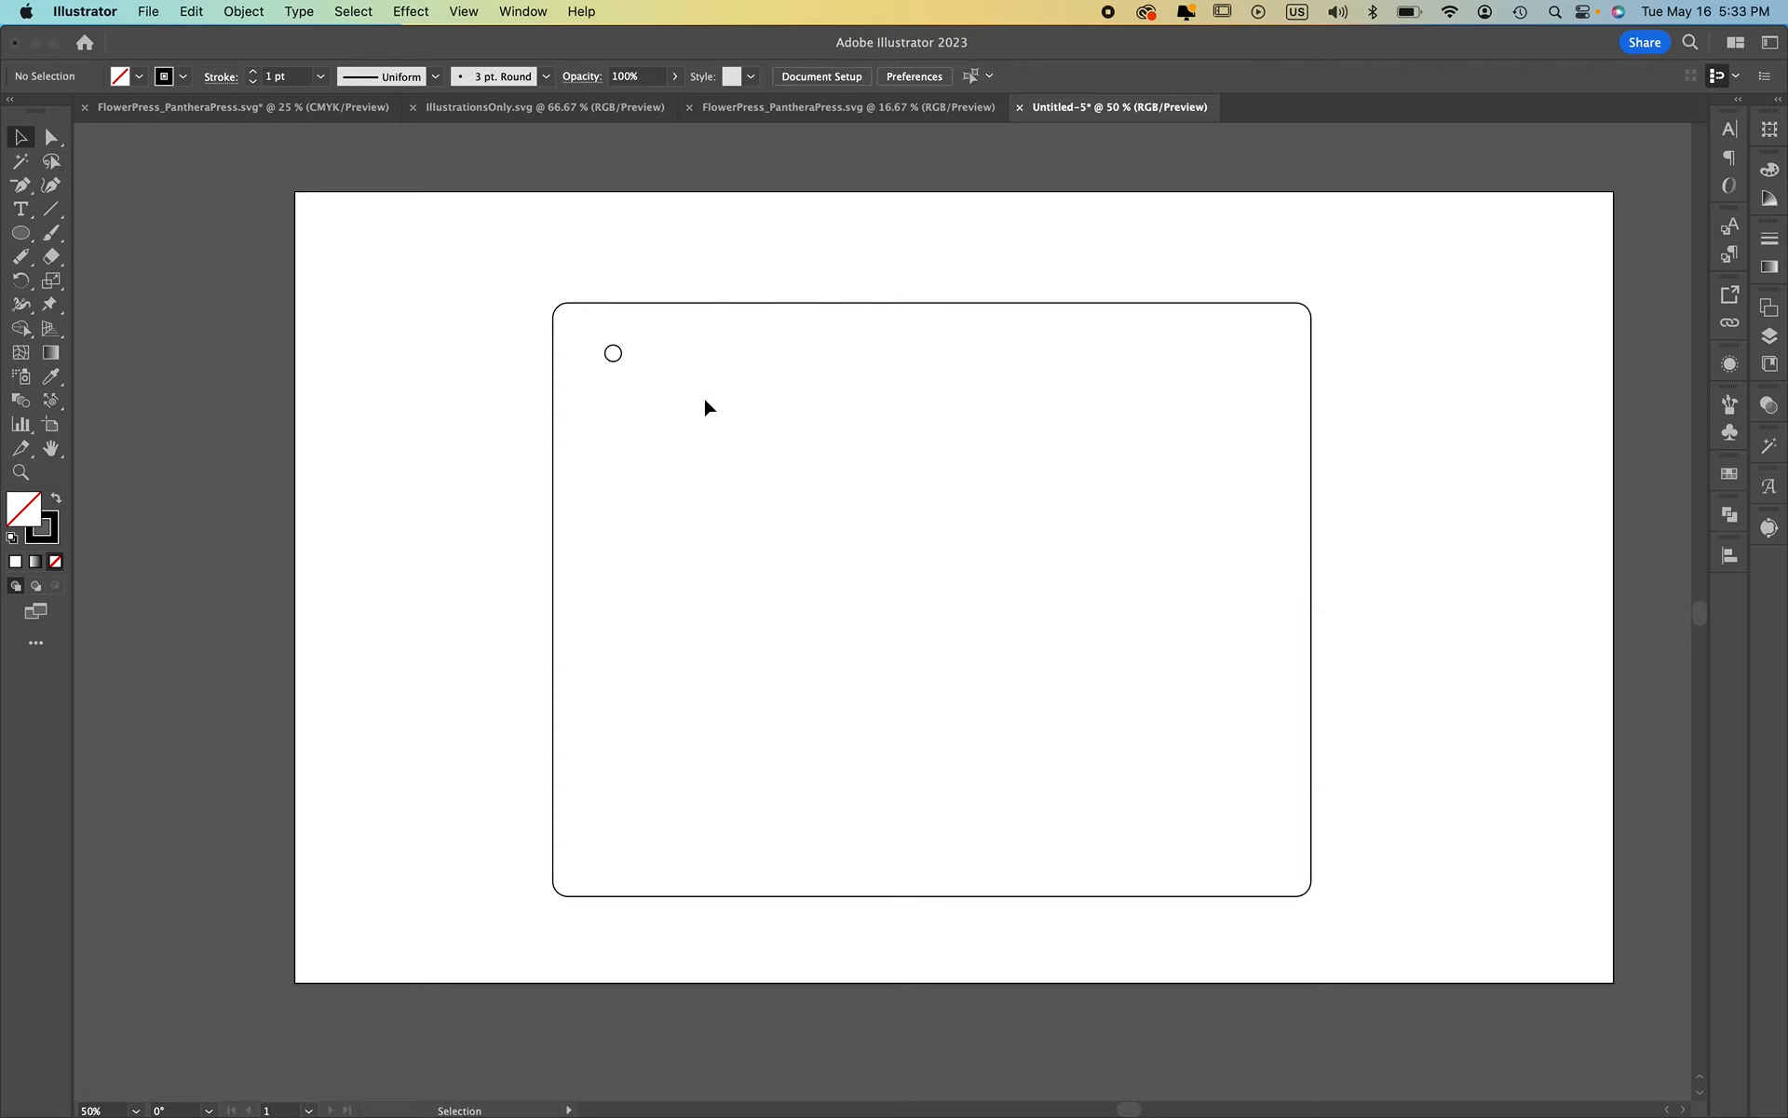
Move the small circle slightly further inward from the rectangle's upper-left corner
{"action": "key", "text": "super+equal"}
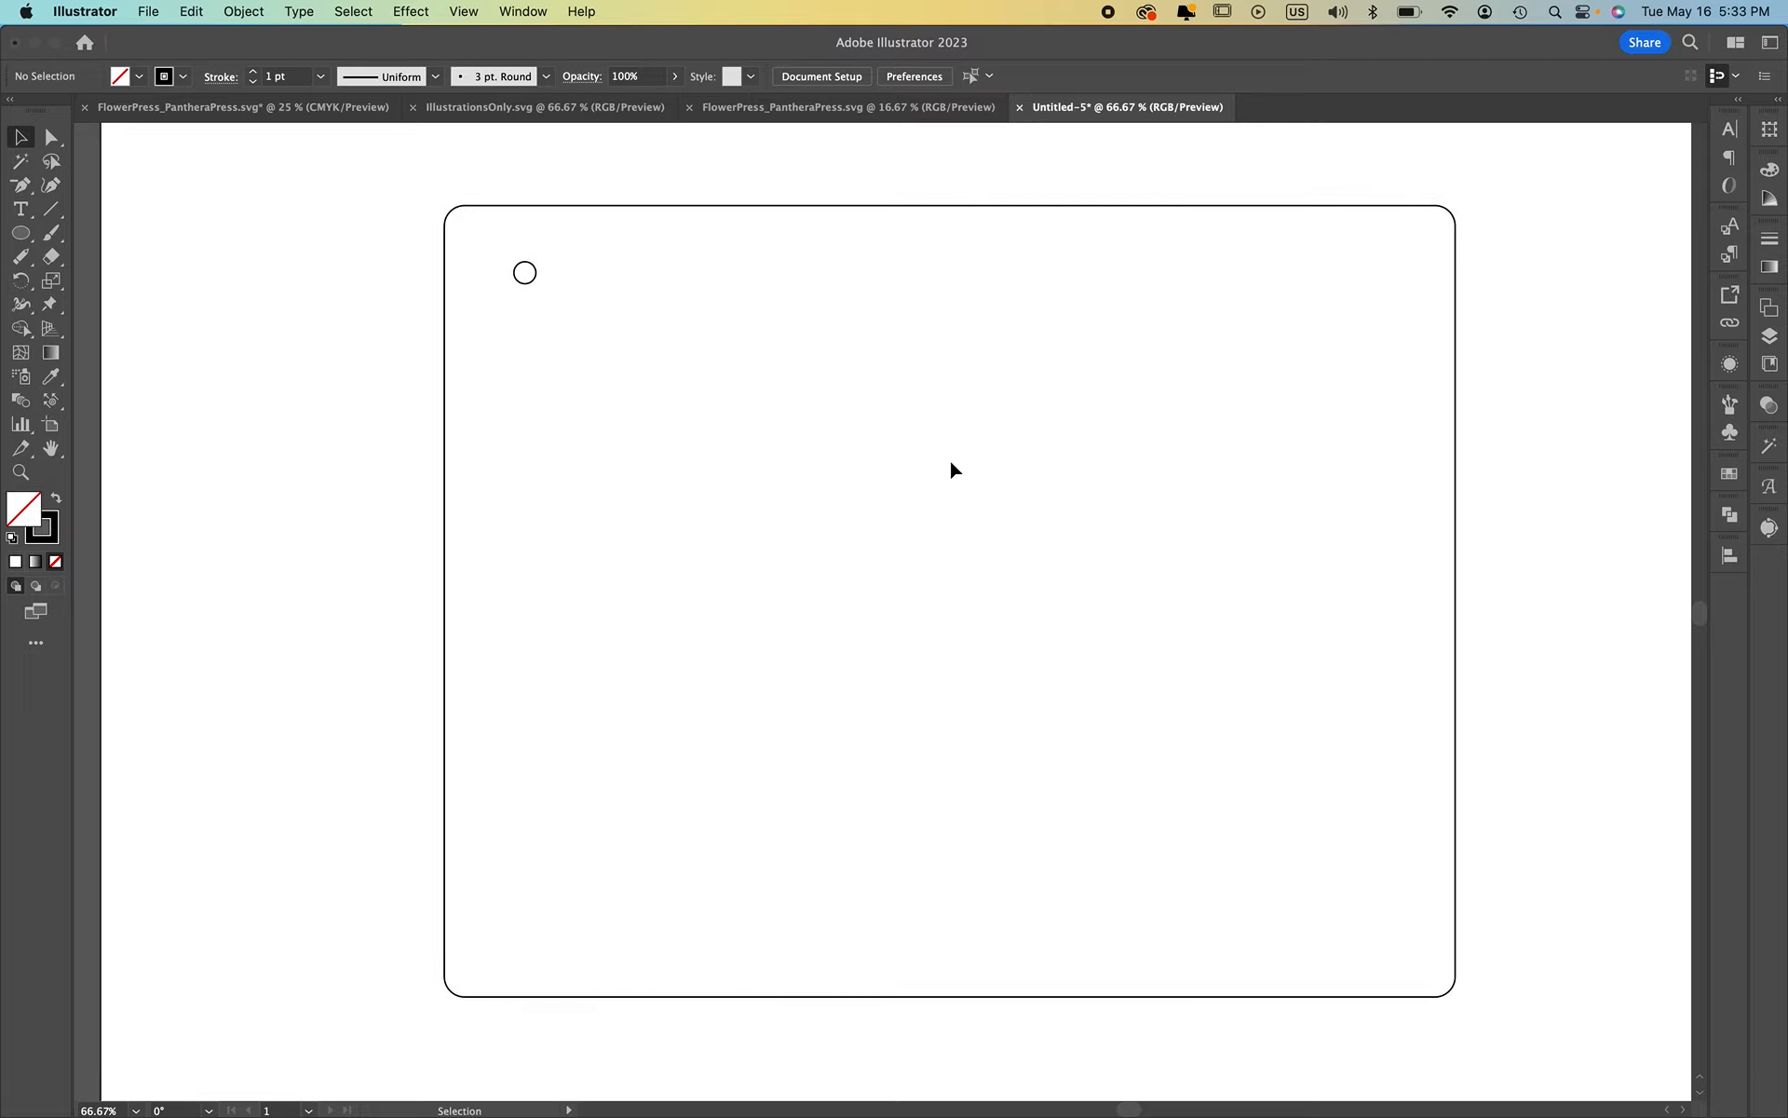
{"action": "scroll", "coordinate": [948, 456], "scroll_direction": "up", "scroll_amount": 3}
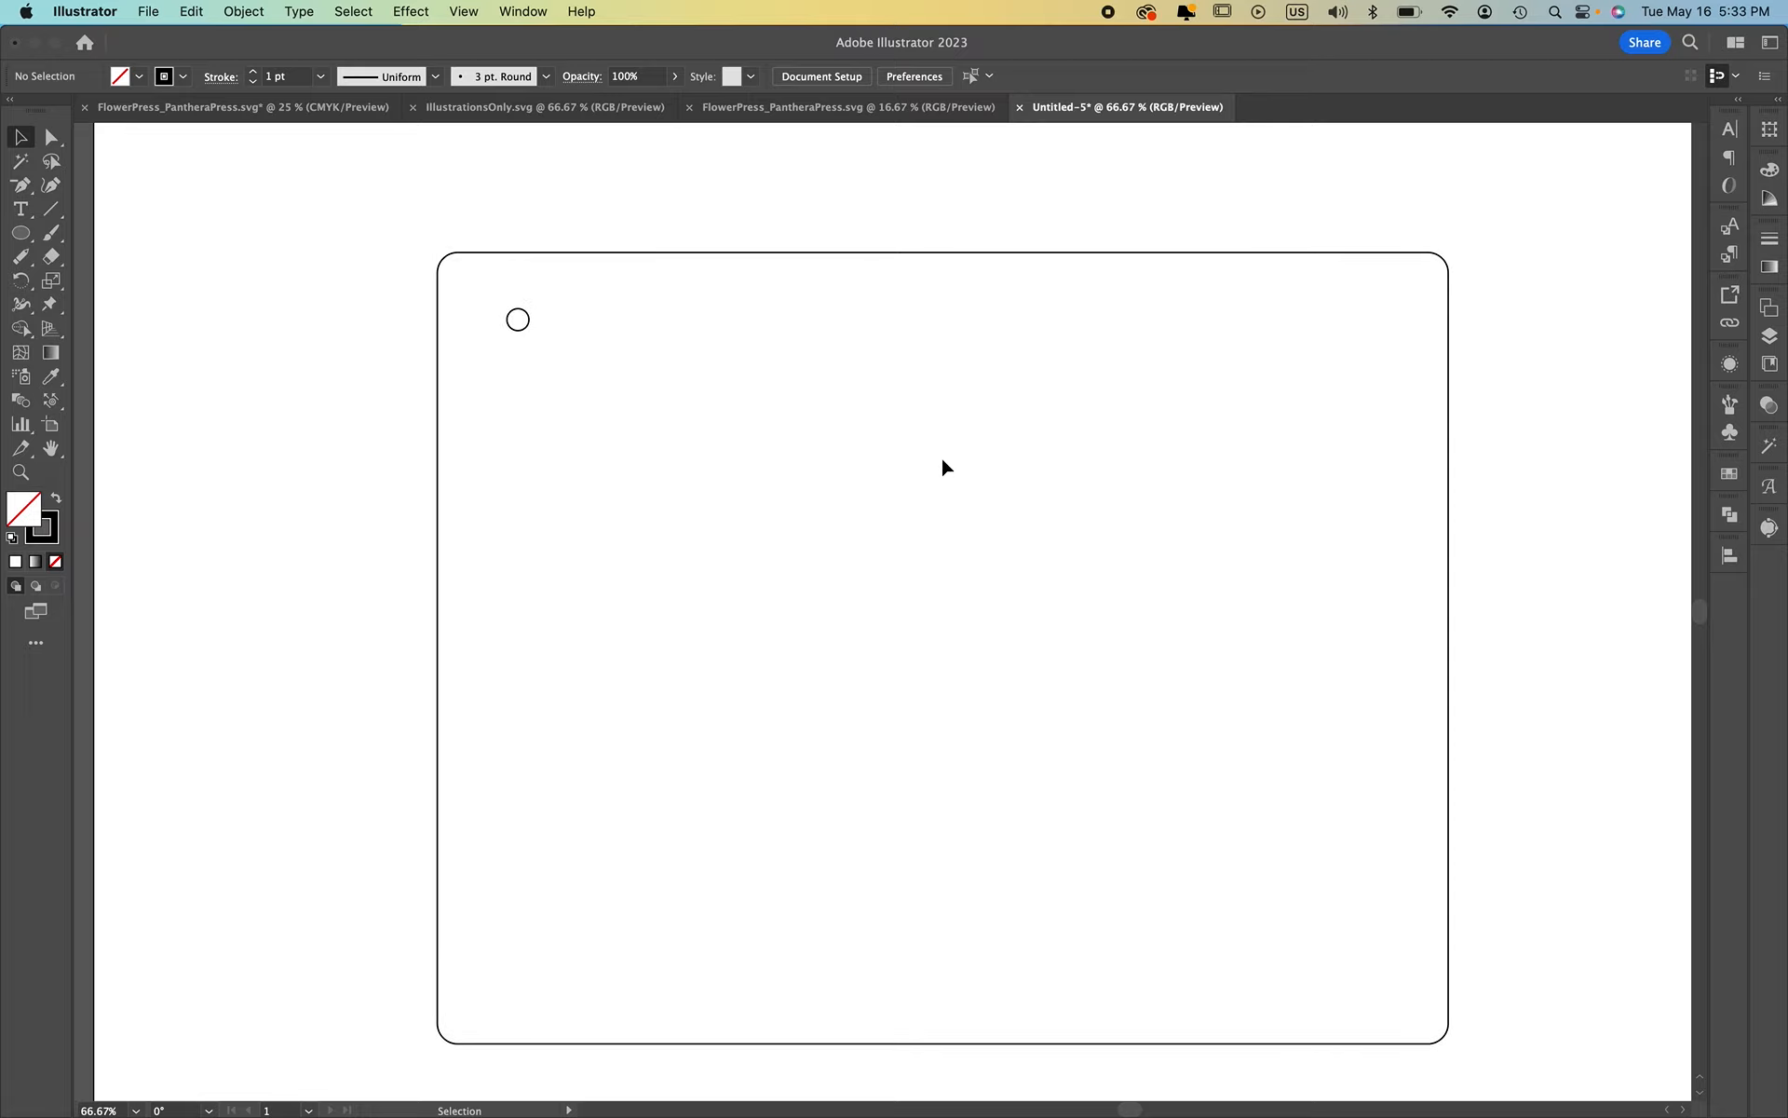
{"action": "right_click", "coordinate": [518, 326]}
{"action": "left_click", "coordinate": [1299, 346]}
{"action": "left_click_drag", "start_coordinate": [517, 330], "coordinate": [565, 358]}
{"action": "right_click", "coordinate": [565, 346]}
{"action": "left_click", "coordinate": [1233, 320]}
{"action": "left_click", "coordinate": [569, 348]}
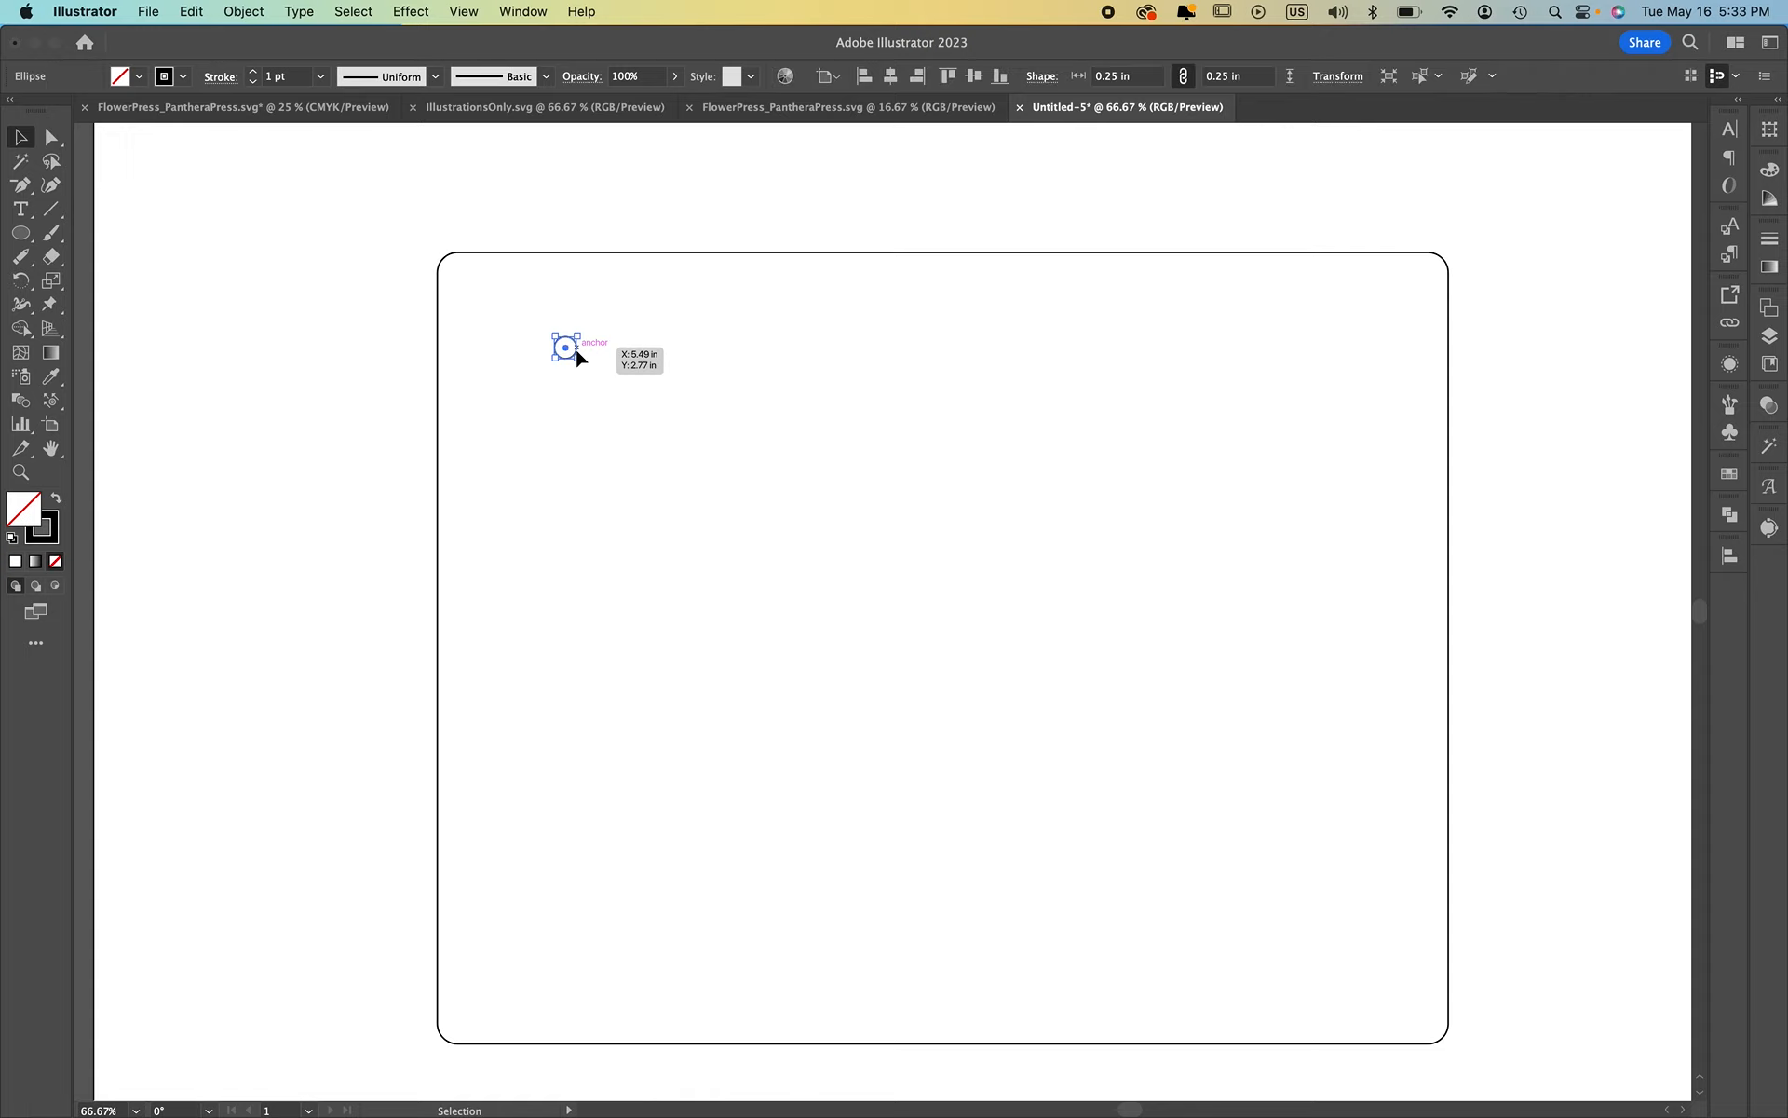
Place a copy of the small circle near the rectangle's upper-right corner, and delete that copy
{"action": "key", "text": "super+c"}
{"action": "key", "text": "super+v"}
{"action": "left_click_drag", "start_coordinate": [892, 615], "coordinate": [1414, 318]}
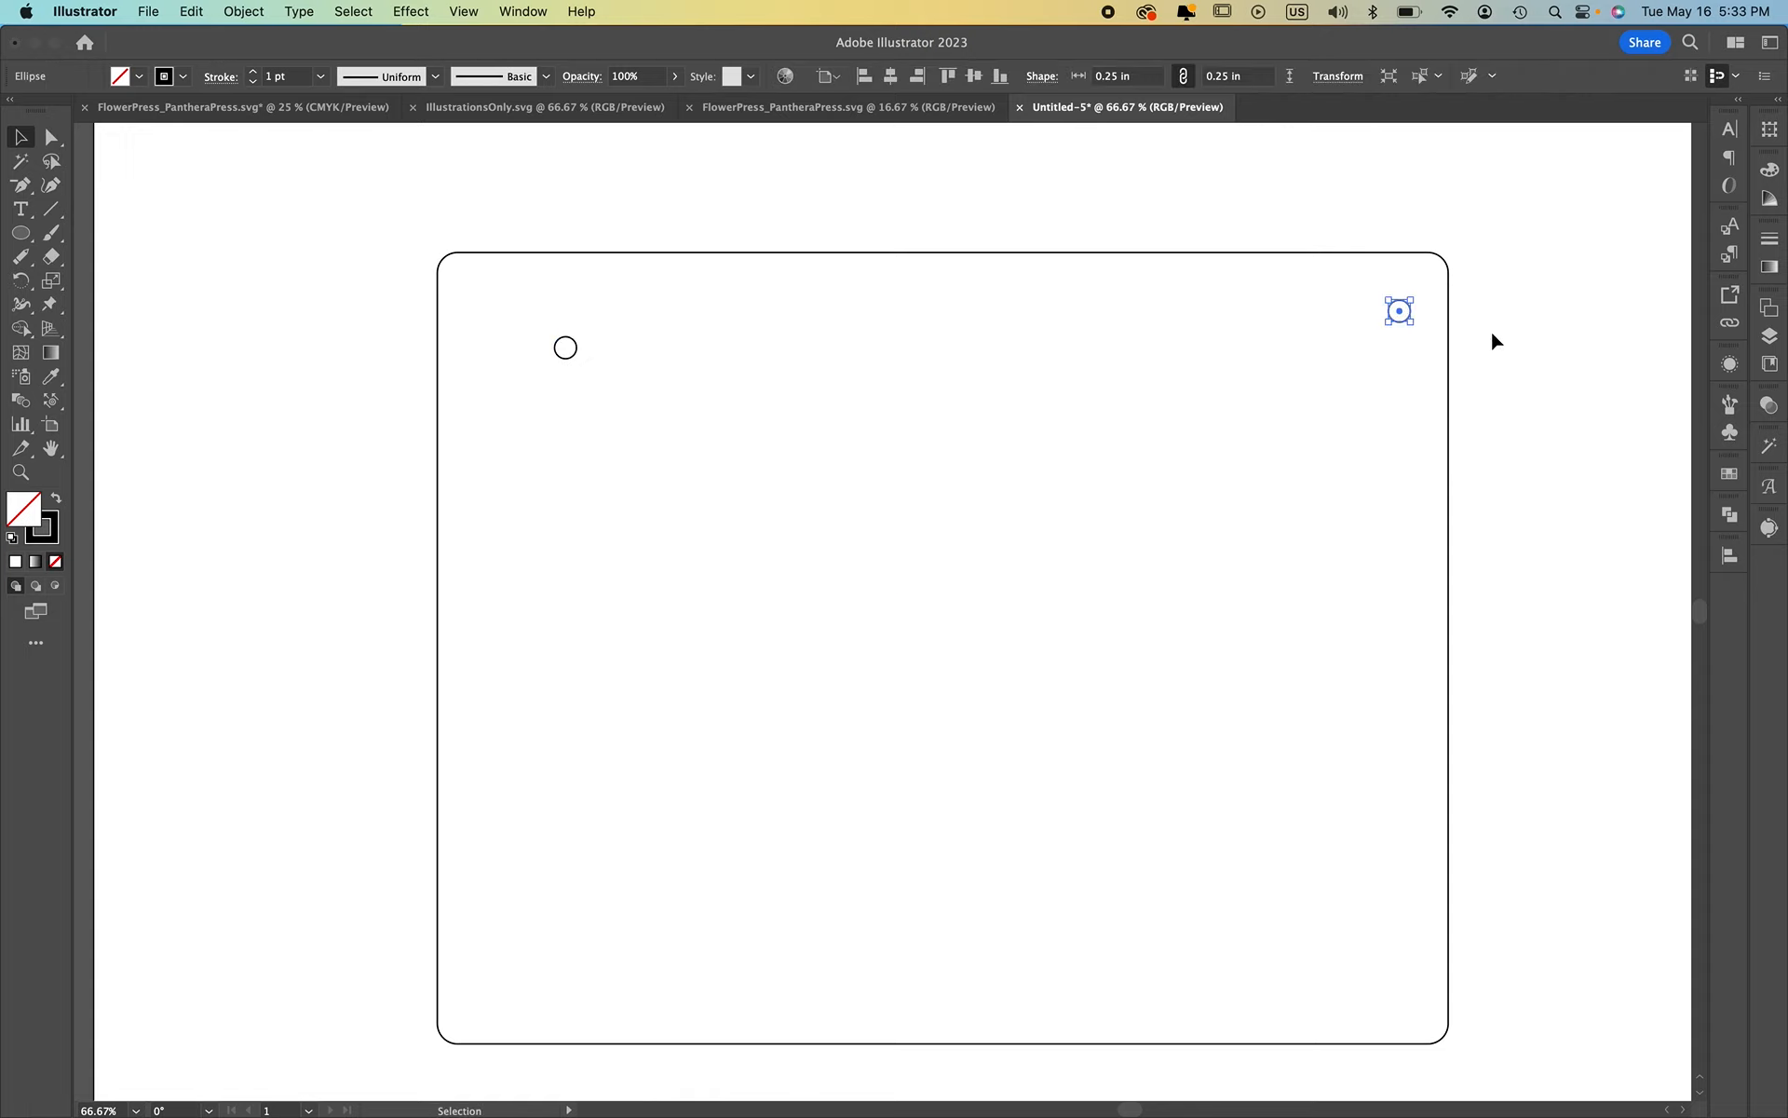
{"action": "left_click", "coordinate": [1499, 326]}
{"action": "key", "text": "super+minus"}
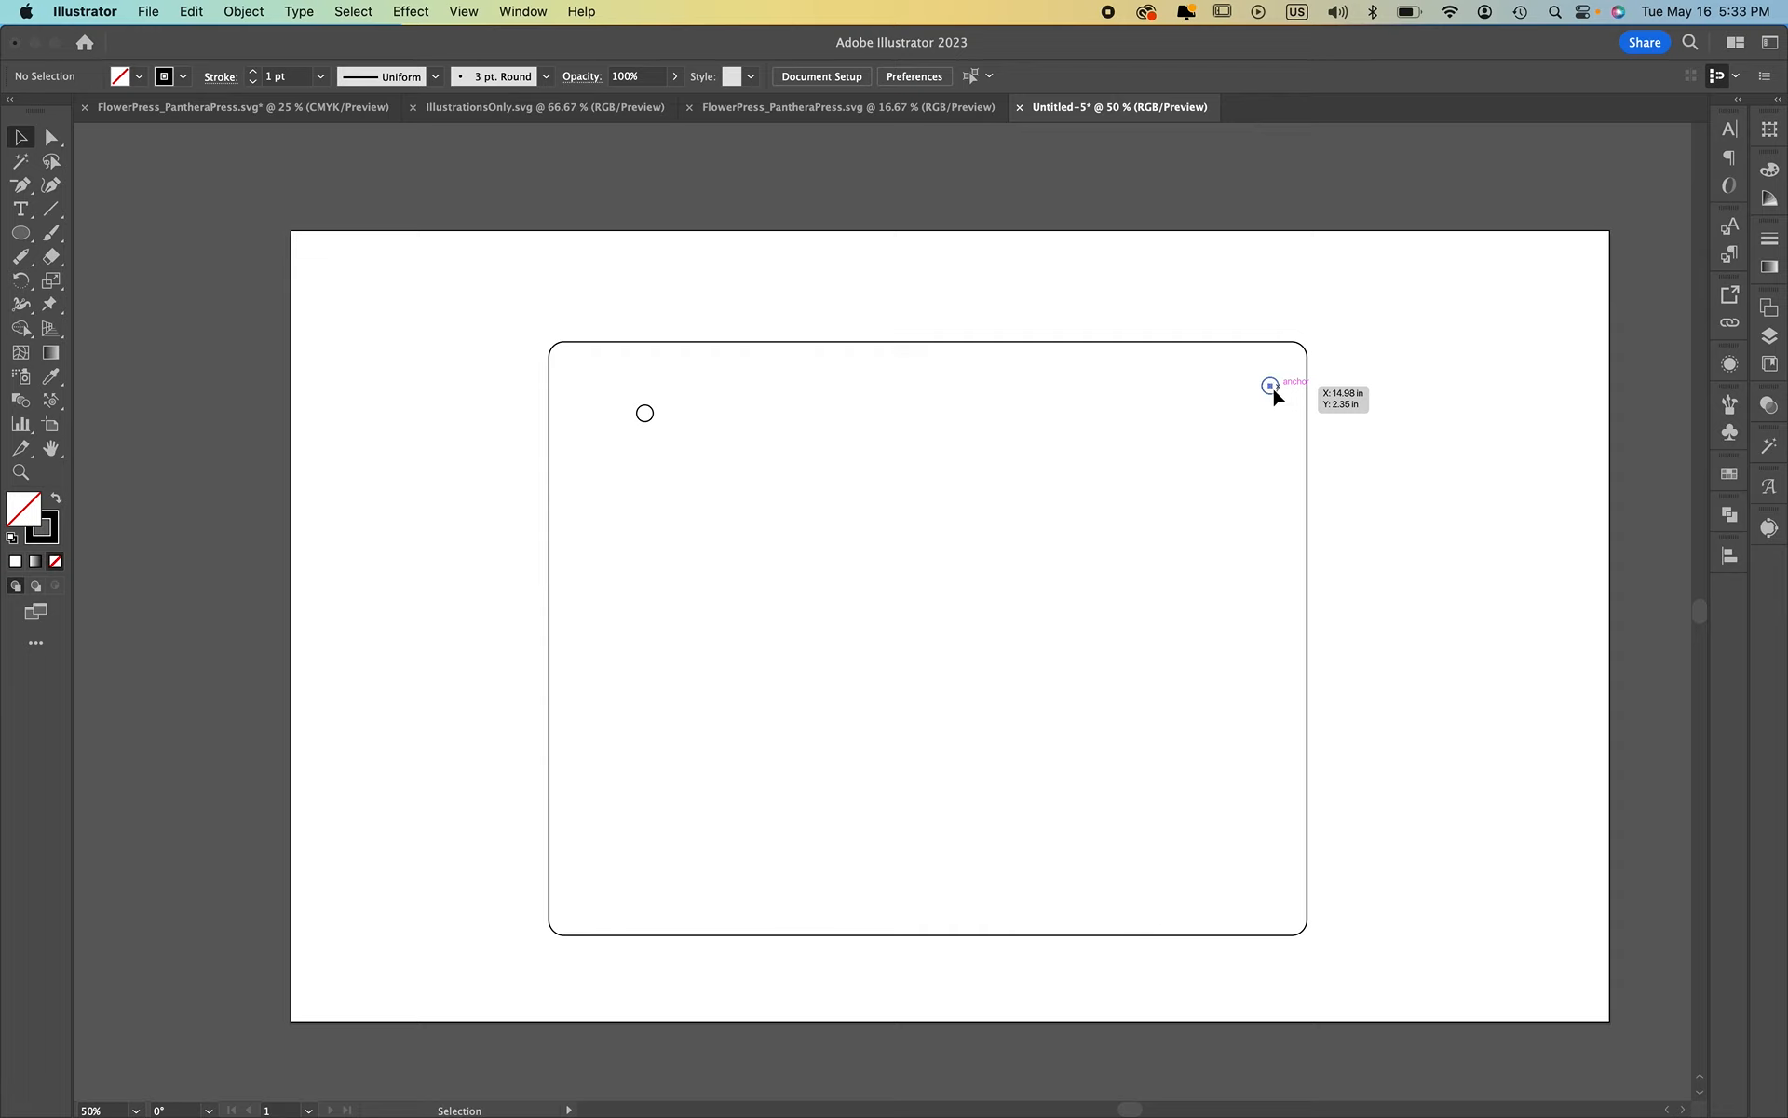
{"action": "left_click_drag", "start_coordinate": [1271, 385], "coordinate": [826, 261]}
{"action": "key", "text": "Delete"}
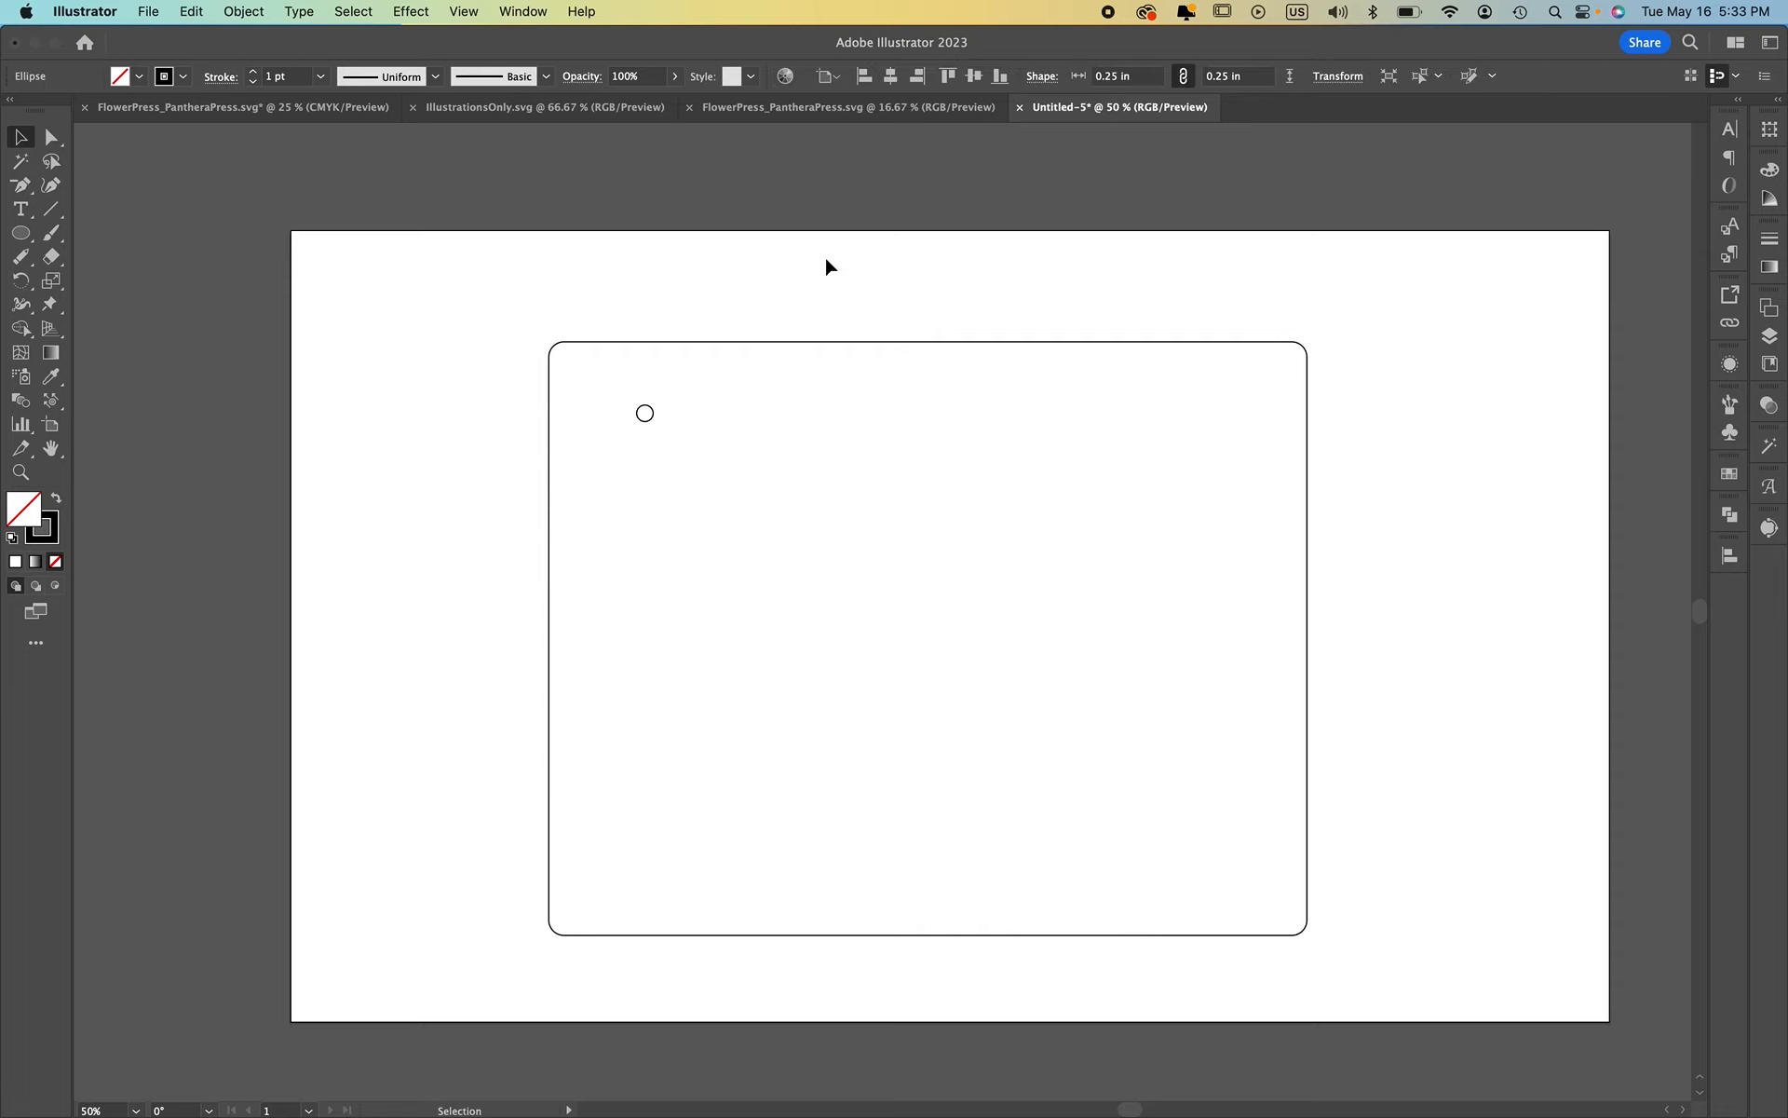
Move the small circle into the rectangle's upper-left corner, touching the top and left edges
{"action": "left_click", "coordinate": [652, 415]}
{"action": "left_click", "coordinate": [700, 298]}
{"action": "left_click_drag", "start_coordinate": [650, 421], "coordinate": [555, 361]}
{"action": "left_click", "coordinate": [623, 312]}
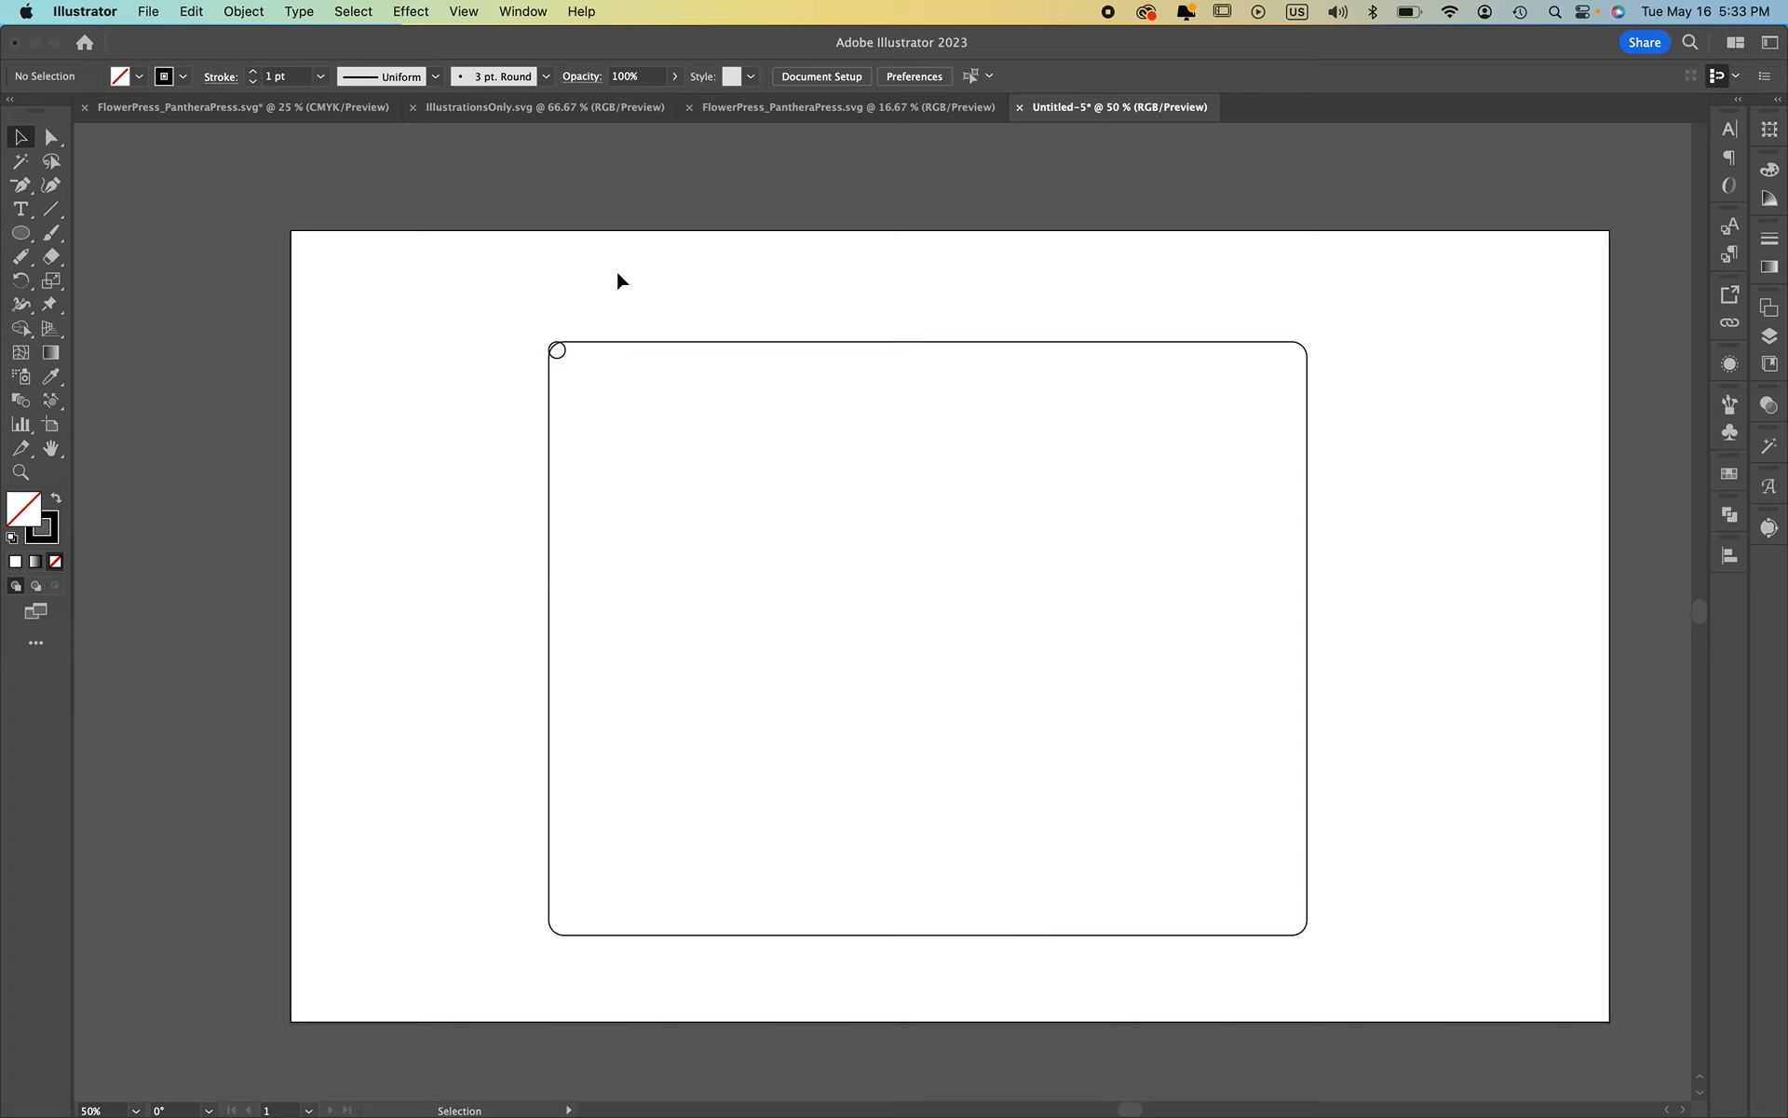
Try nudging the small circle rightward from the rectangle's corner, and undo the nudges
{"action": "left_click", "coordinate": [565, 352]}
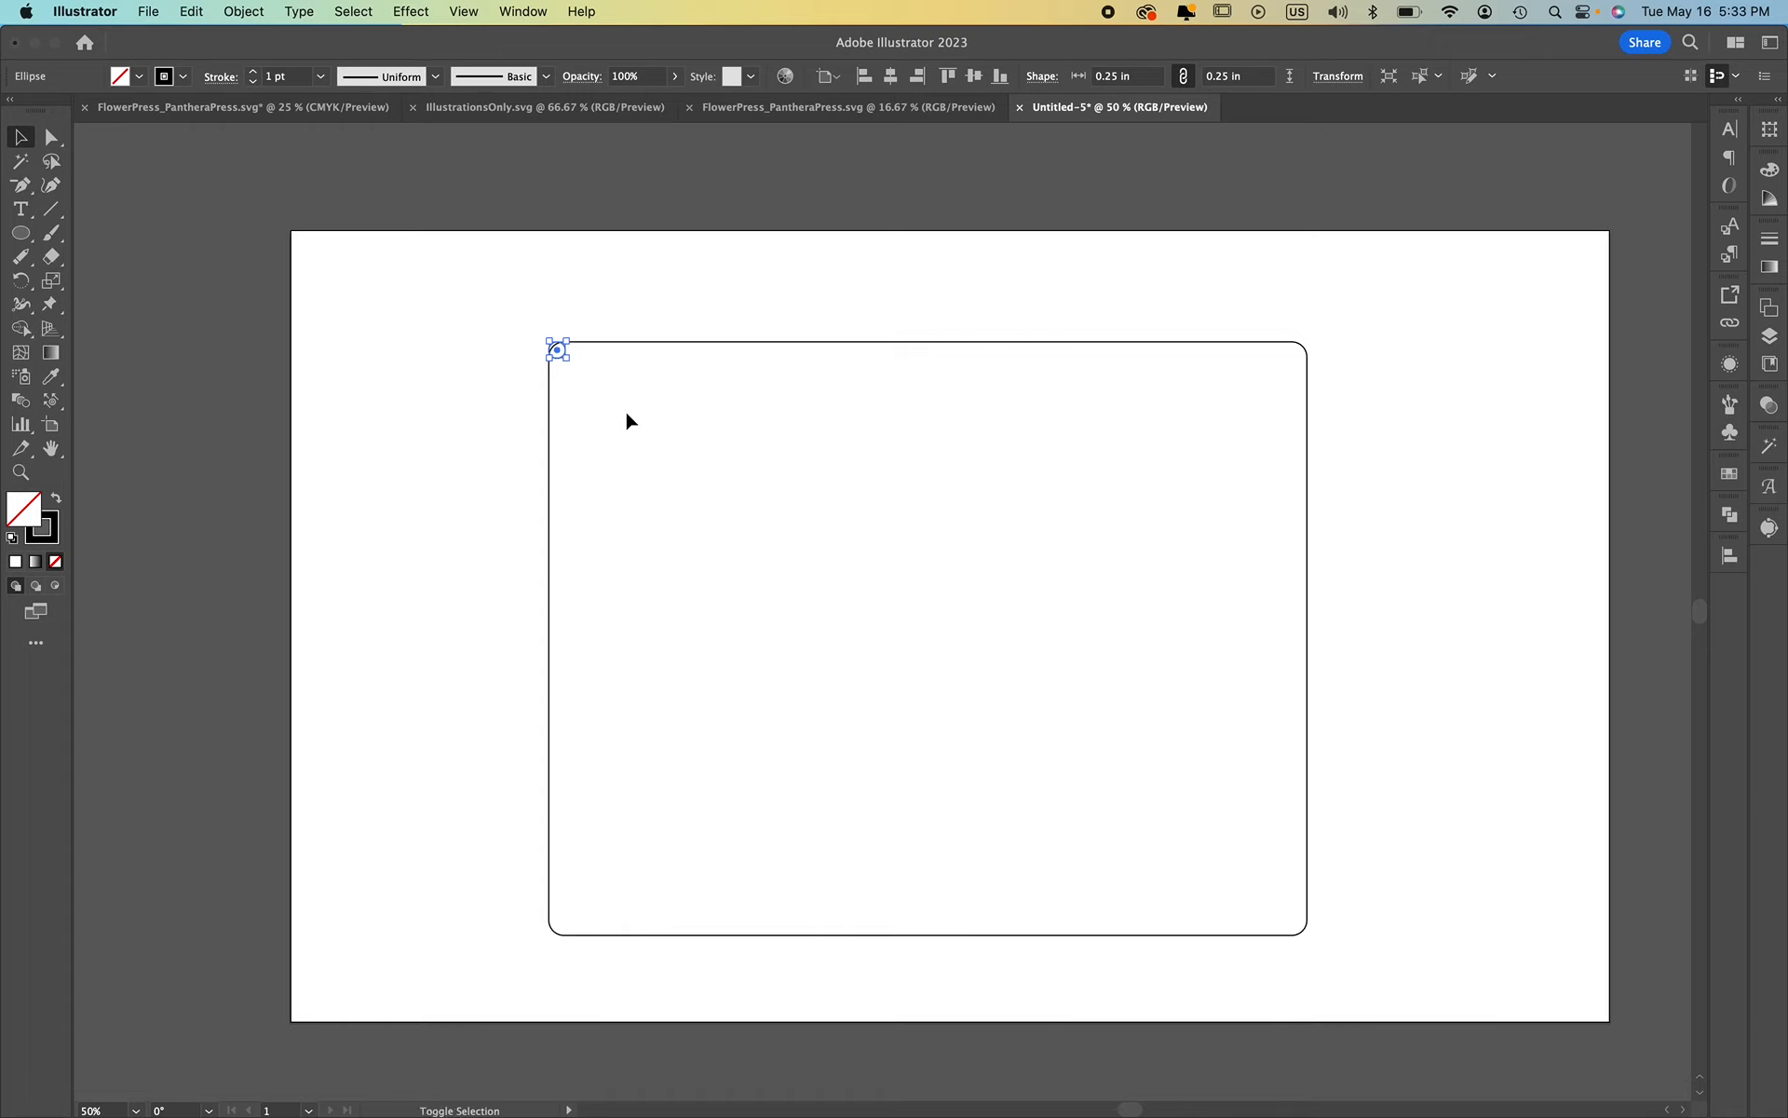
{"action": "key", "text": "shift+Right"}
{"action": "key", "text": "Right"}
{"action": "key", "text": "Right"}
{"action": "key", "text": "Right"}
{"action": "key", "text": "Right"}
{"action": "key", "text": "super+z"}
{"action": "key", "text": "super+z"}
{"action": "key", "text": "super+z"}
{"action": "key", "text": "super+z"}
{"action": "key", "text": "super+z"}
Offset the small circle five large nudges right and five large nudges down from the rectangle's upper-left corner
{"action": "key", "text": "shift+Right"}
{"action": "key", "text": "shift+Right"}
{"action": "key", "text": "shift+Right"}
{"action": "key", "text": "shift+Right"}
{"action": "key", "text": "shift+Right"}
{"action": "key", "text": "shift+Down"}
{"action": "key", "text": "shift+Down"}
{"action": "key", "text": "shift+Down"}
{"action": "key", "text": "shift+Down"}
{"action": "left_click", "coordinate": [690, 228]}
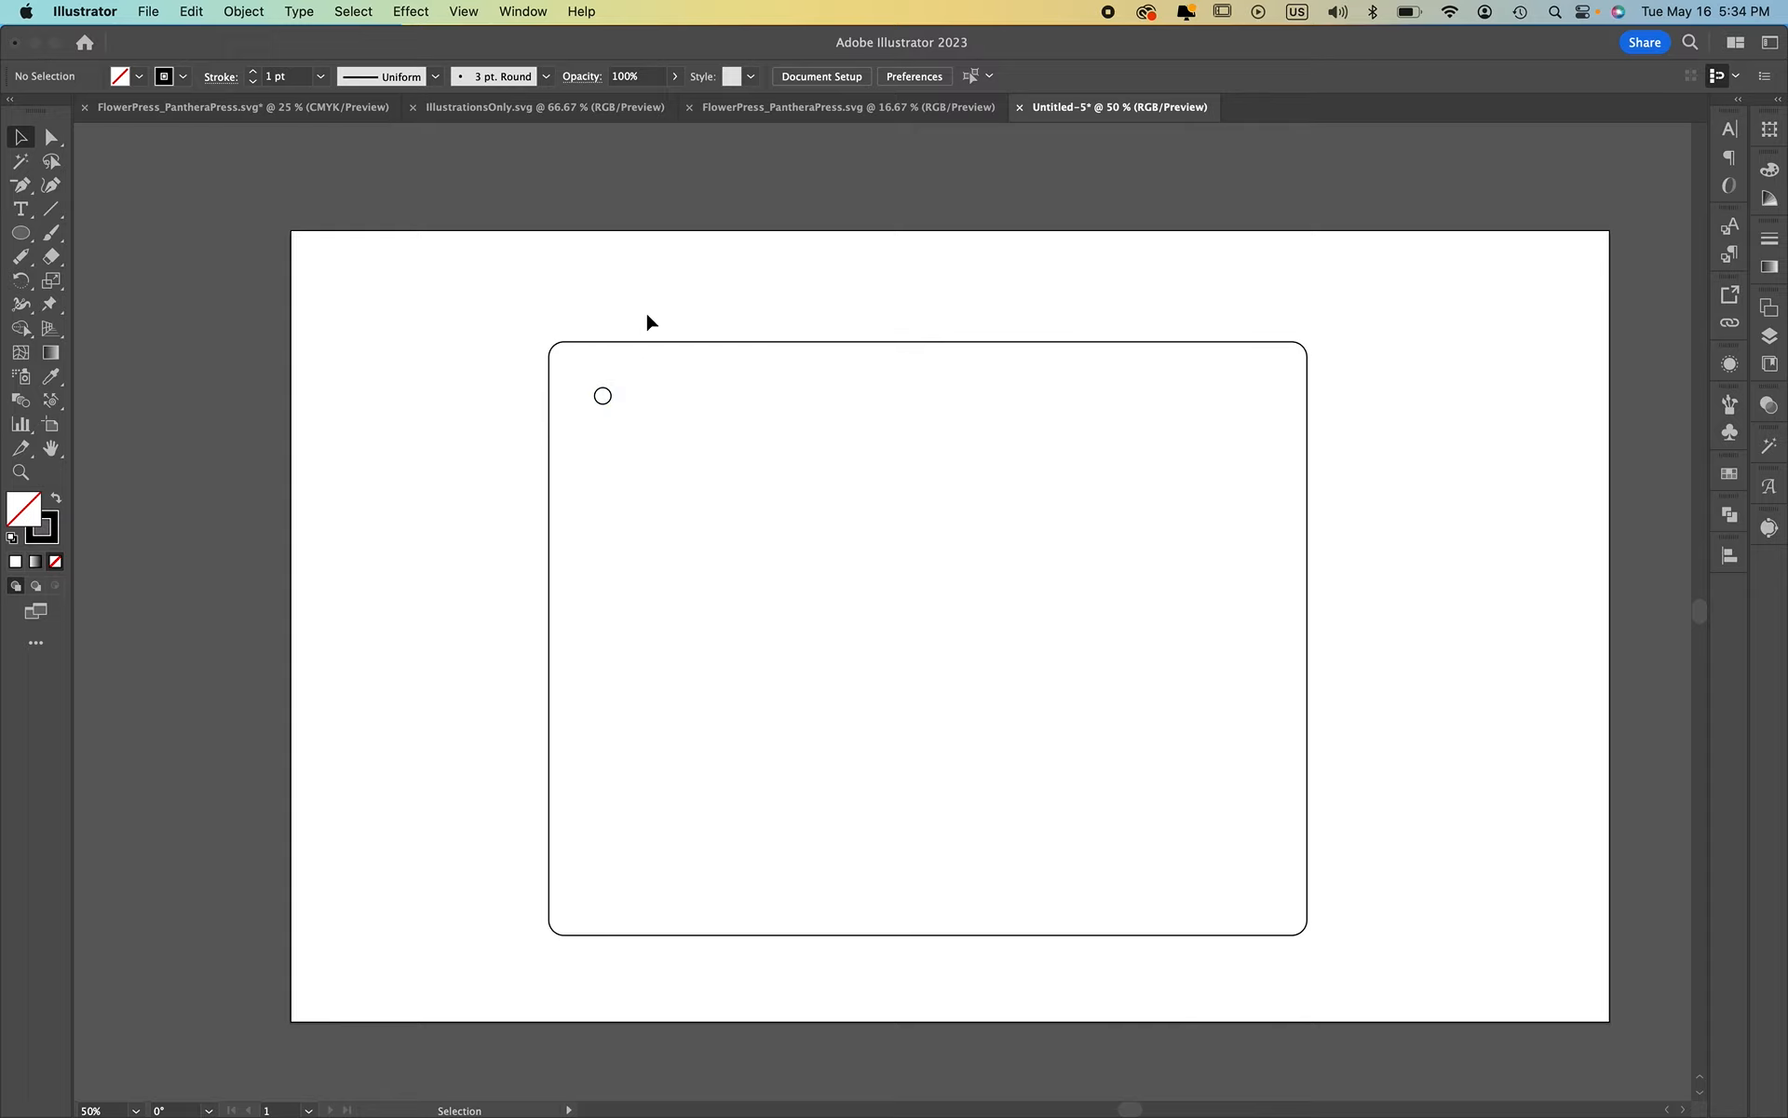
Duplicate the small circle and place the copy in the rectangle's upper-right corner, touching the top and right edges
{"action": "left_click", "coordinate": [611, 395]}
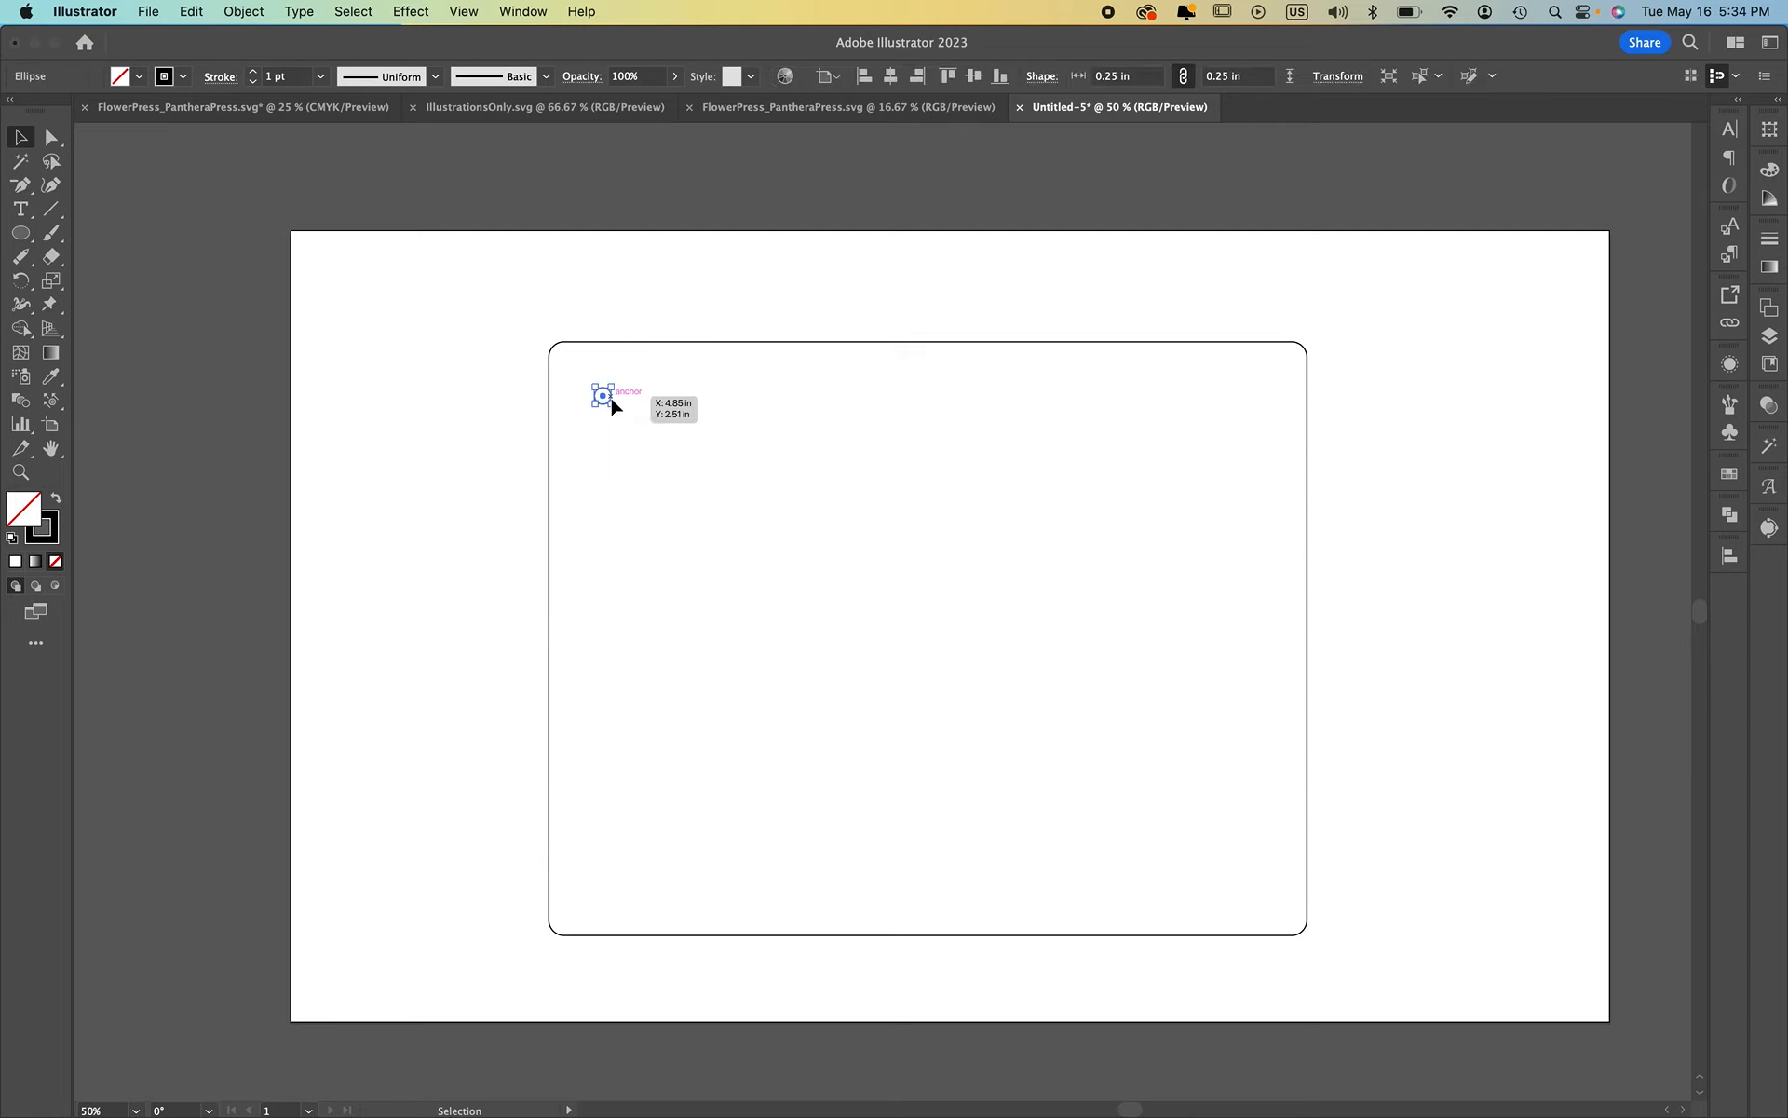
{"action": "left_click", "coordinate": [633, 397]}
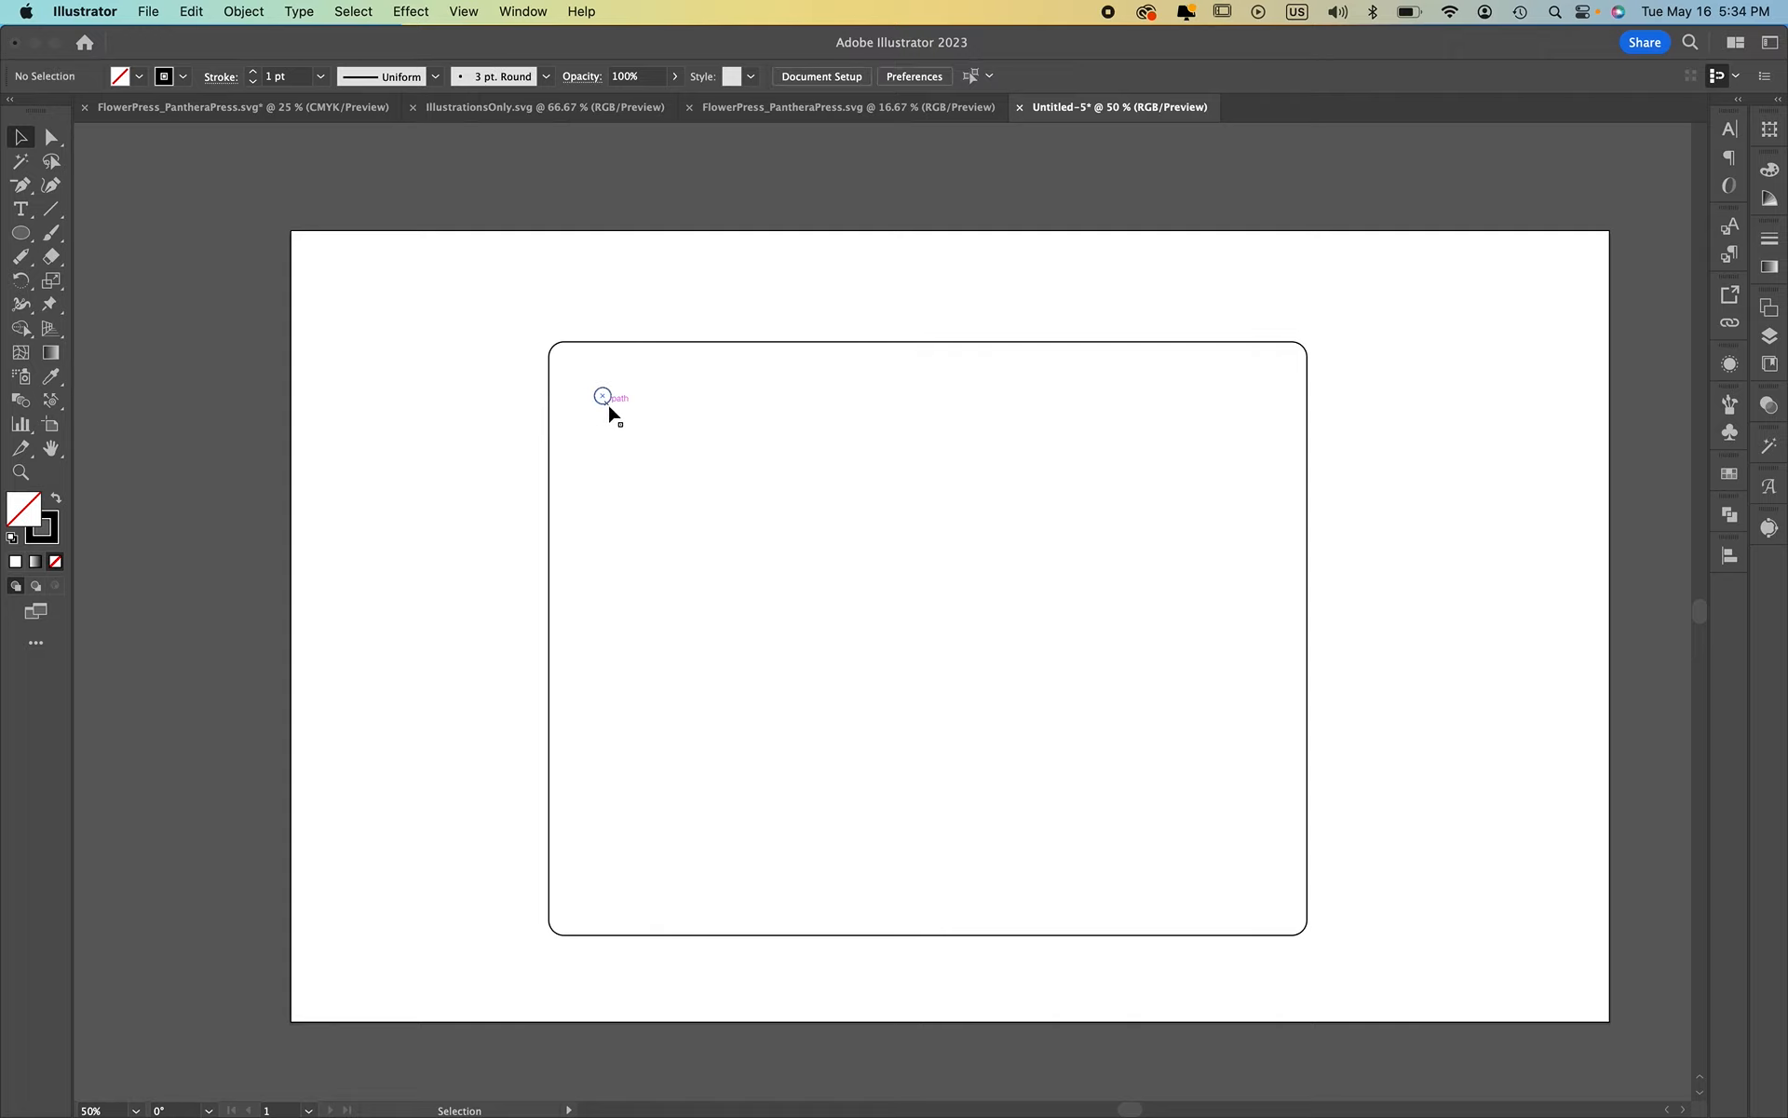
{"action": "left_click", "coordinate": [607, 402]}
{"action": "key", "text": "super+c"}
{"action": "key", "text": "super+v"}
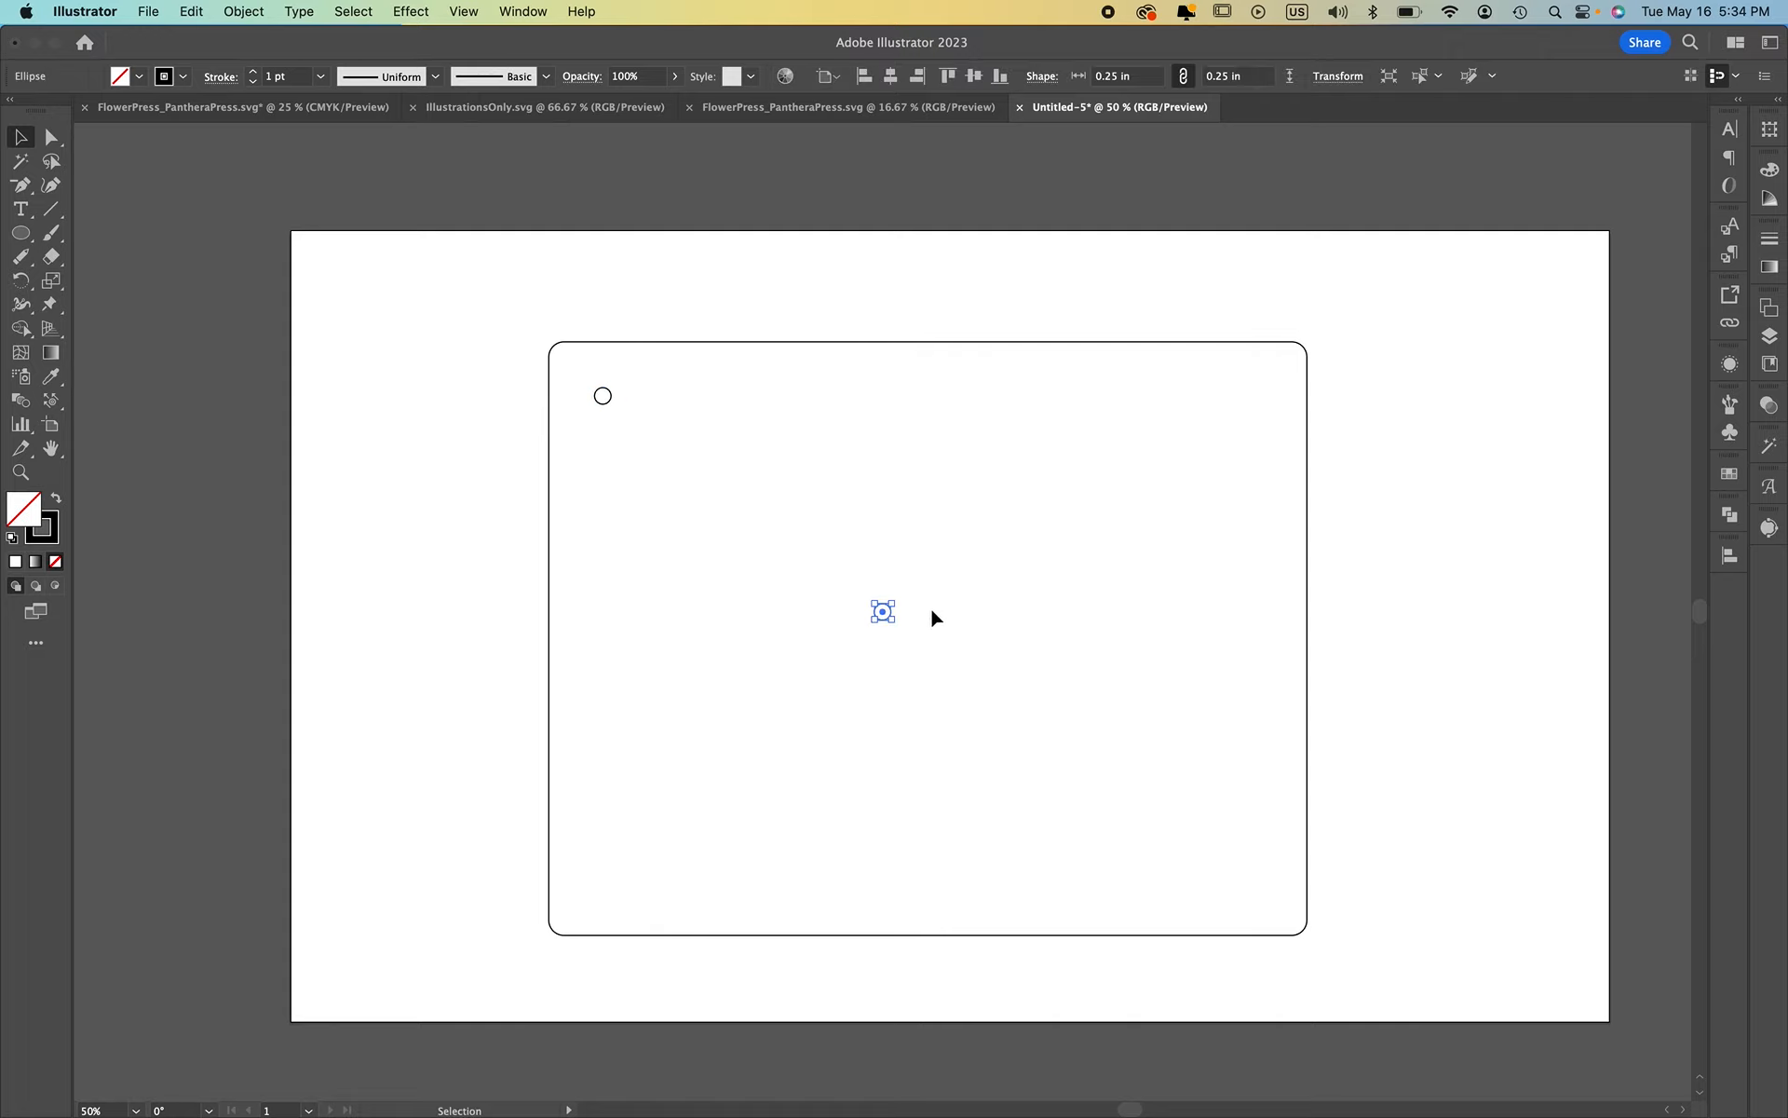
{"action": "left_click_drag", "start_coordinate": [885, 613], "coordinate": [1299, 359]}
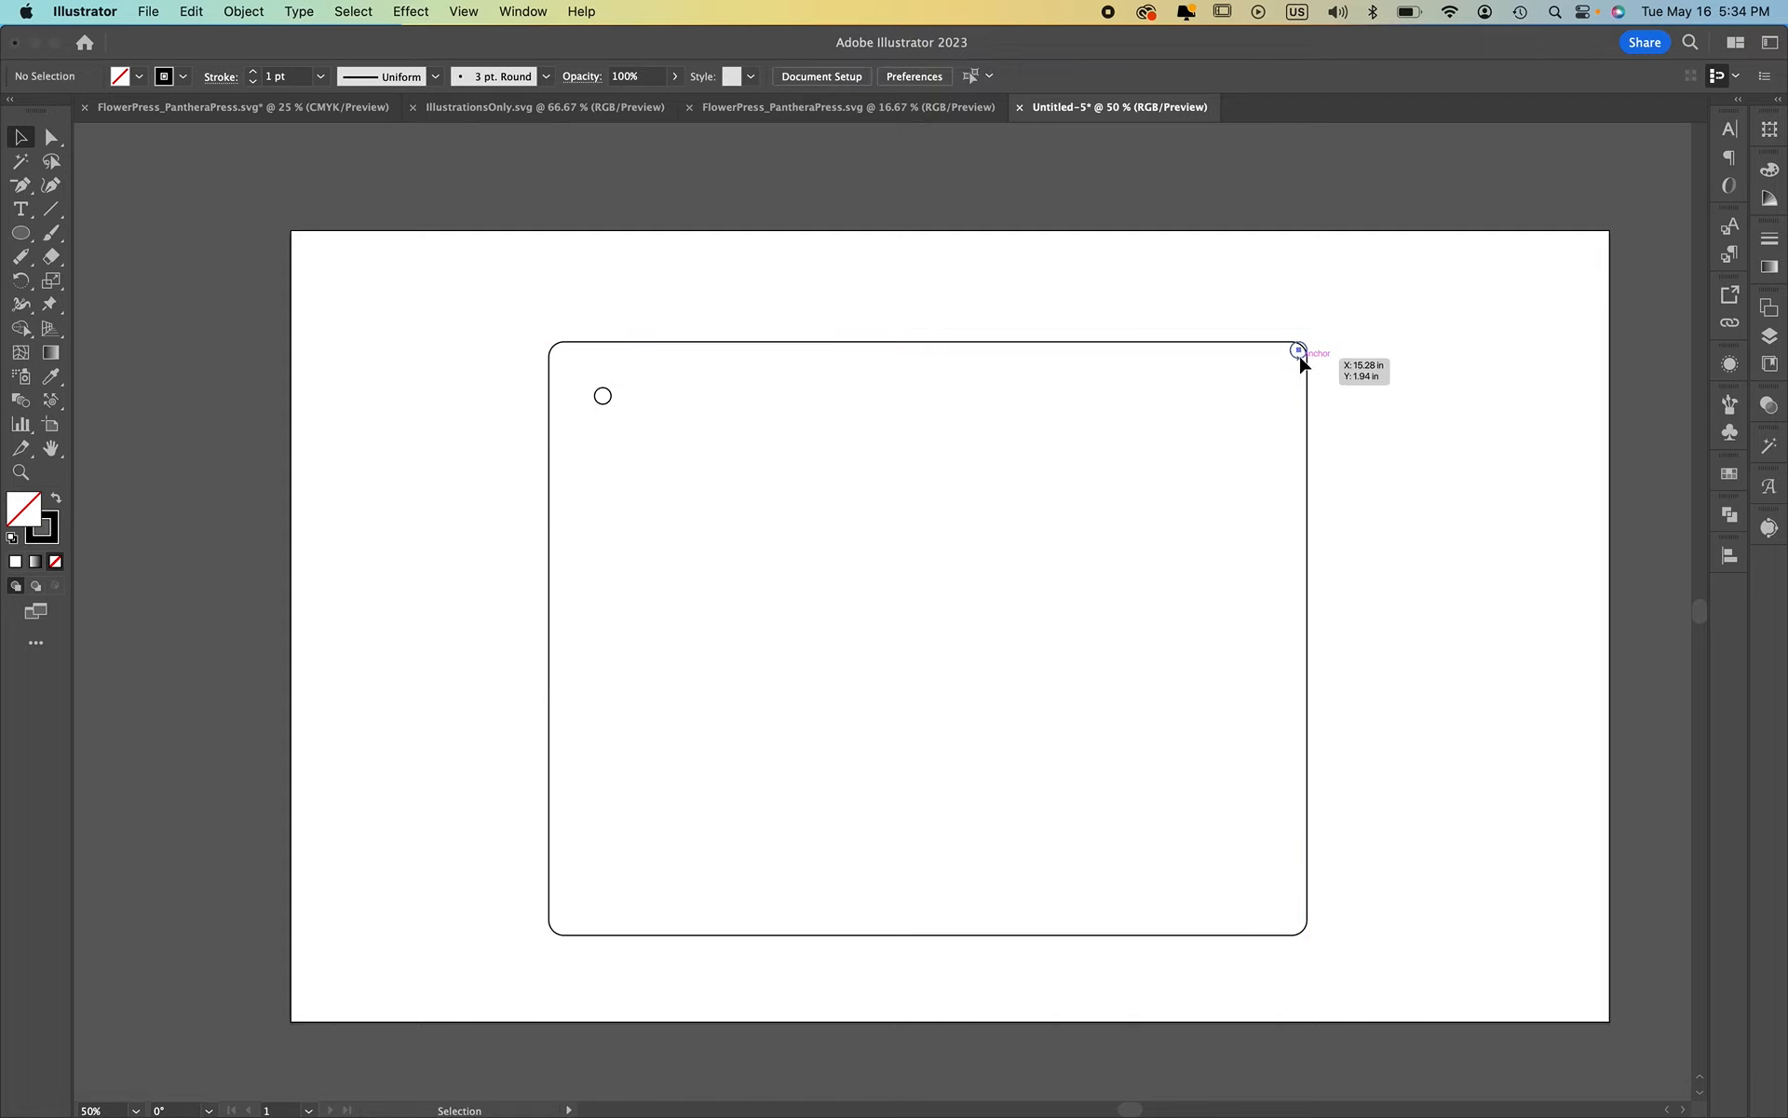
Offset the copied circle five large nudges left and five large nudges down from the rectangle's upper-right corner
{"action": "key", "text": "shift+Left"}
{"action": "key", "text": "shift+Left"}
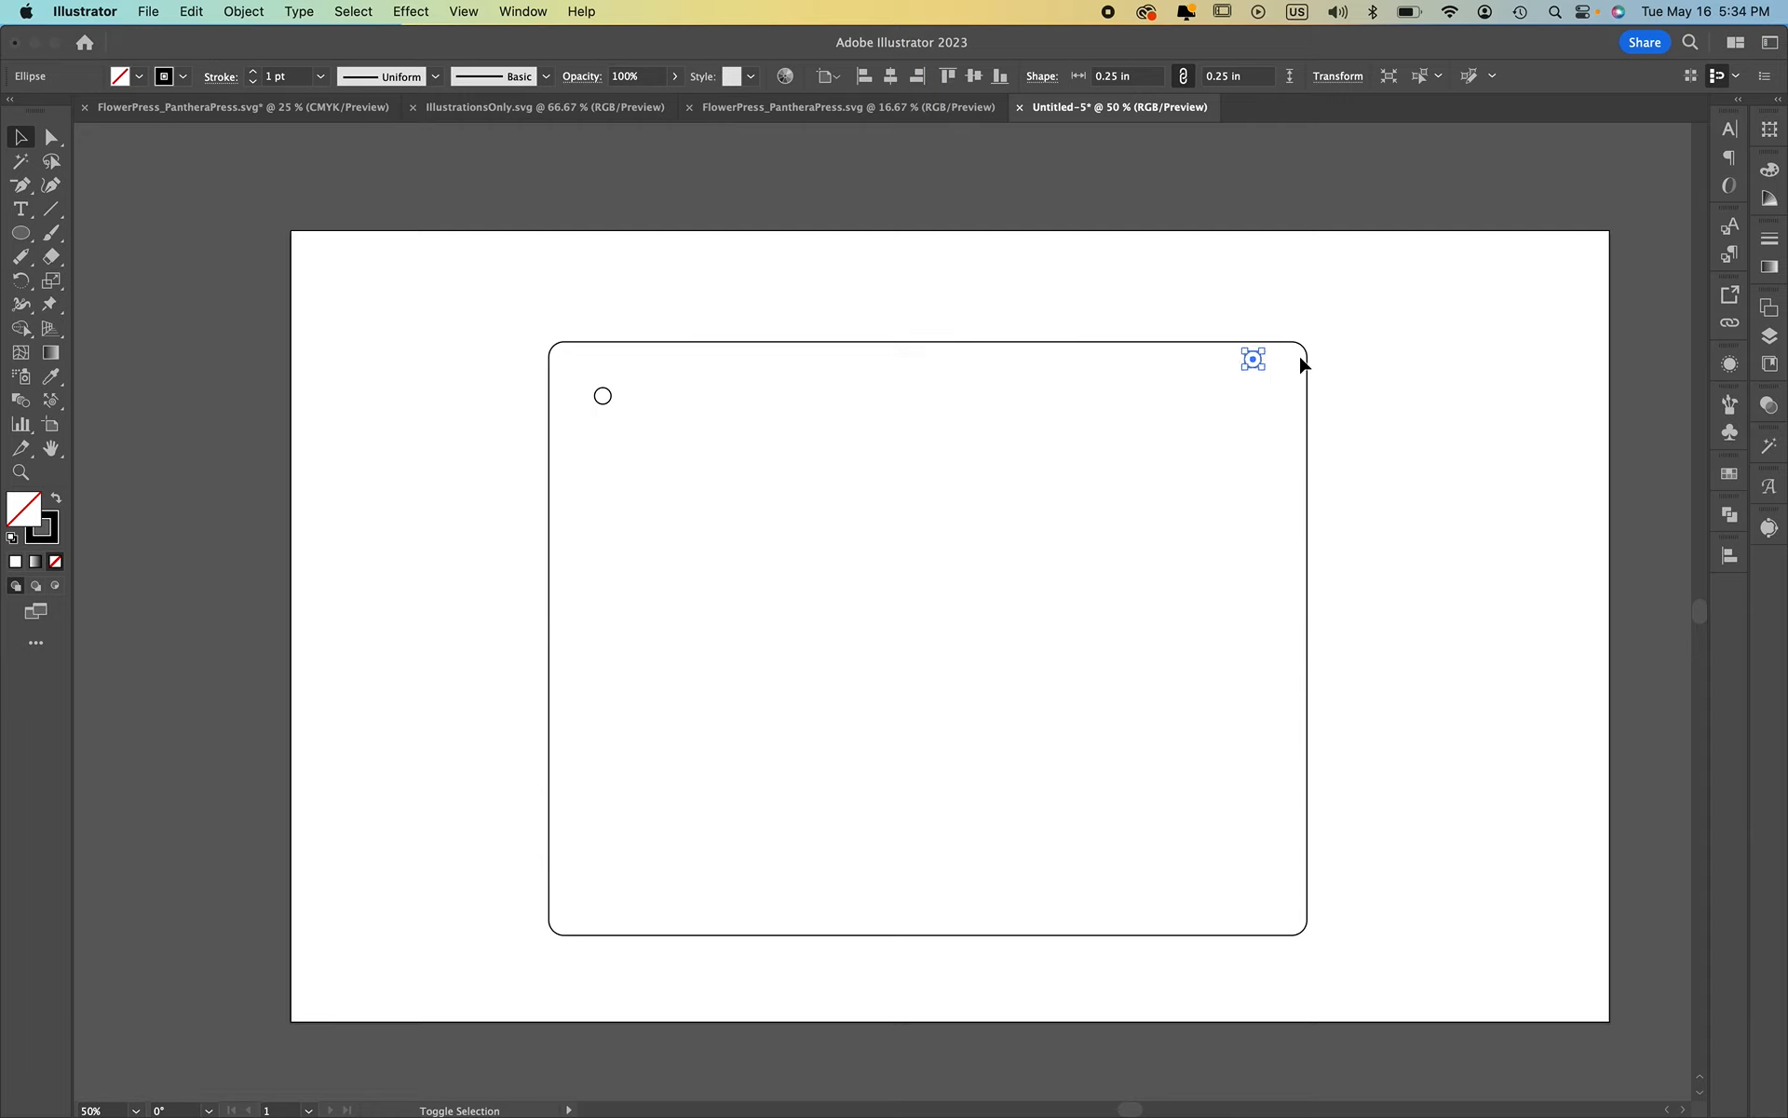
{"action": "key", "text": "shift+Down"}
{"action": "key", "text": "shift+Down"}
{"action": "left_click", "coordinate": [1379, 421]}
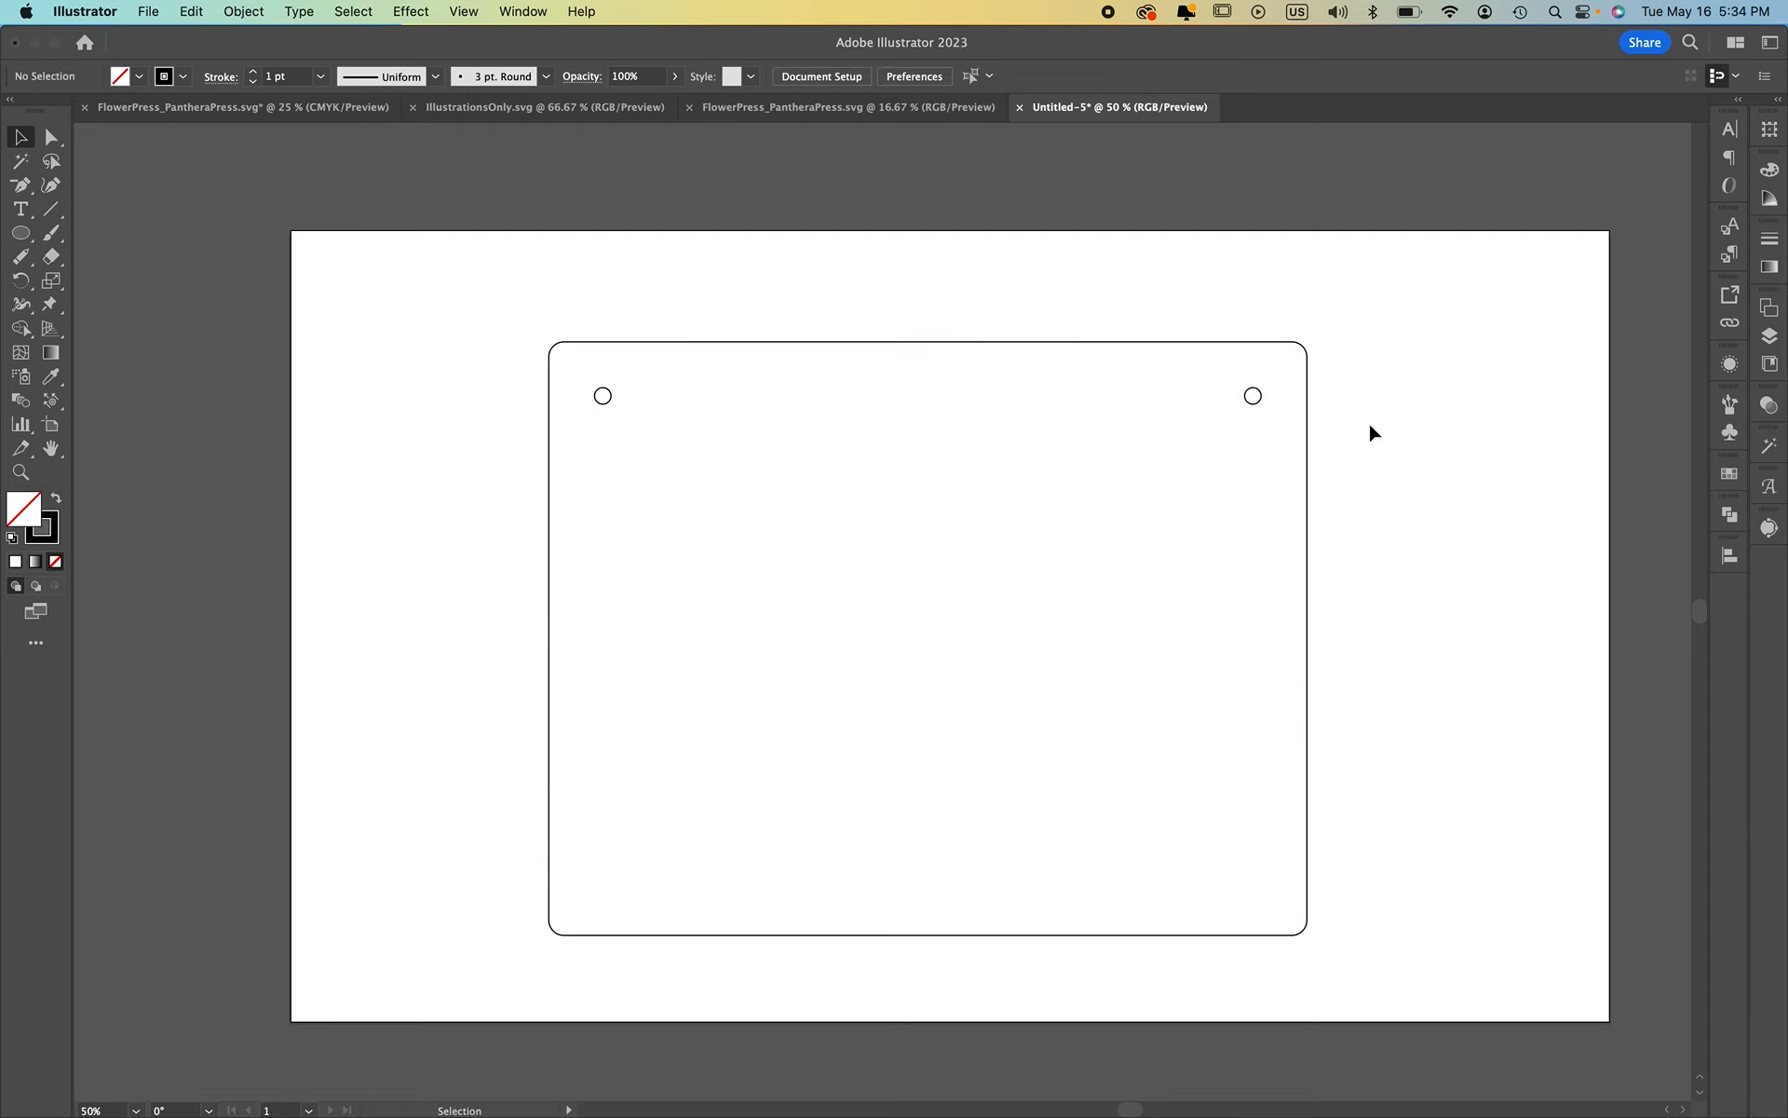
Group the two upper corner circles
{"action": "left_click", "coordinate": [1254, 399]}
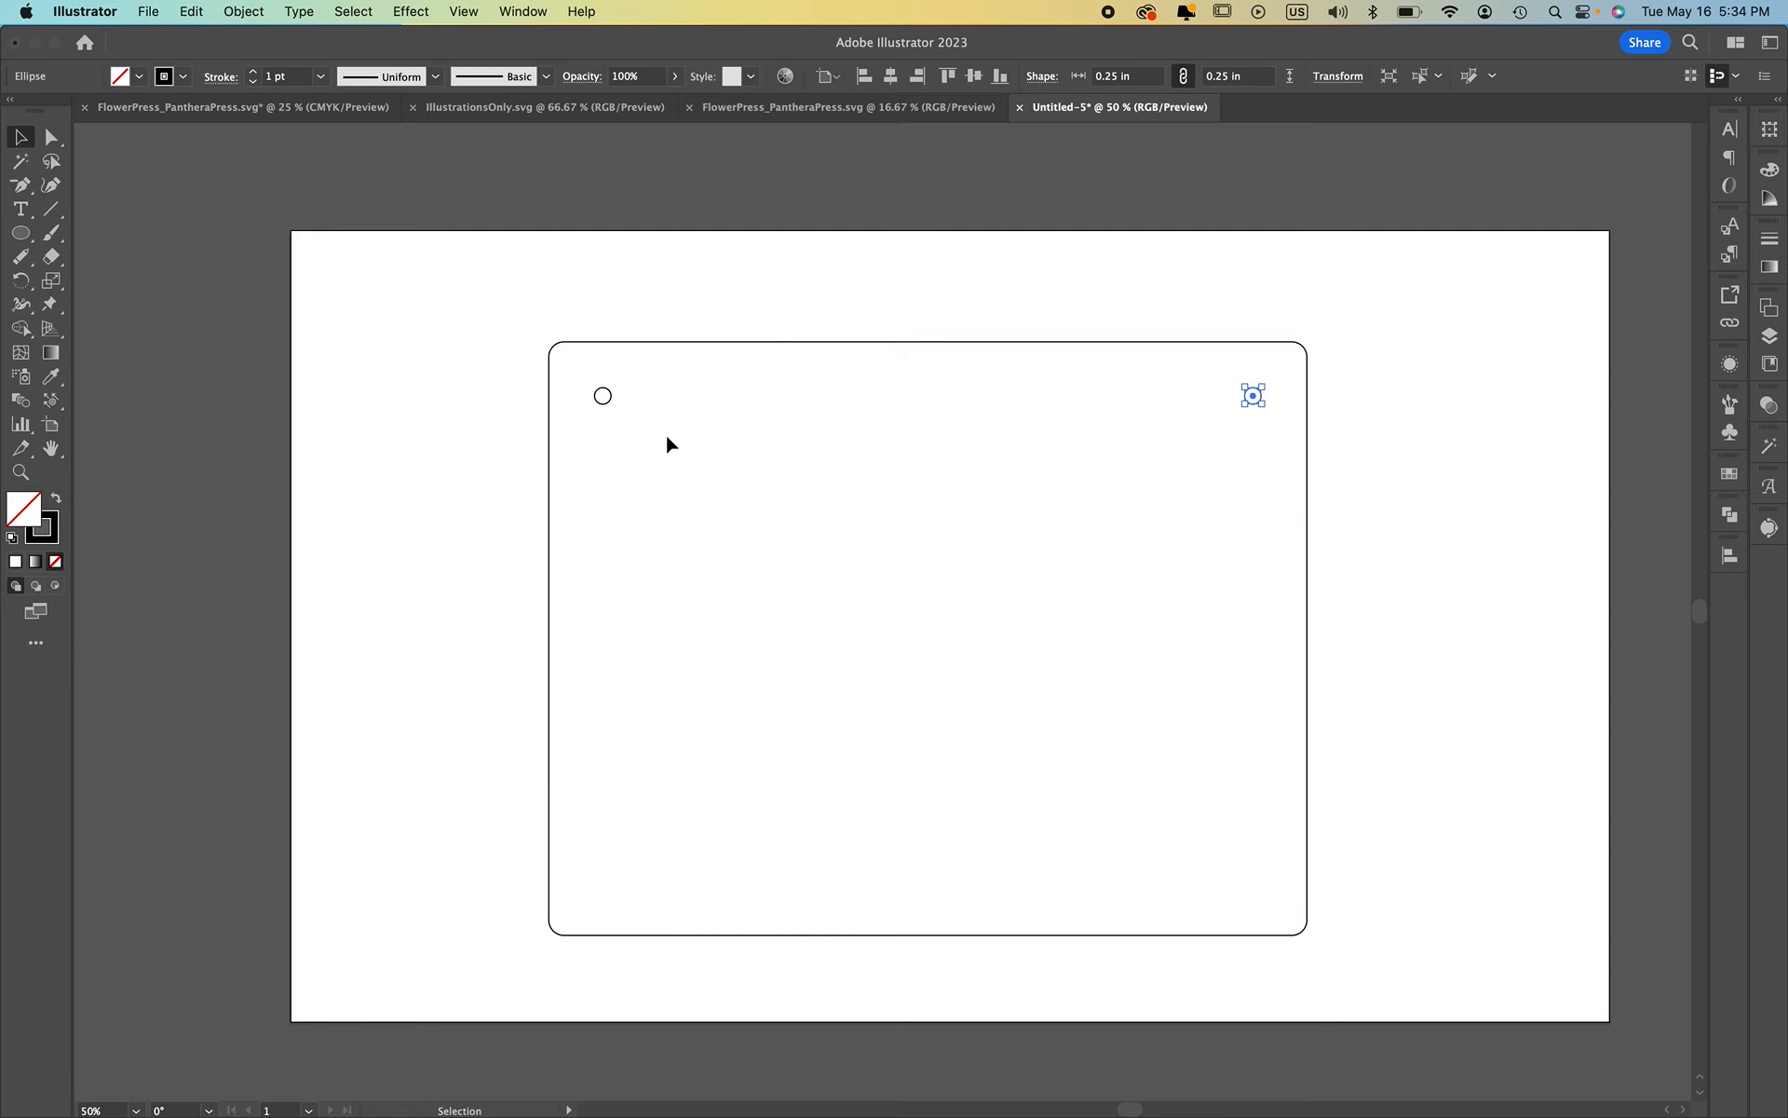
{"action": "left_click", "coordinate": [597, 399], "text": "shift"}
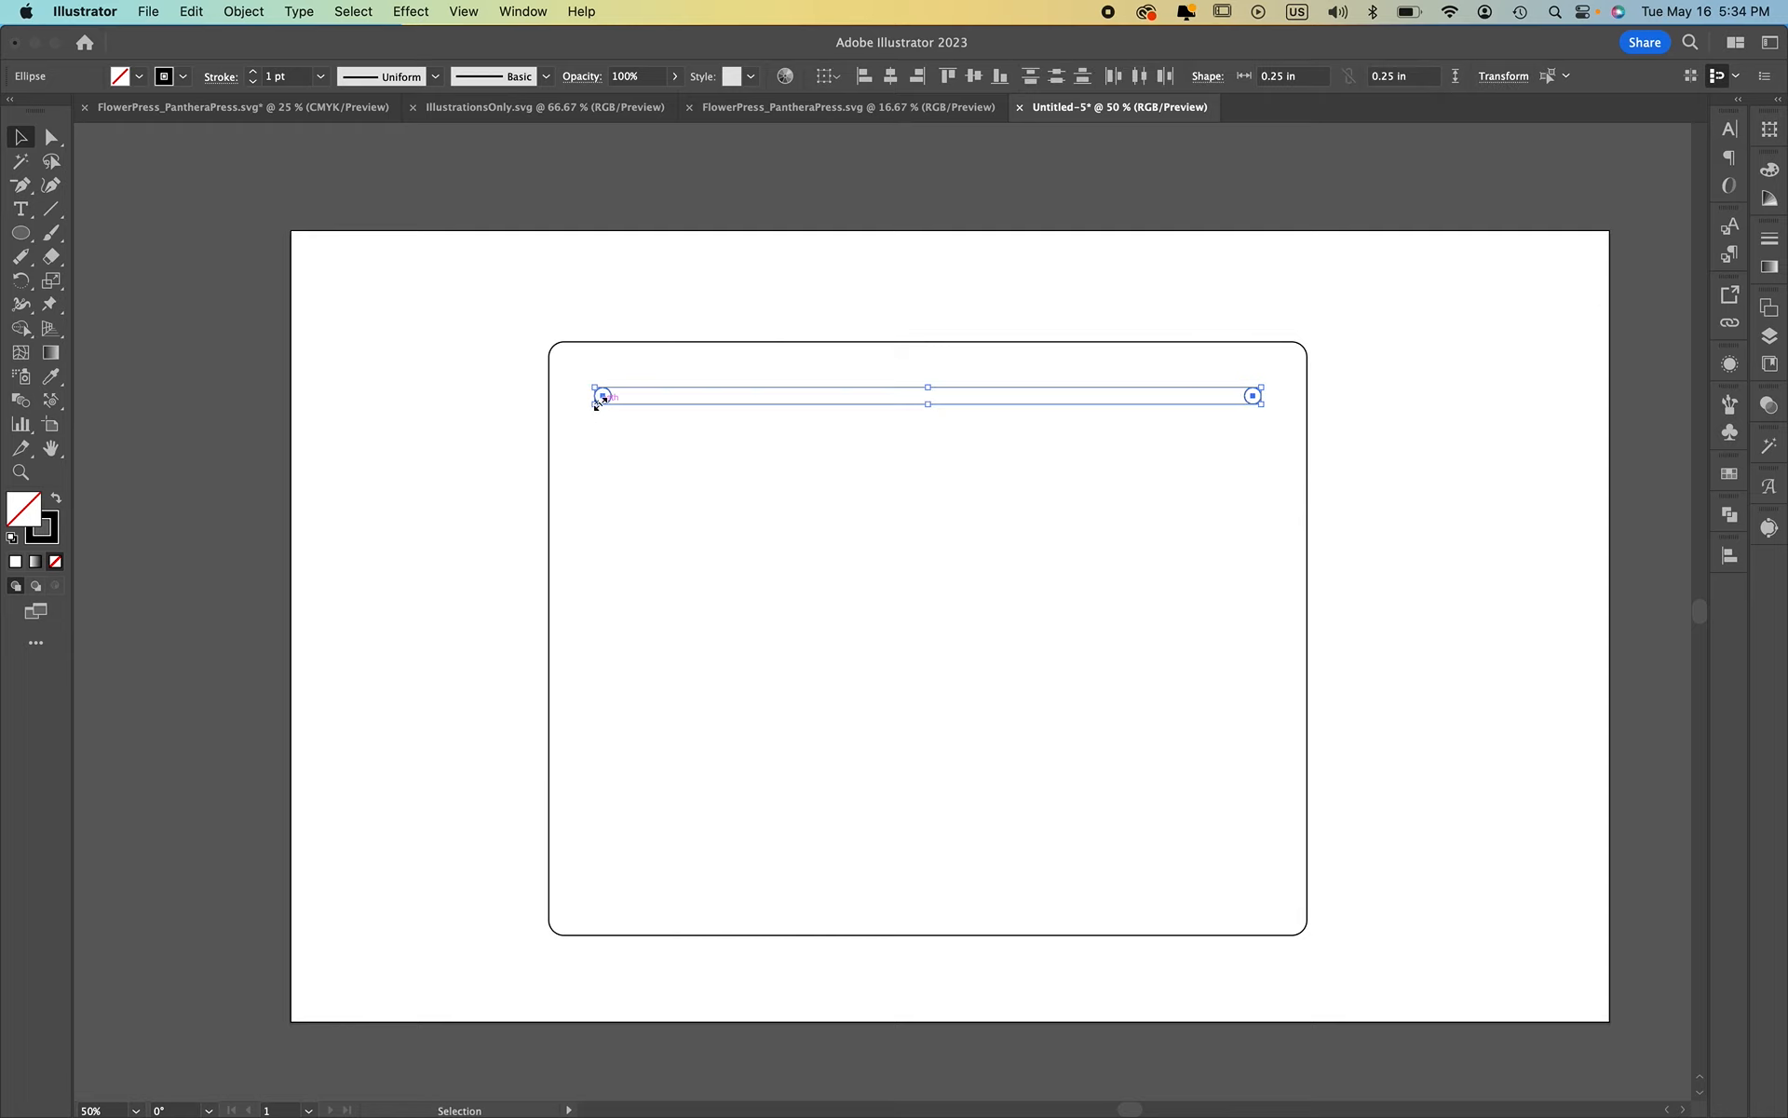
{"action": "key", "text": "super+g"}
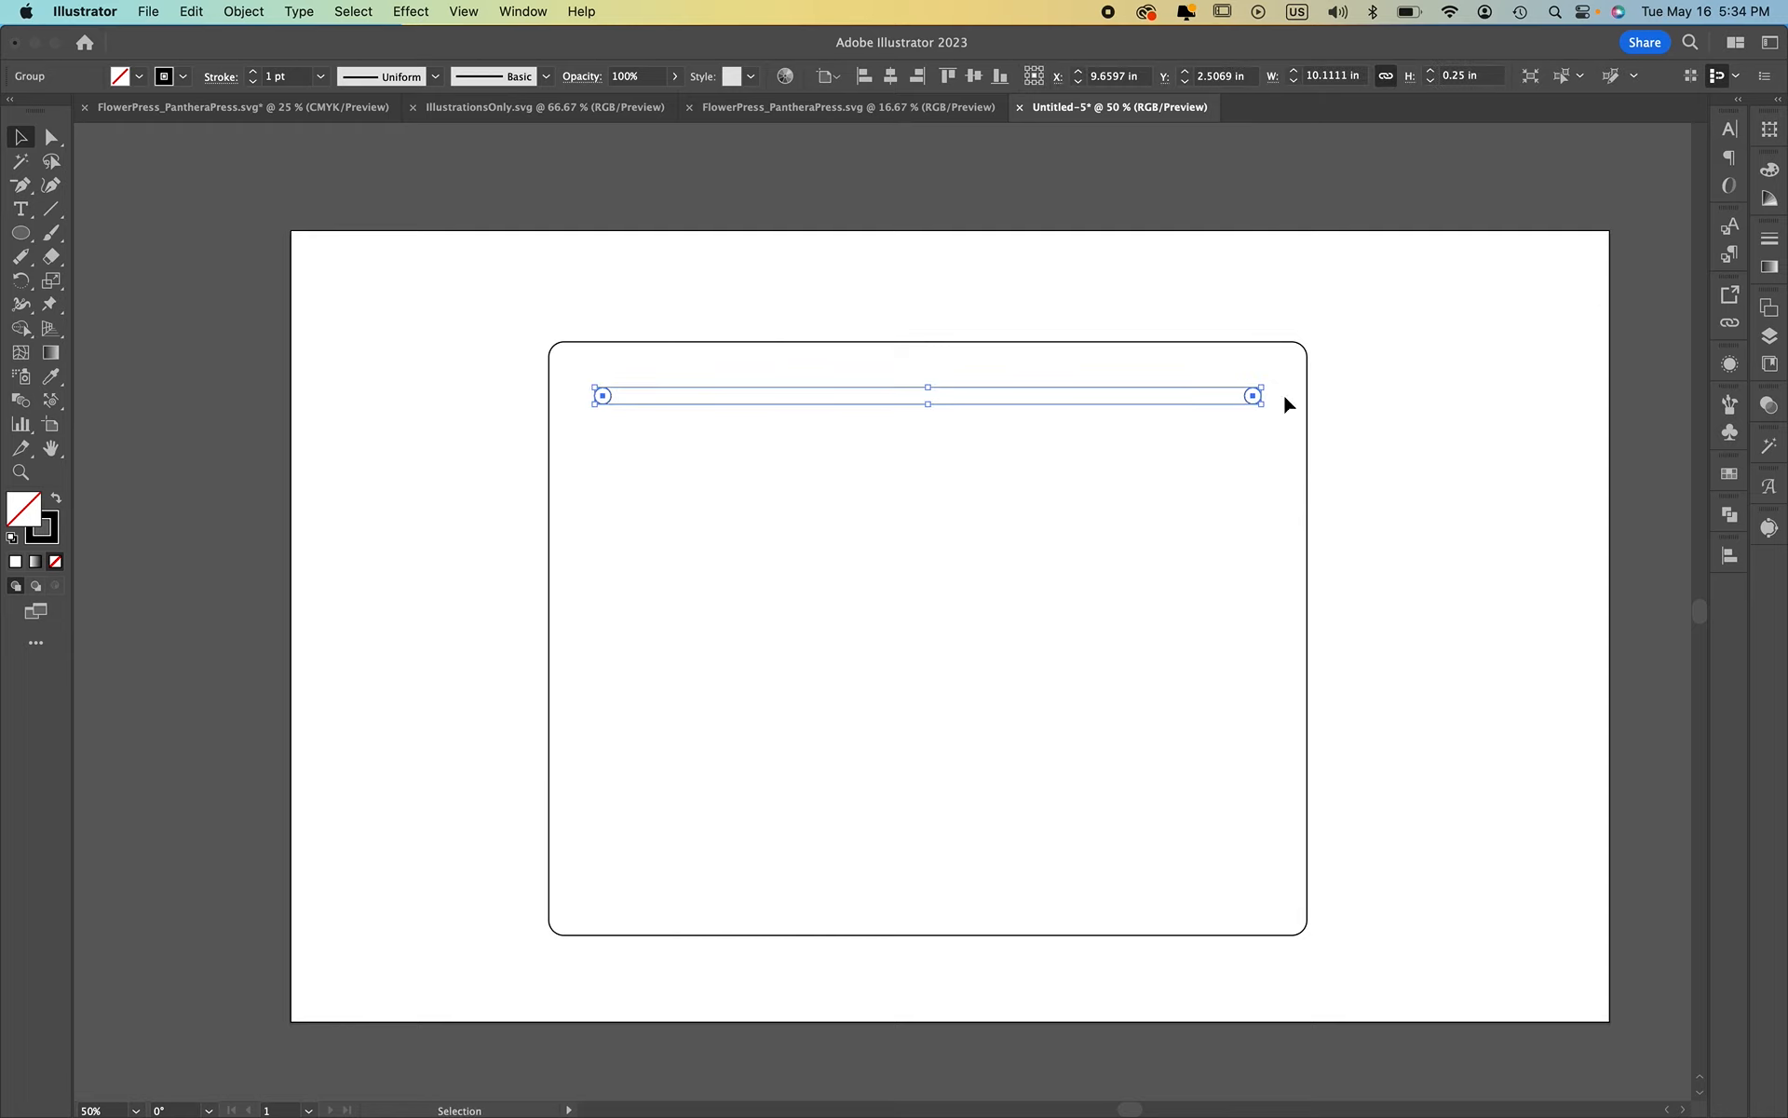
Duplicate the circle pair and place the copy on the rectangle's bottom edge, vertically aligned with the upper pair
{"action": "key", "text": "super+v"}
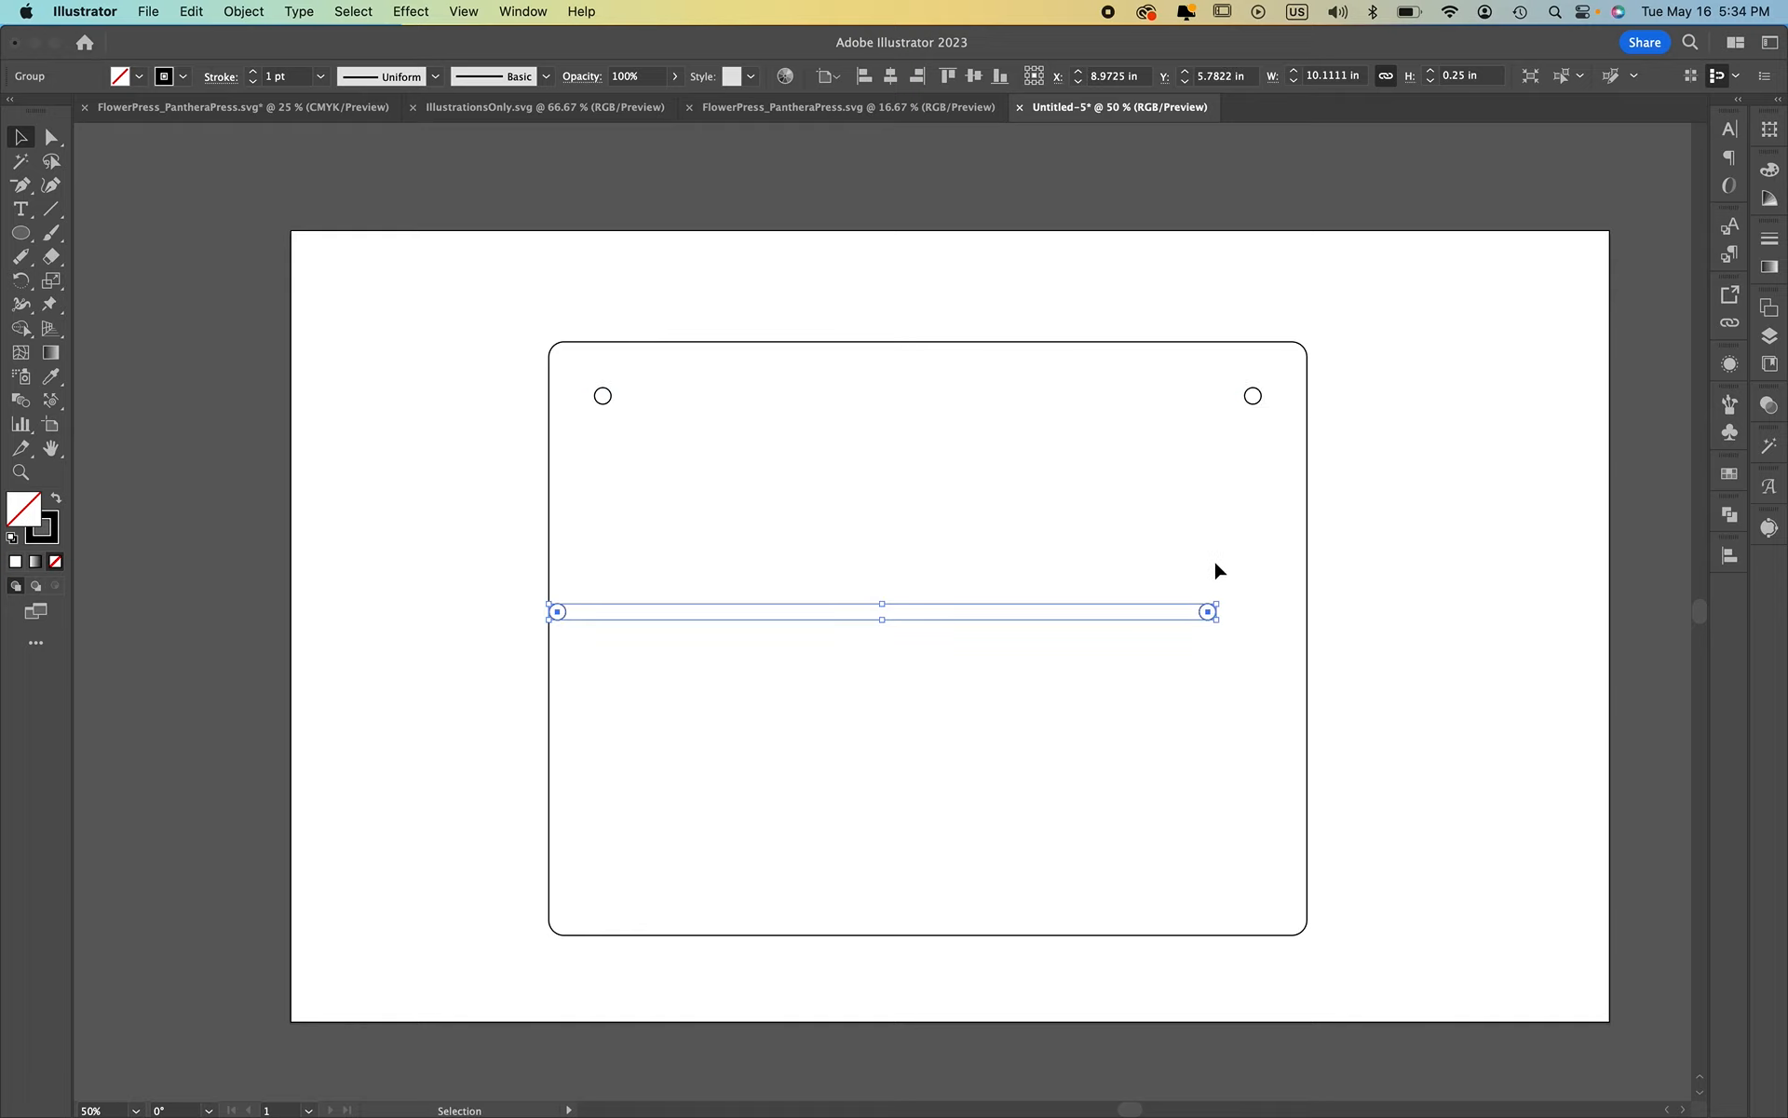
{"action": "left_click", "coordinate": [1214, 570]}
{"action": "left_click_drag", "start_coordinate": [1211, 609], "coordinate": [1261, 399]}
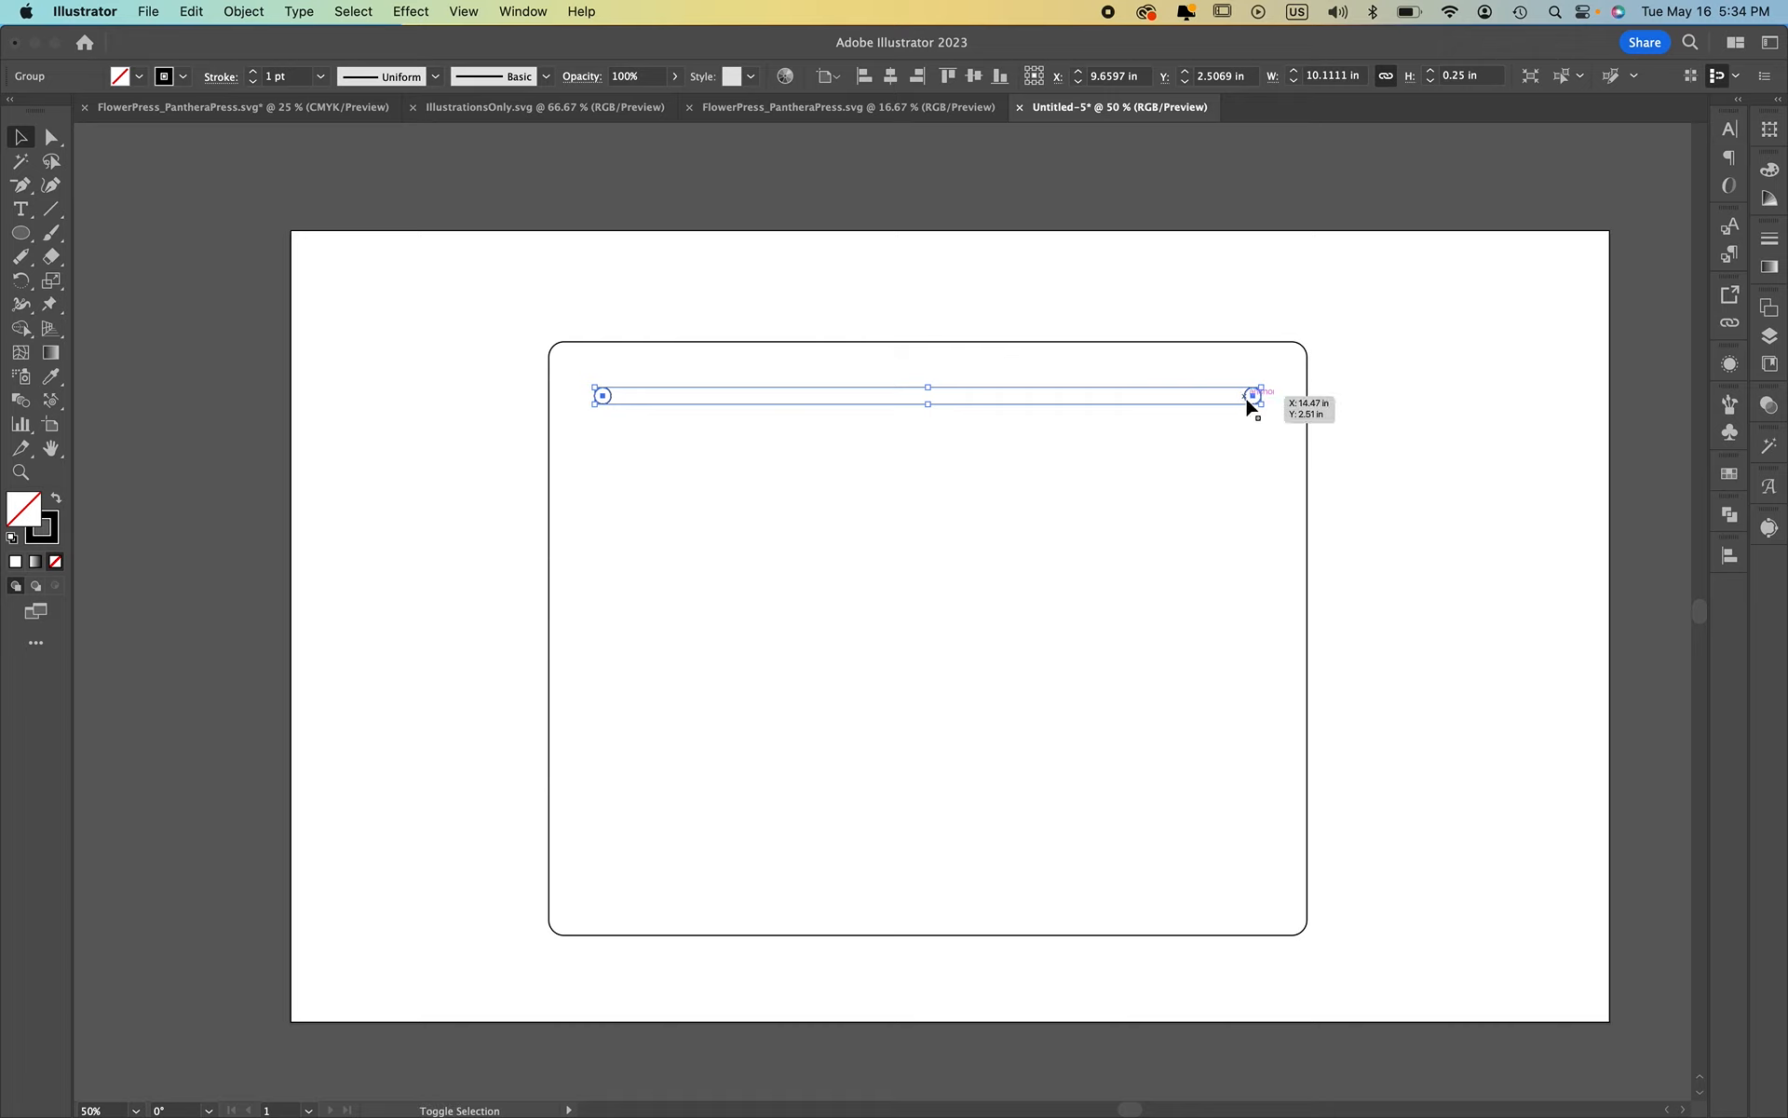
{"action": "left_click", "coordinate": [1249, 547]}
{"action": "left_click_drag", "start_coordinate": [1249, 407], "coordinate": [1234, 812]}
{"action": "left_click_drag", "start_coordinate": [1233, 892], "coordinate": [1233, 934]}
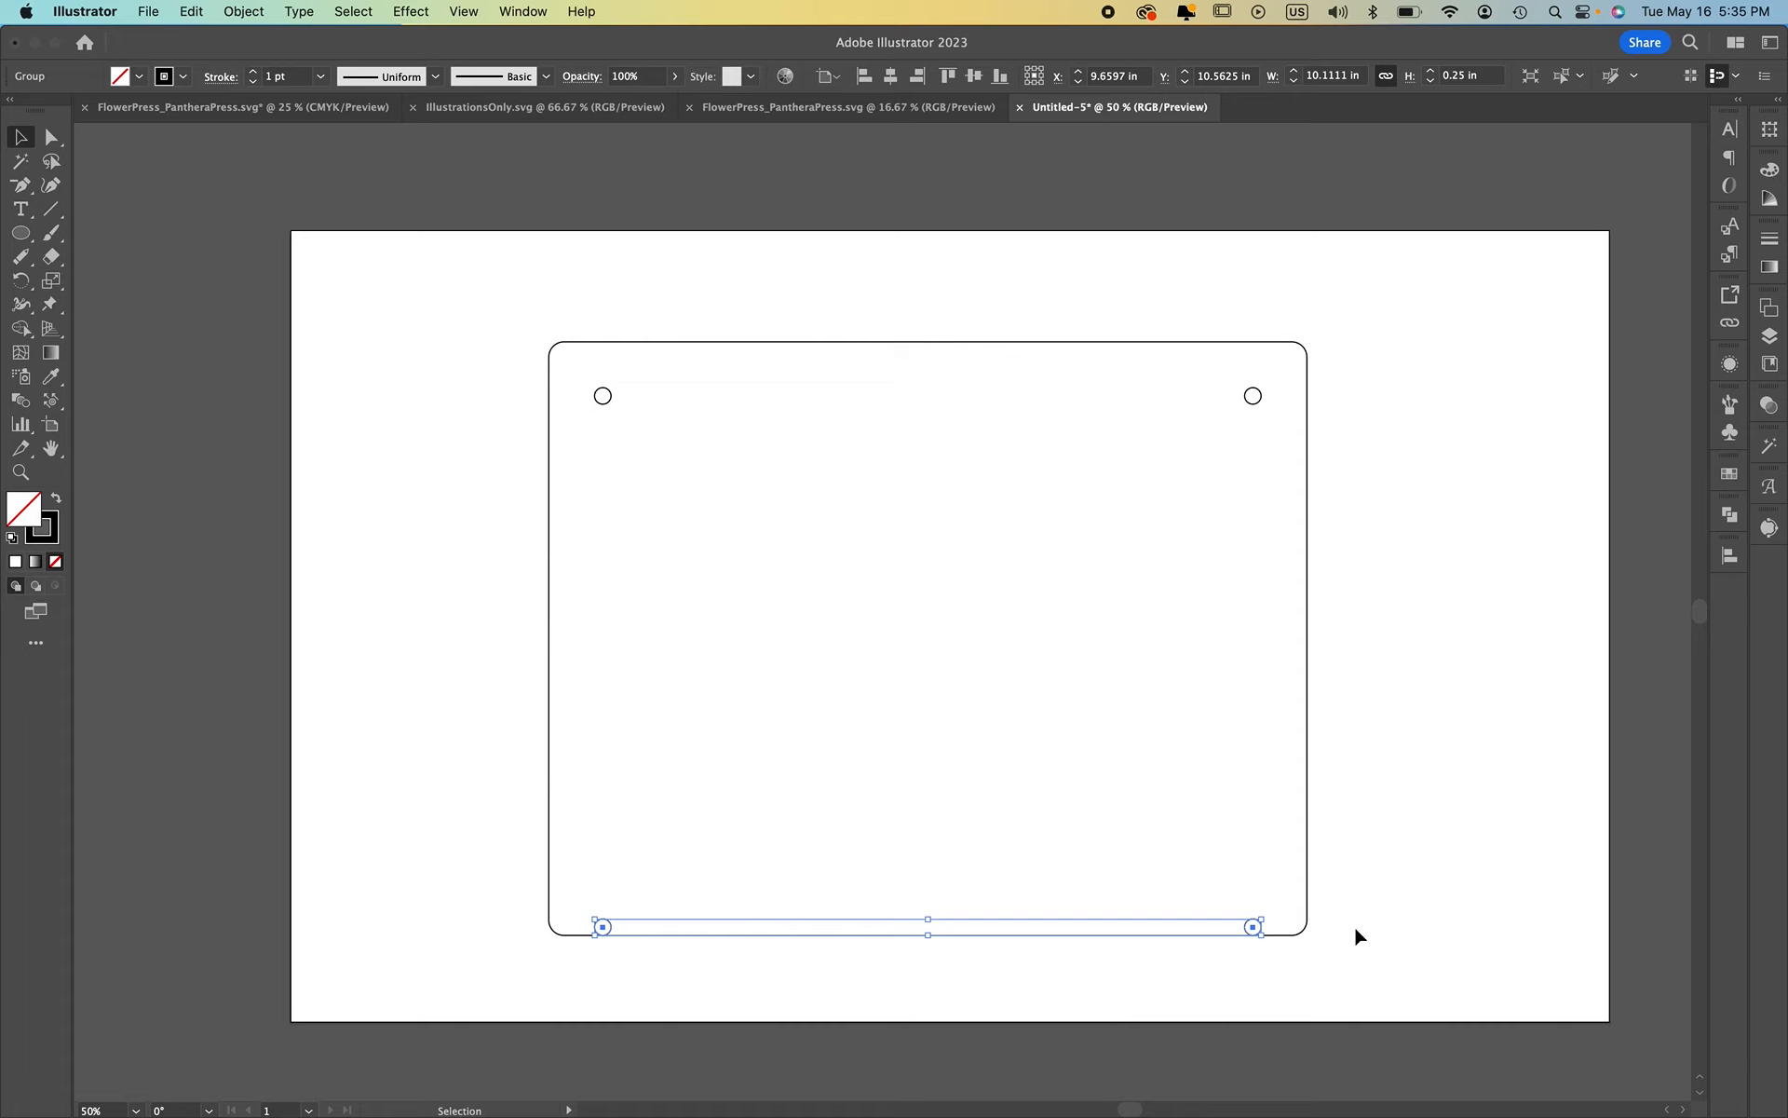
Raise the lower circle pair five large nudges from the rectangle's bottom edge
{"action": "key", "text": "shift+Up"}
{"action": "key", "text": "shift+Up"}
{"action": "key", "text": "shift+Up"}
{"action": "key", "text": "shift+Up"}
{"action": "key", "text": "shift+Up"}
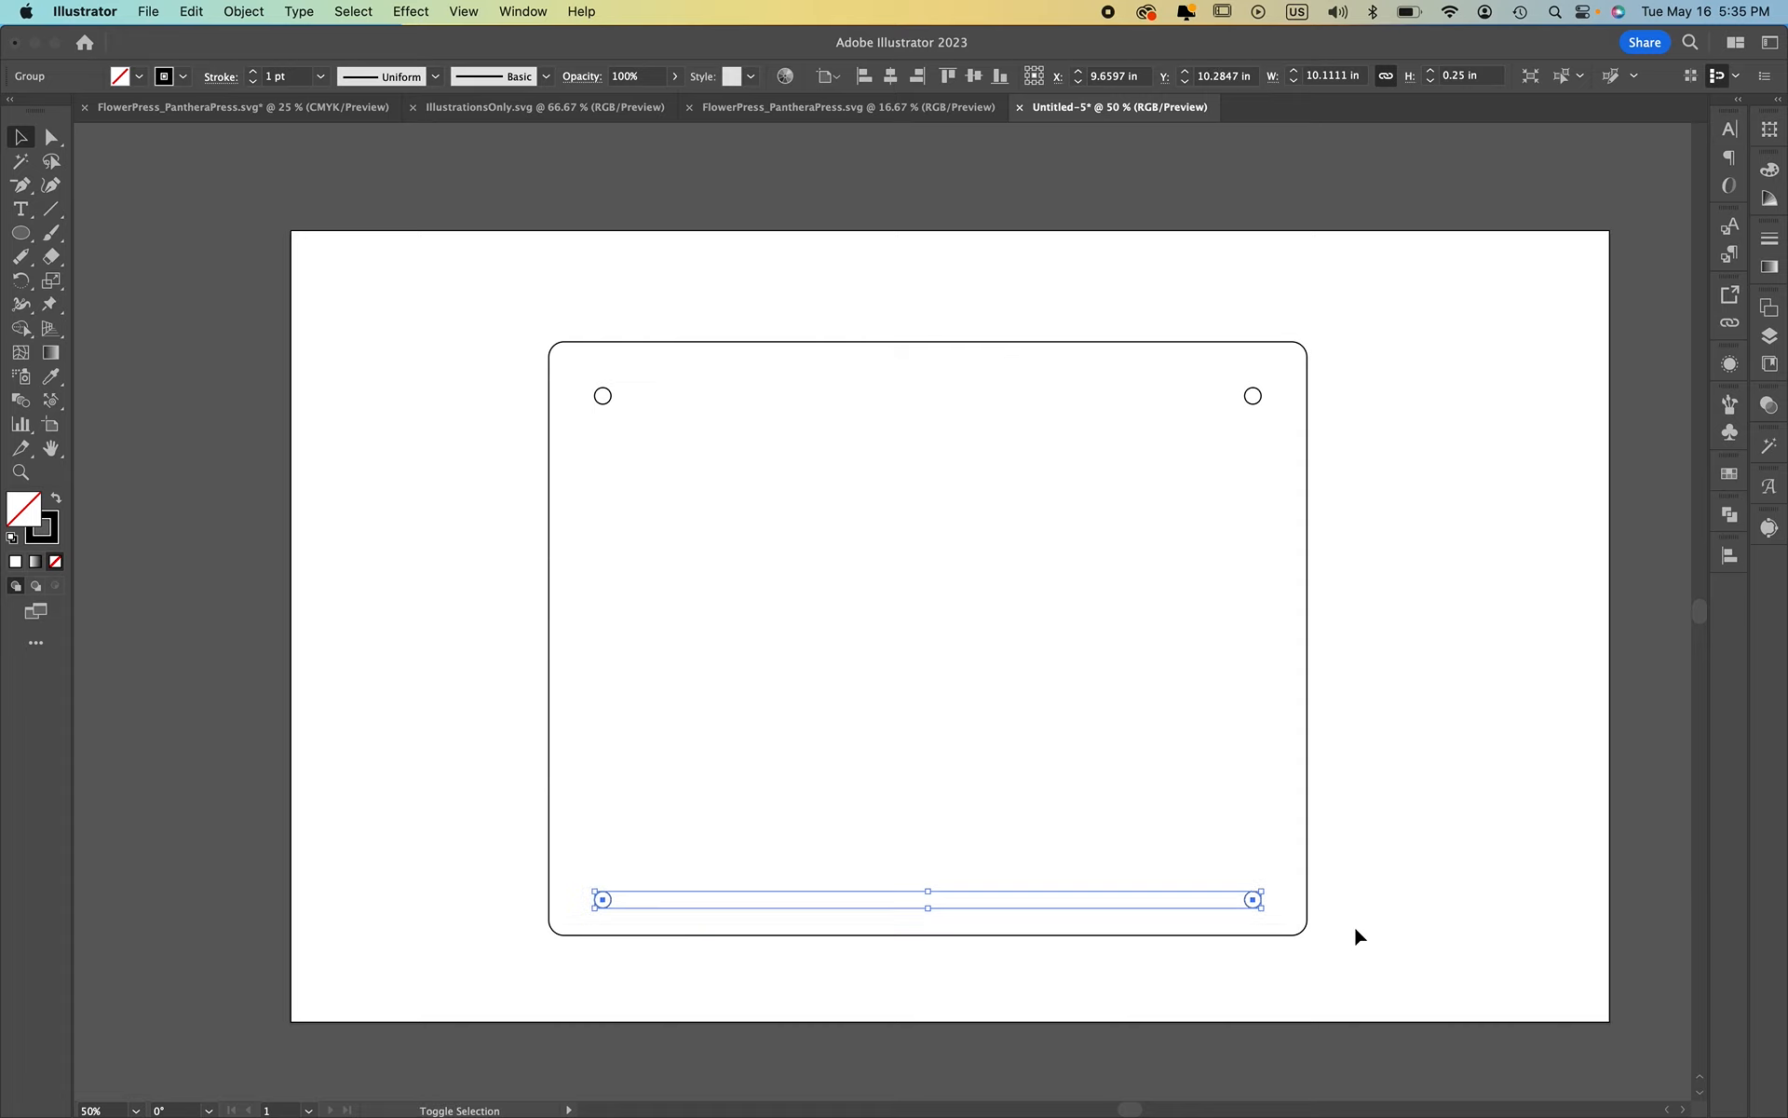
{"action": "left_click", "coordinate": [1360, 931]}
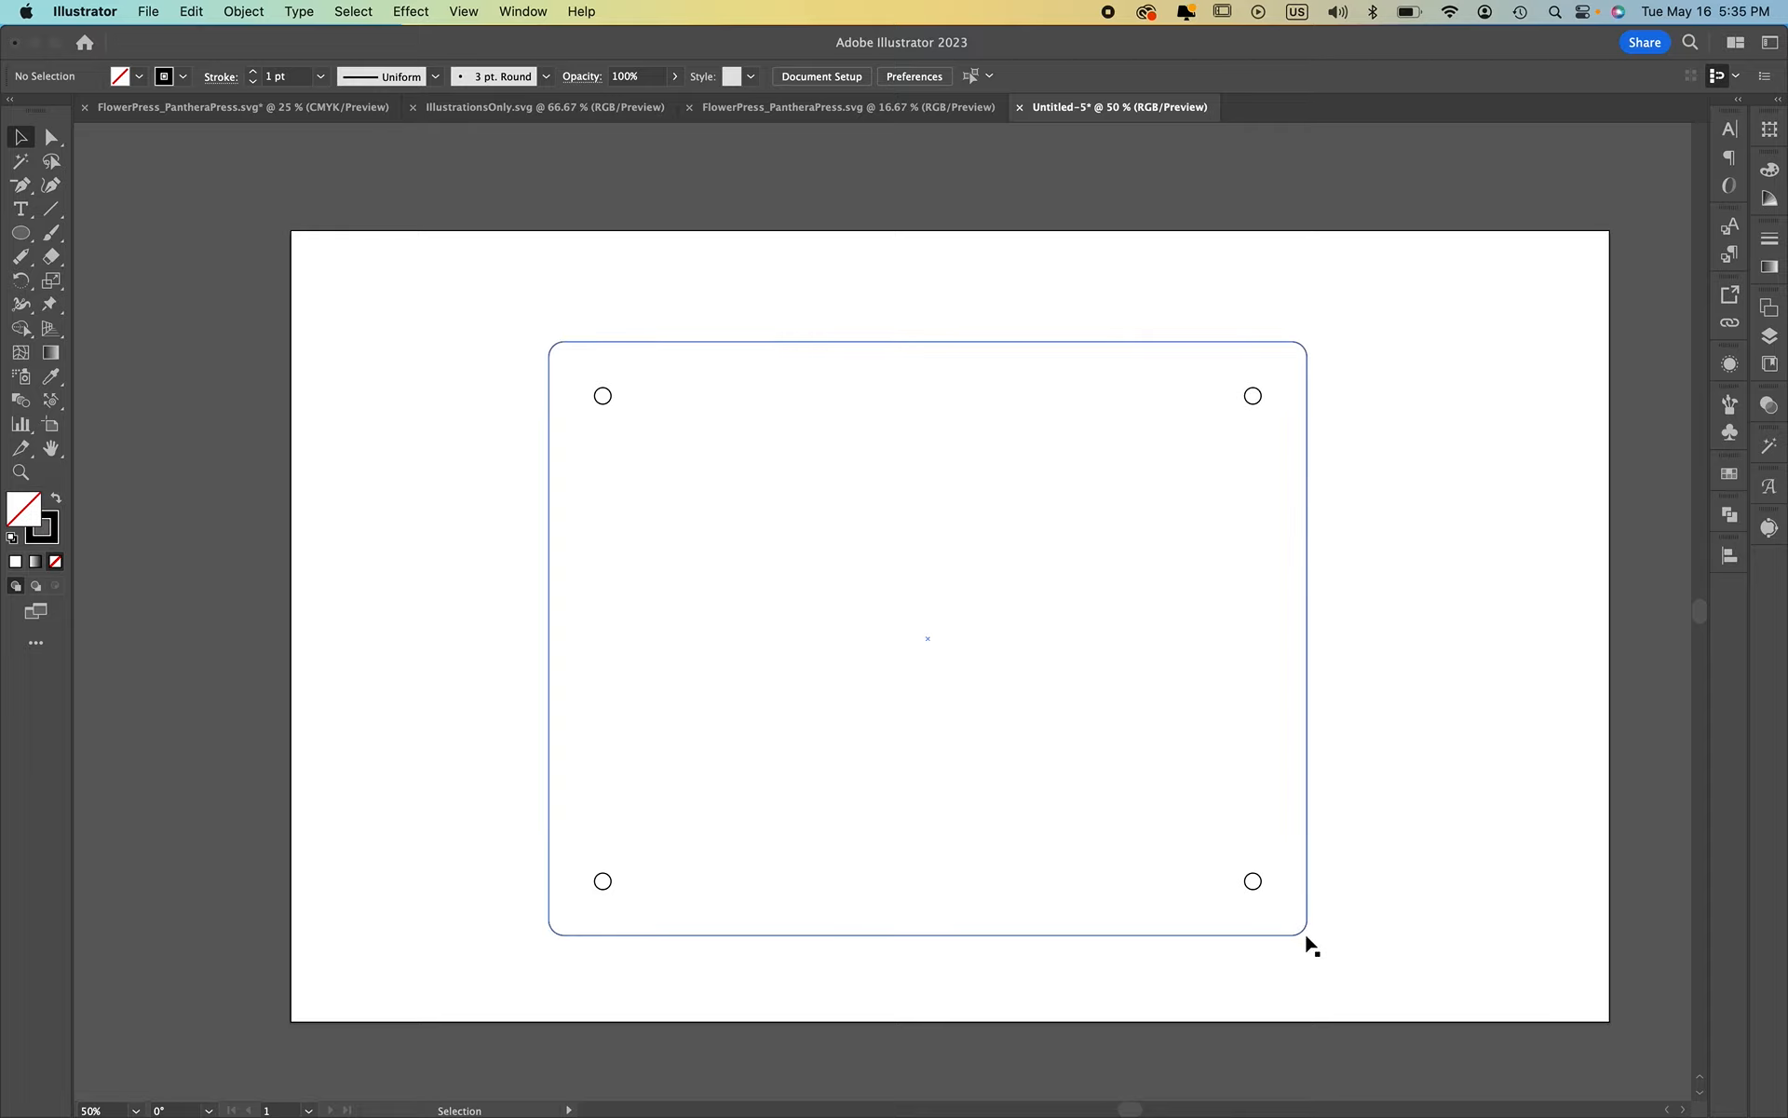
Group the rounded rectangle with all four corner circles
{"action": "left_click_drag", "start_coordinate": [1395, 322], "coordinate": [403, 1051]}
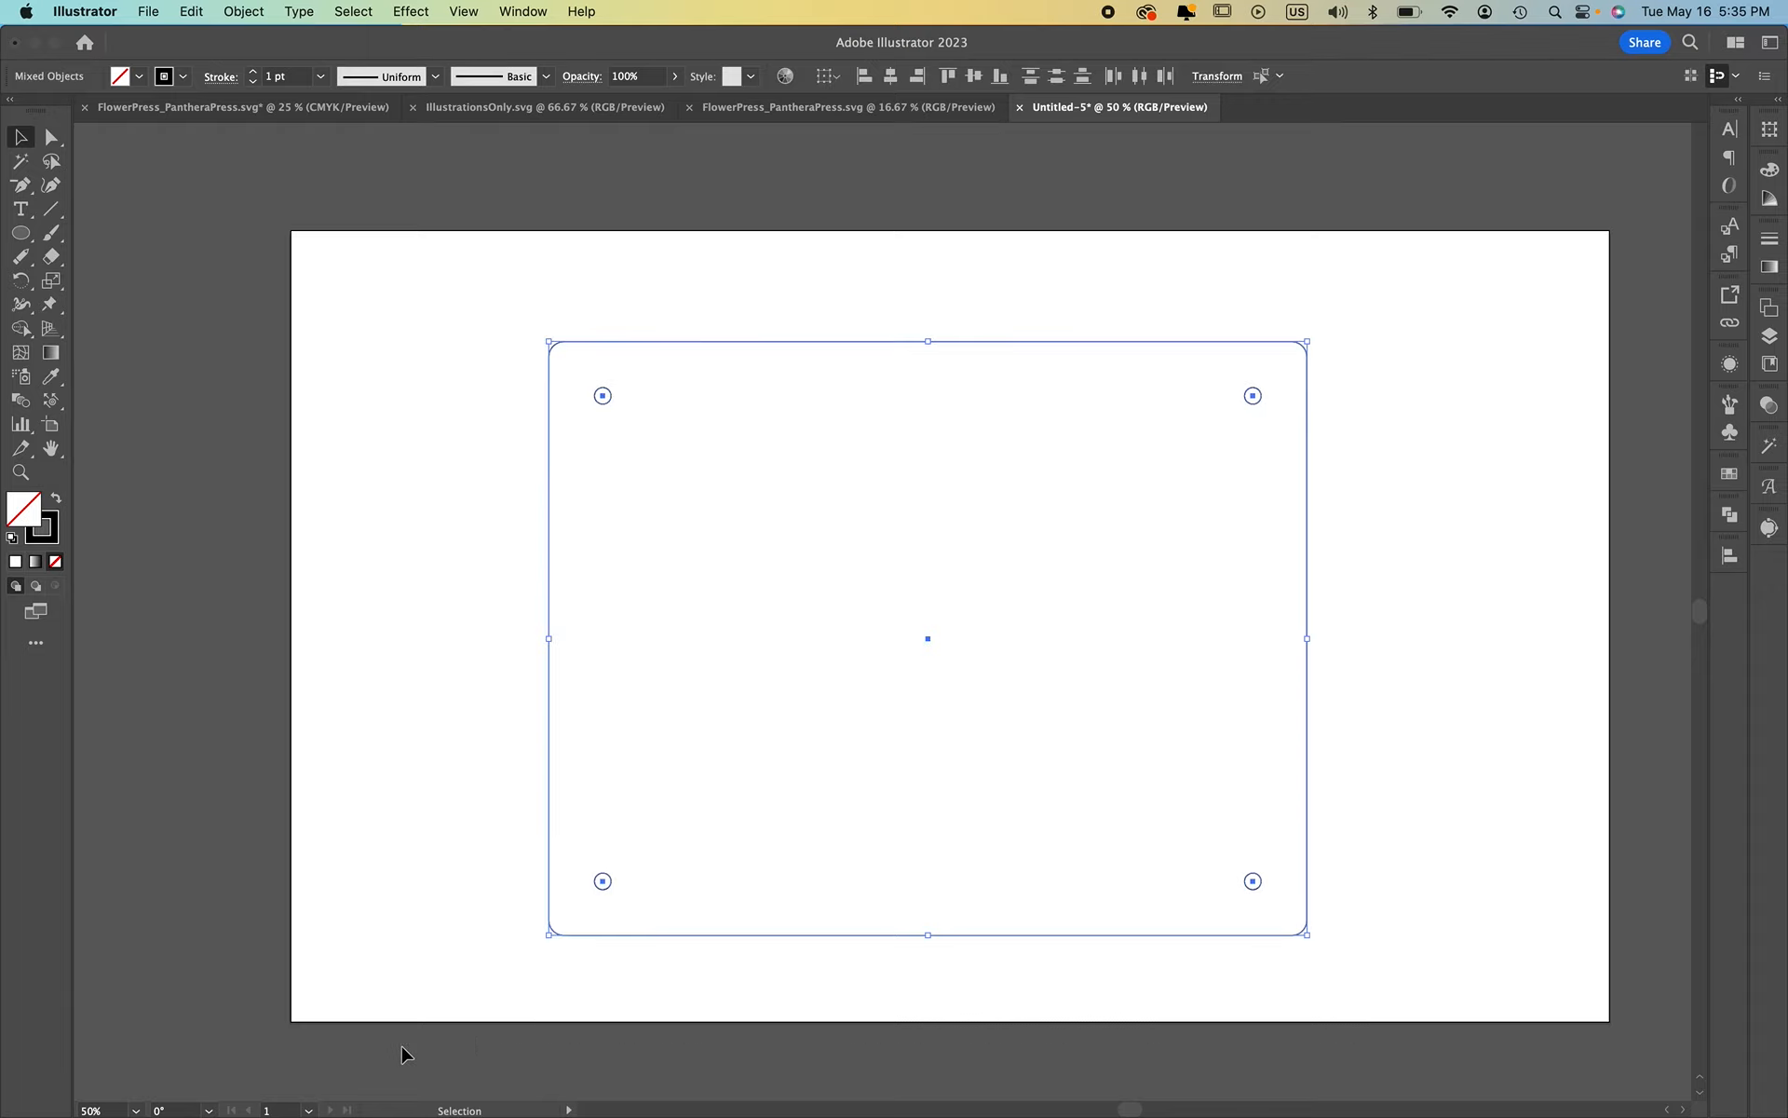
{"action": "key", "text": "super+g"}
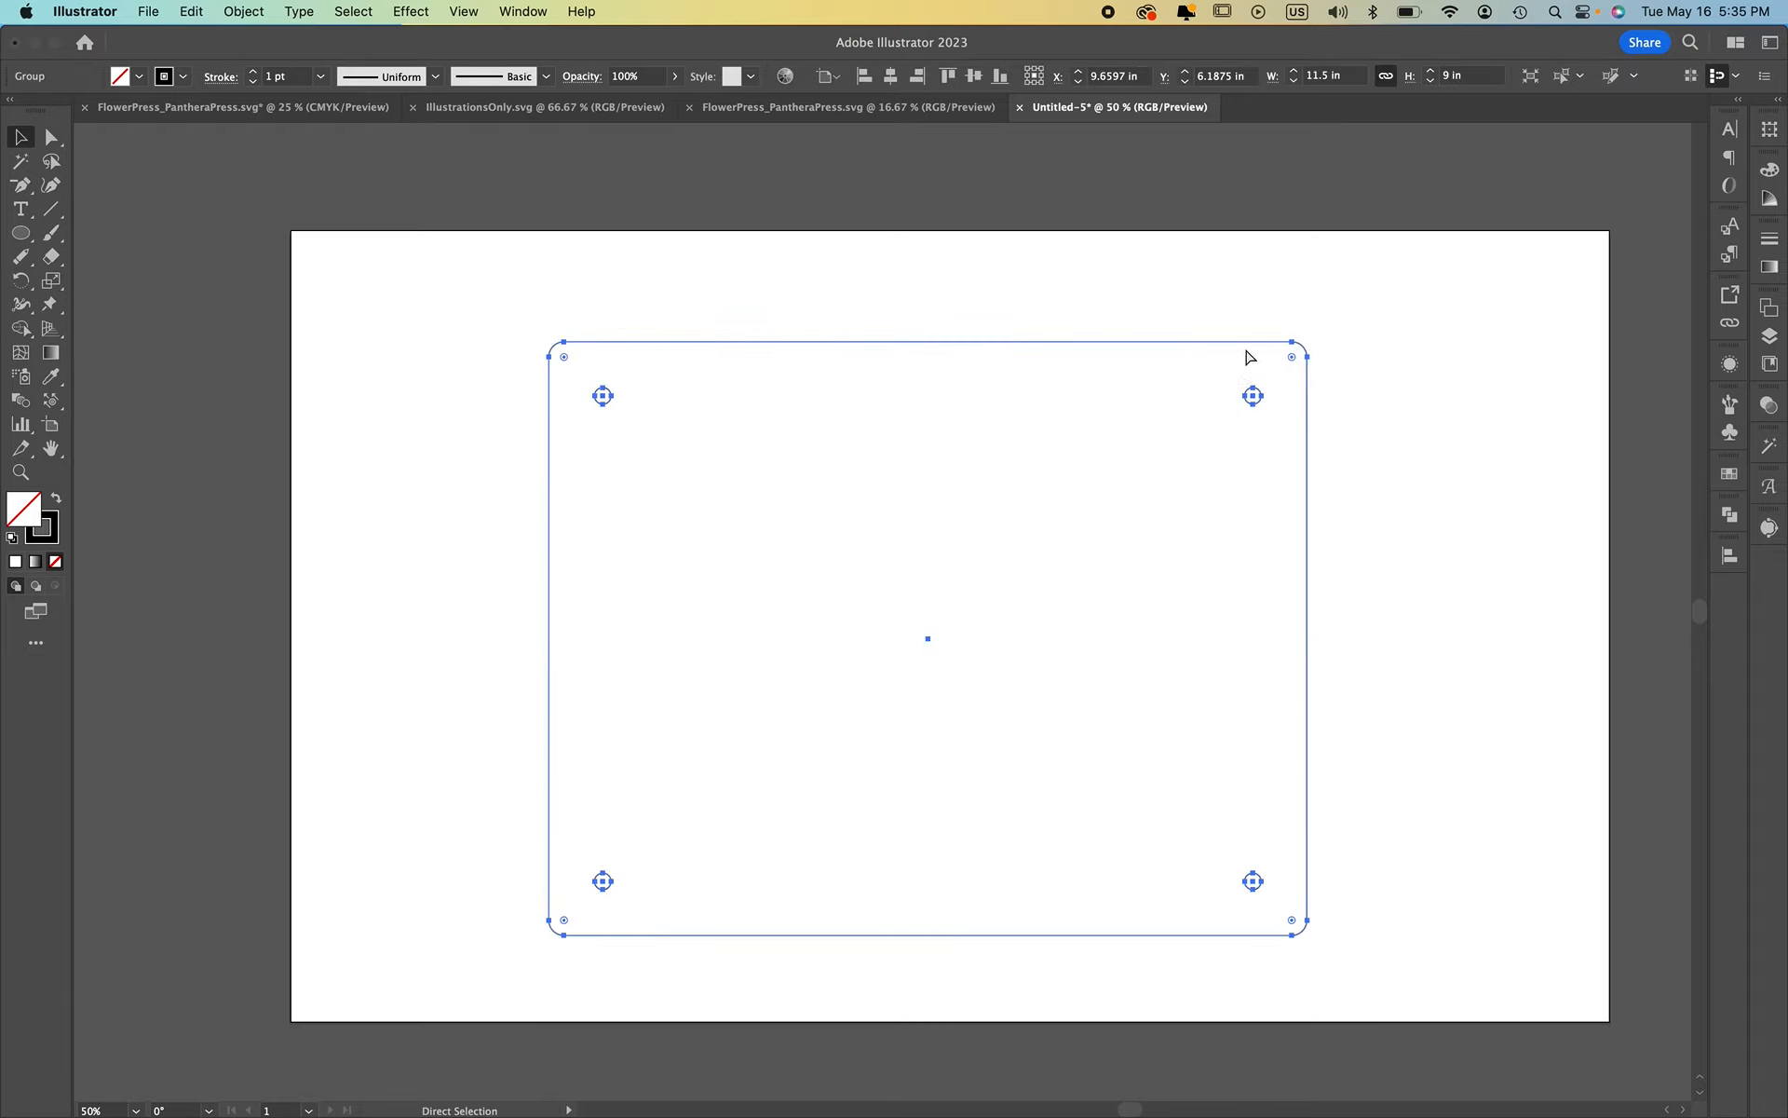
Paste a copy of the board group and set its stroke colour to magenta e90082
{"action": "key", "text": "super+c"}
{"action": "key", "text": "super+v"}
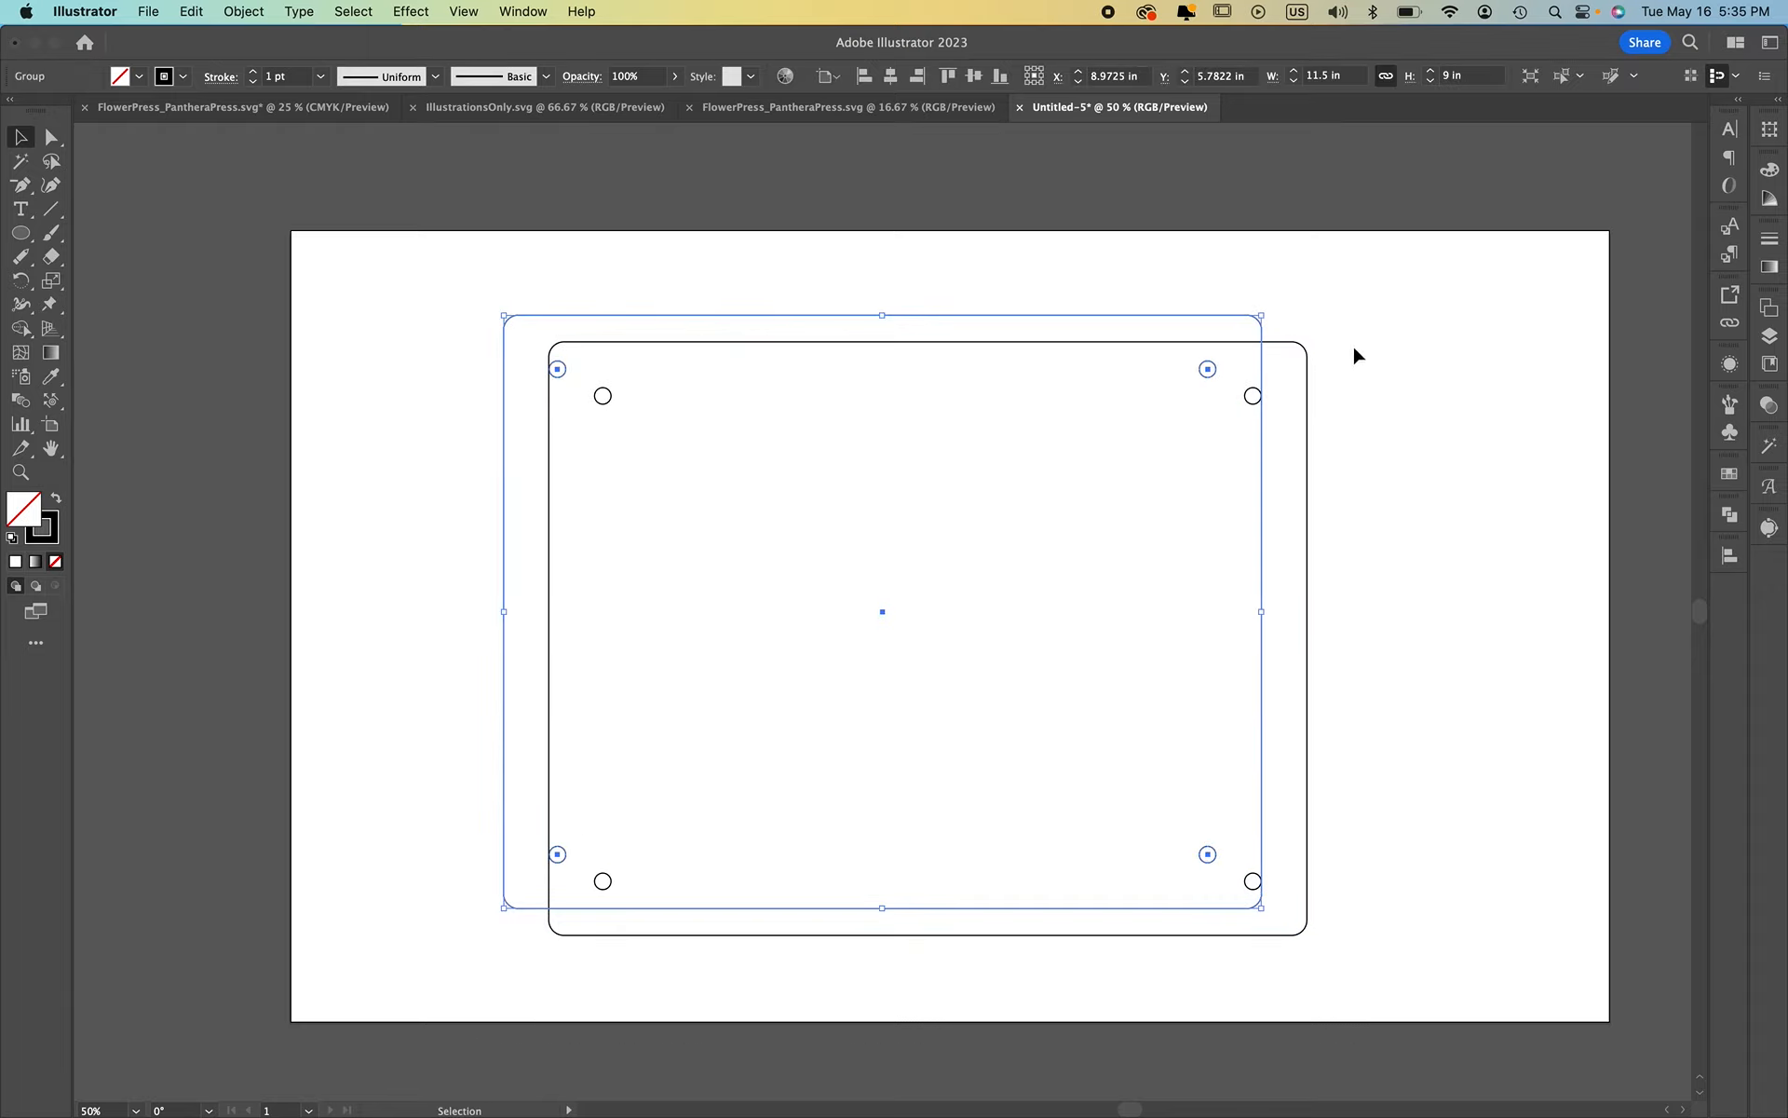
{"action": "left_click", "coordinate": [53, 529]}
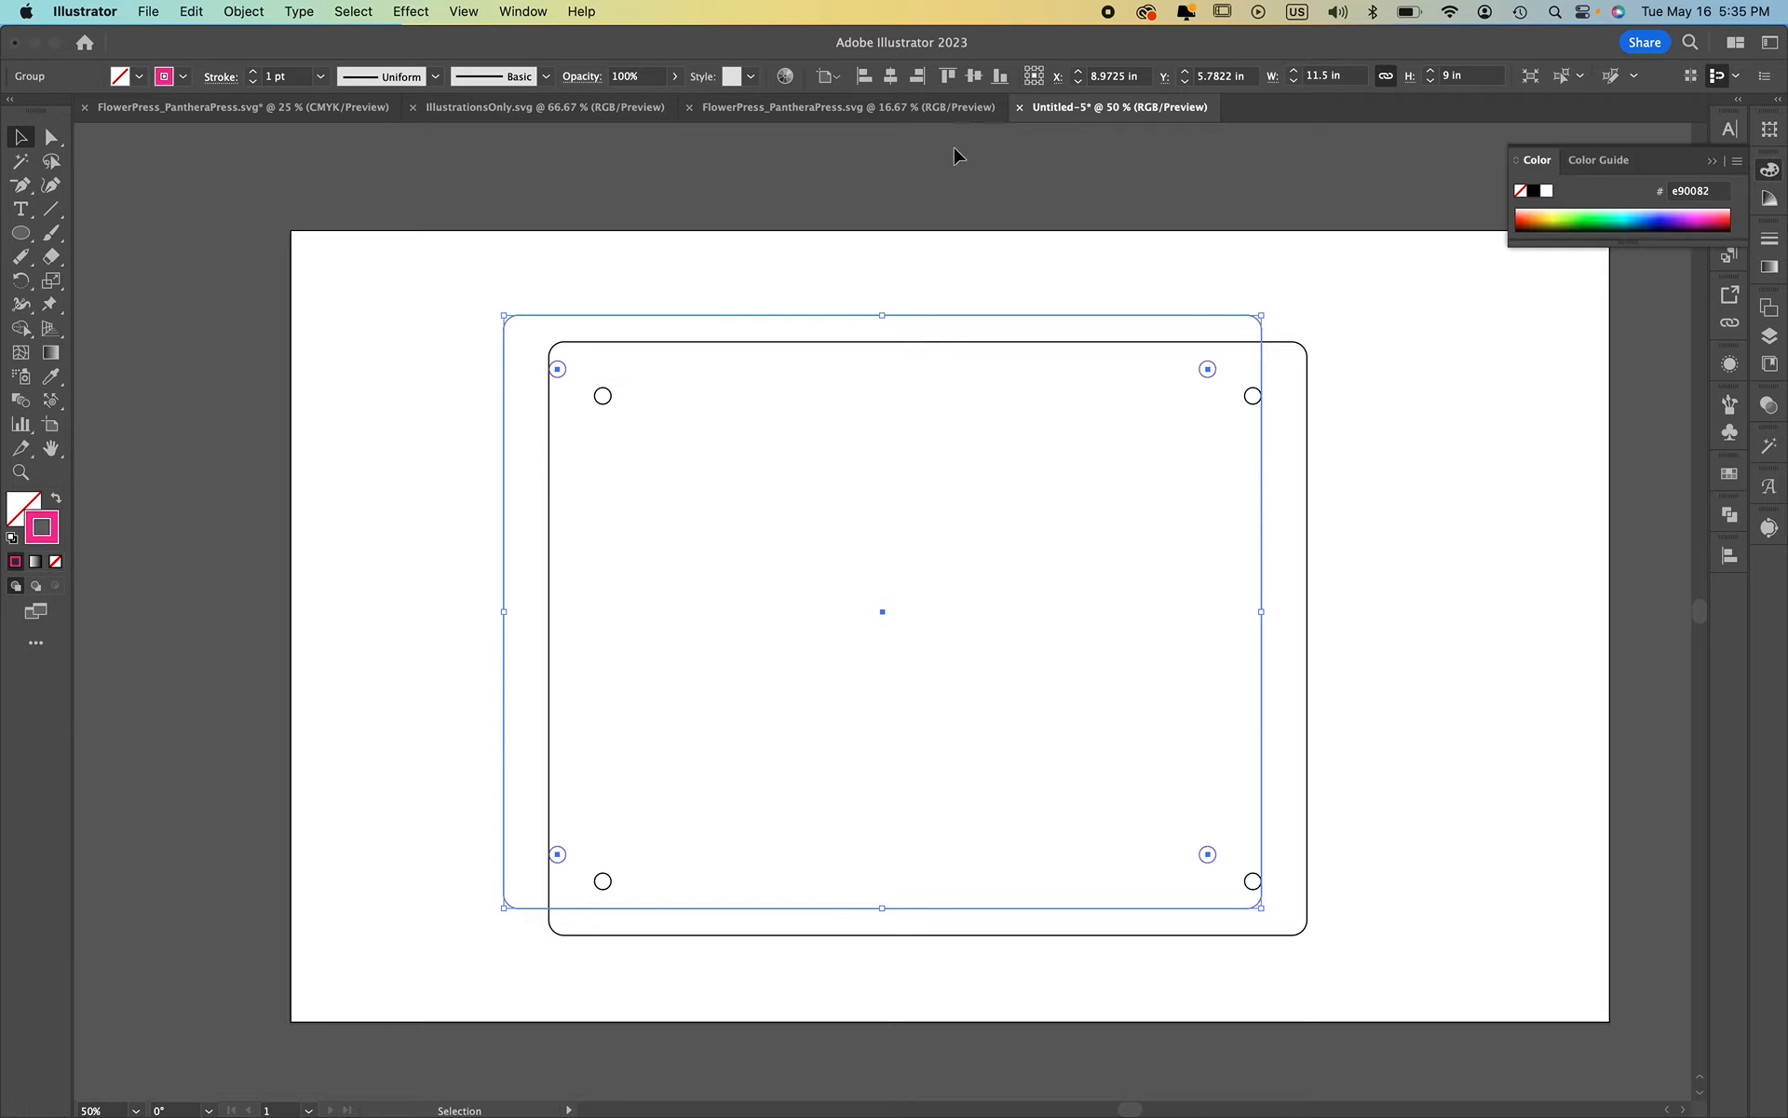
{"action": "left_click", "coordinate": [439, 205]}
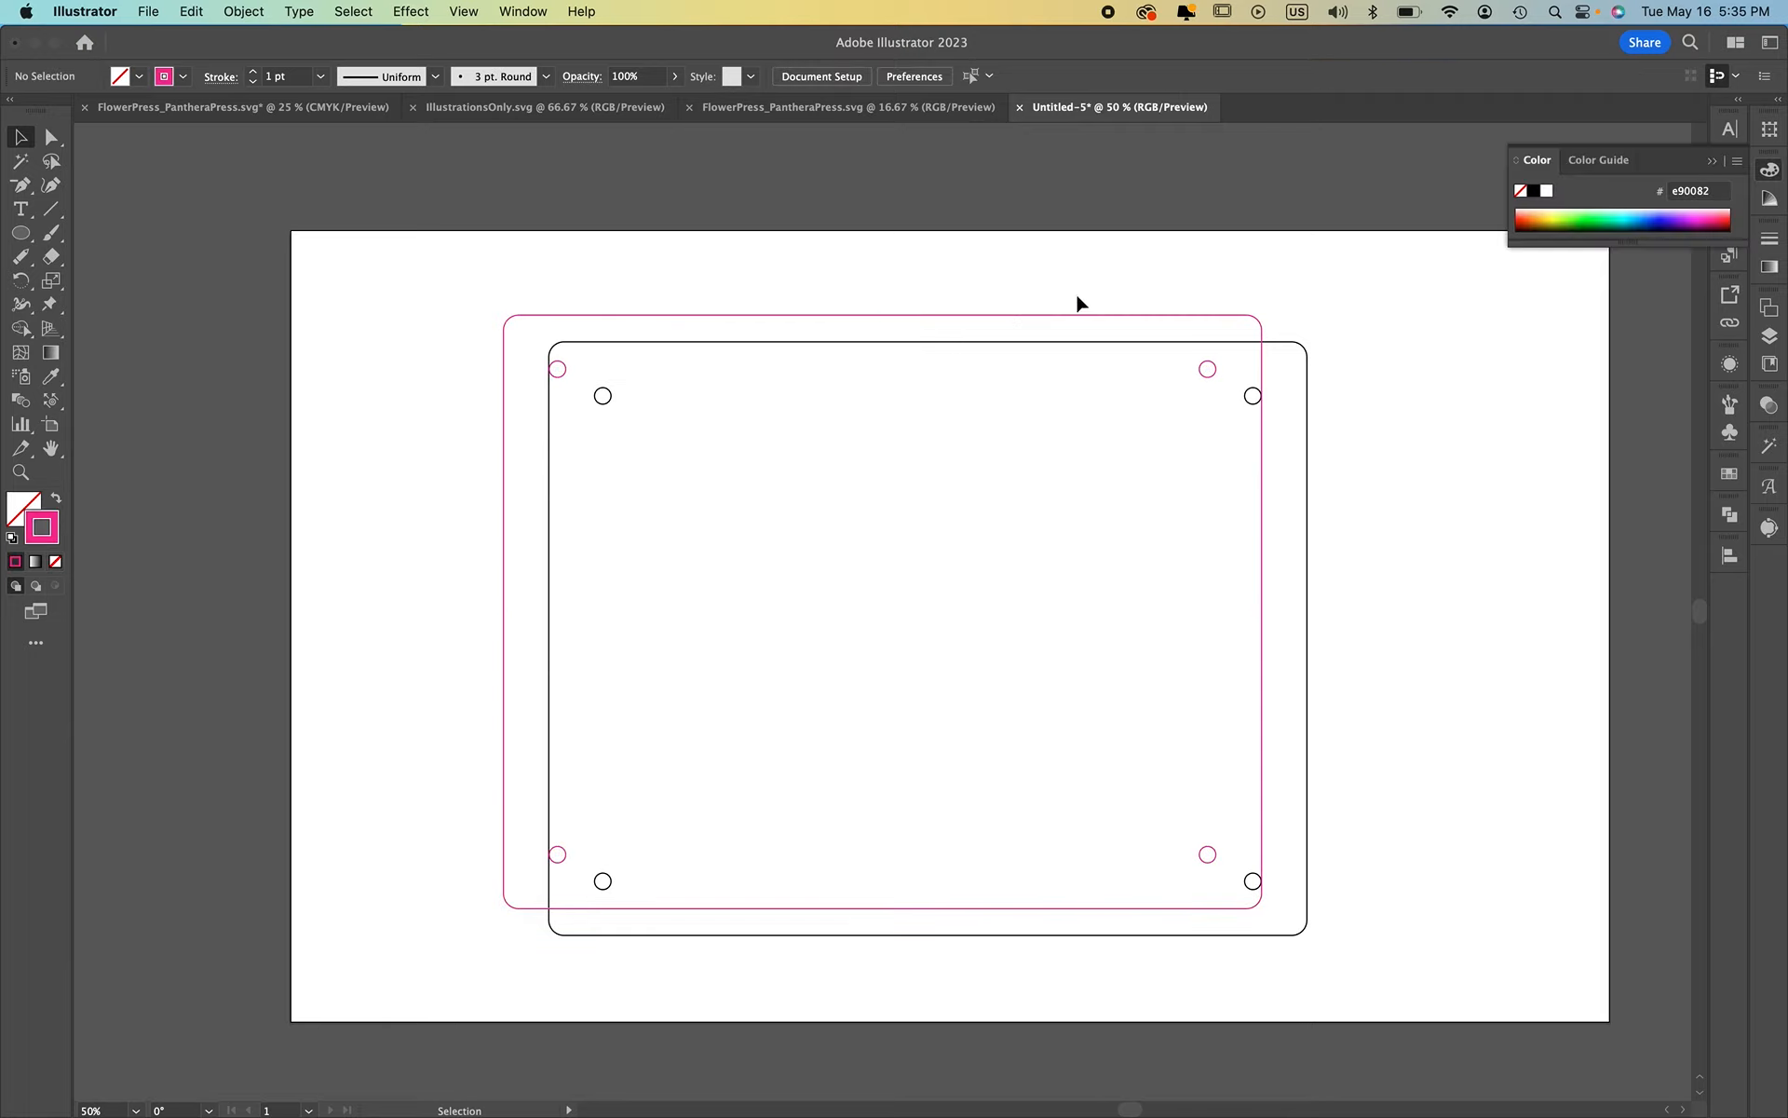
Align the magenta copy exactly over the original board and rotate it 180° to compare the hole positions
{"action": "left_click_drag", "start_coordinate": [1062, 317], "coordinate": [1107, 344]}
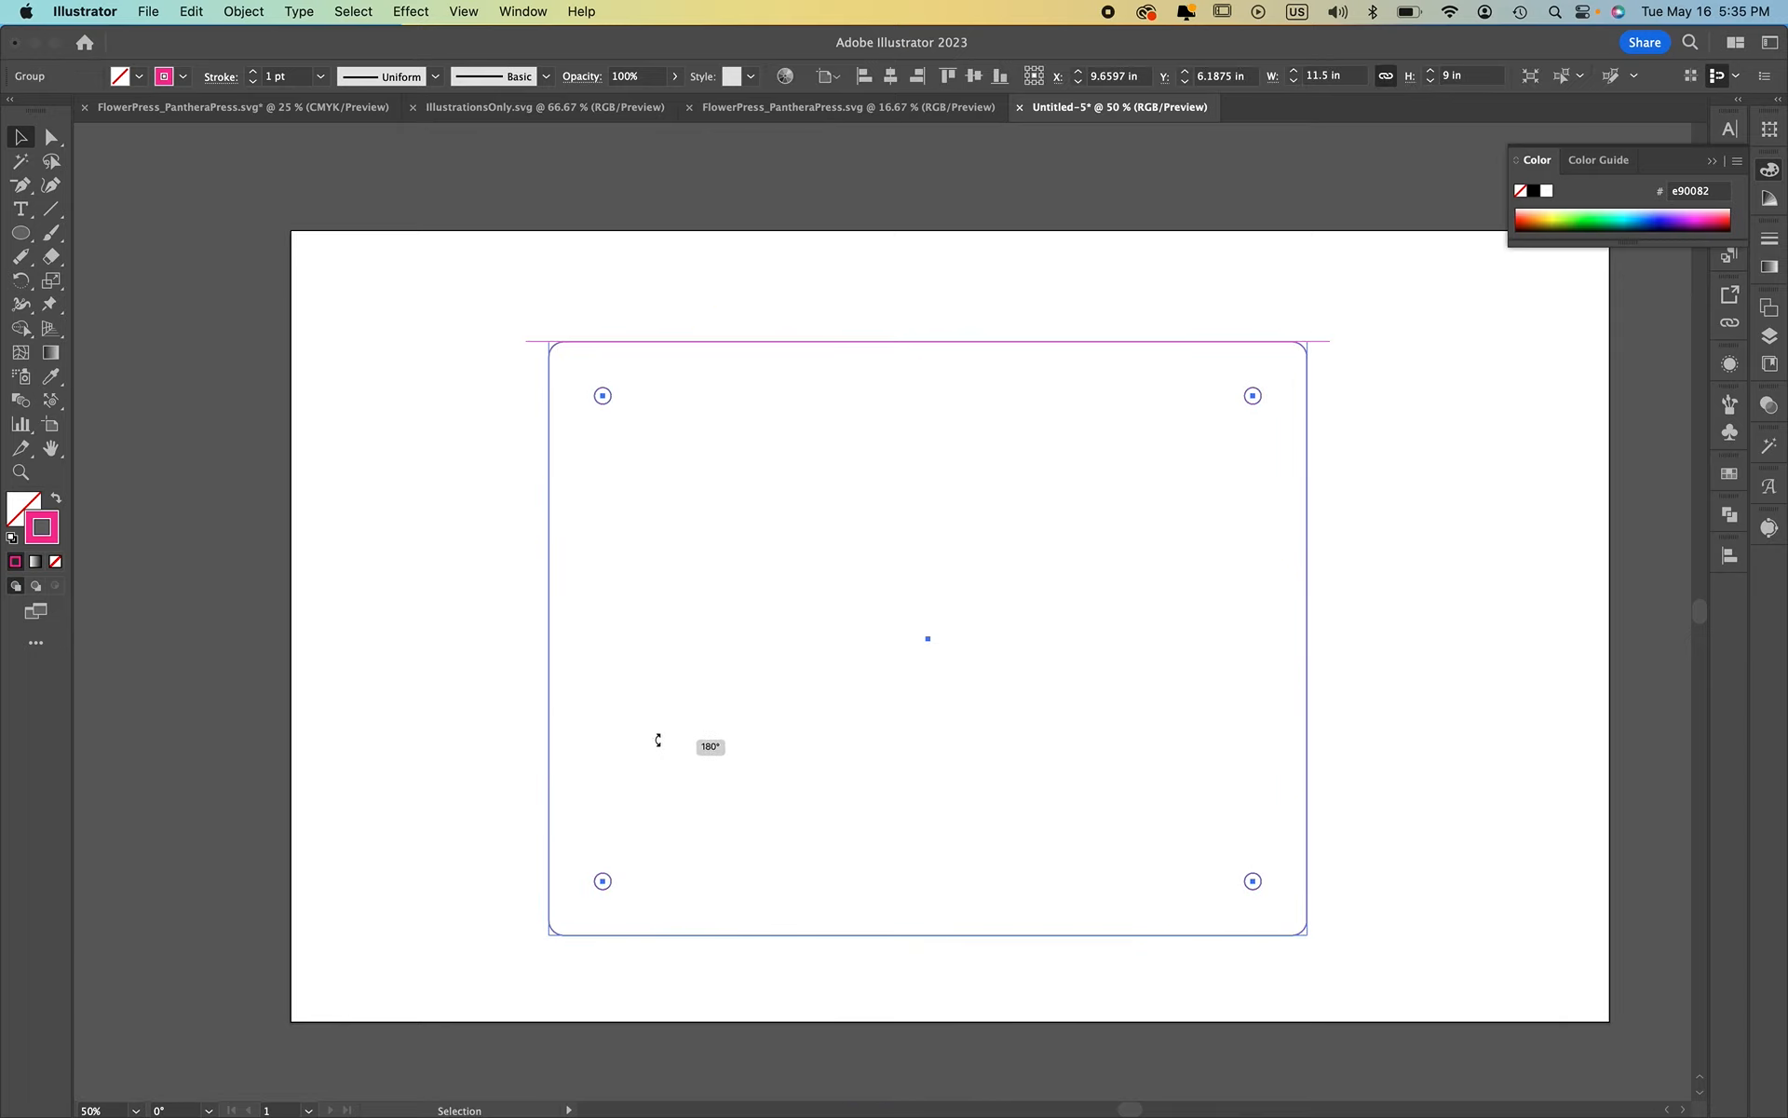
{"action": "left_click_drag", "start_coordinate": [1317, 365], "coordinate": [697, 764]}
{"action": "left_click", "coordinate": [1332, 725]}
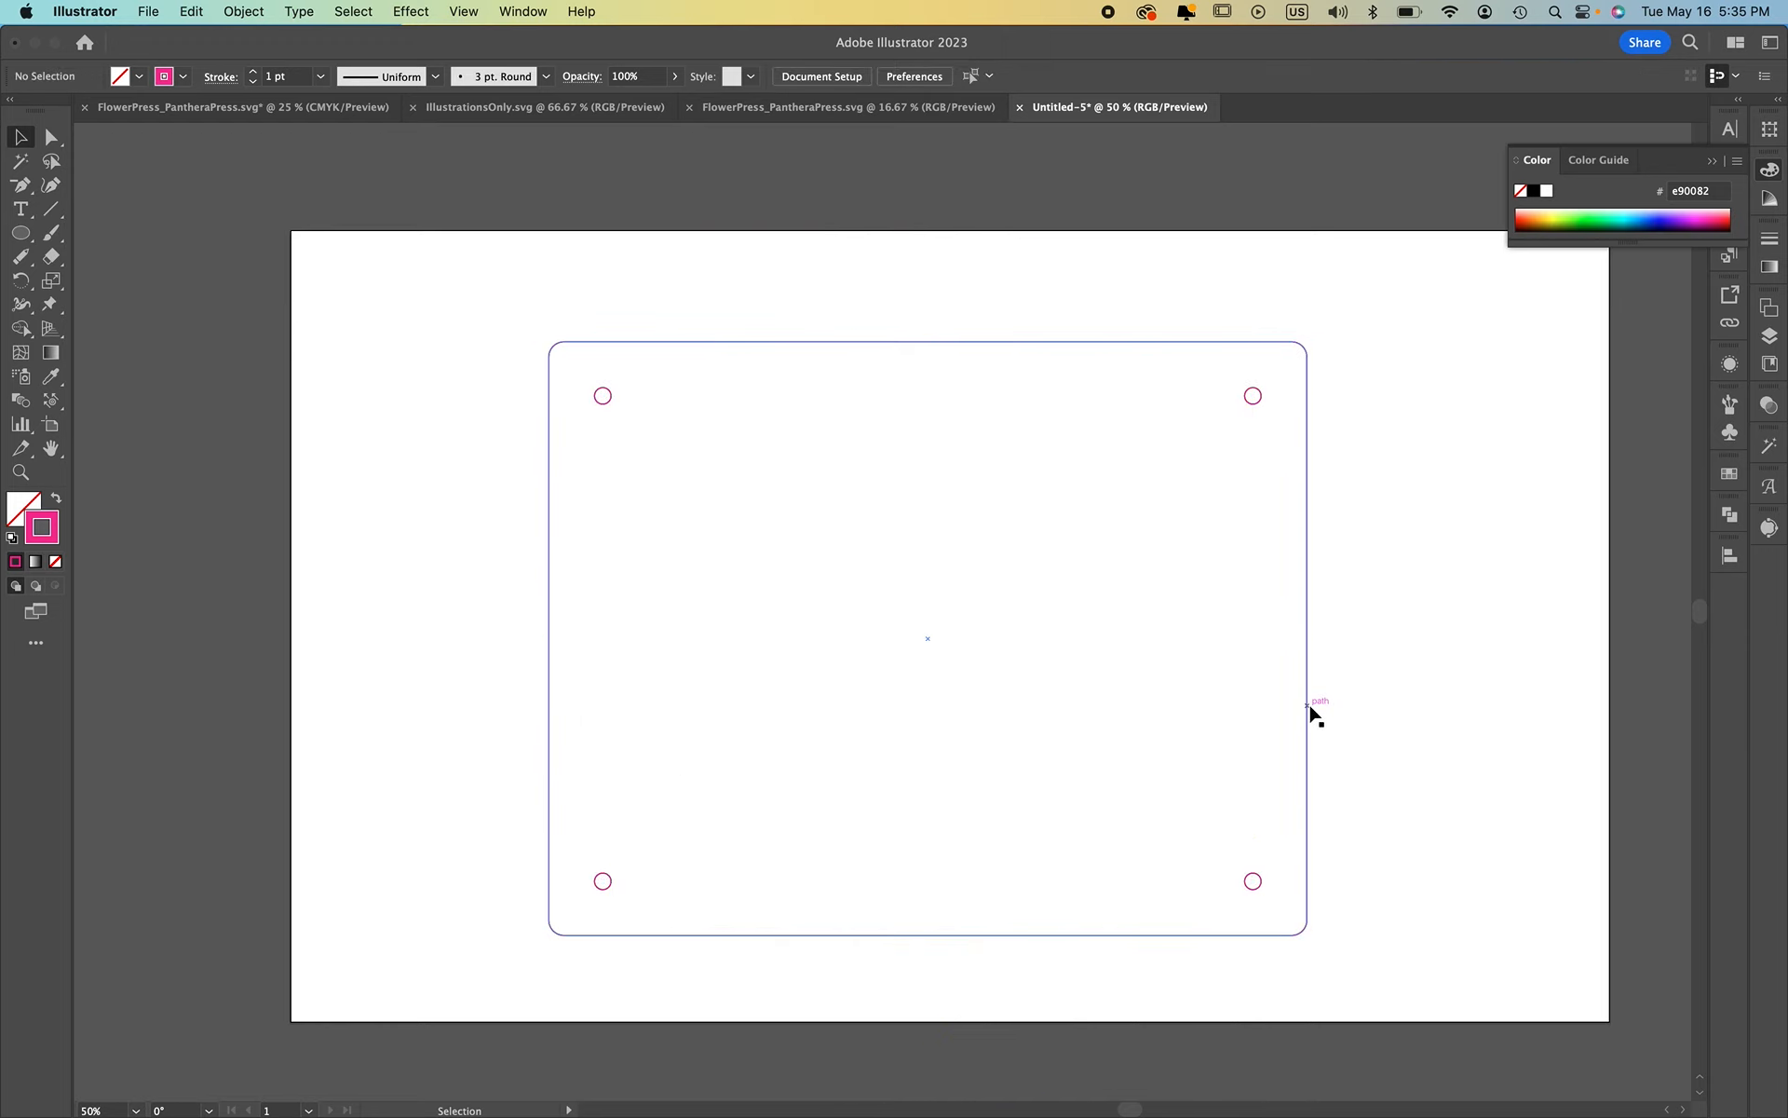
Move the magenta copy to the right of the original board, and remove the copy
{"action": "left_click", "coordinate": [1310, 708]}
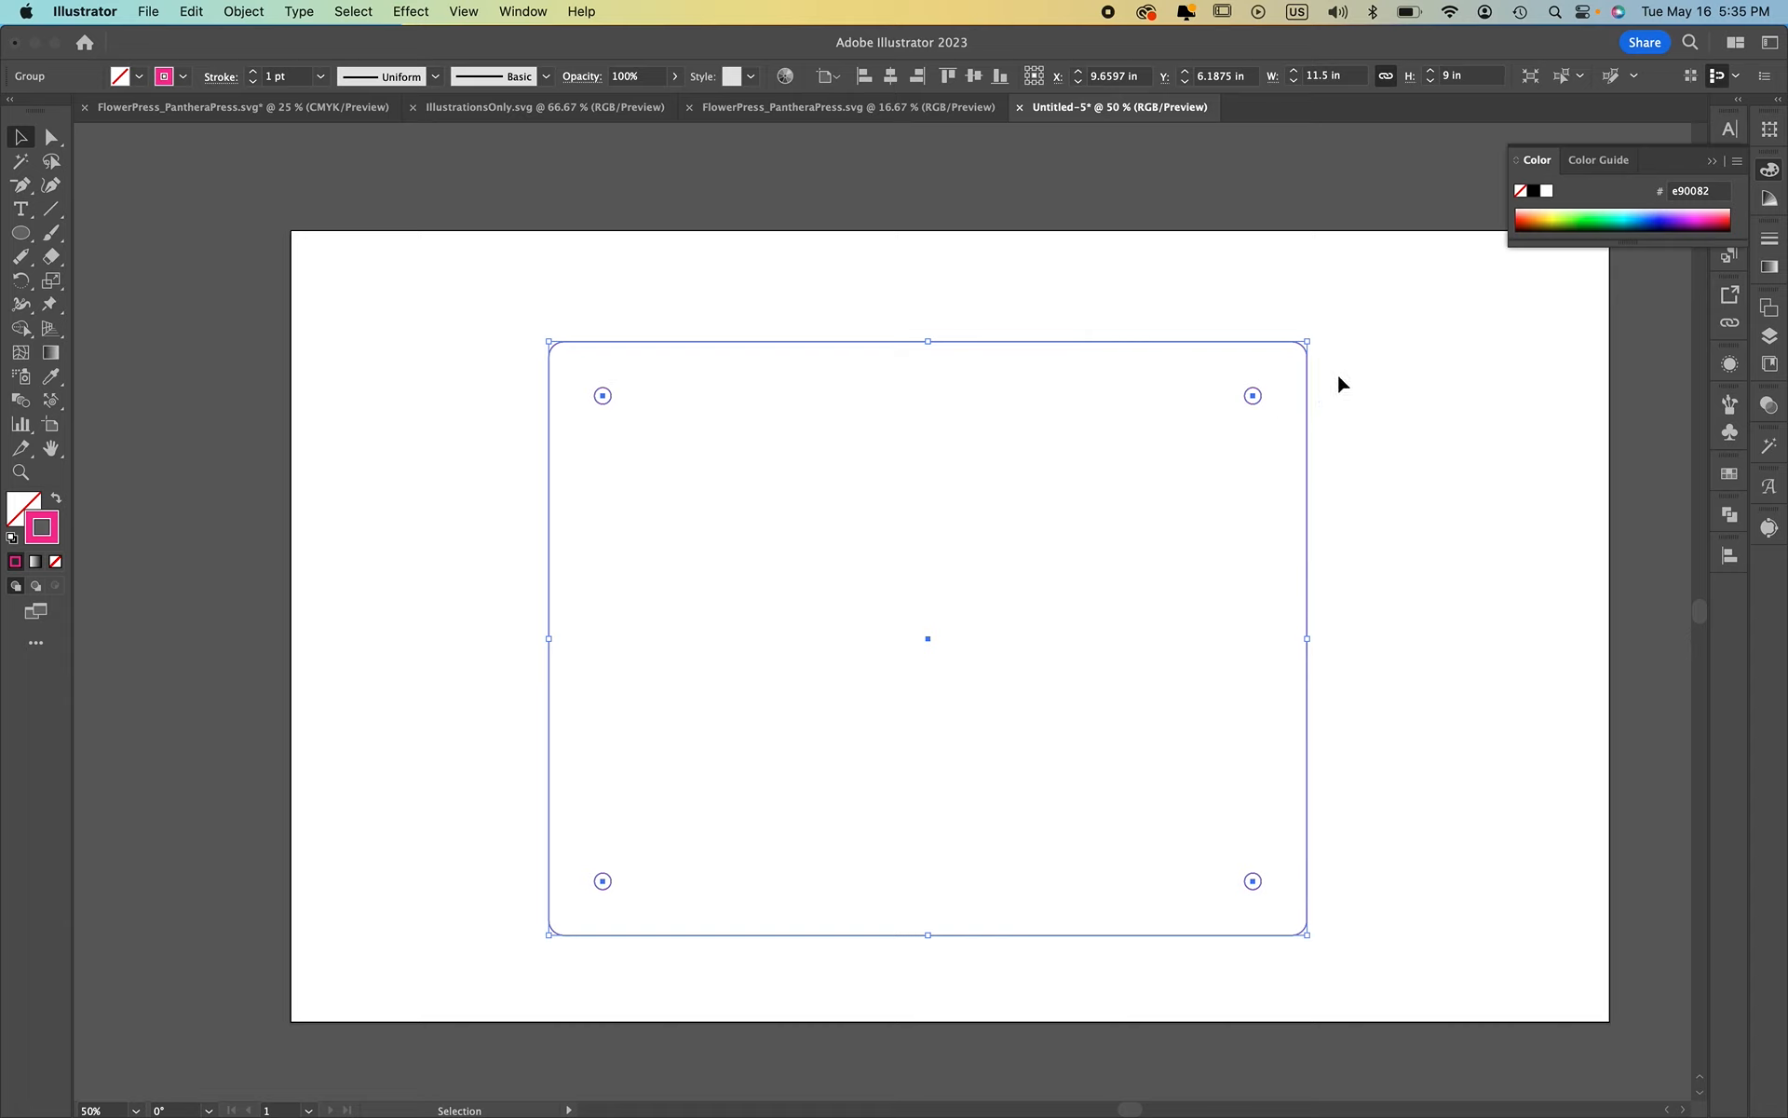
{"action": "left_click", "coordinate": [1357, 698]}
{"action": "left_click_drag", "start_coordinate": [1310, 667], "coordinate": [1385, 664]}
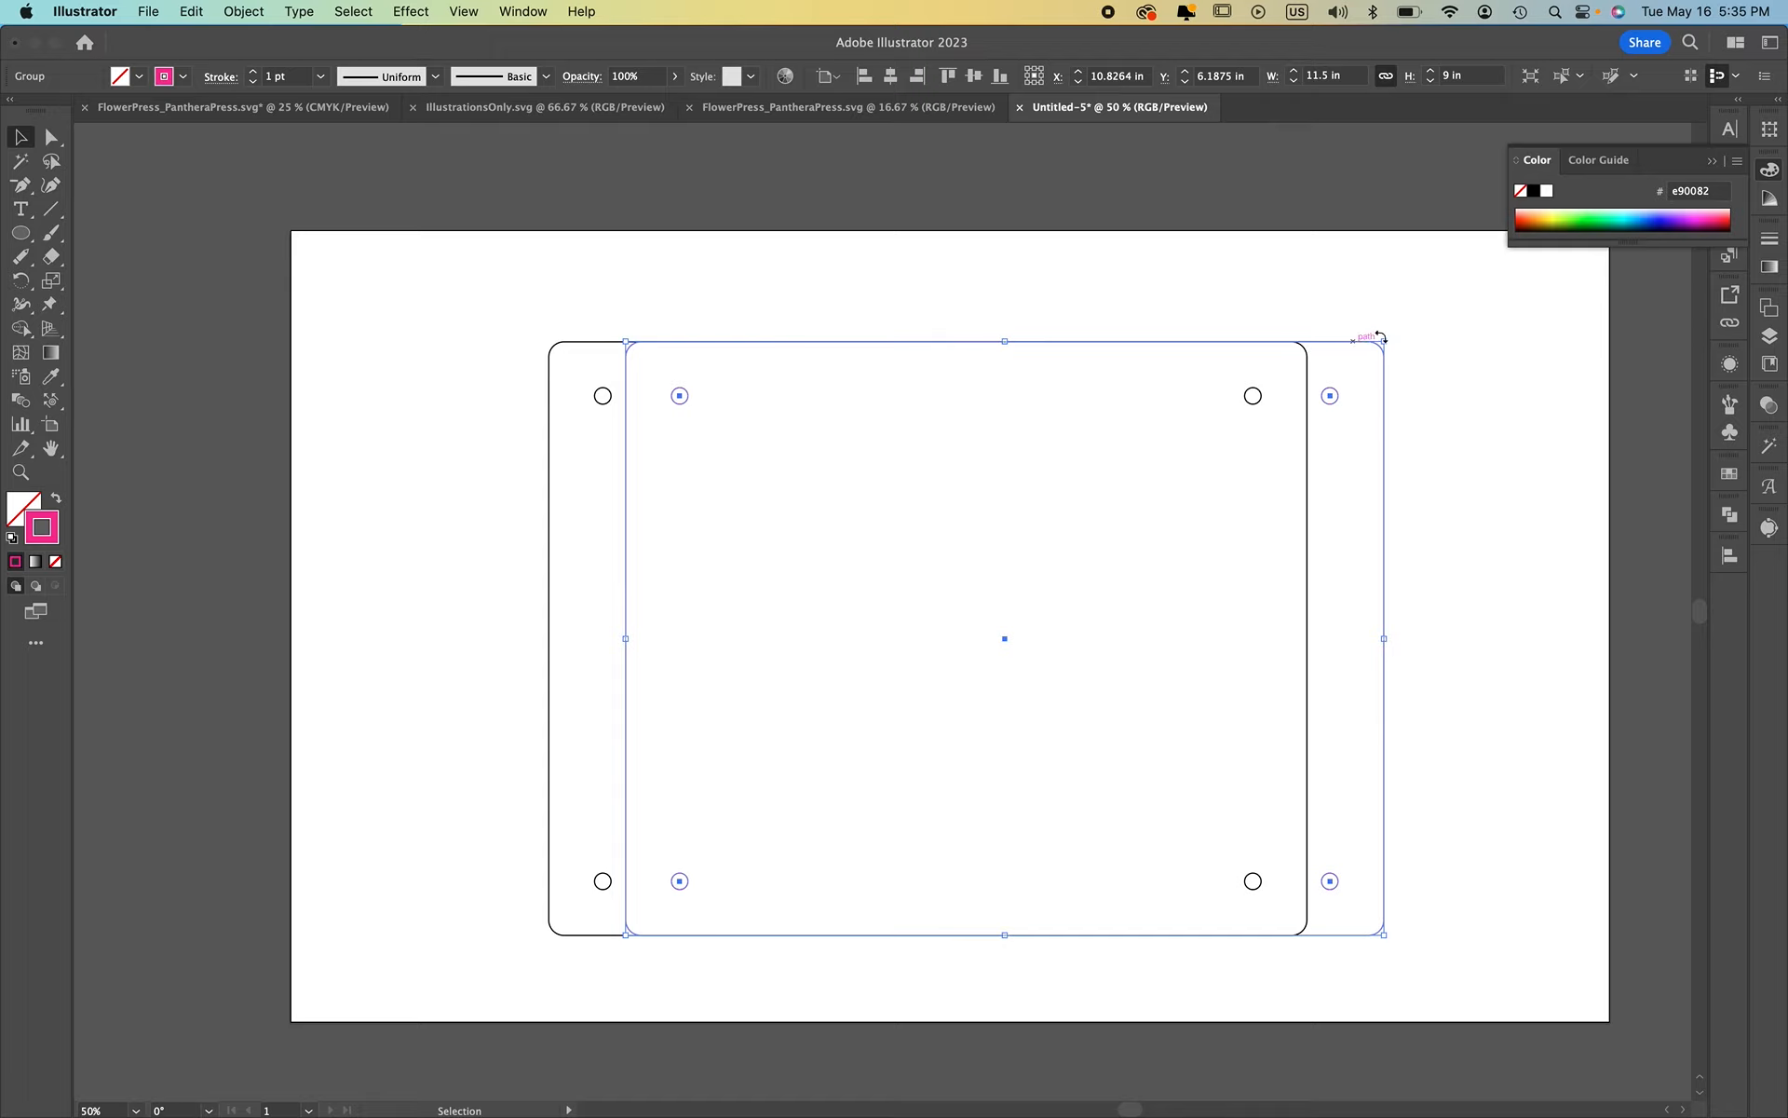
{"action": "key", "text": "cmd+z"}
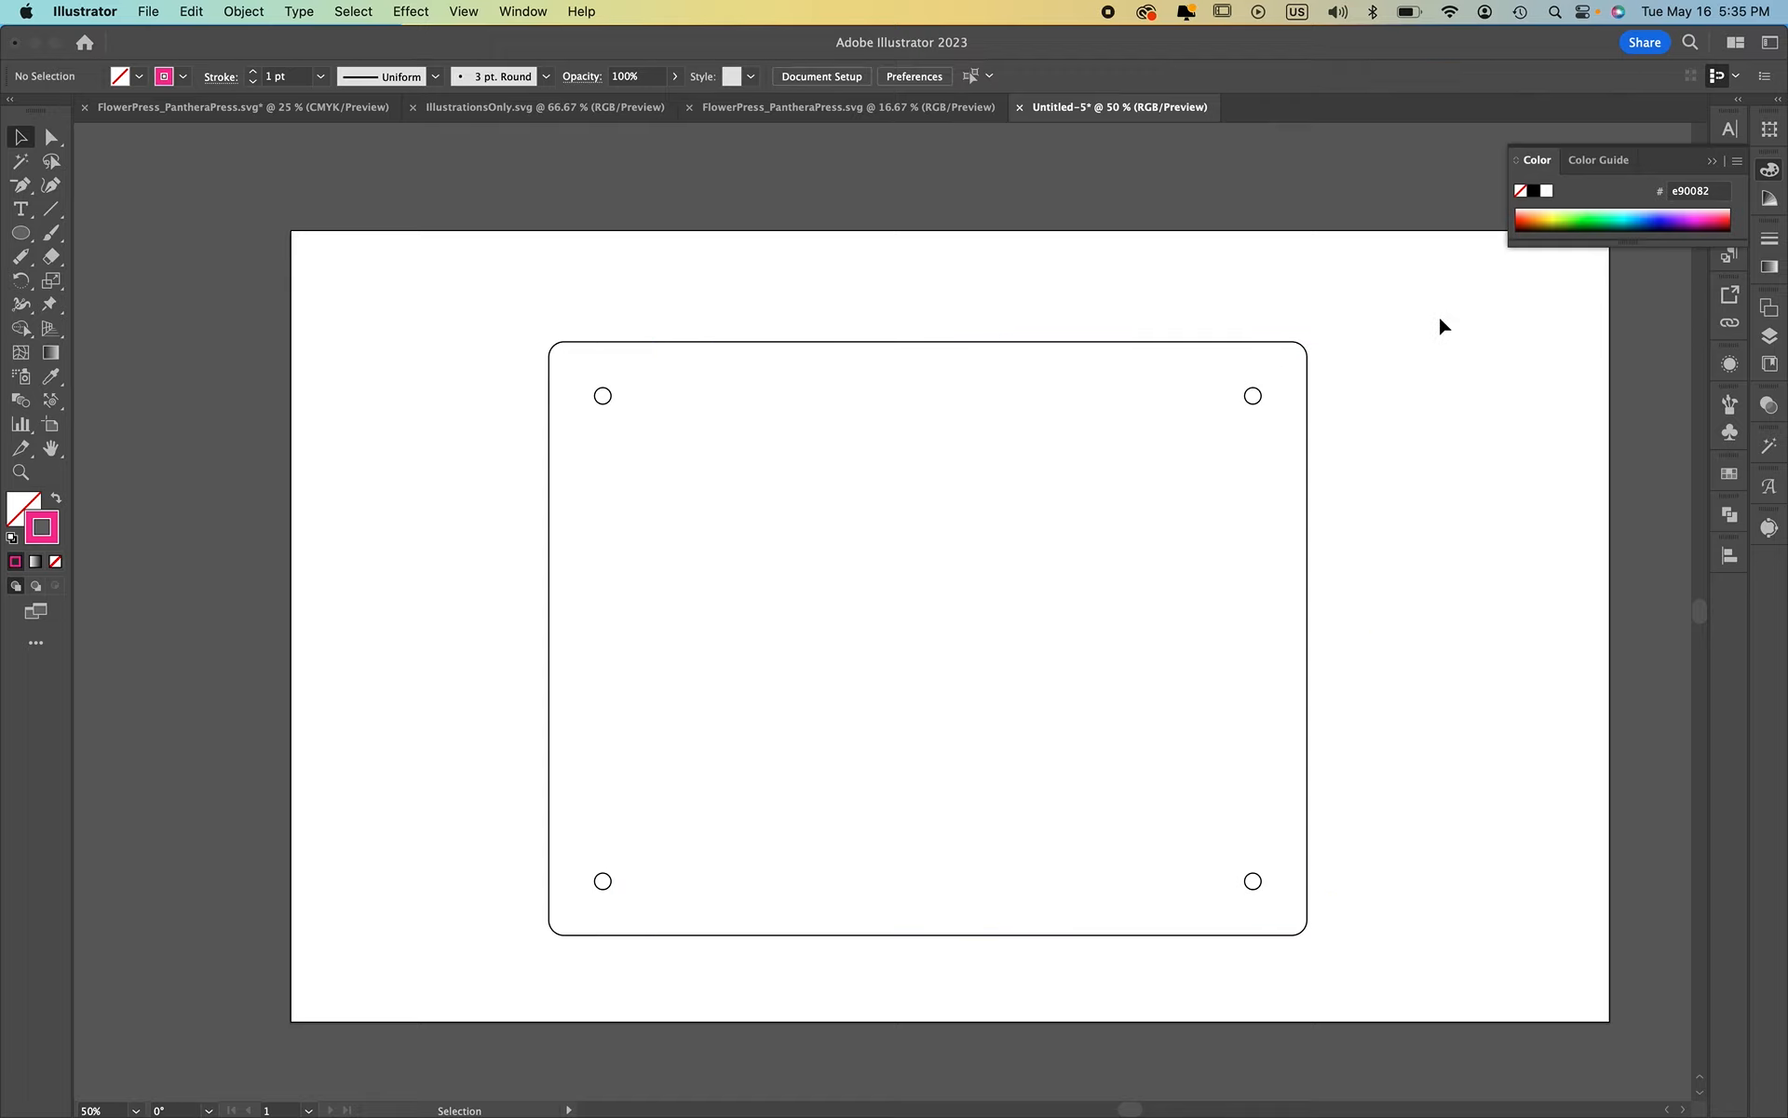
{"action": "scroll", "coordinate": [459, 957], "scroll_direction": "down", "scroll_amount": 3}
{"action": "scroll", "coordinate": [741, 993], "scroll_direction": "up", "scroll_amount": 2}
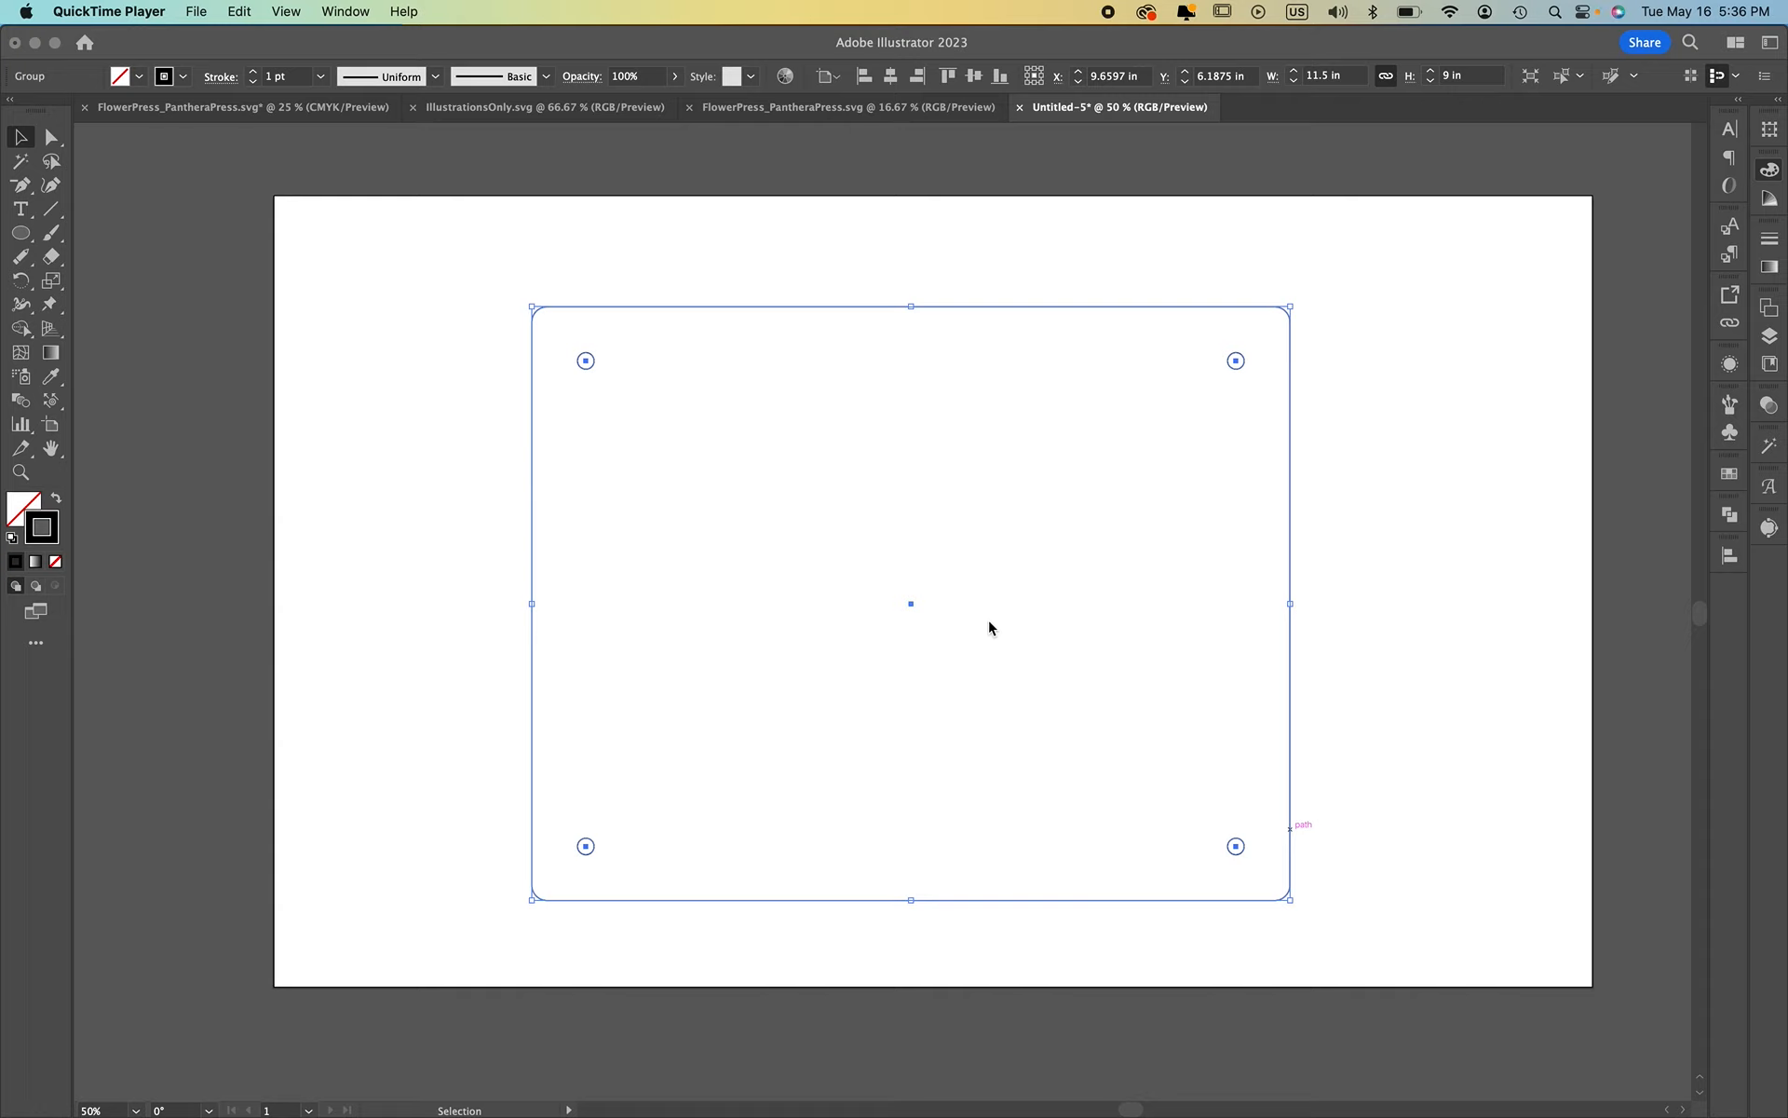
{"action": "left_click", "coordinate": [1328, 514]}
{"action": "left_click", "coordinate": [1349, 520]}
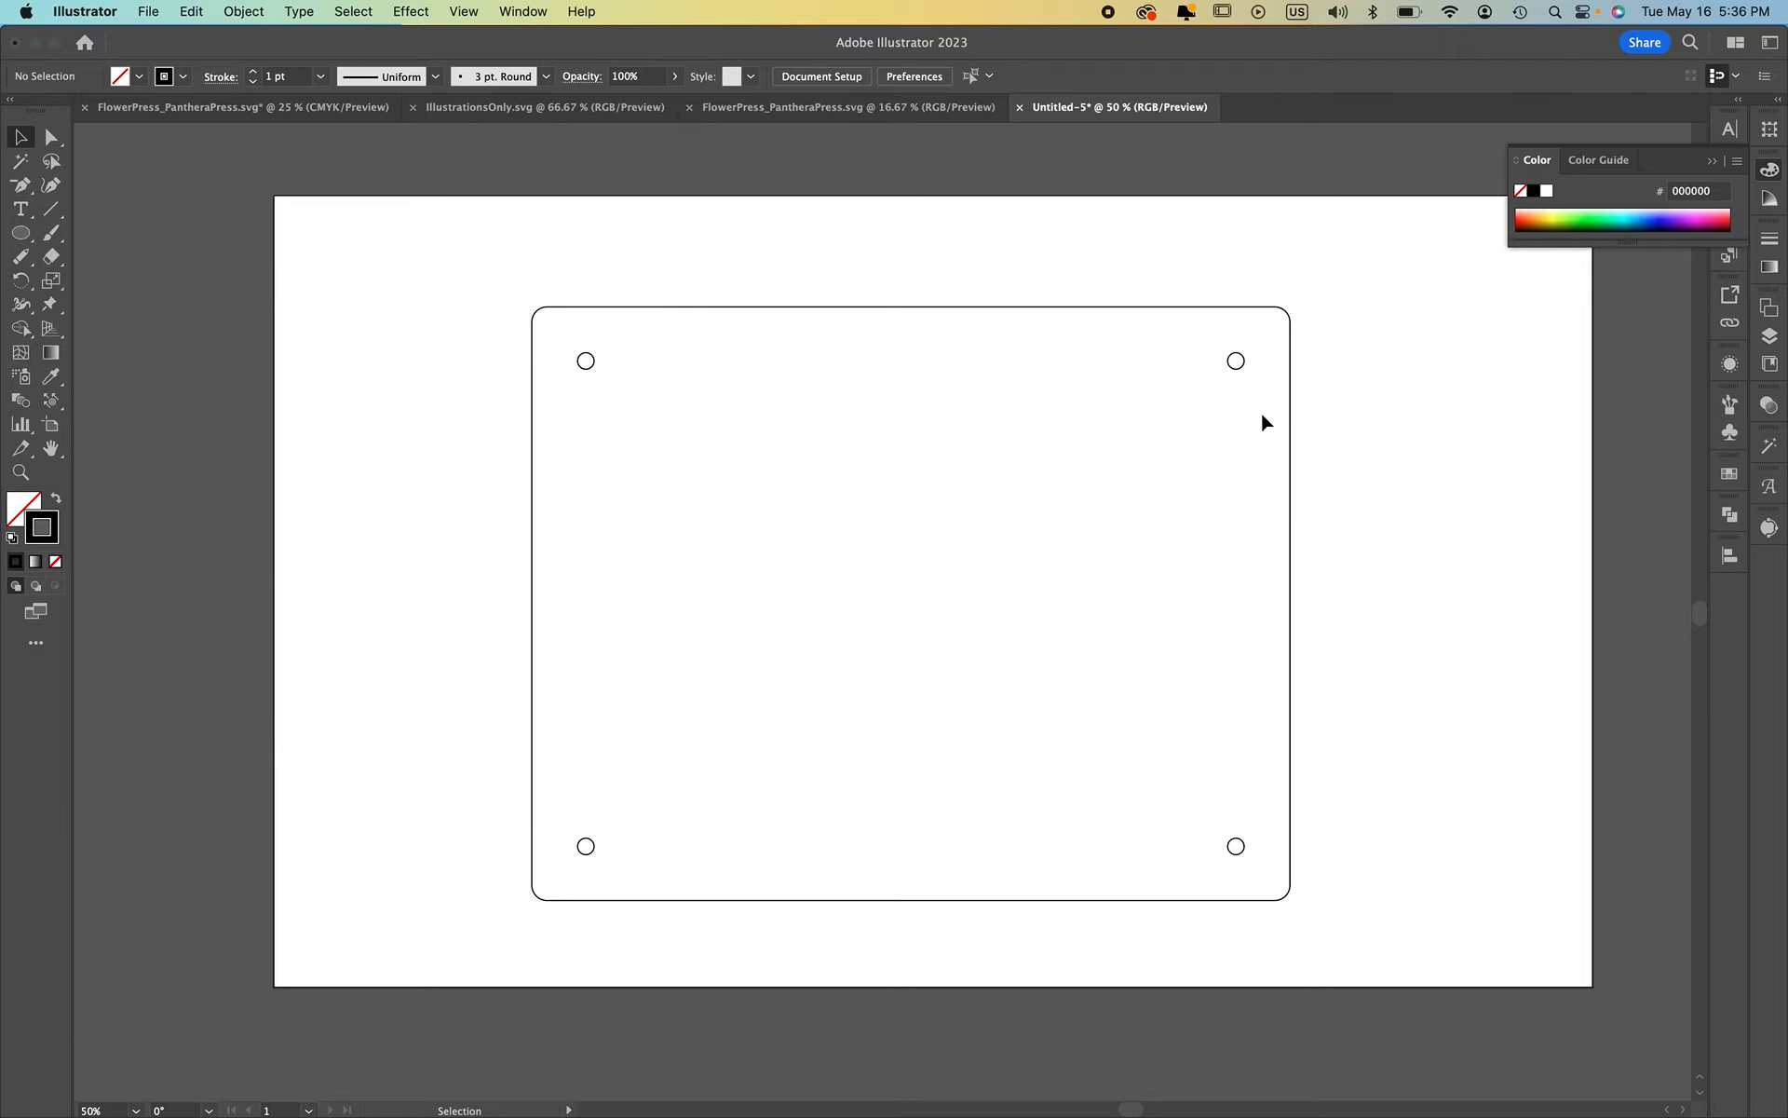
Move the grouped board up and left on the artboard to about X 8.72 in, Y 5.92 in
{"action": "double_click", "coordinate": [1288, 416]}
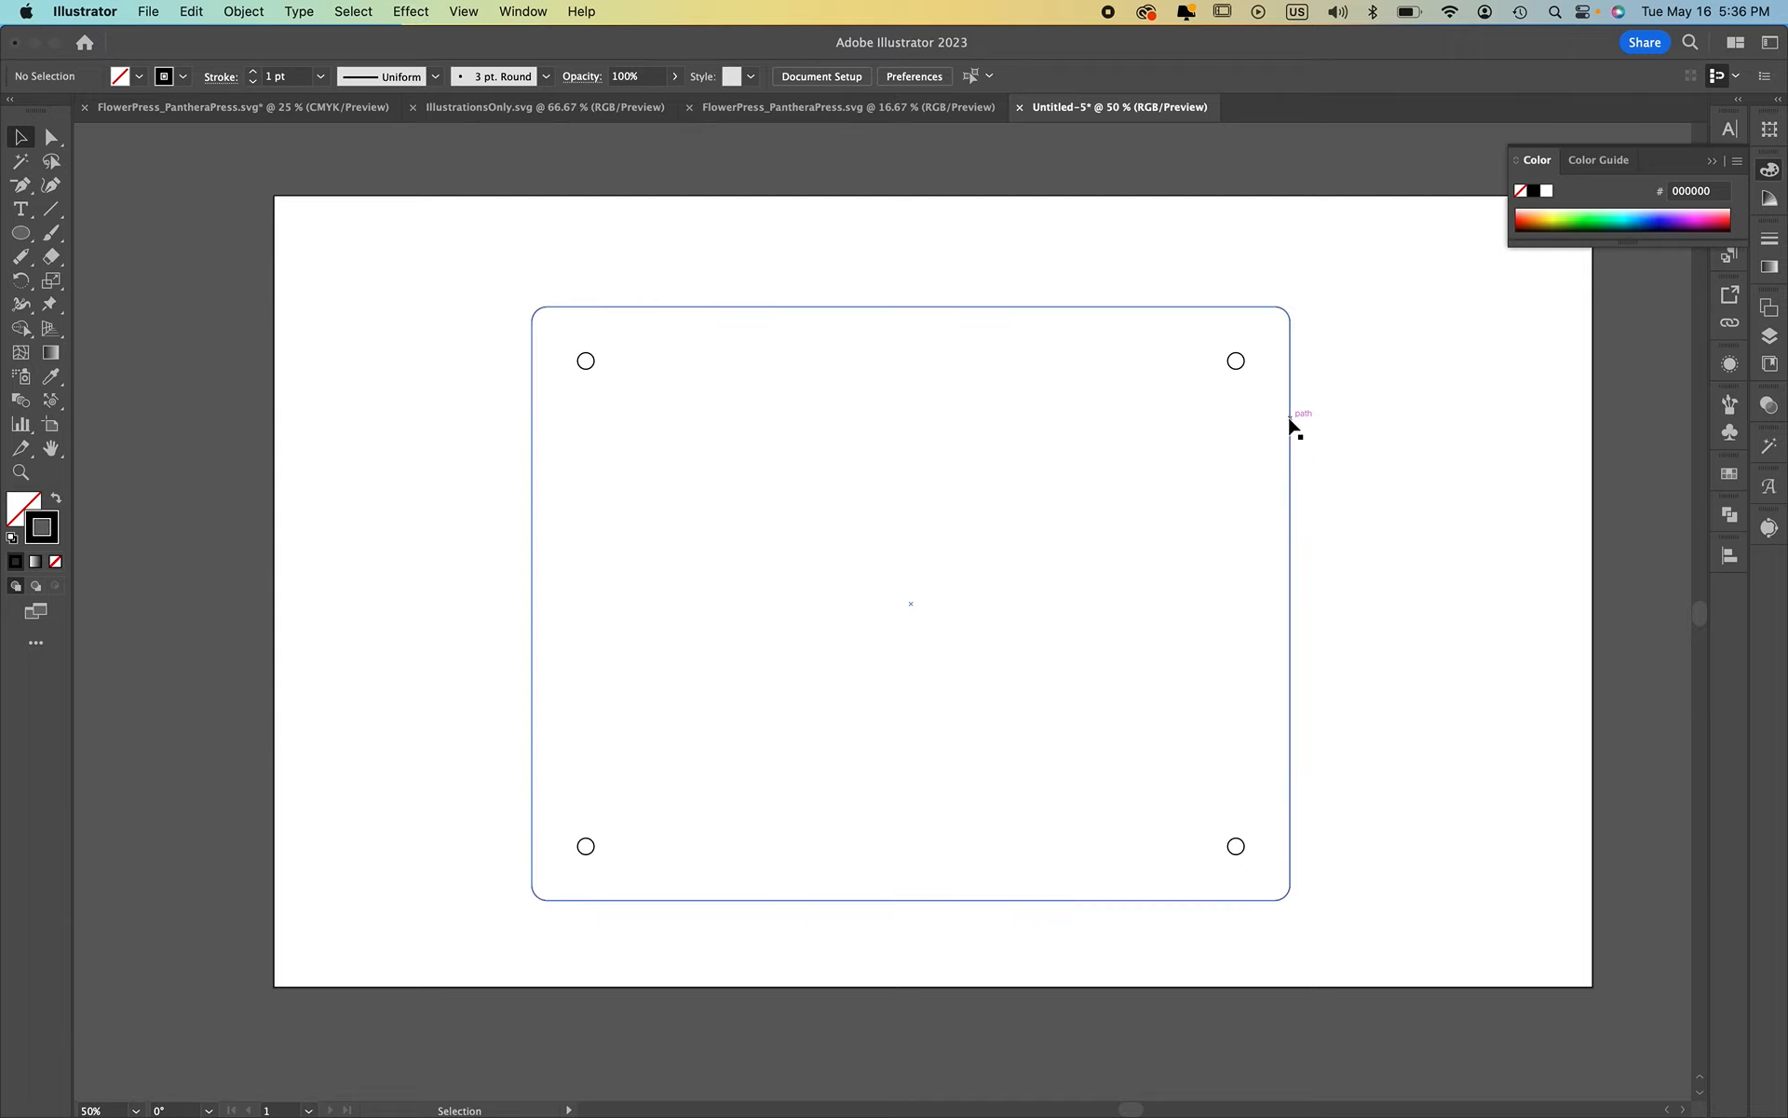
{"action": "left_click", "coordinate": [1287, 415]}
{"action": "double_click", "coordinate": [1394, 438]}
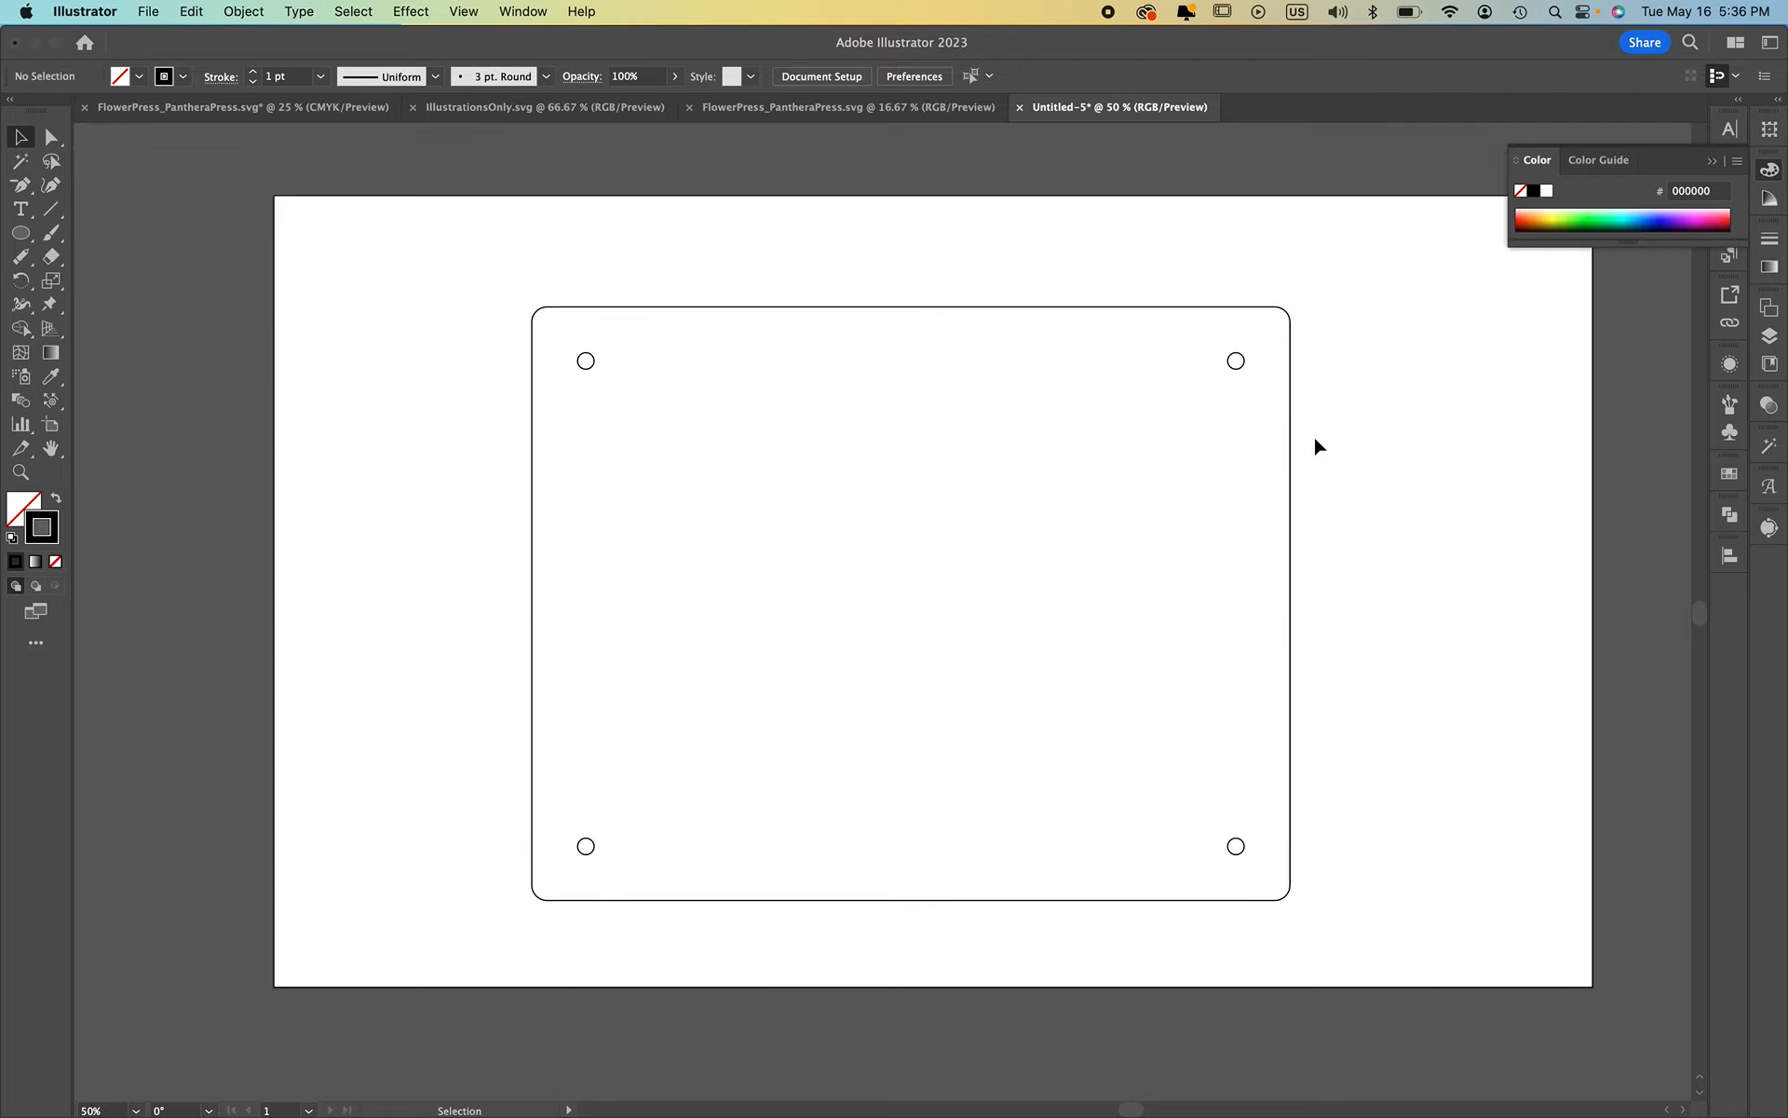
{"action": "left_click_drag", "start_coordinate": [1293, 430], "coordinate": [1227, 416]}
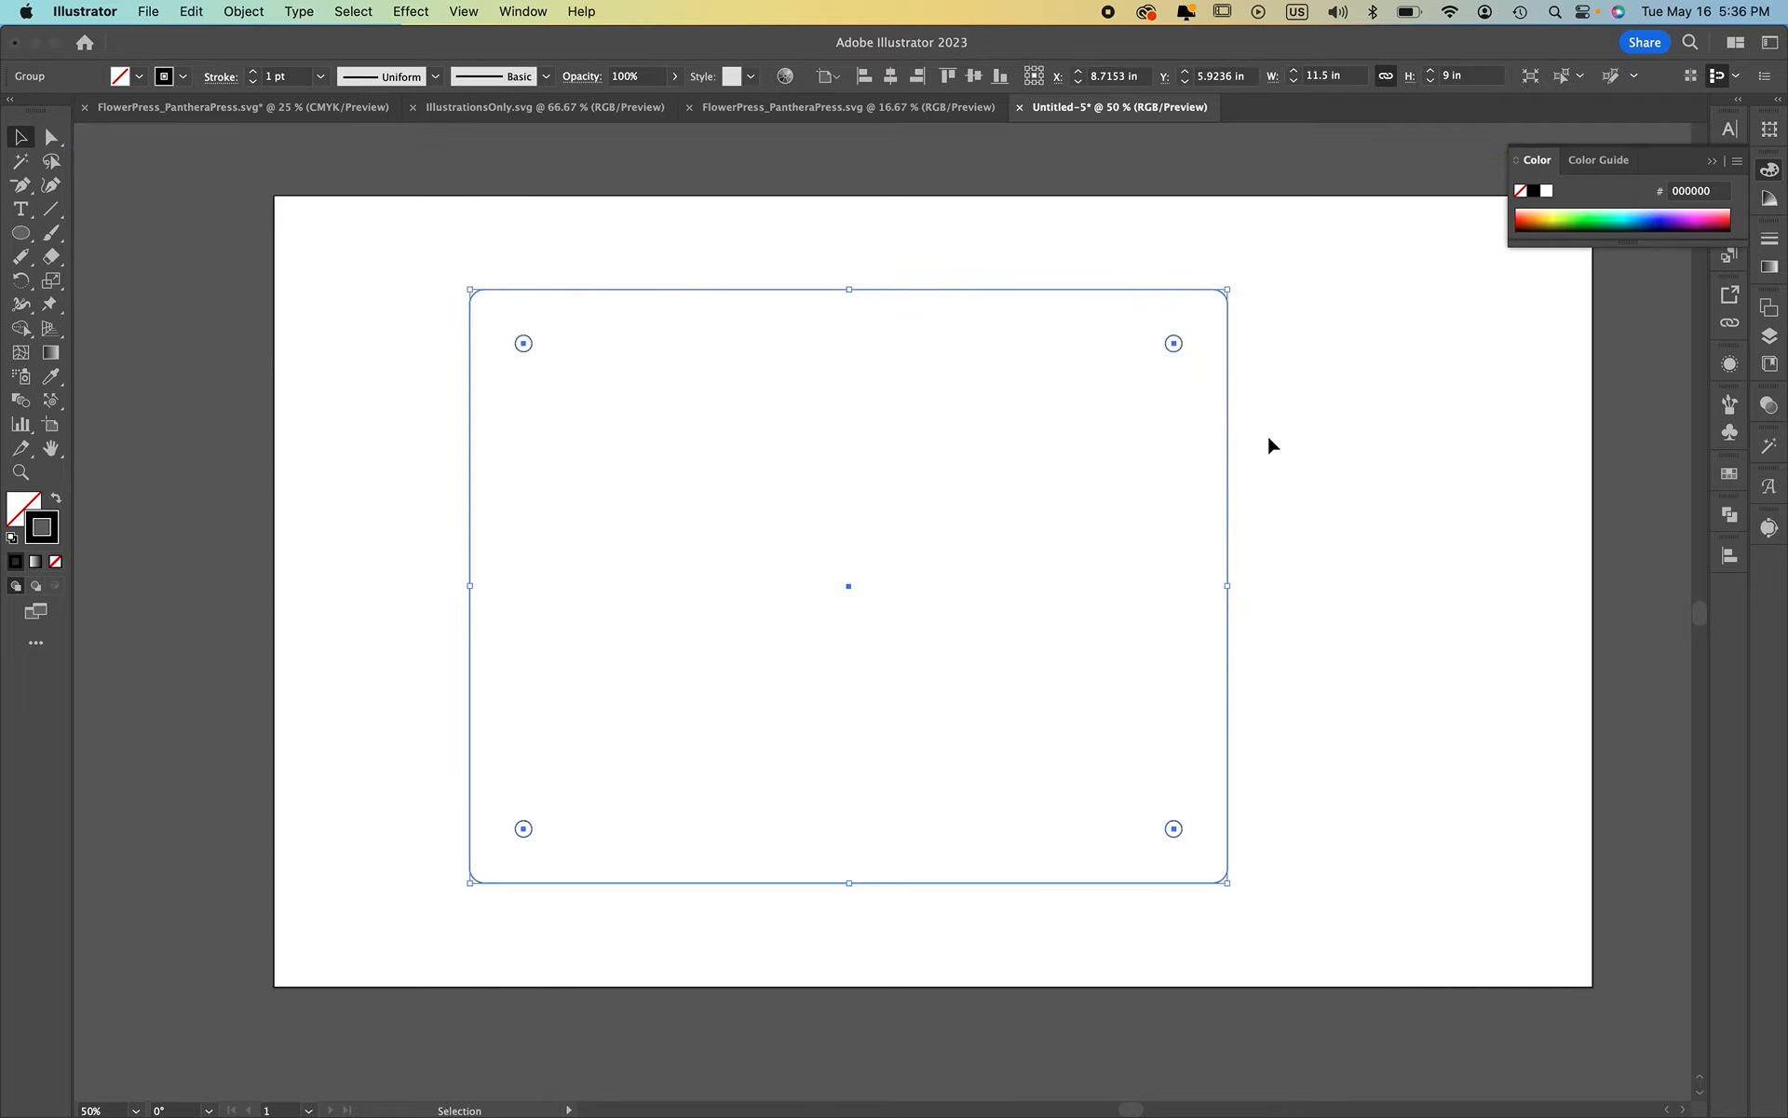
Copy the board's outer rectangle from inside the group, paste it in place outside the group, and set its stroke to magenta e900b6
{"action": "left_click", "coordinate": [1293, 466]}
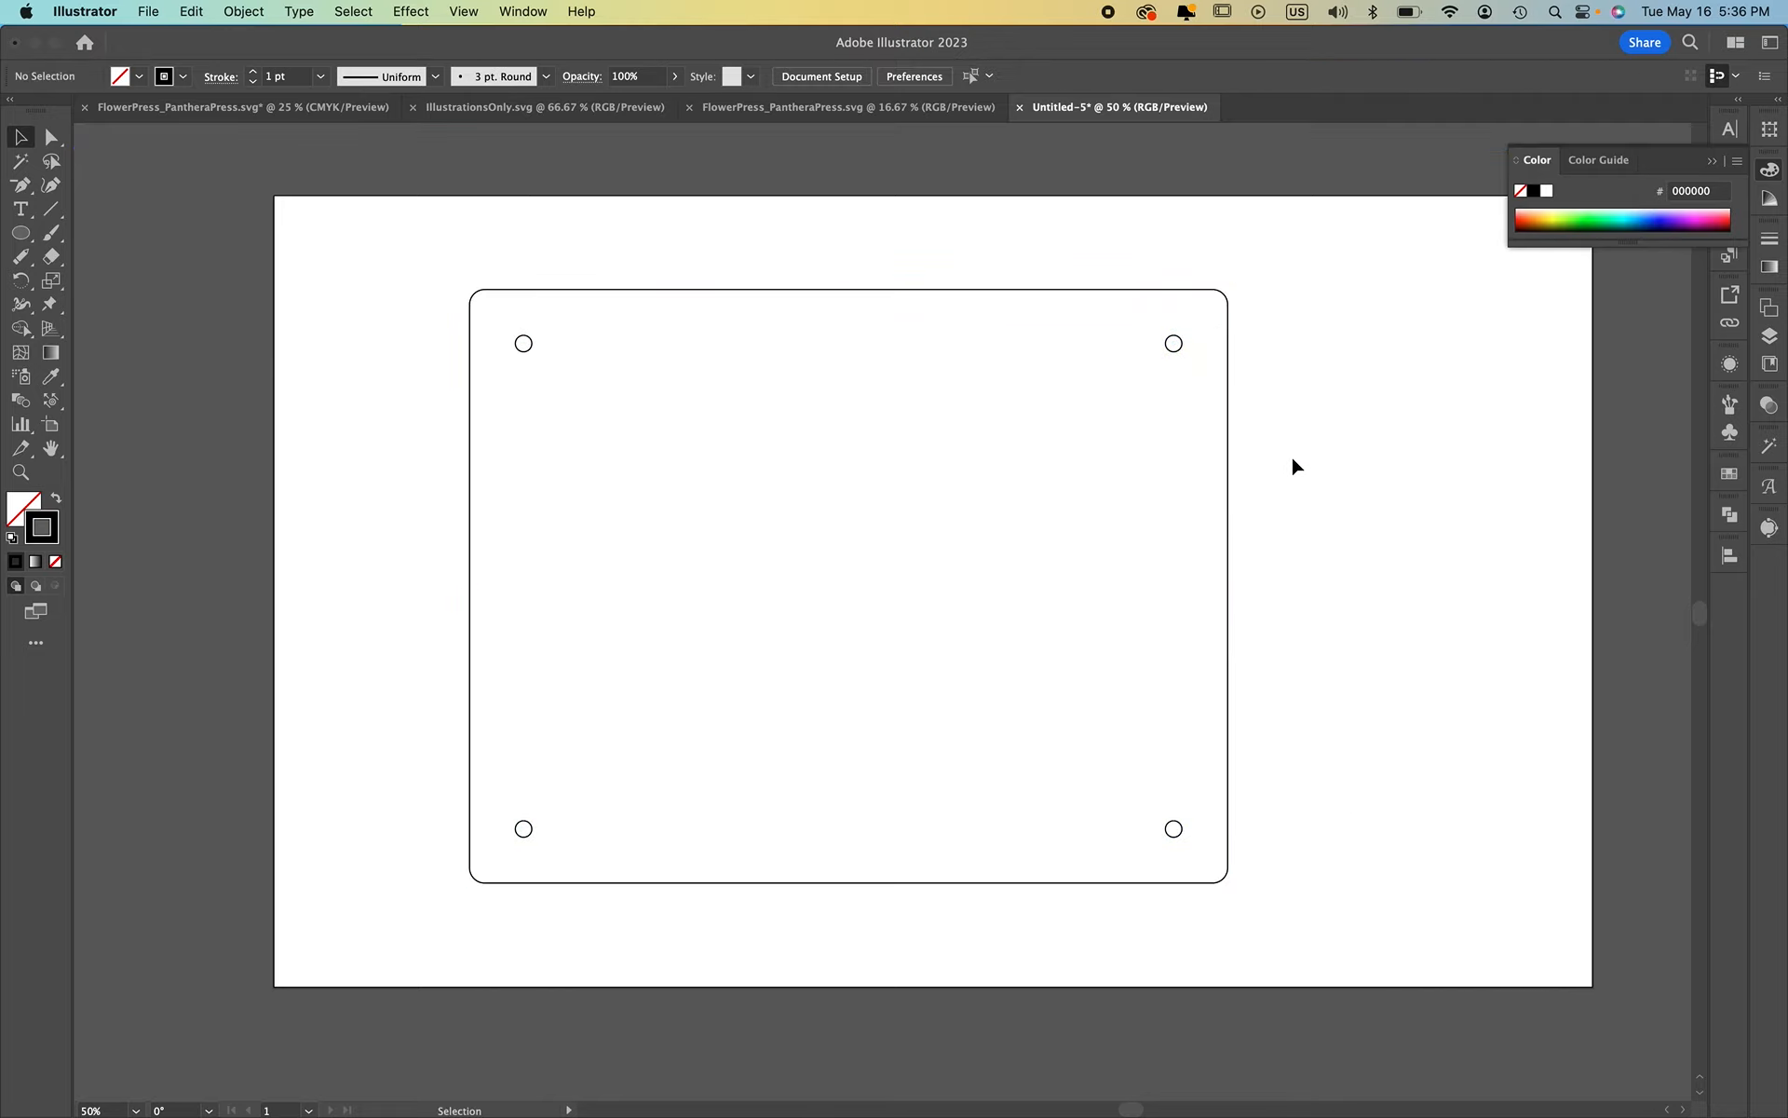
{"action": "double_click", "coordinate": [1229, 428]}
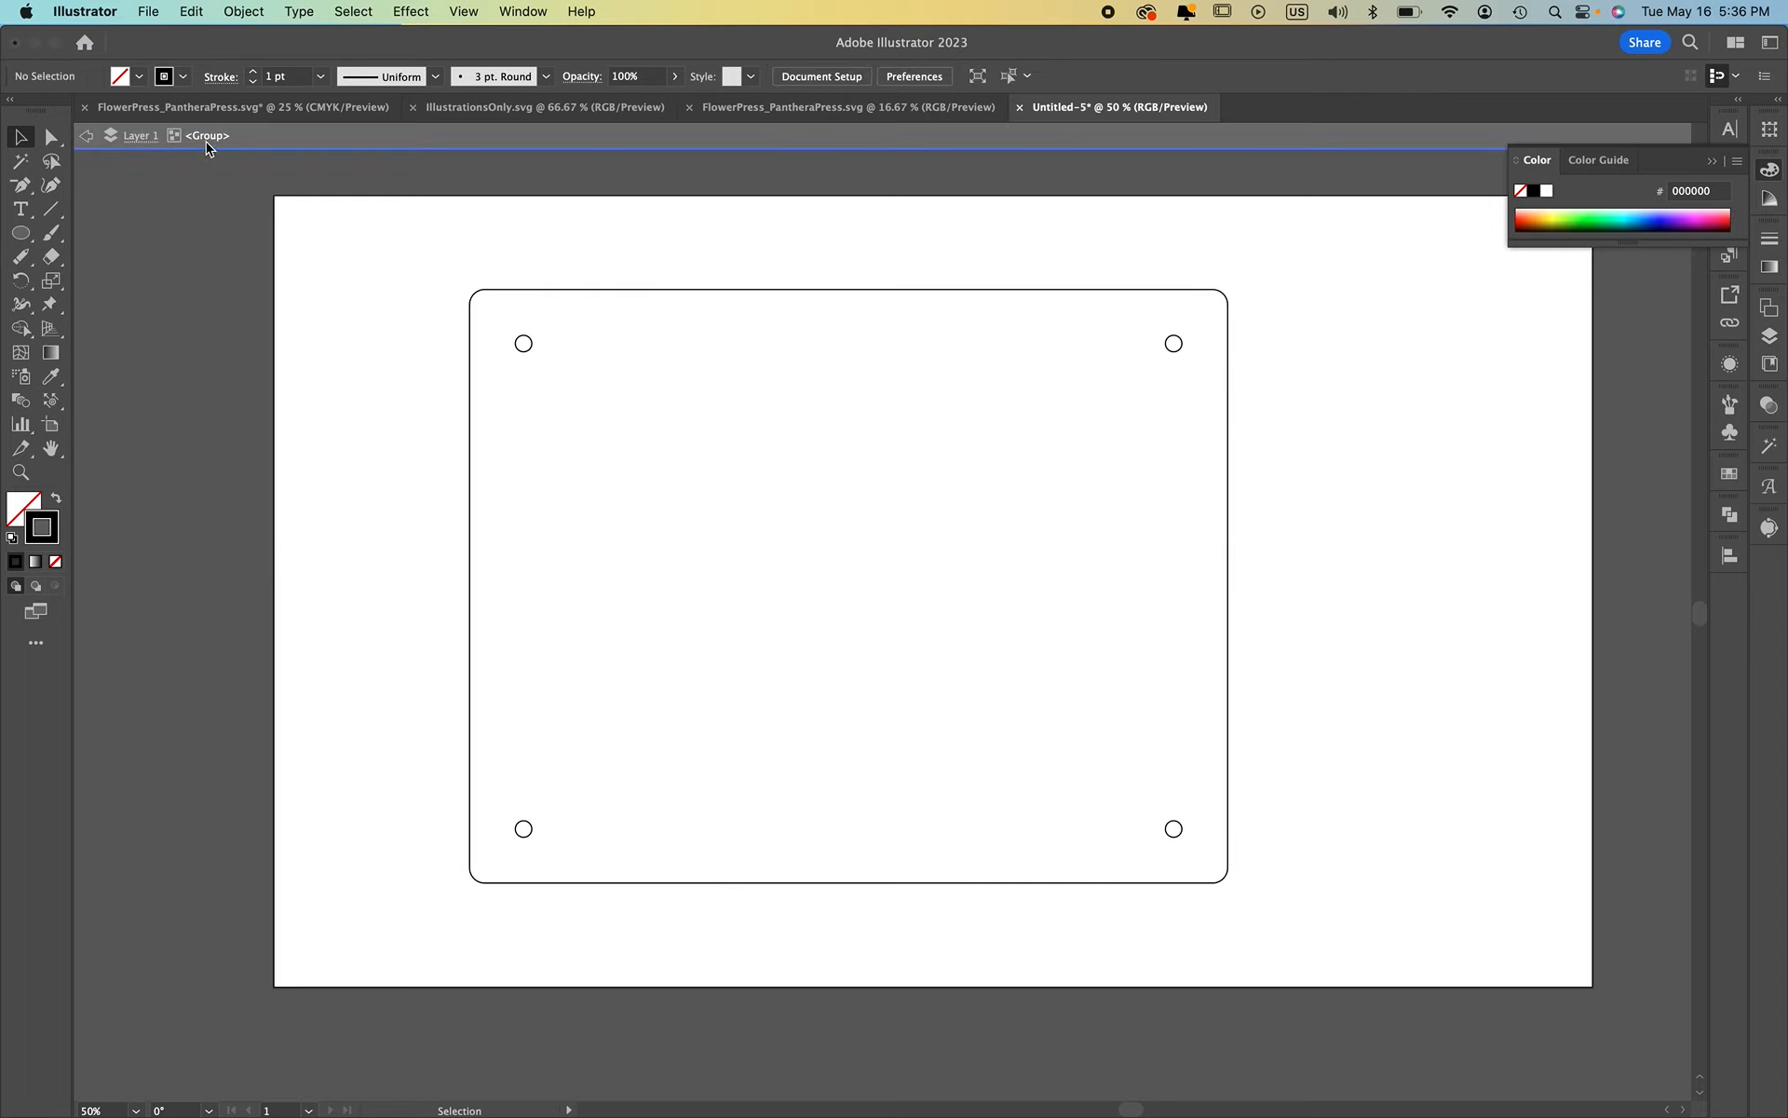
{"action": "left_click", "coordinate": [1229, 449]}
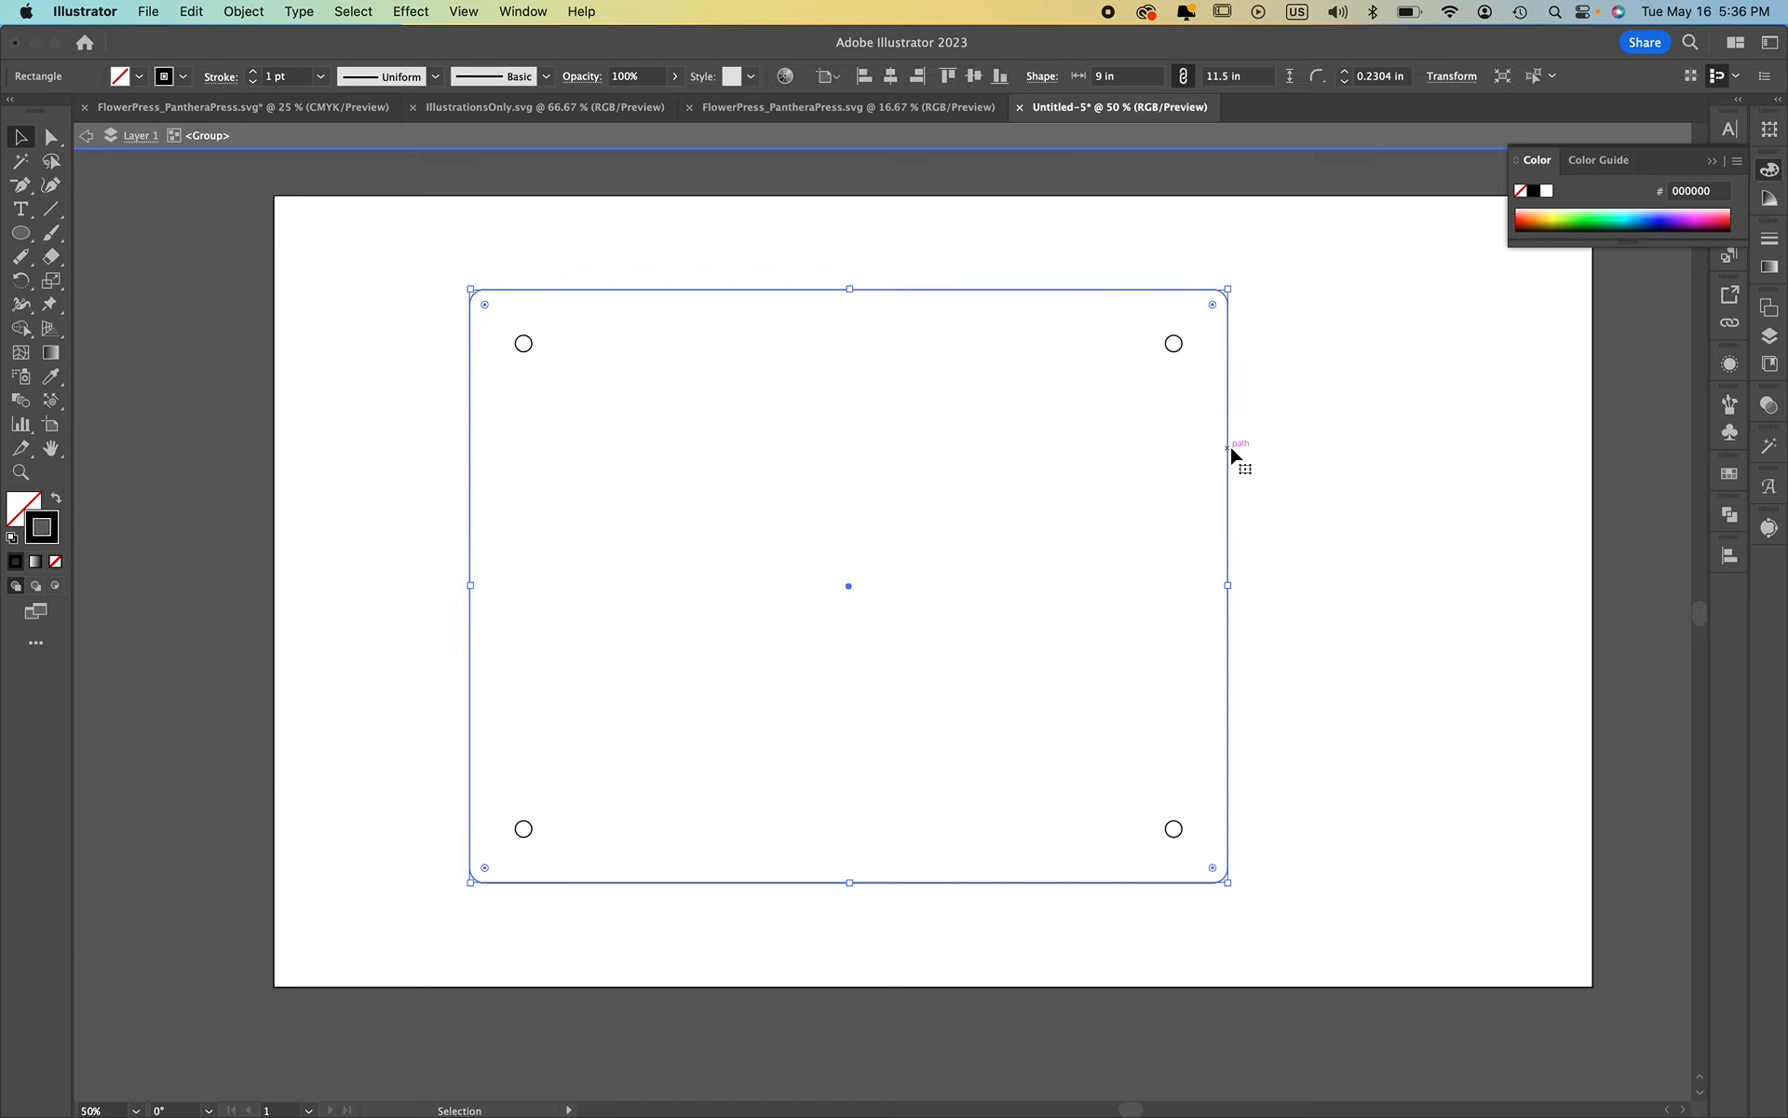
{"action": "key", "text": "a"}
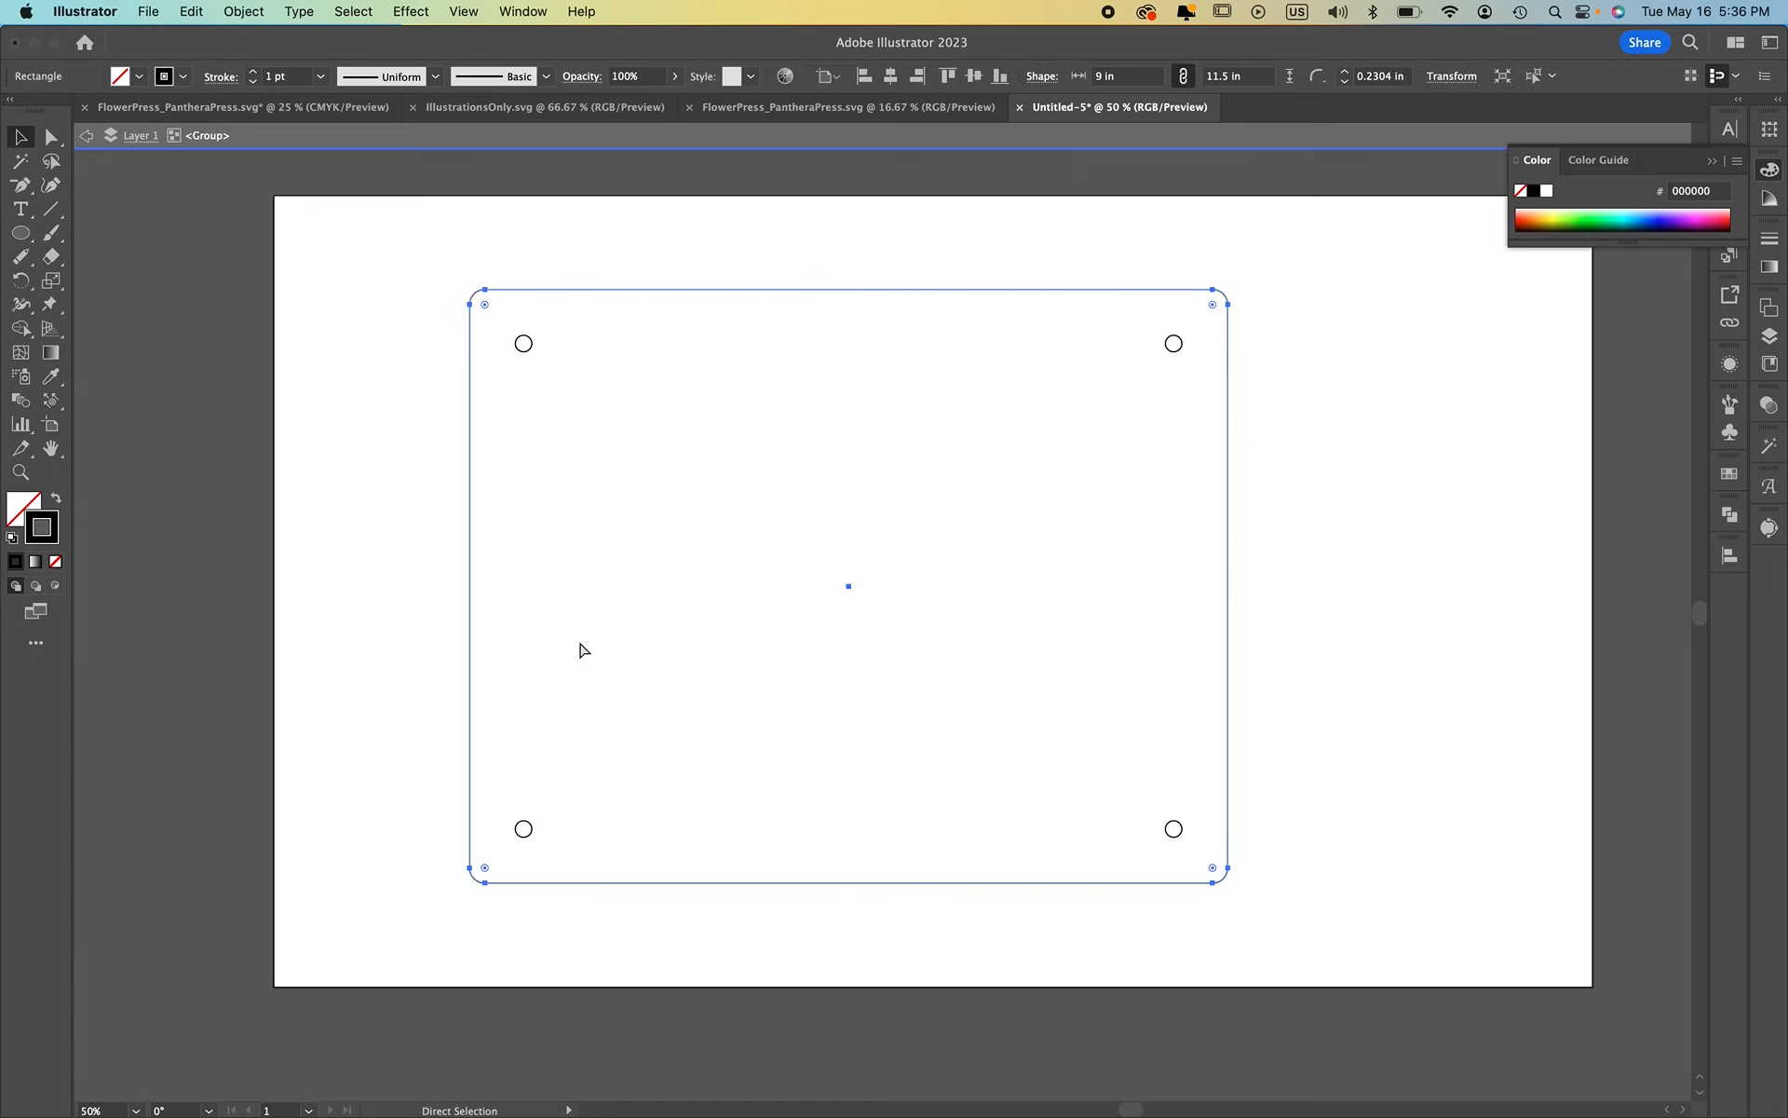
{"action": "double_click", "coordinate": [1339, 561]}
{"action": "key", "text": "v"}
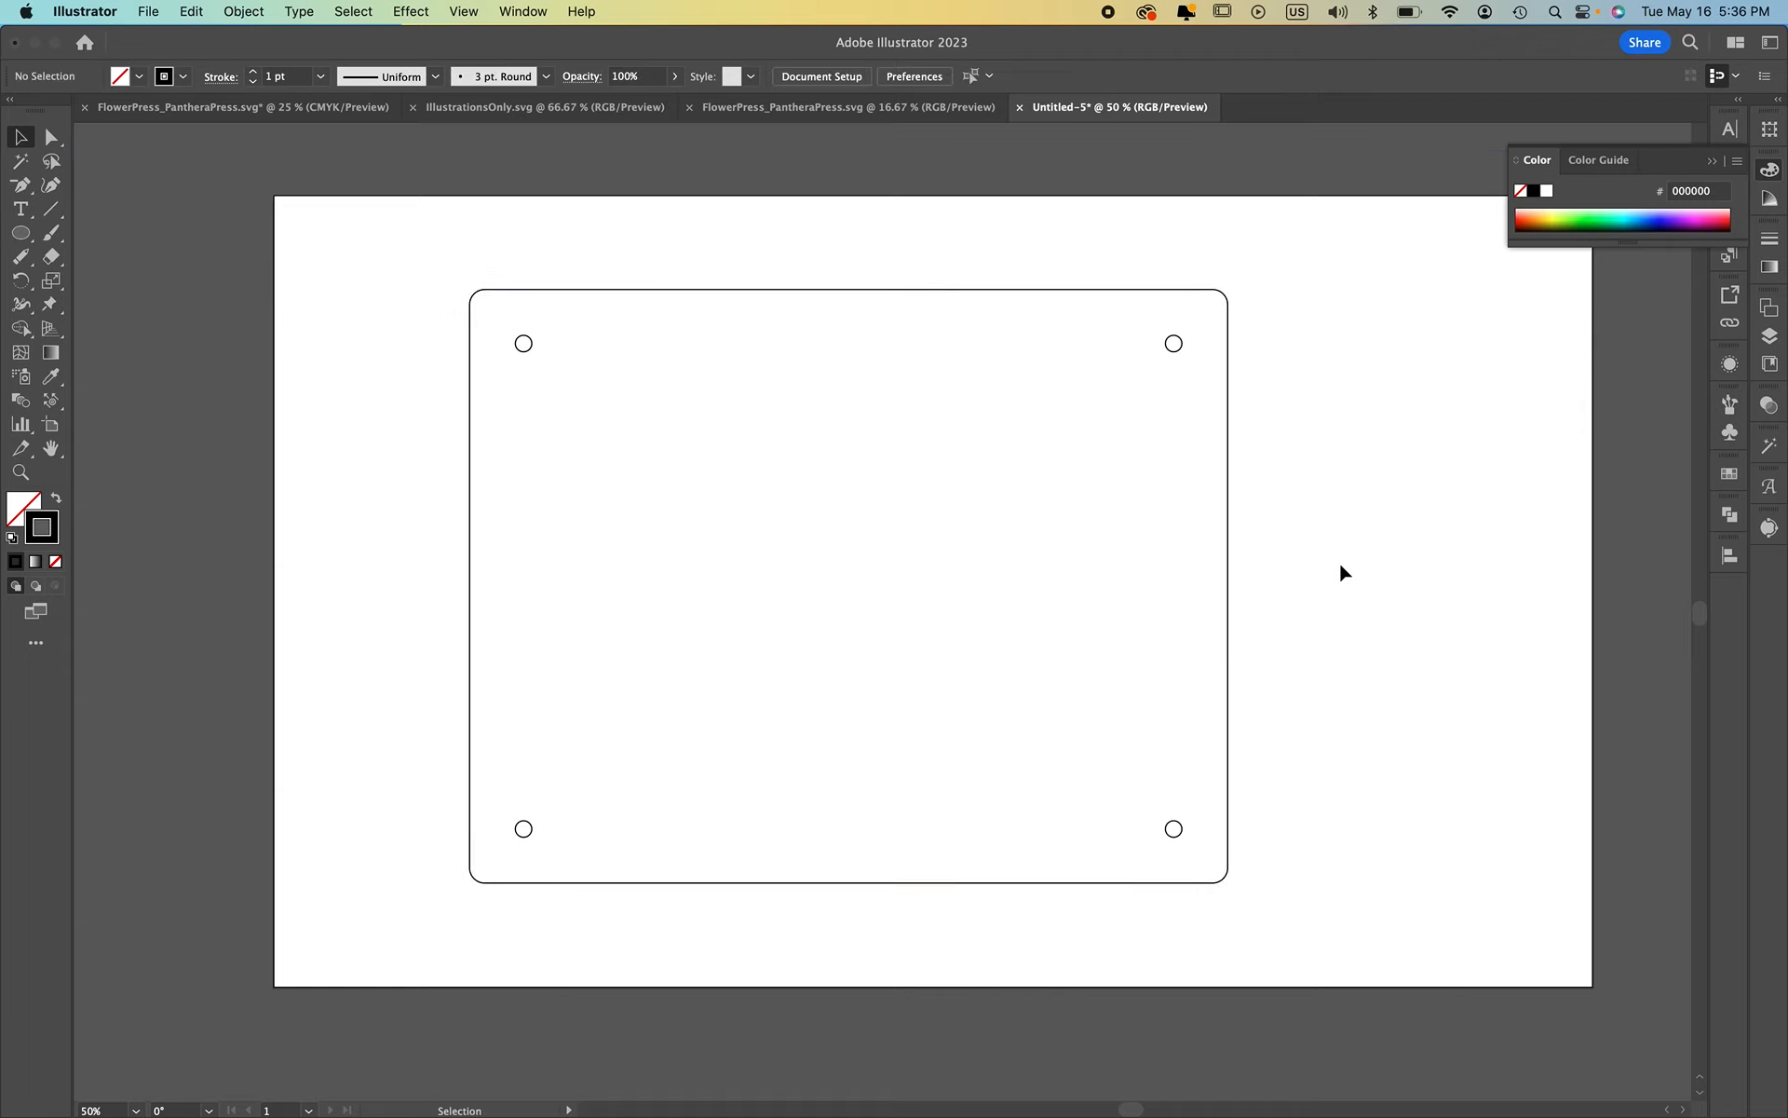
{"action": "key", "text": "super+a"}
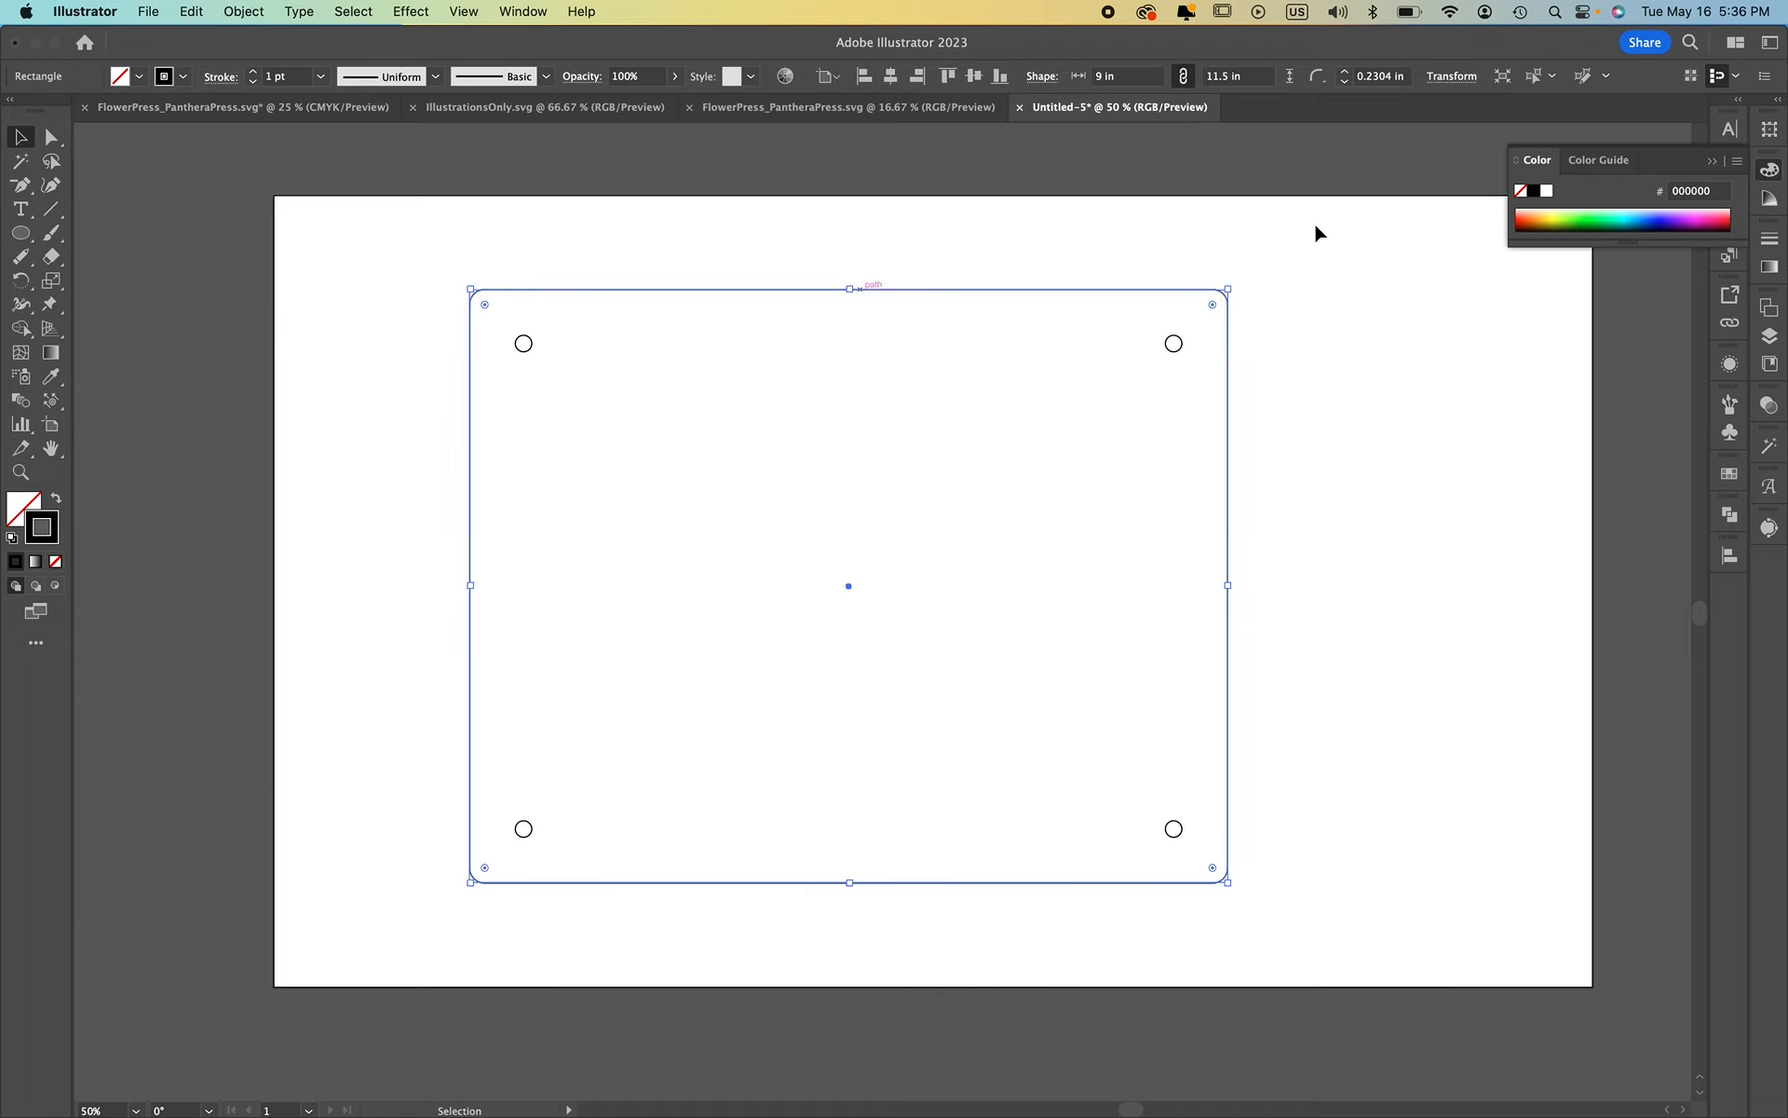
{"action": "left_click", "coordinate": [1709, 212]}
{"action": "key", "text": "super+h"}
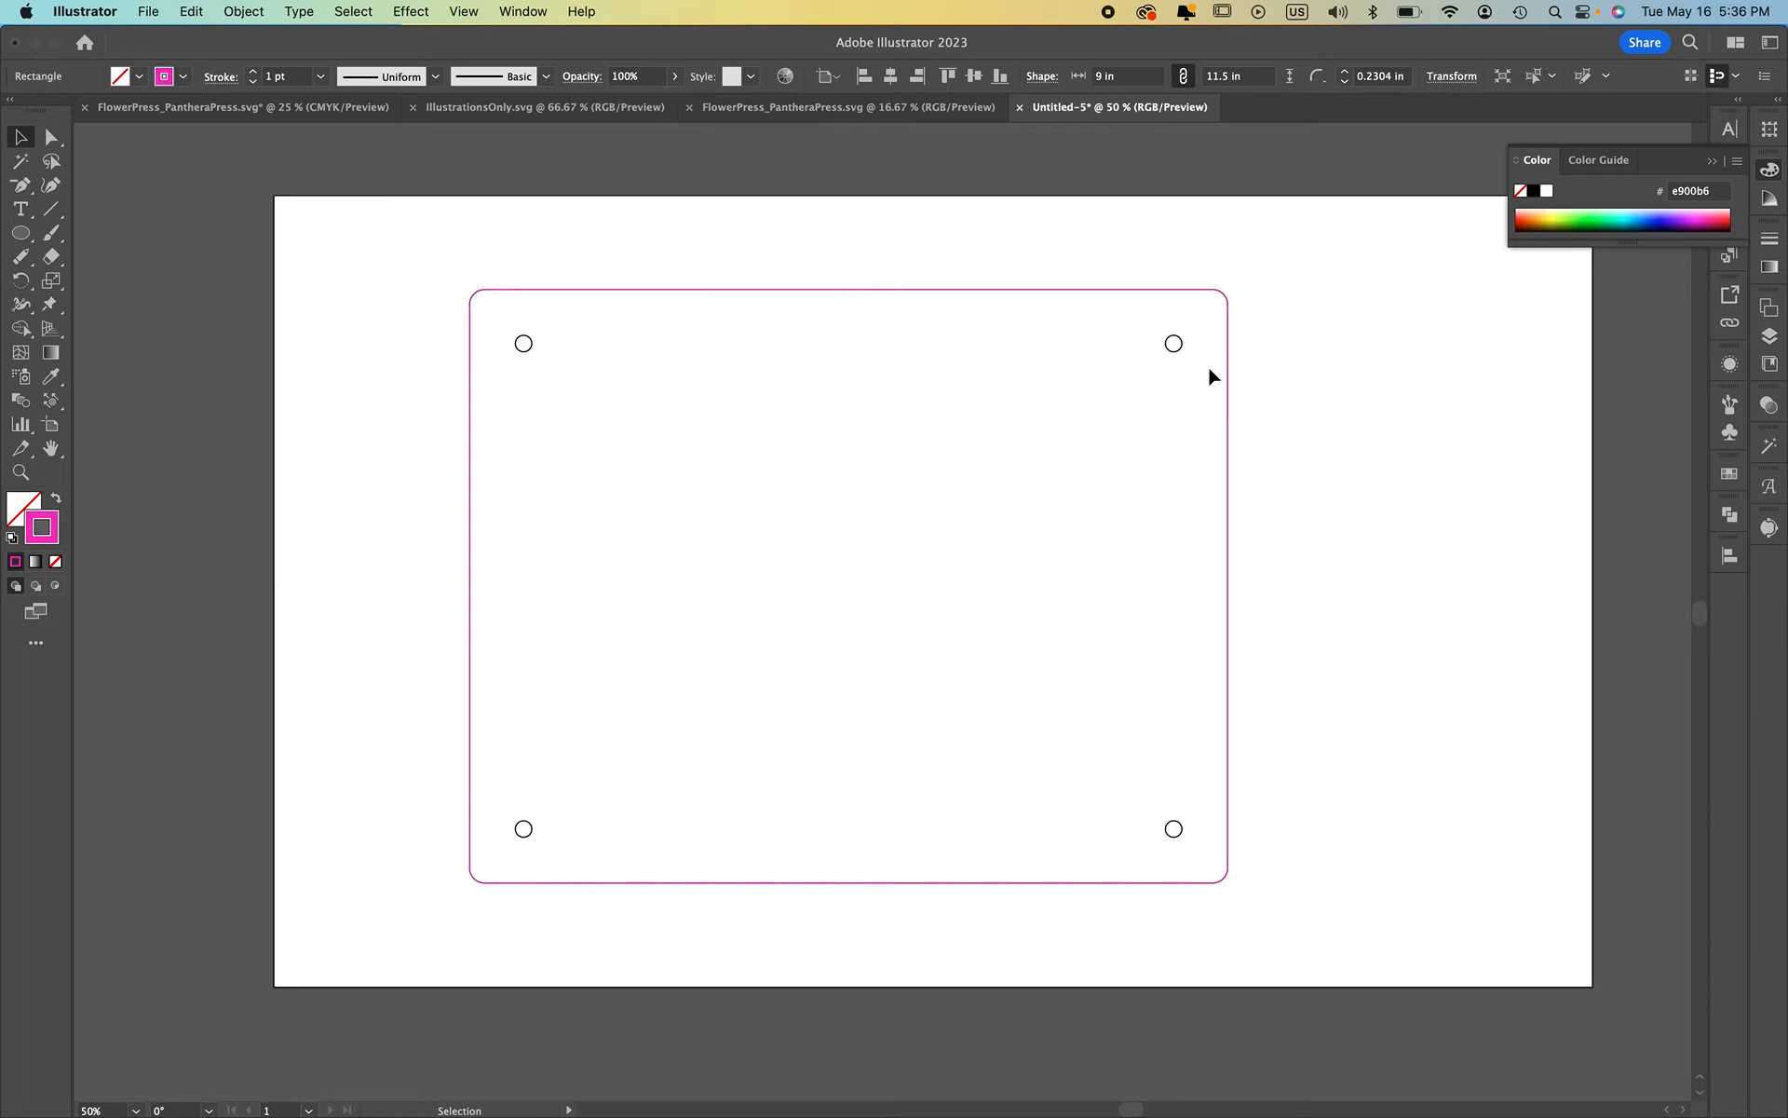
Move the magenta rectangle sideways to check the original outline beneath it, and undo the move
{"action": "left_click_drag", "start_coordinate": [1231, 399], "coordinate": [1366, 399]}
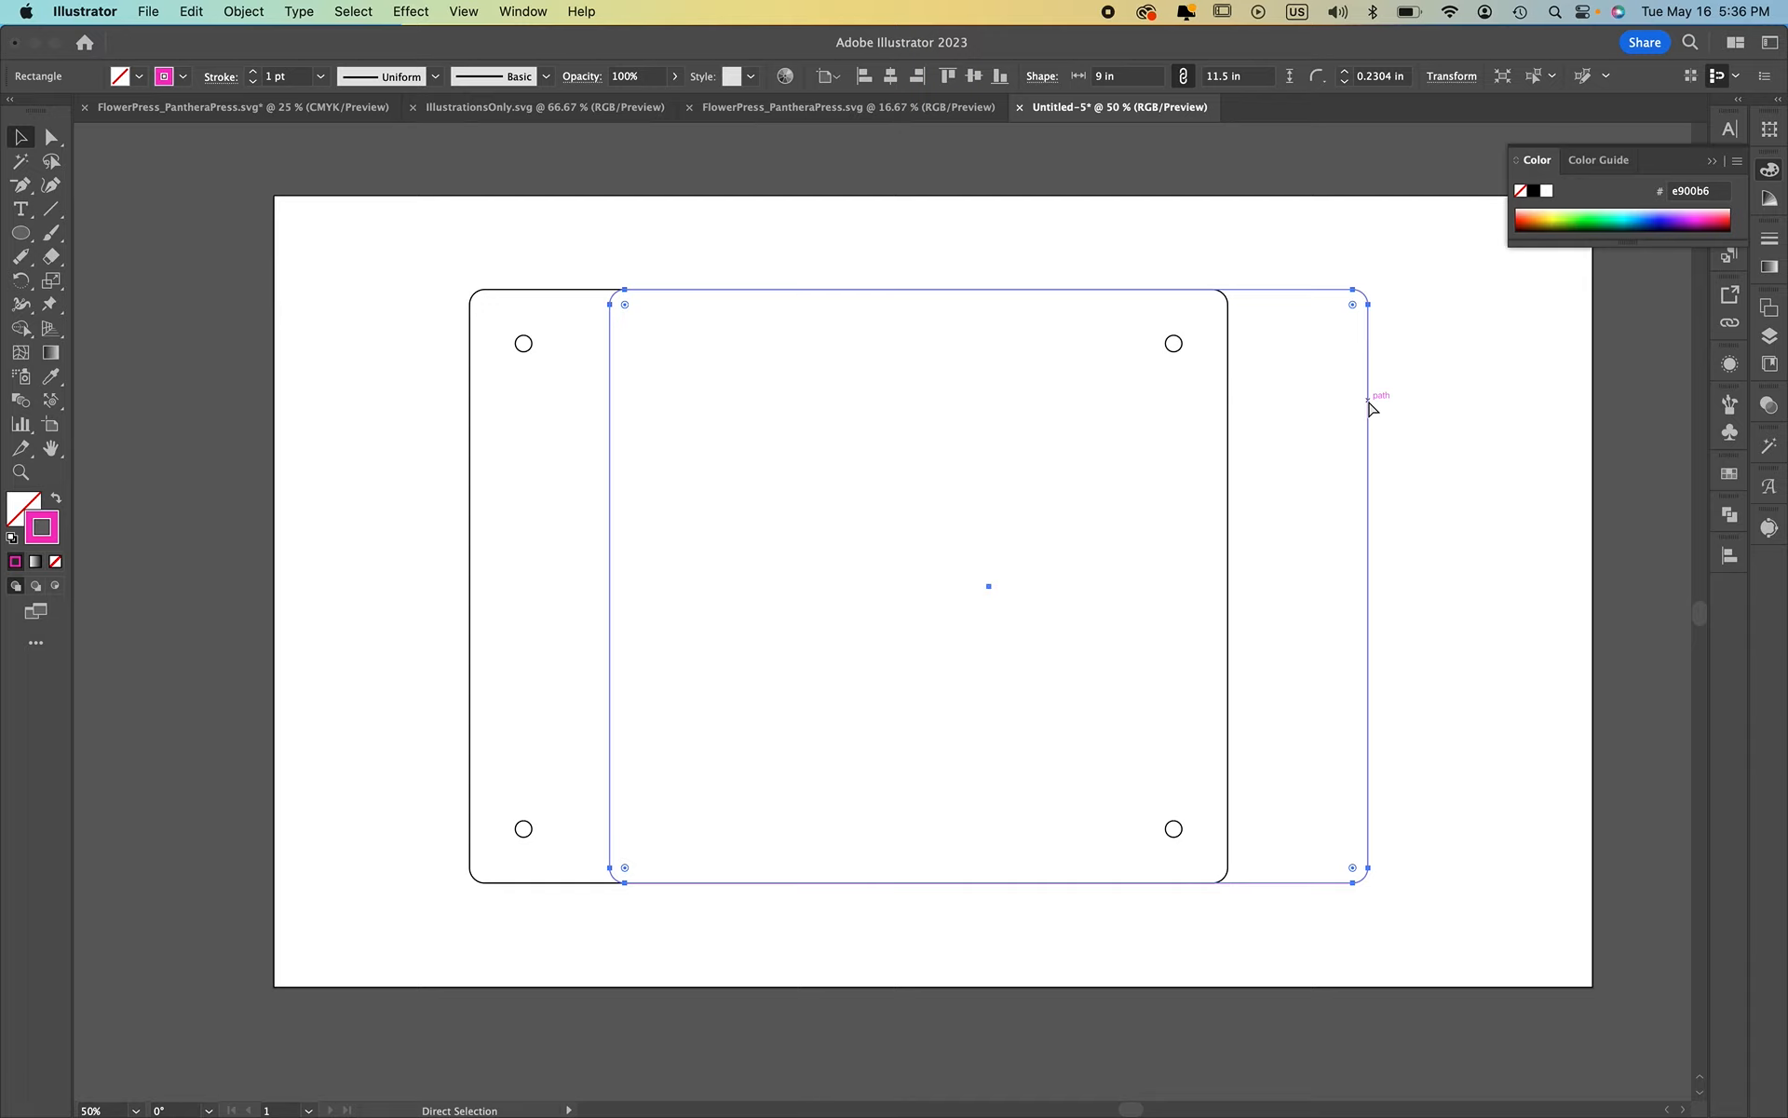
{"action": "key", "text": "super+z"}
{"action": "left_click", "coordinate": [1355, 462]}
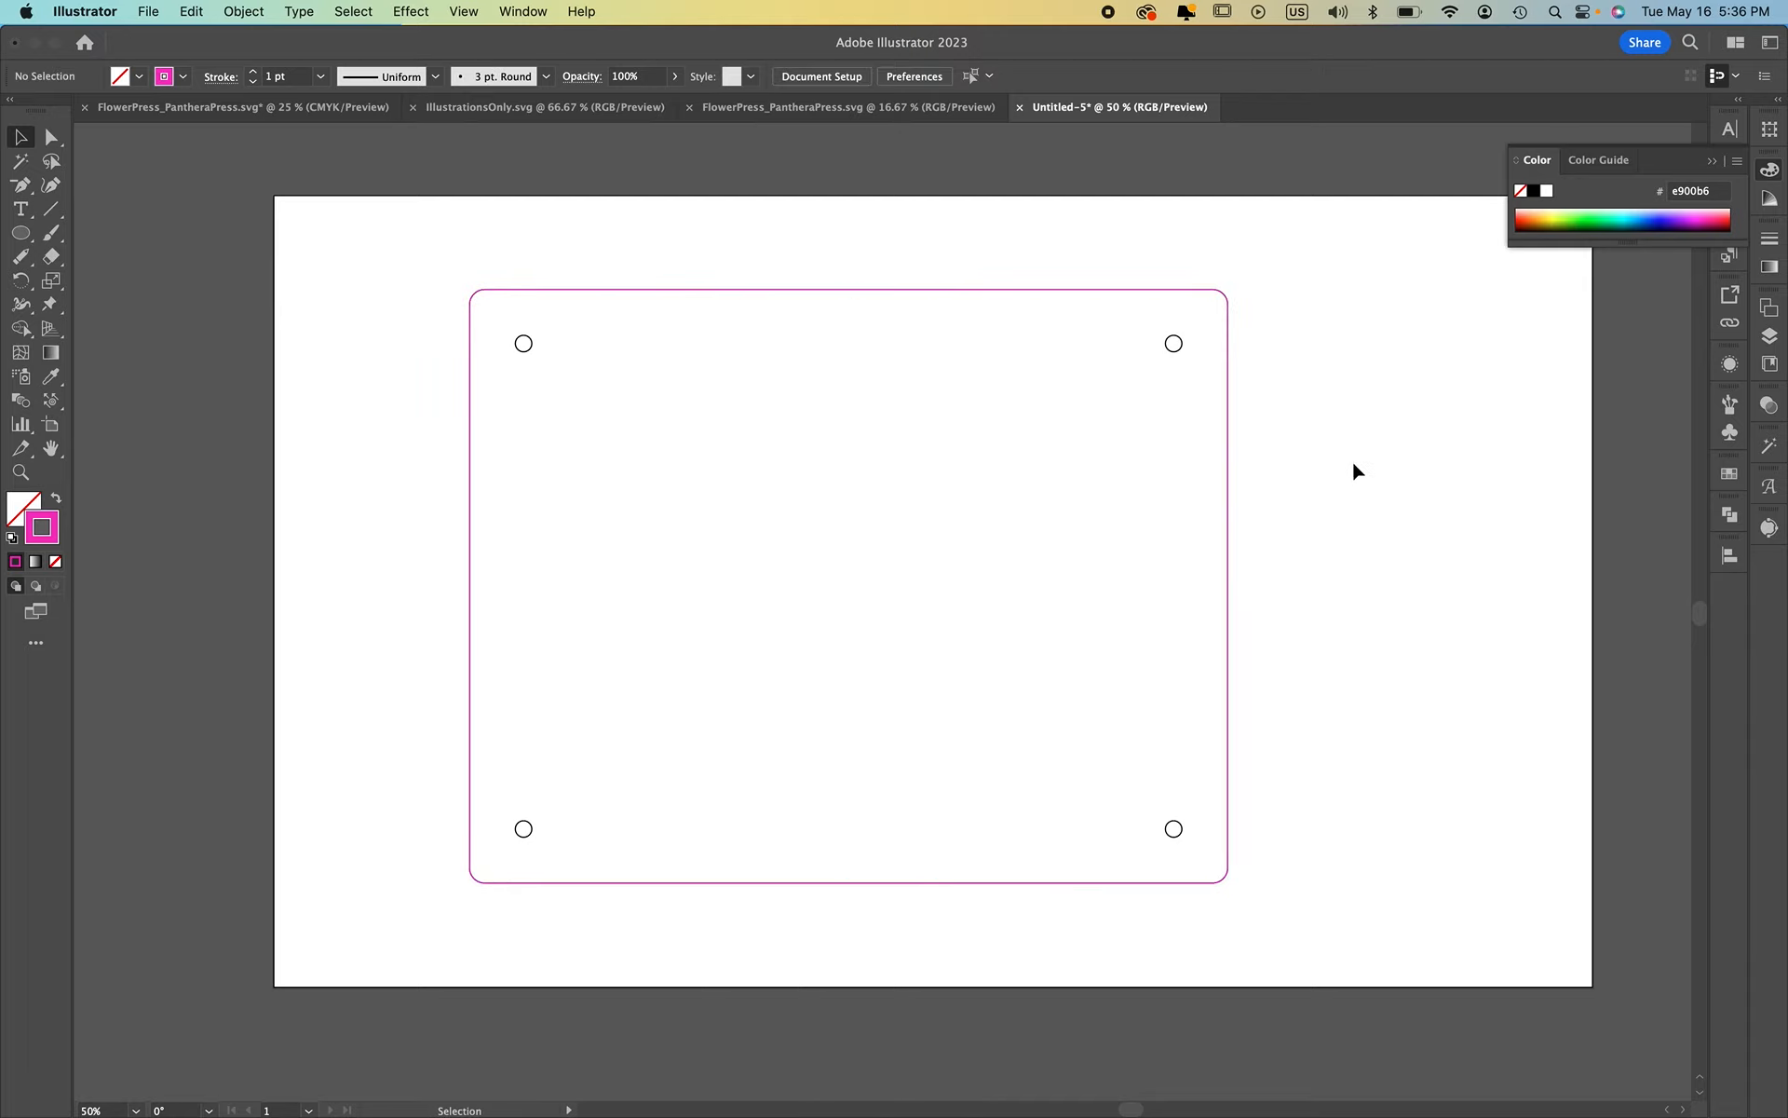
Offset the magenta rectangle's path by -0.2 in with round joins
{"action": "left_click", "coordinate": [1228, 432]}
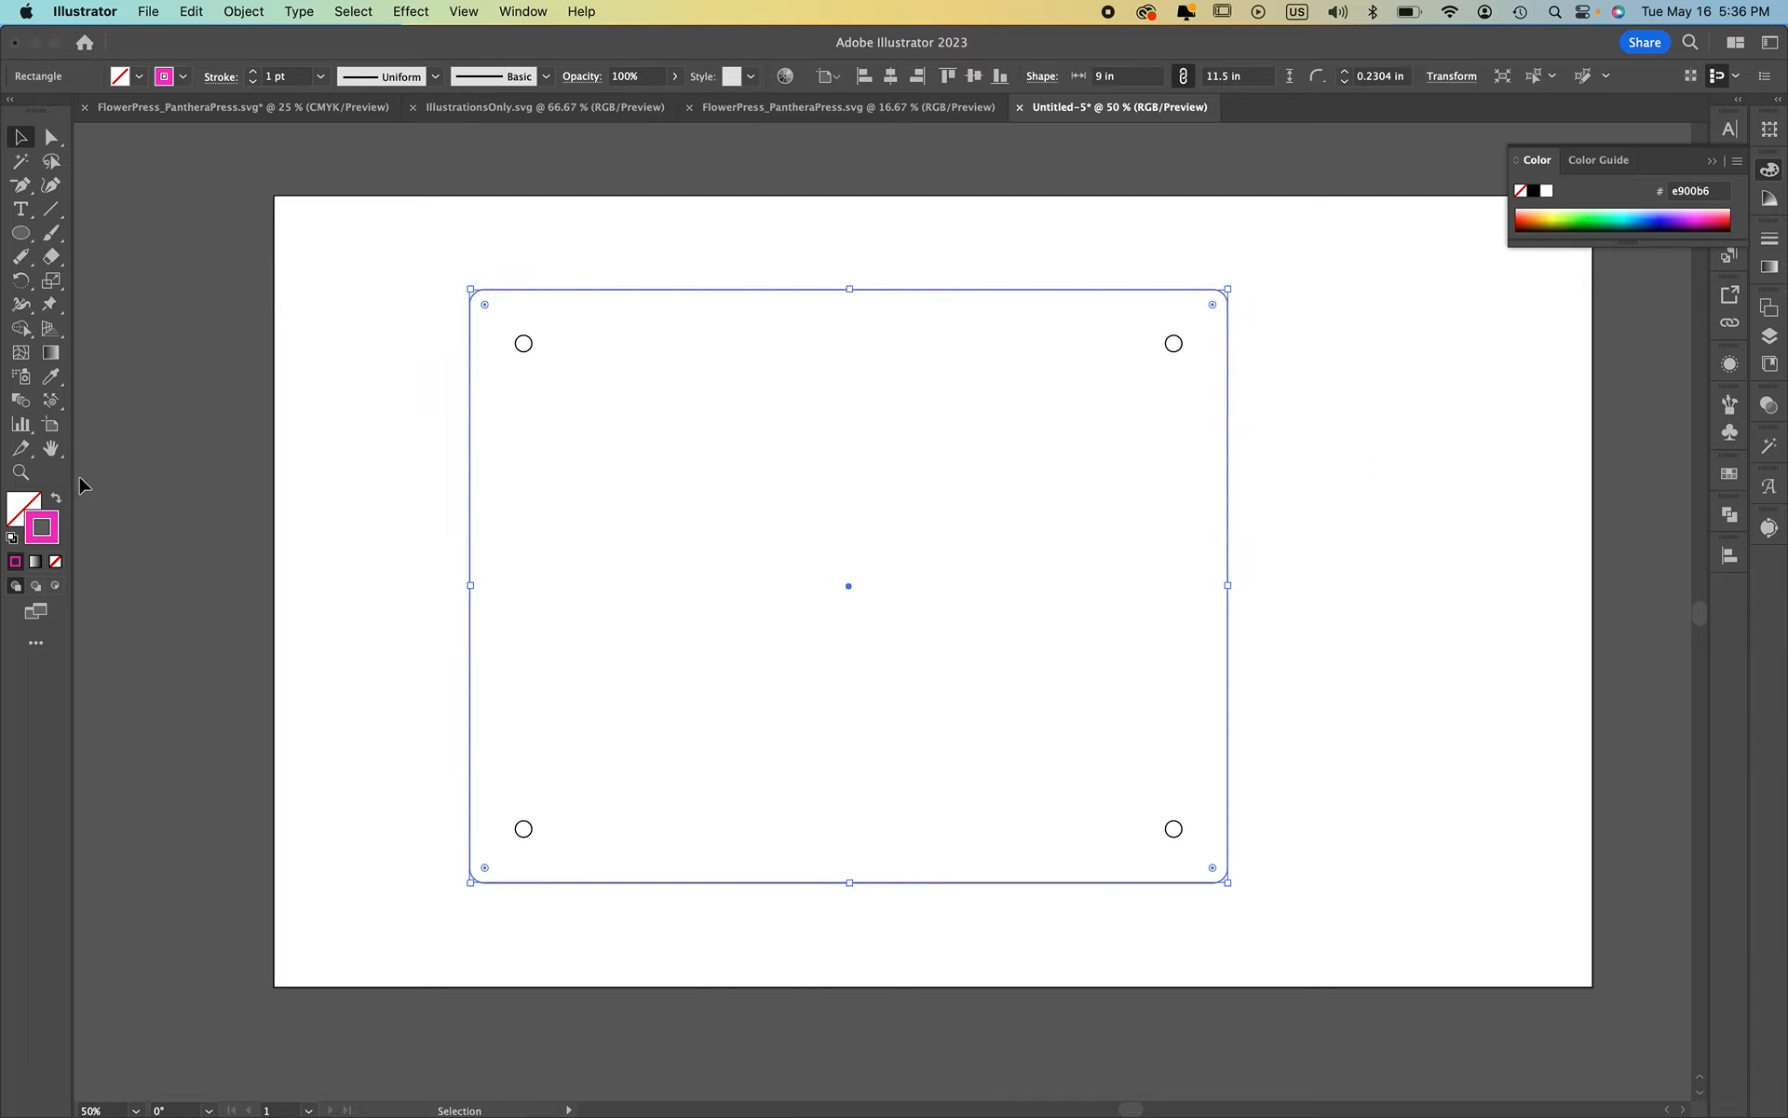
{"action": "left_click", "coordinate": [243, 11]}
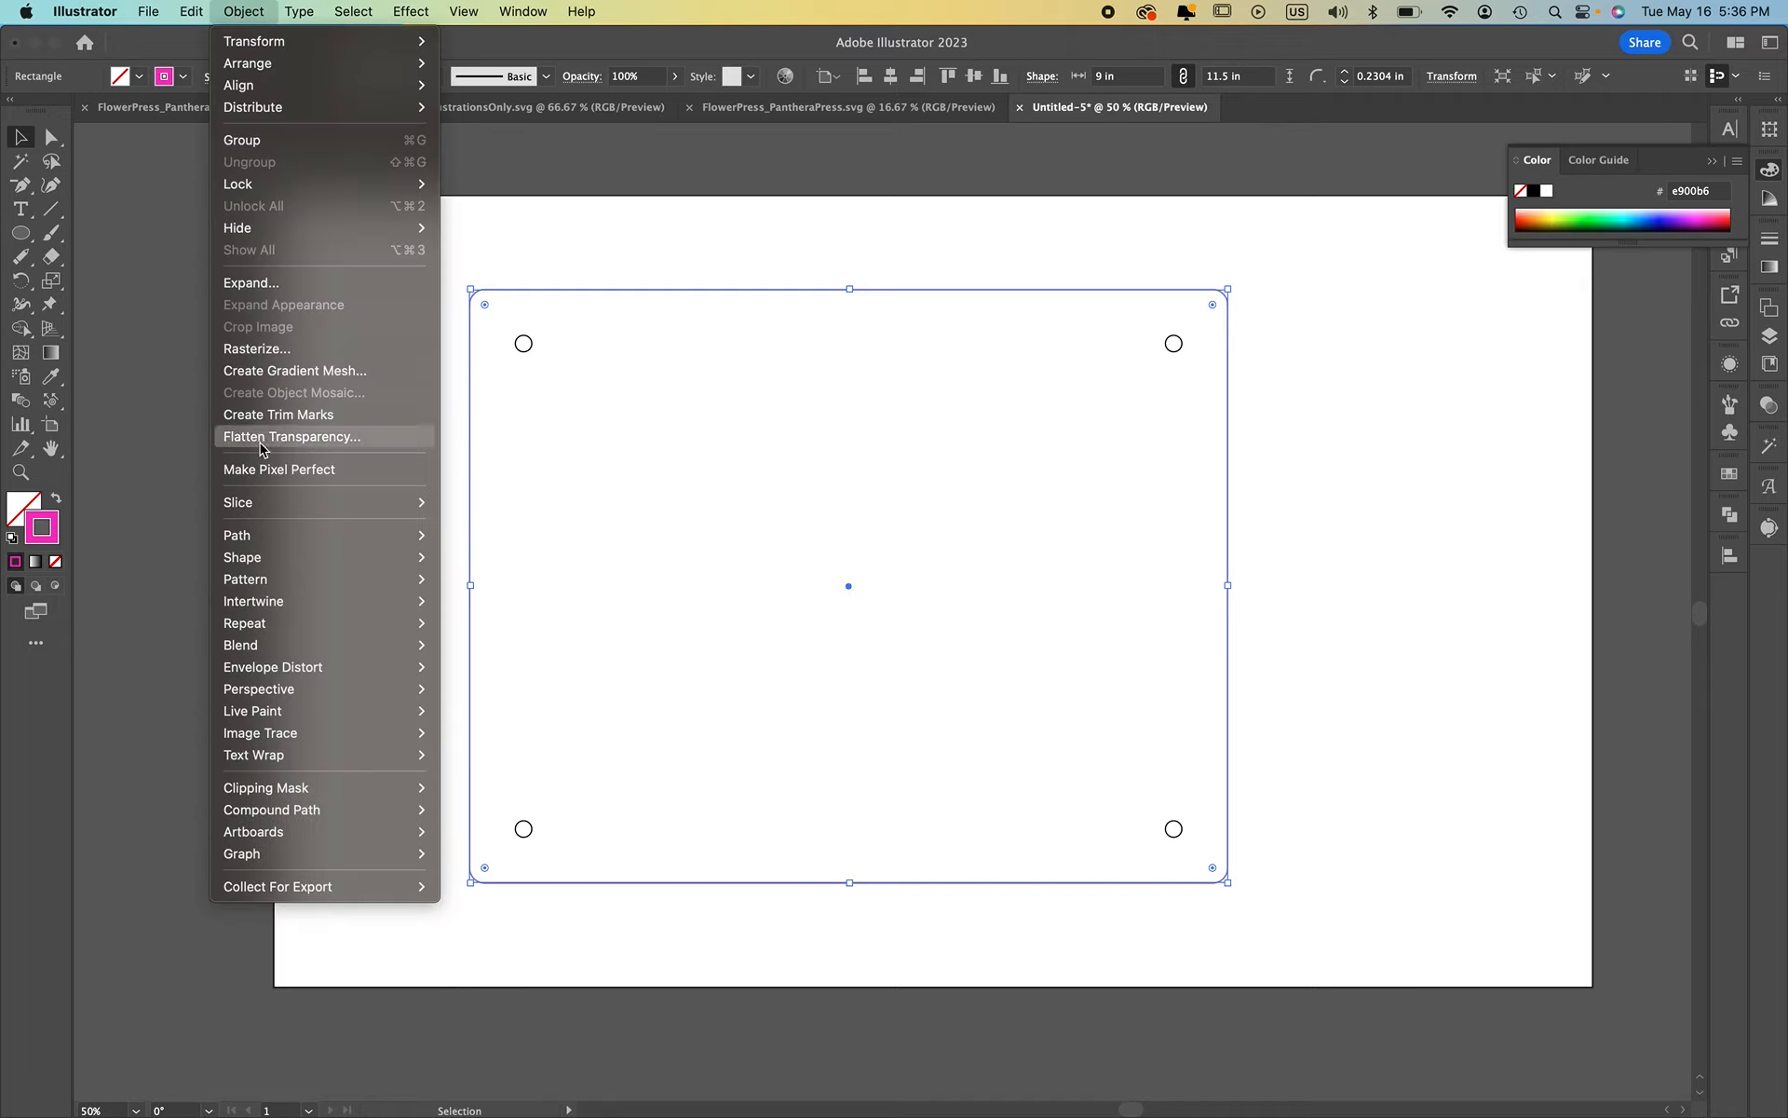
{"action": "mouse_move", "coordinate": [270, 544]}
{"action": "left_click", "coordinate": [512, 611]}
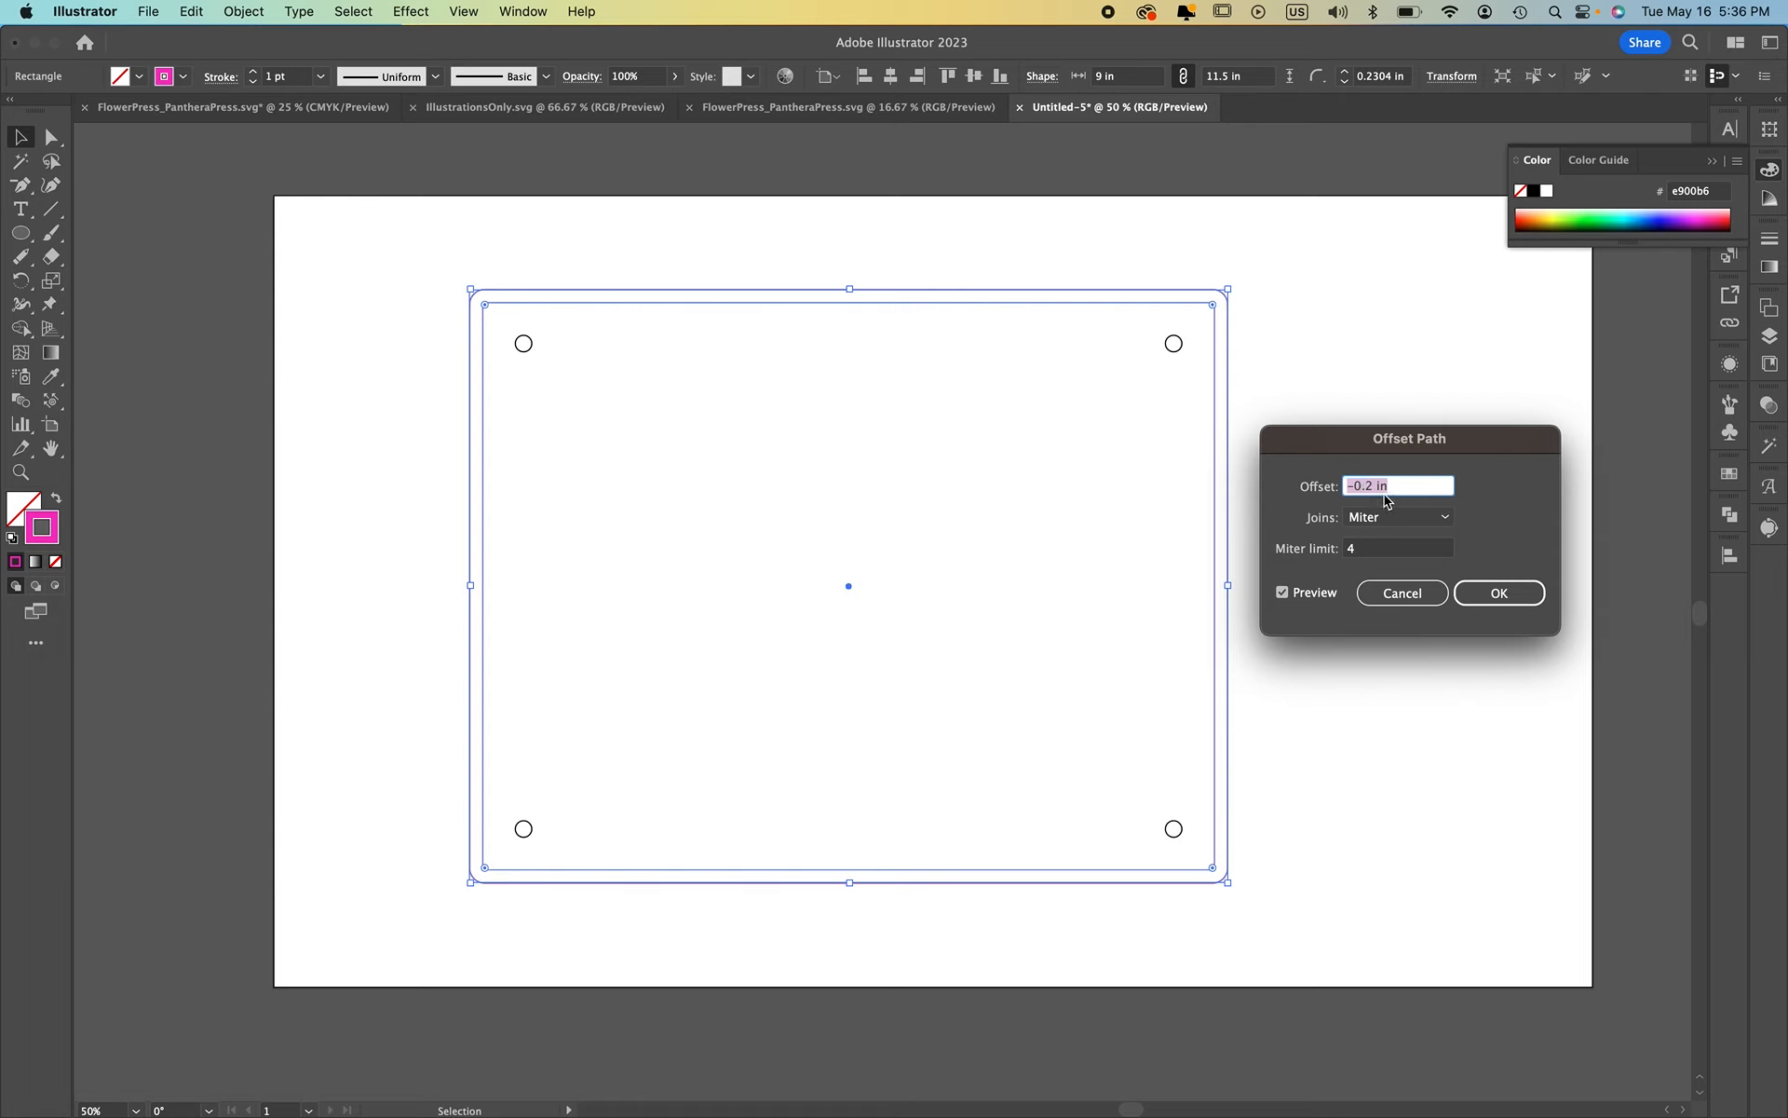
{"action": "left_click", "coordinate": [1443, 518]}
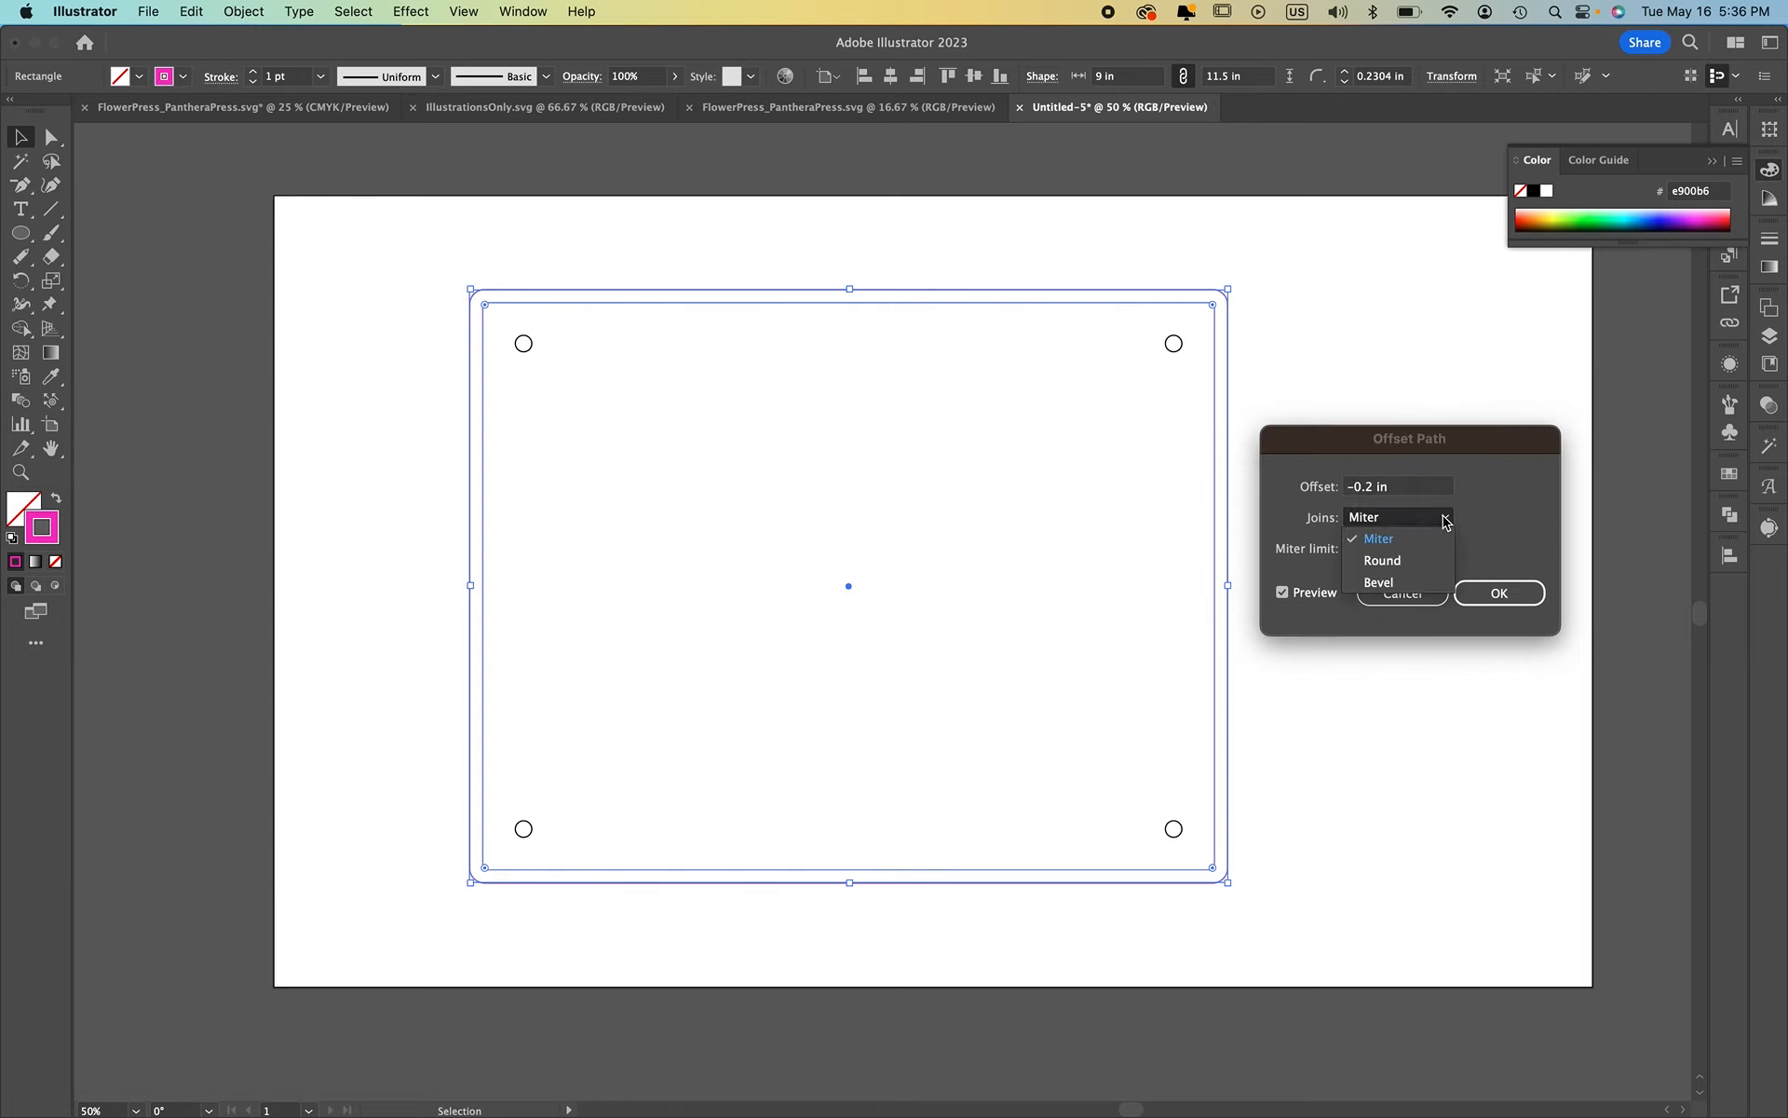
{"action": "left_click", "coordinate": [1414, 561]}
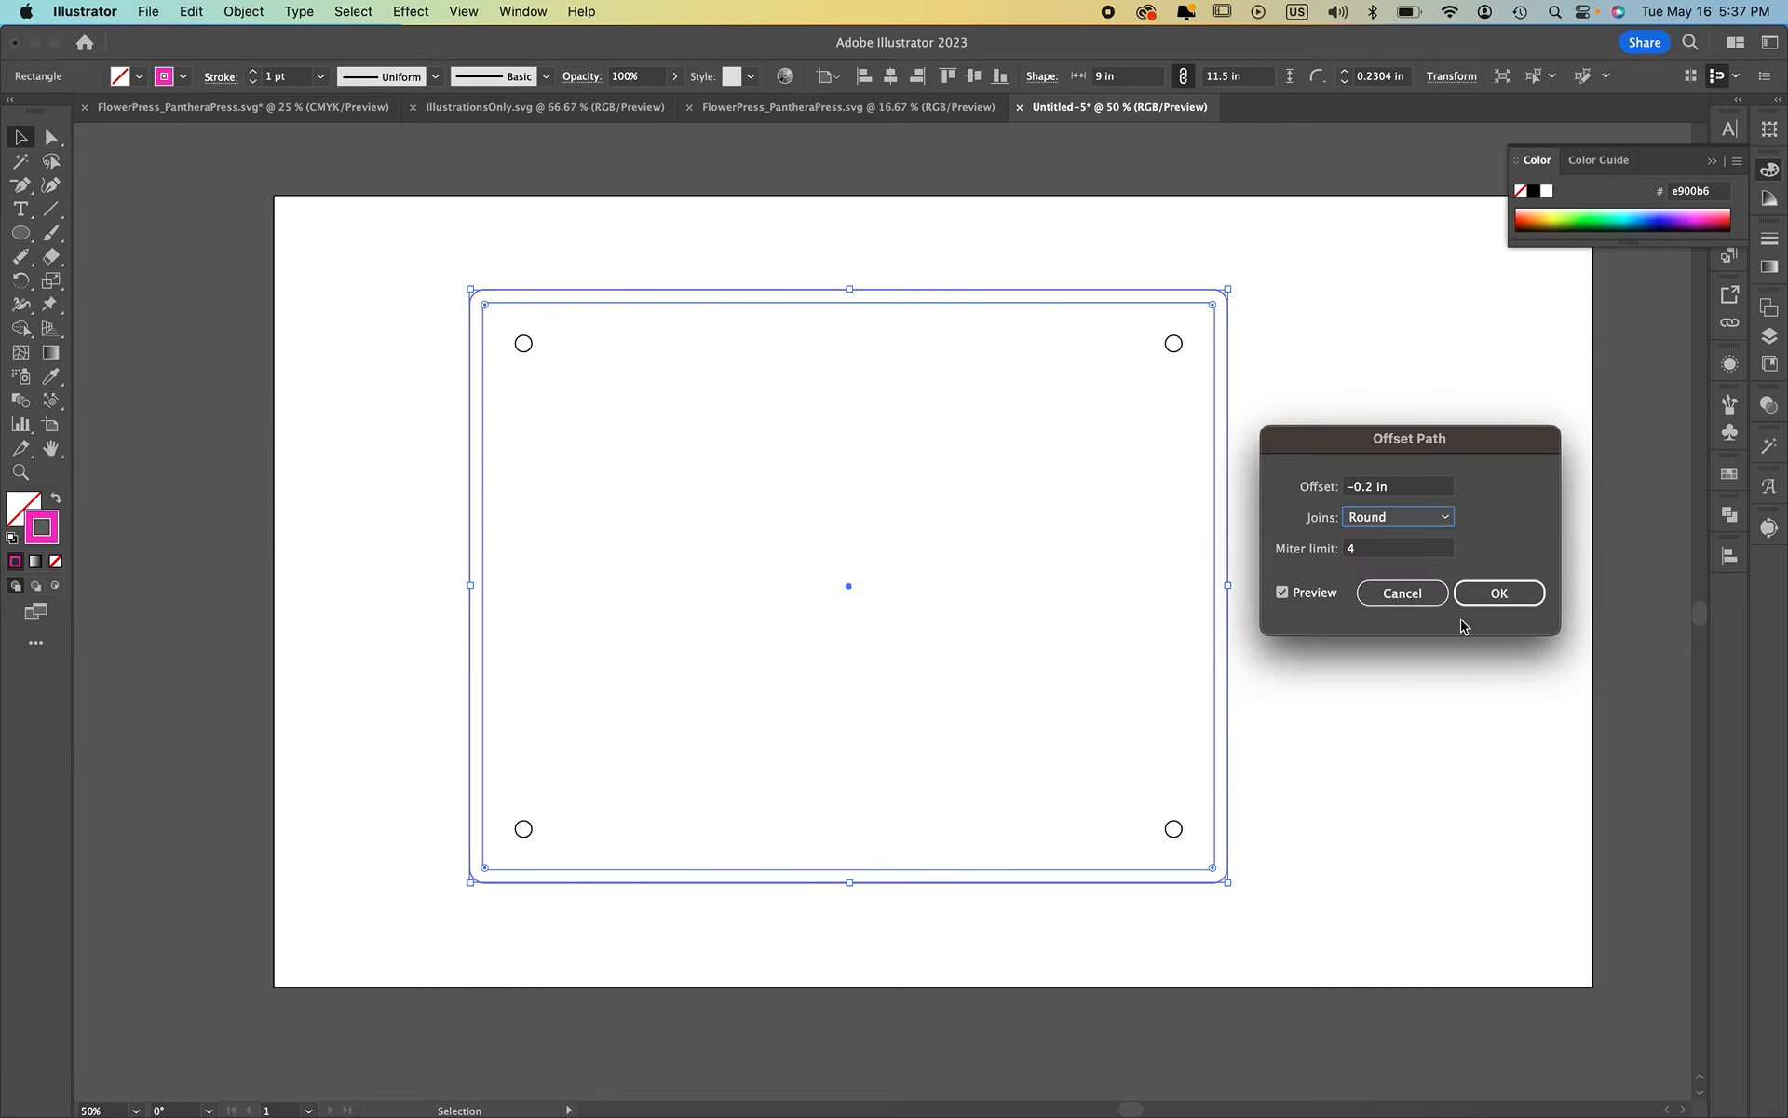
{"action": "left_click", "coordinate": [1504, 594]}
{"action": "left_click", "coordinate": [1466, 583]}
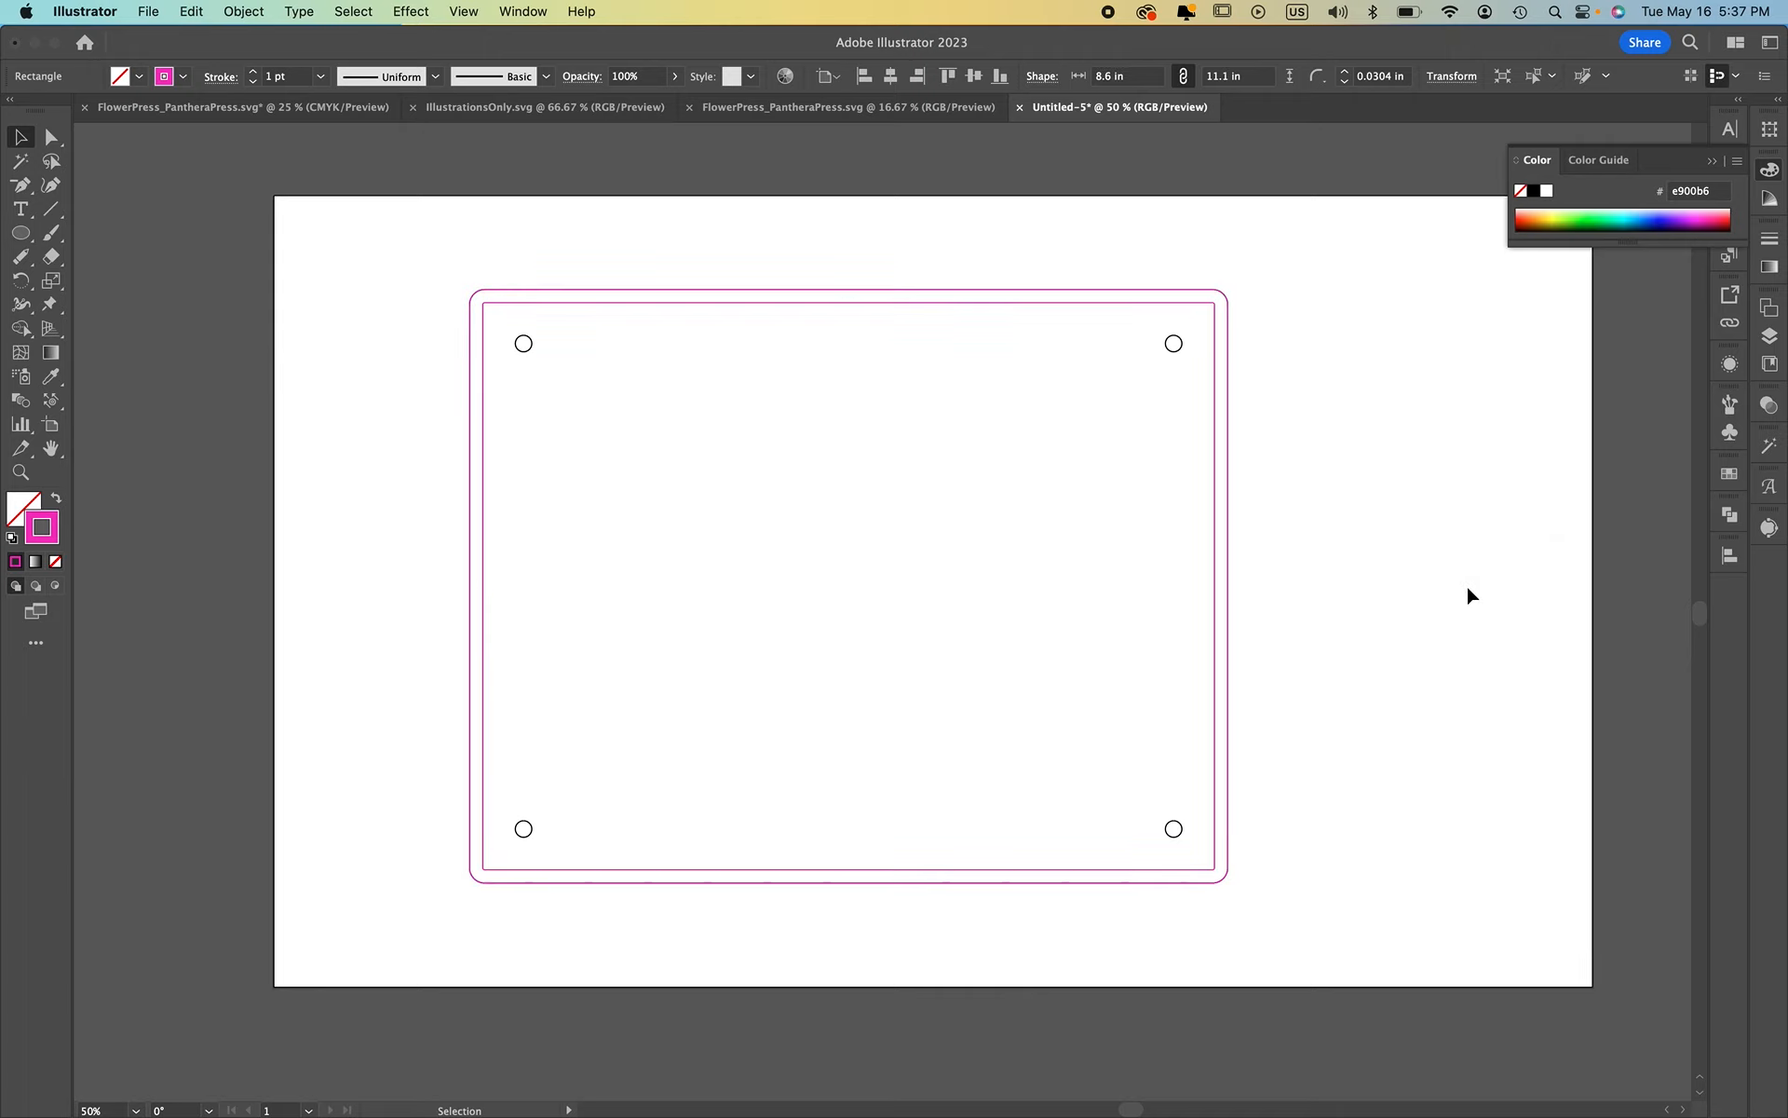
Move the outer magenta rectangle off the board and remove it, keeping the inner offset outline
{"action": "left_click_drag", "start_coordinate": [1228, 455], "coordinate": [1394, 445]}
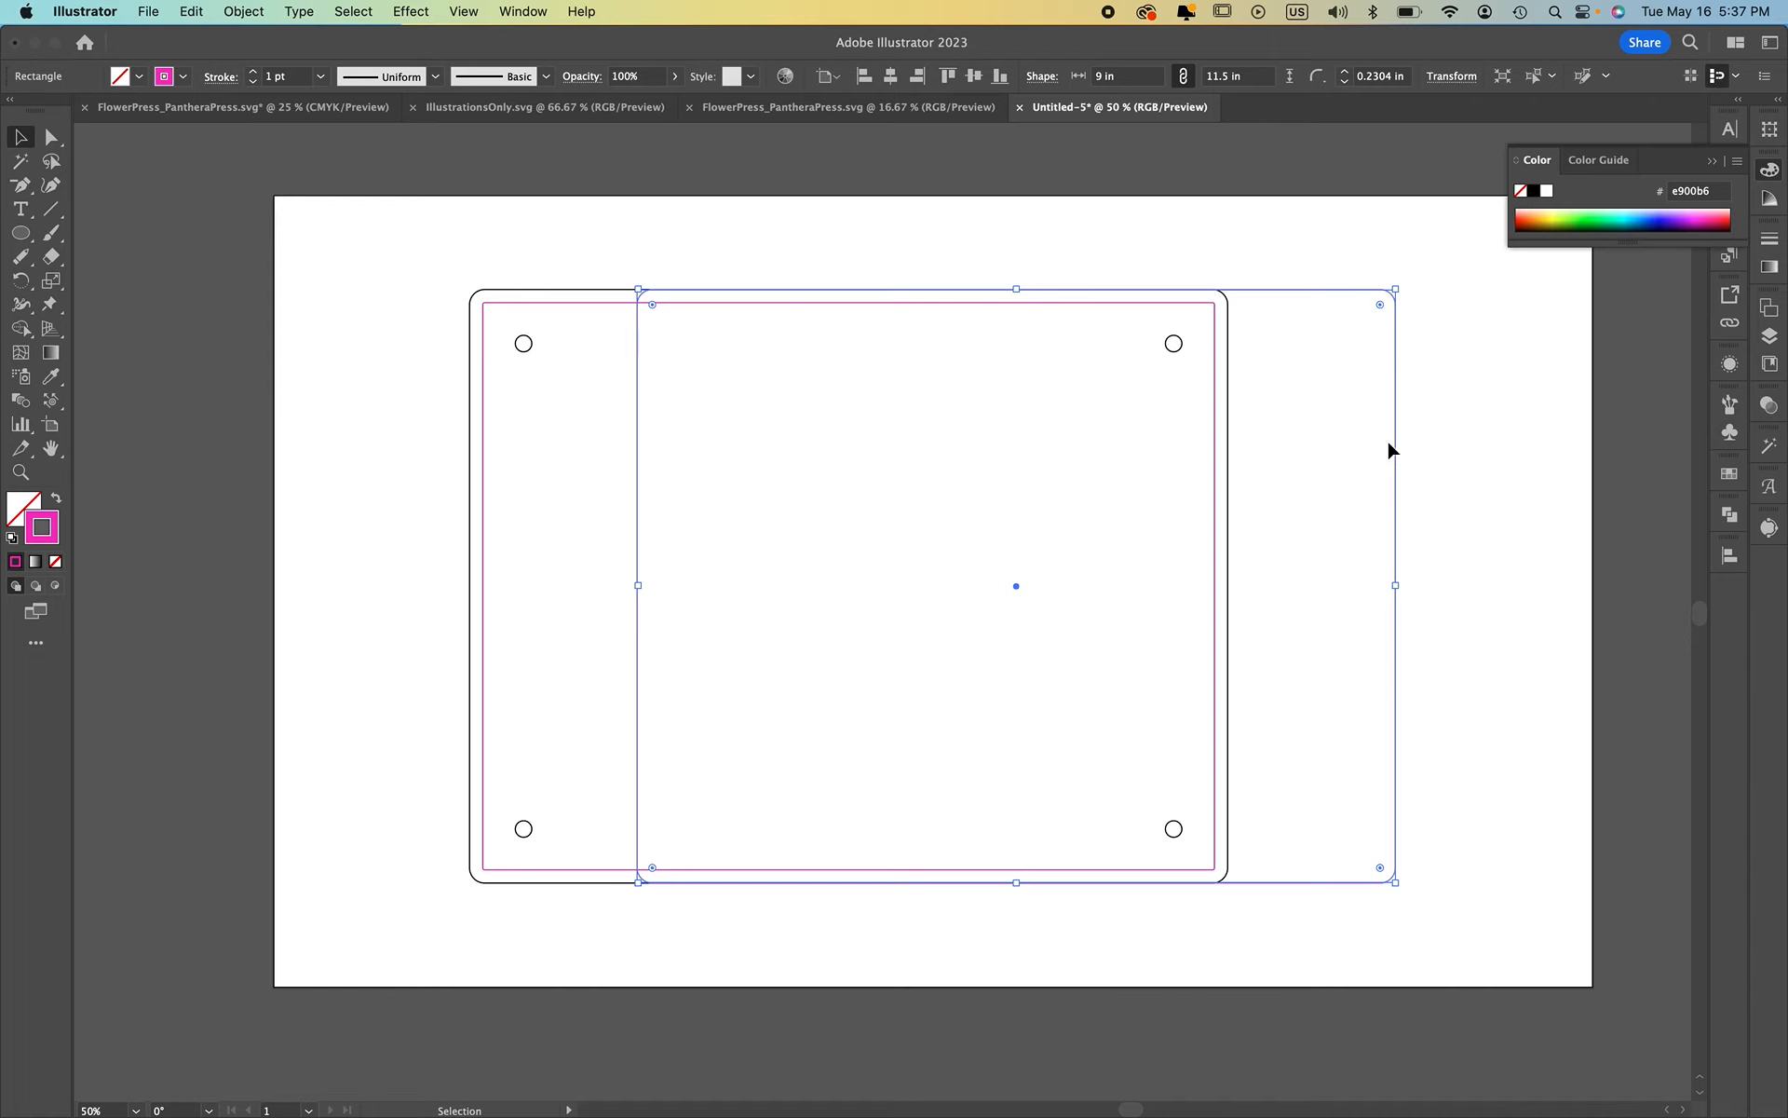
{"action": "key", "text": "super+z"}
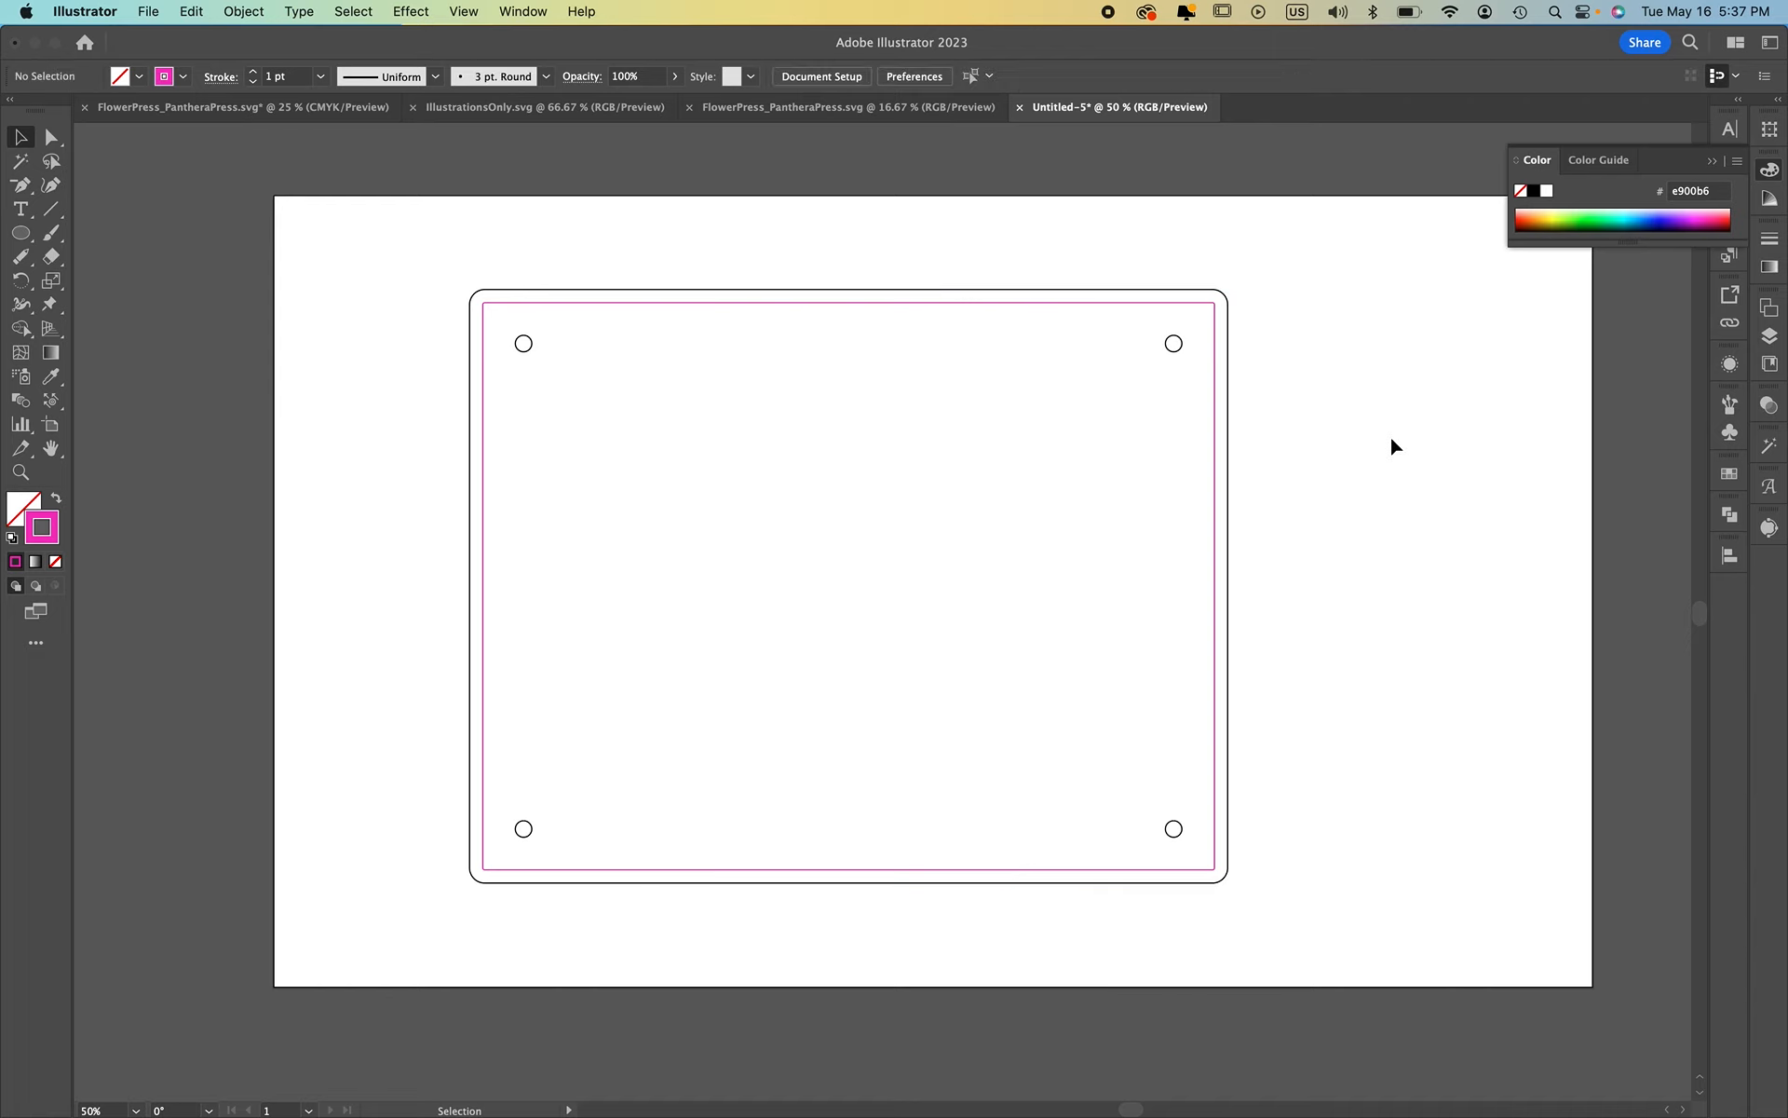
{"action": "left_click", "coordinate": [1227, 395]}
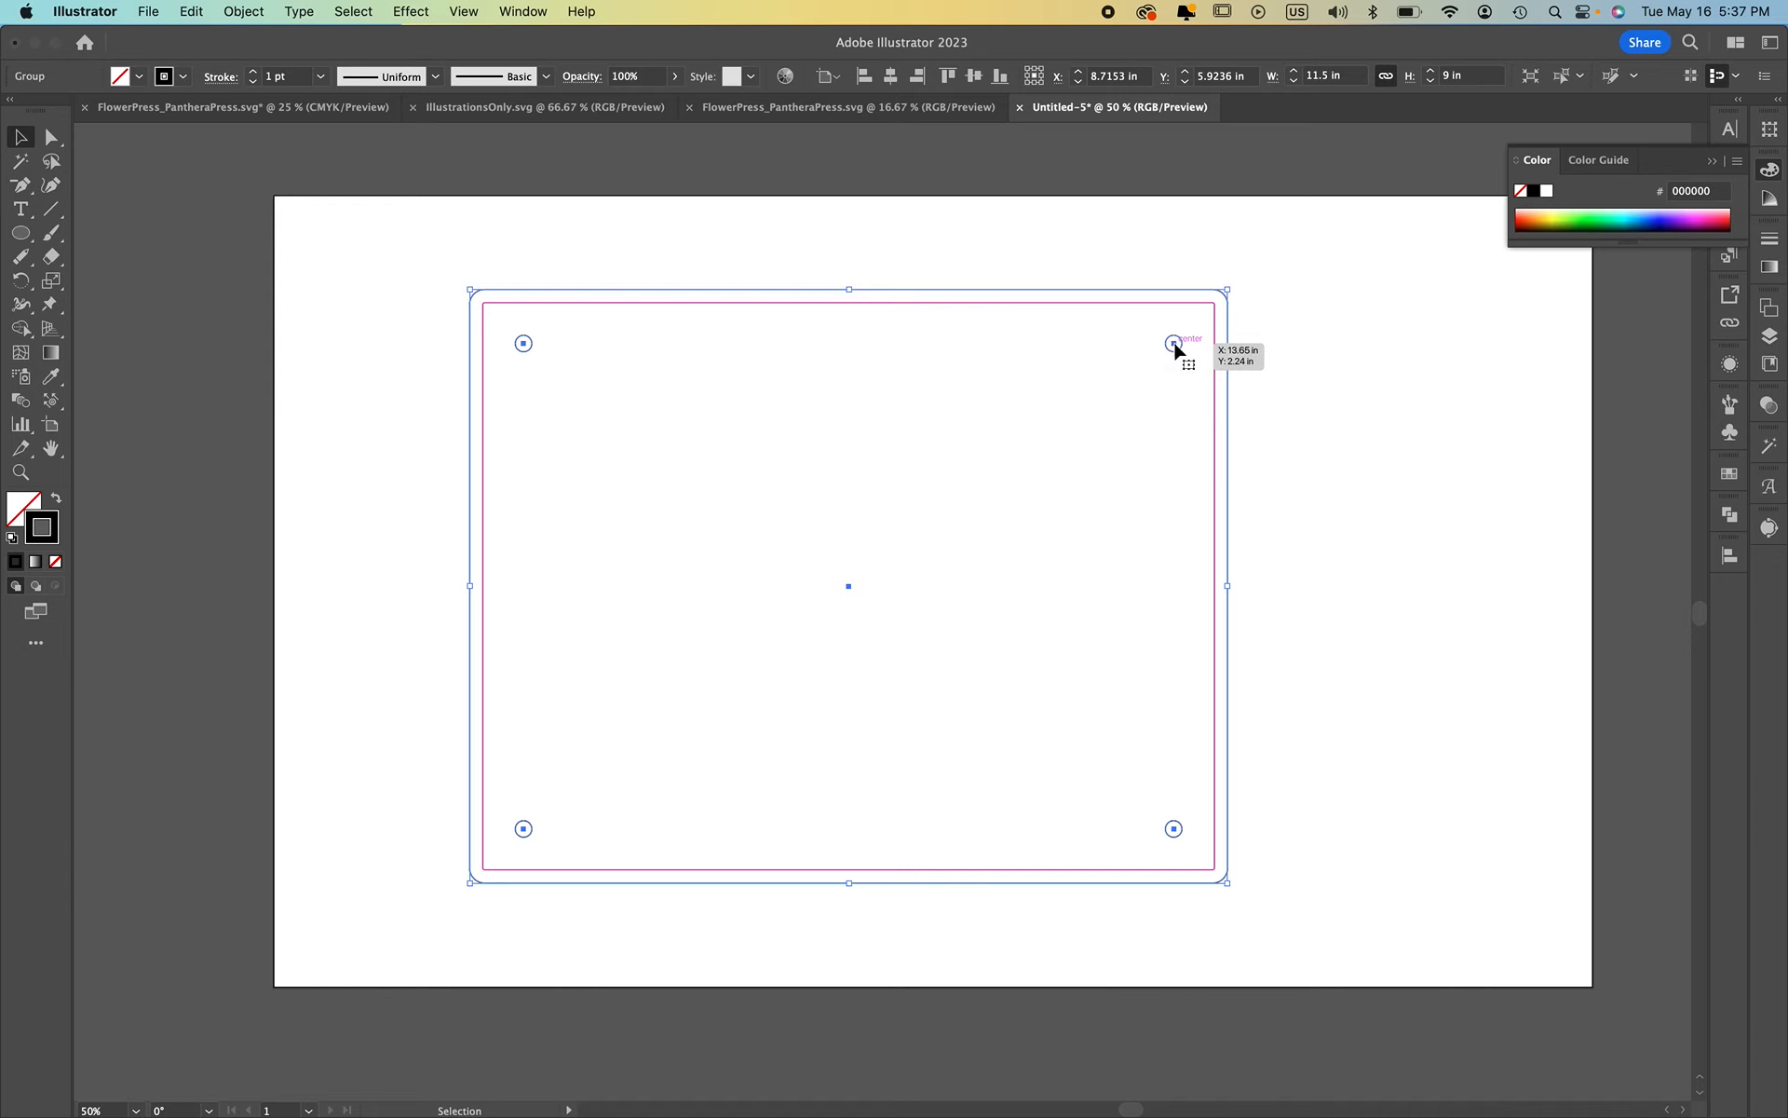
{"action": "left_click", "coordinate": [1329, 347]}
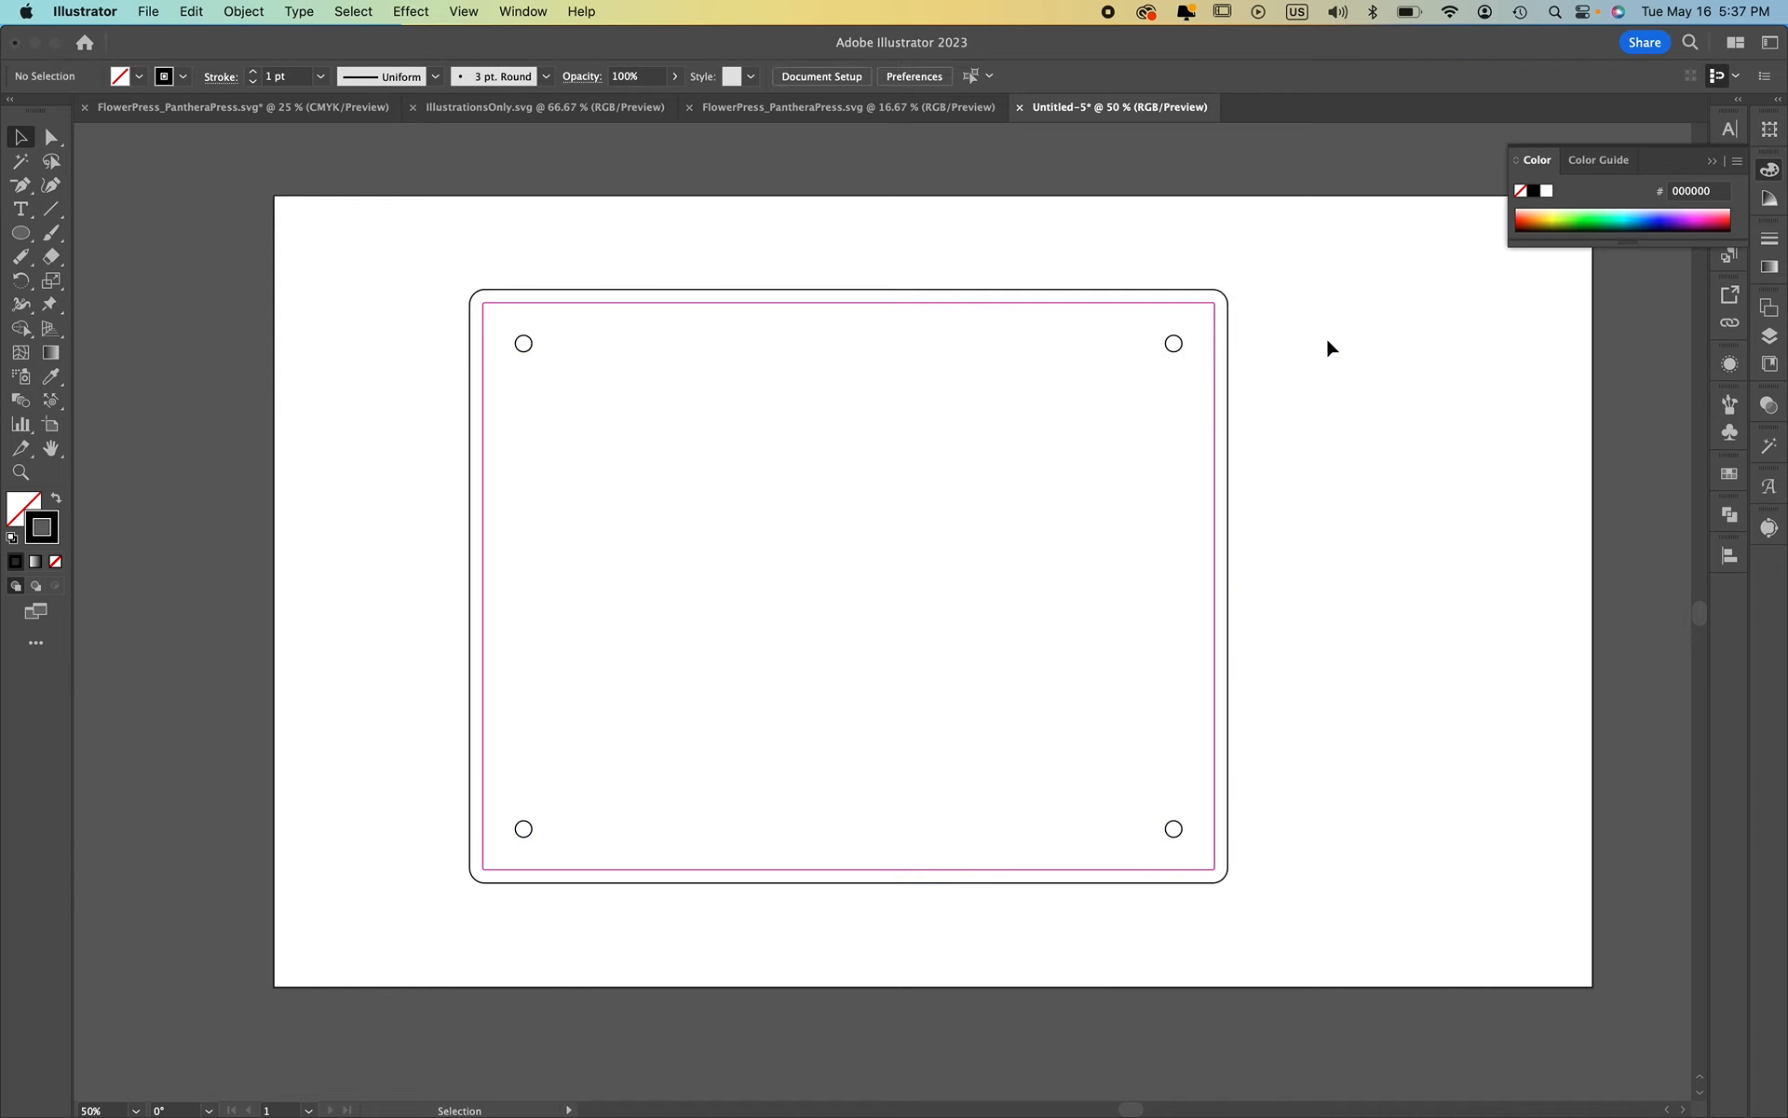
Increase the corner rounding of the inner magenta outline so it follows the board's rounded corners
{"action": "left_click", "coordinate": [1216, 326]}
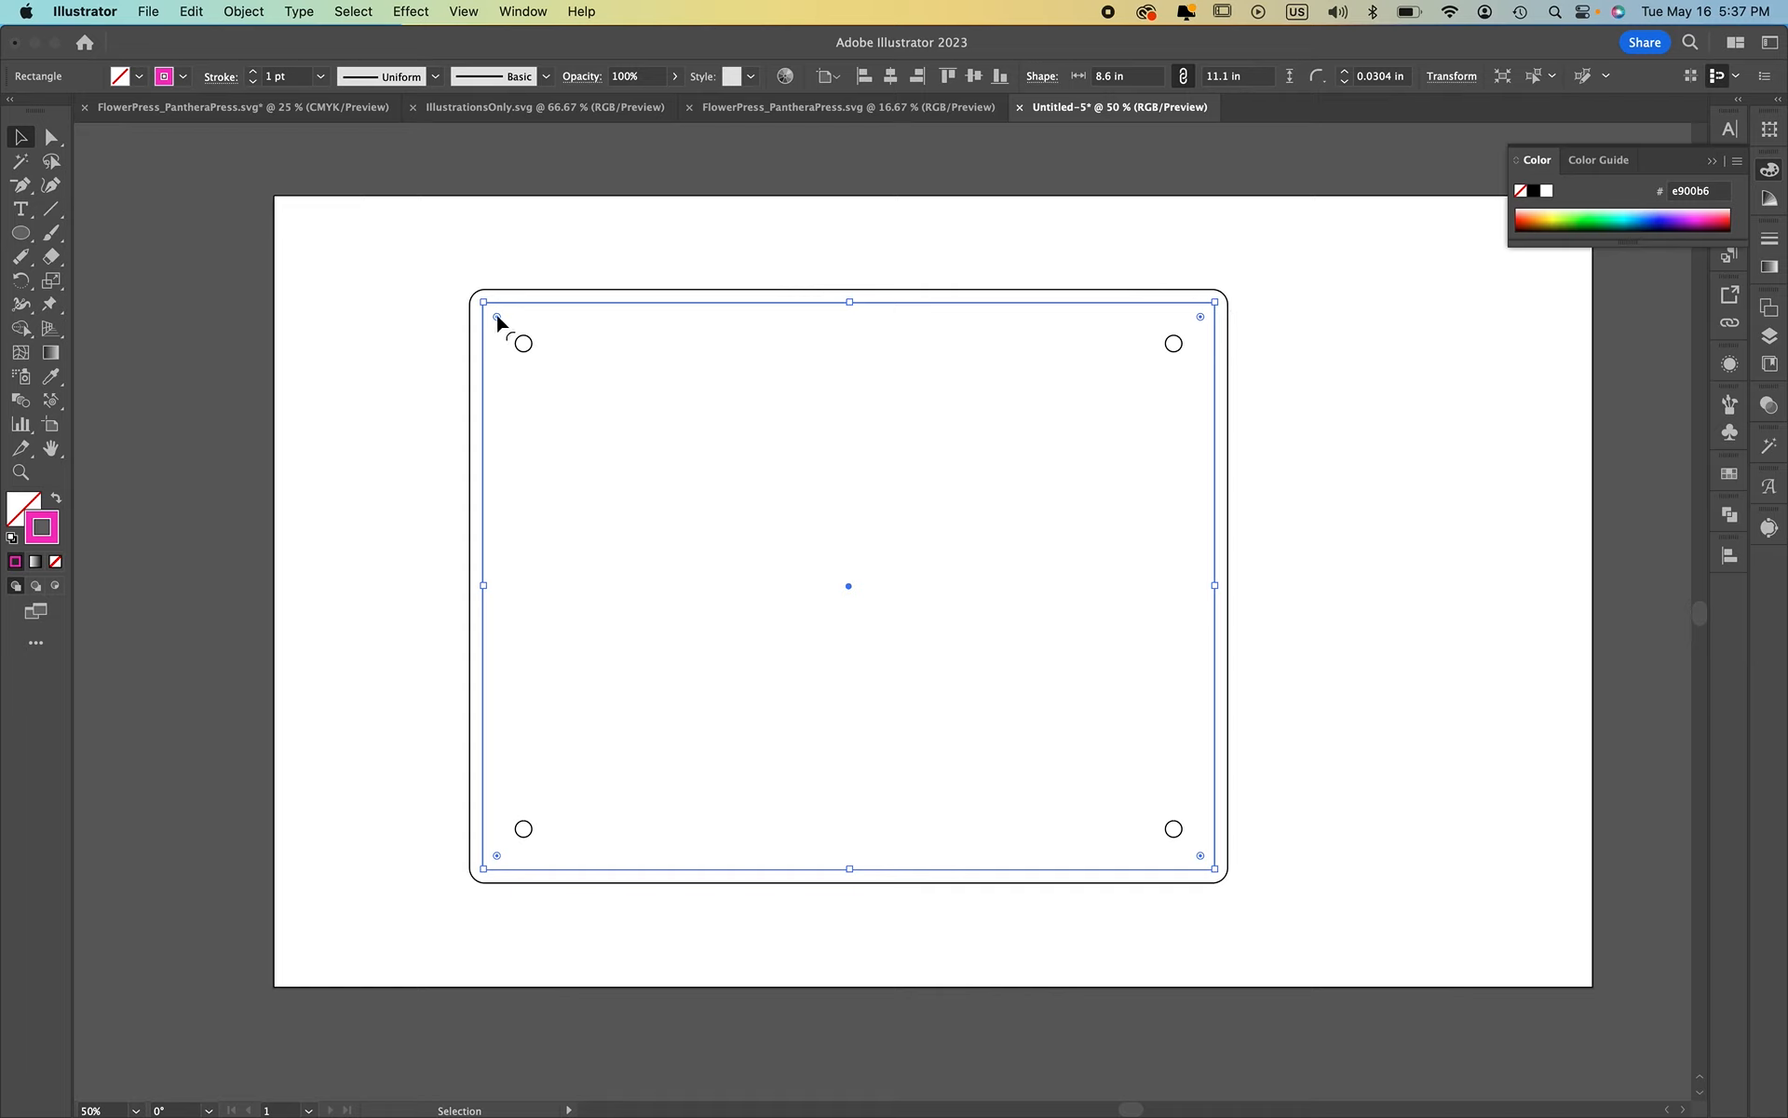
{"action": "left_click_drag", "start_coordinate": [497, 315], "coordinate": [494, 313]}
{"action": "left_click", "coordinate": [386, 434]}
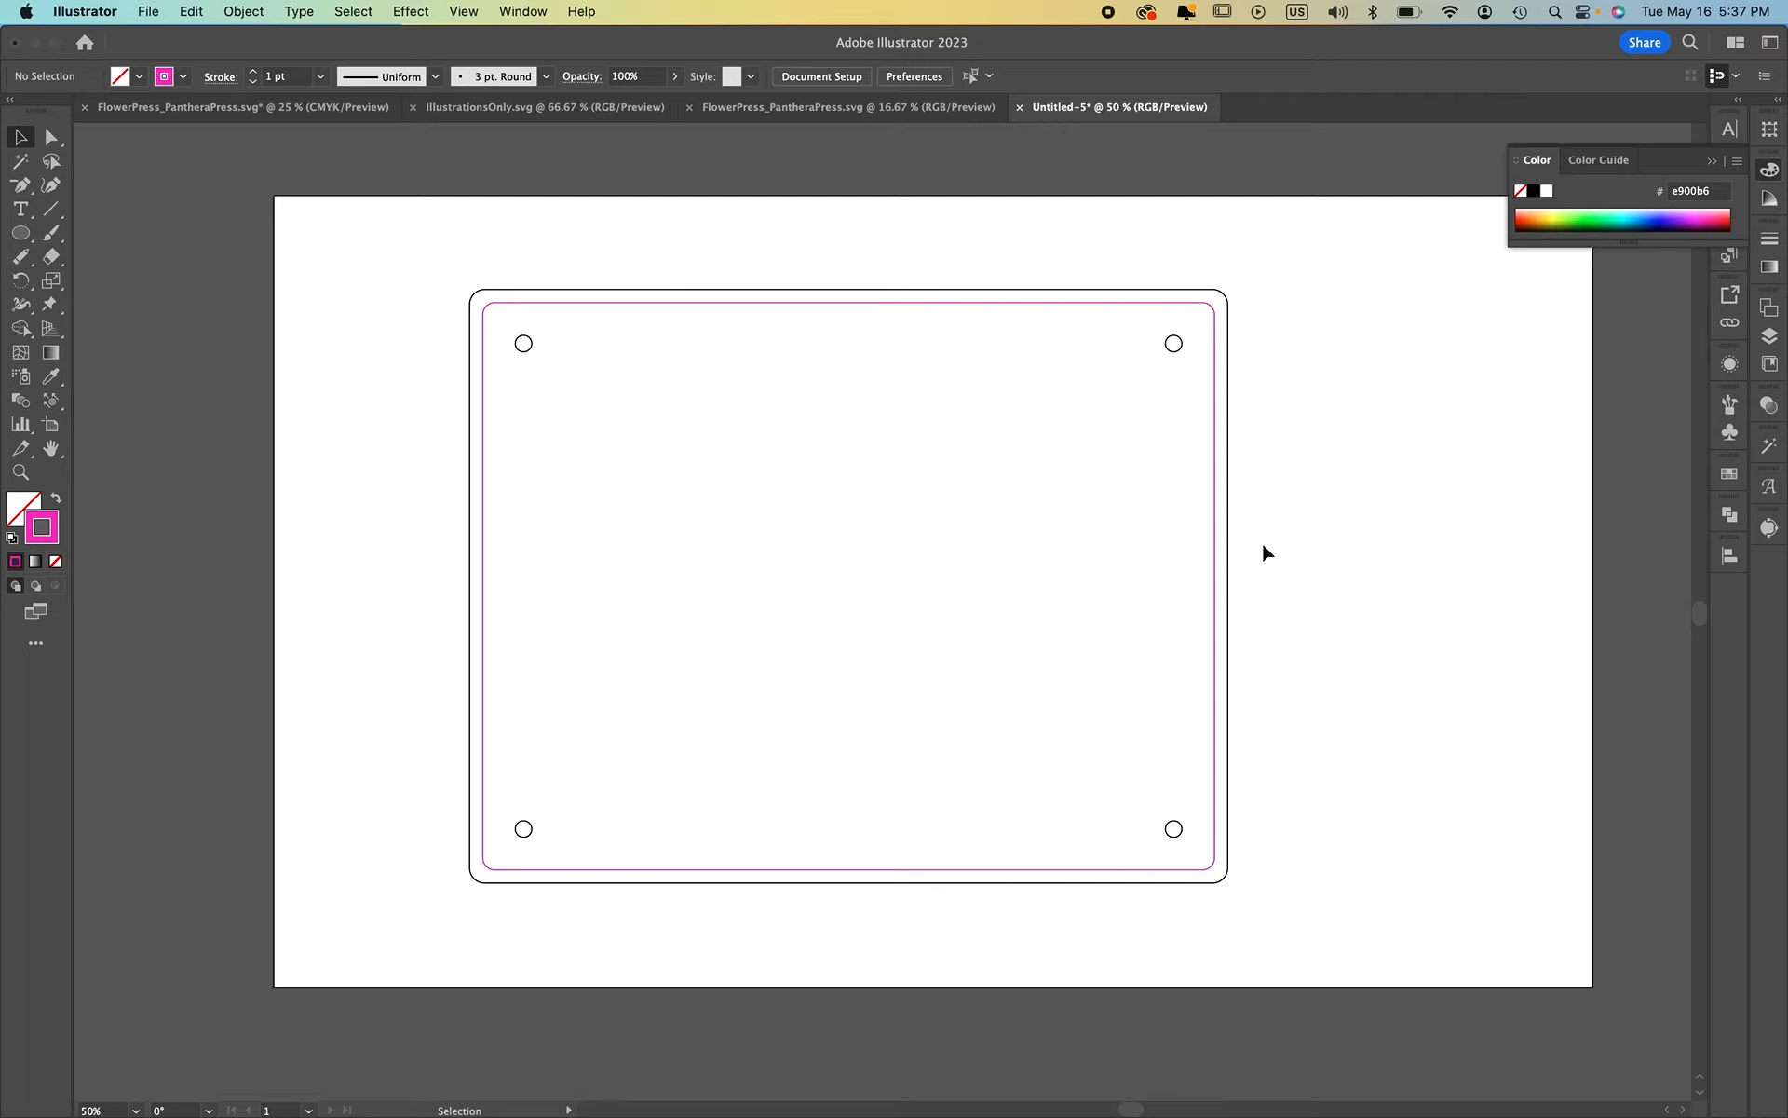
Ungroup the black board outline from its corner holes
{"action": "left_click", "coordinate": [1175, 831]}
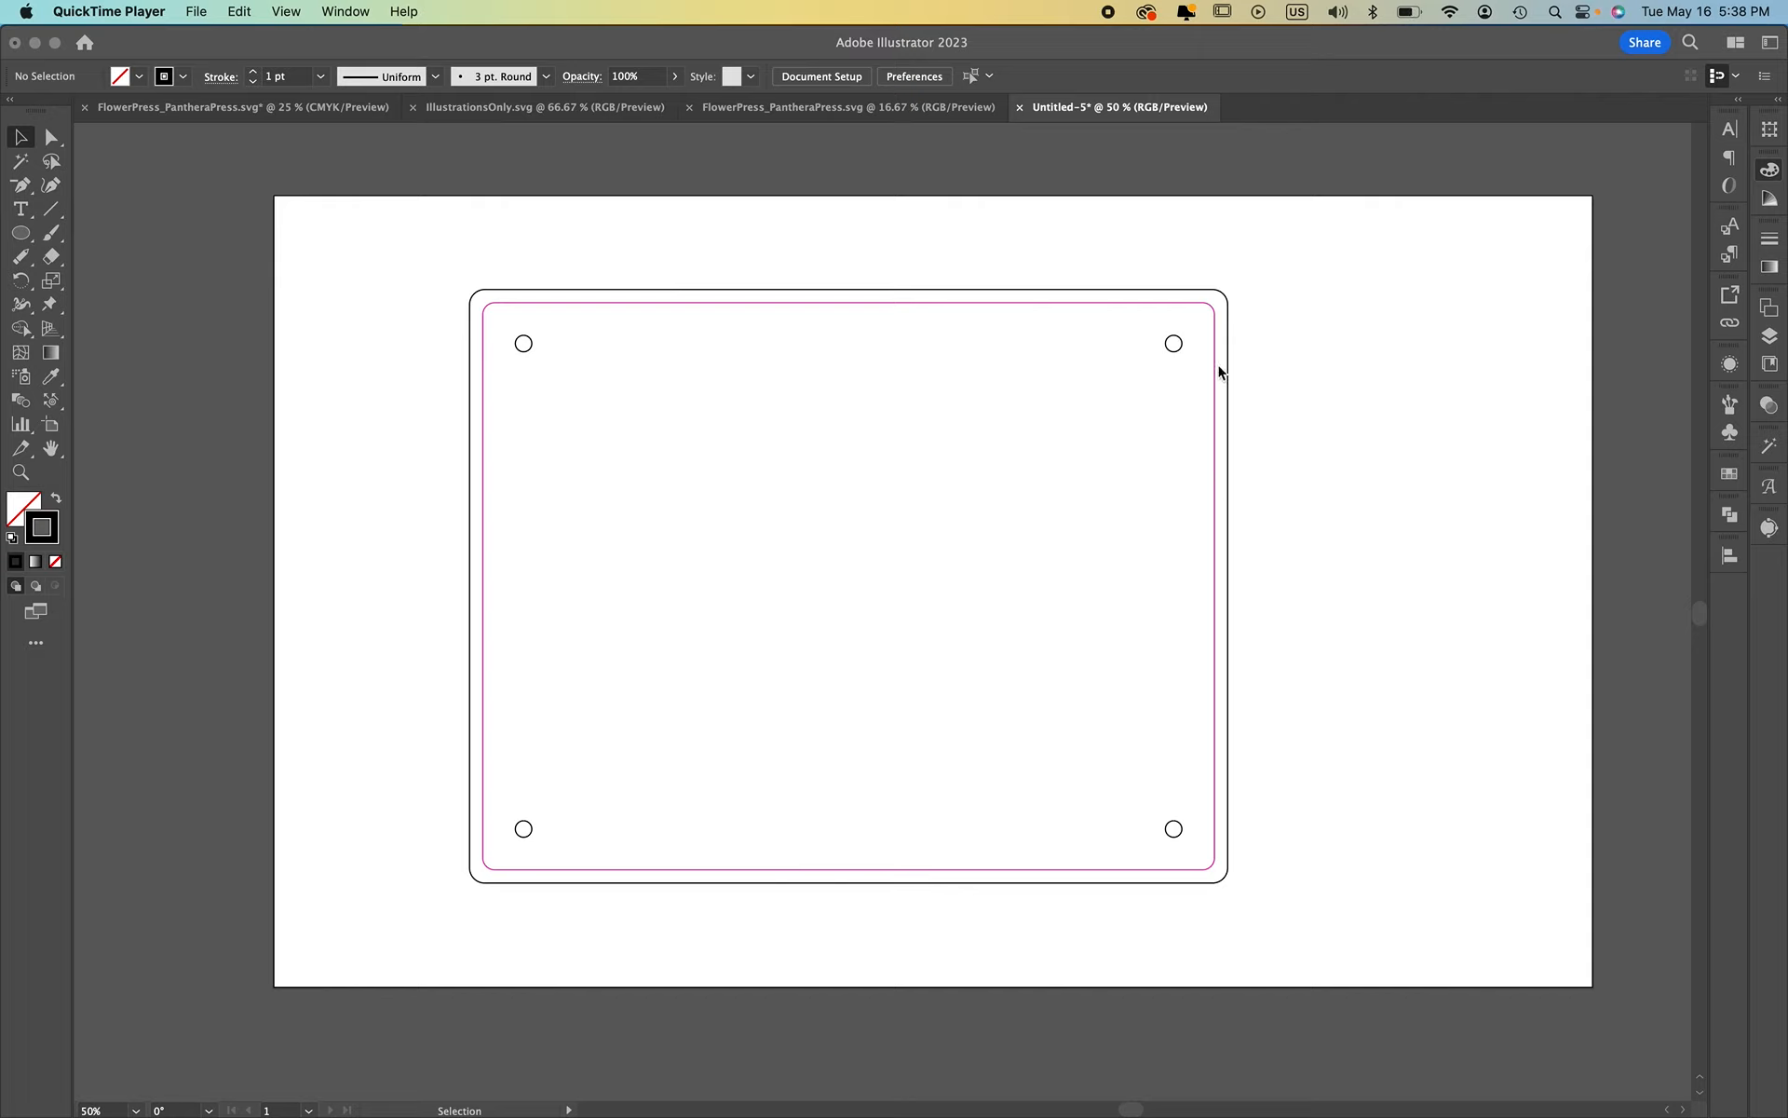
{"action": "left_click", "coordinate": [1221, 373]}
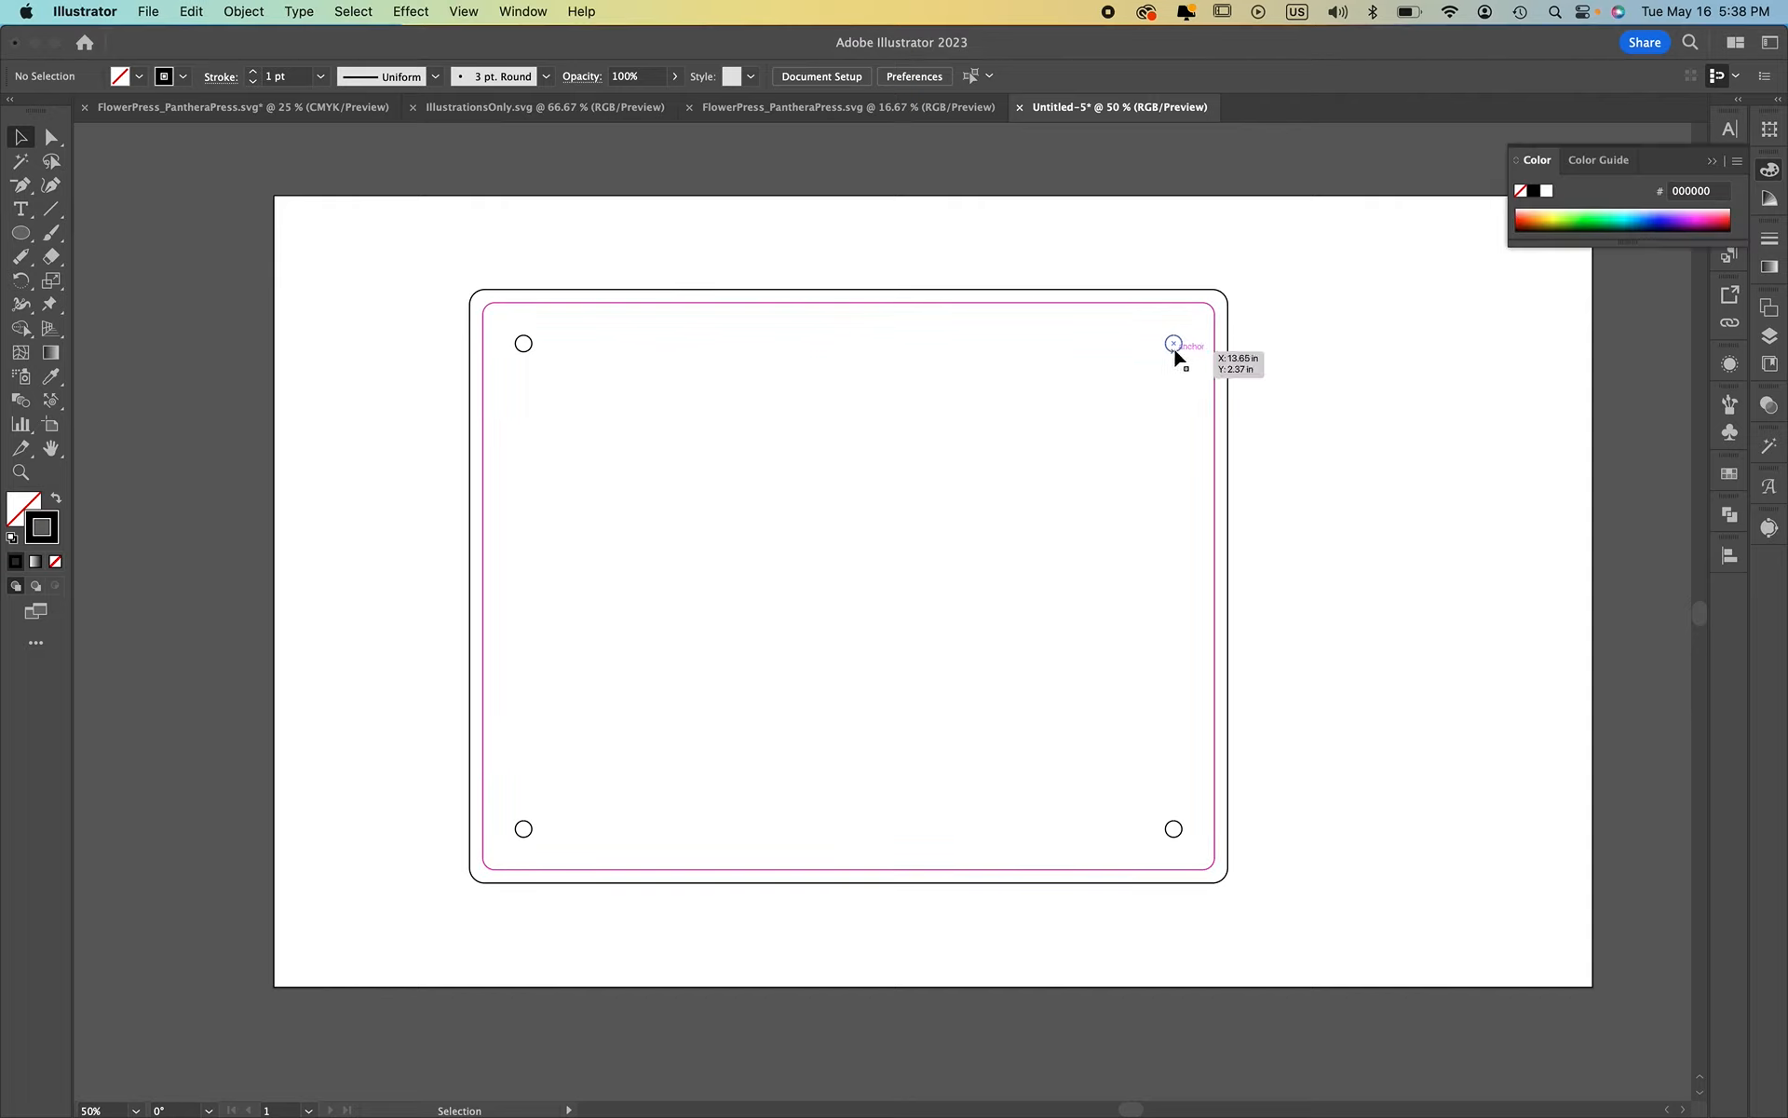
{"action": "left_click", "coordinate": [1228, 349]}
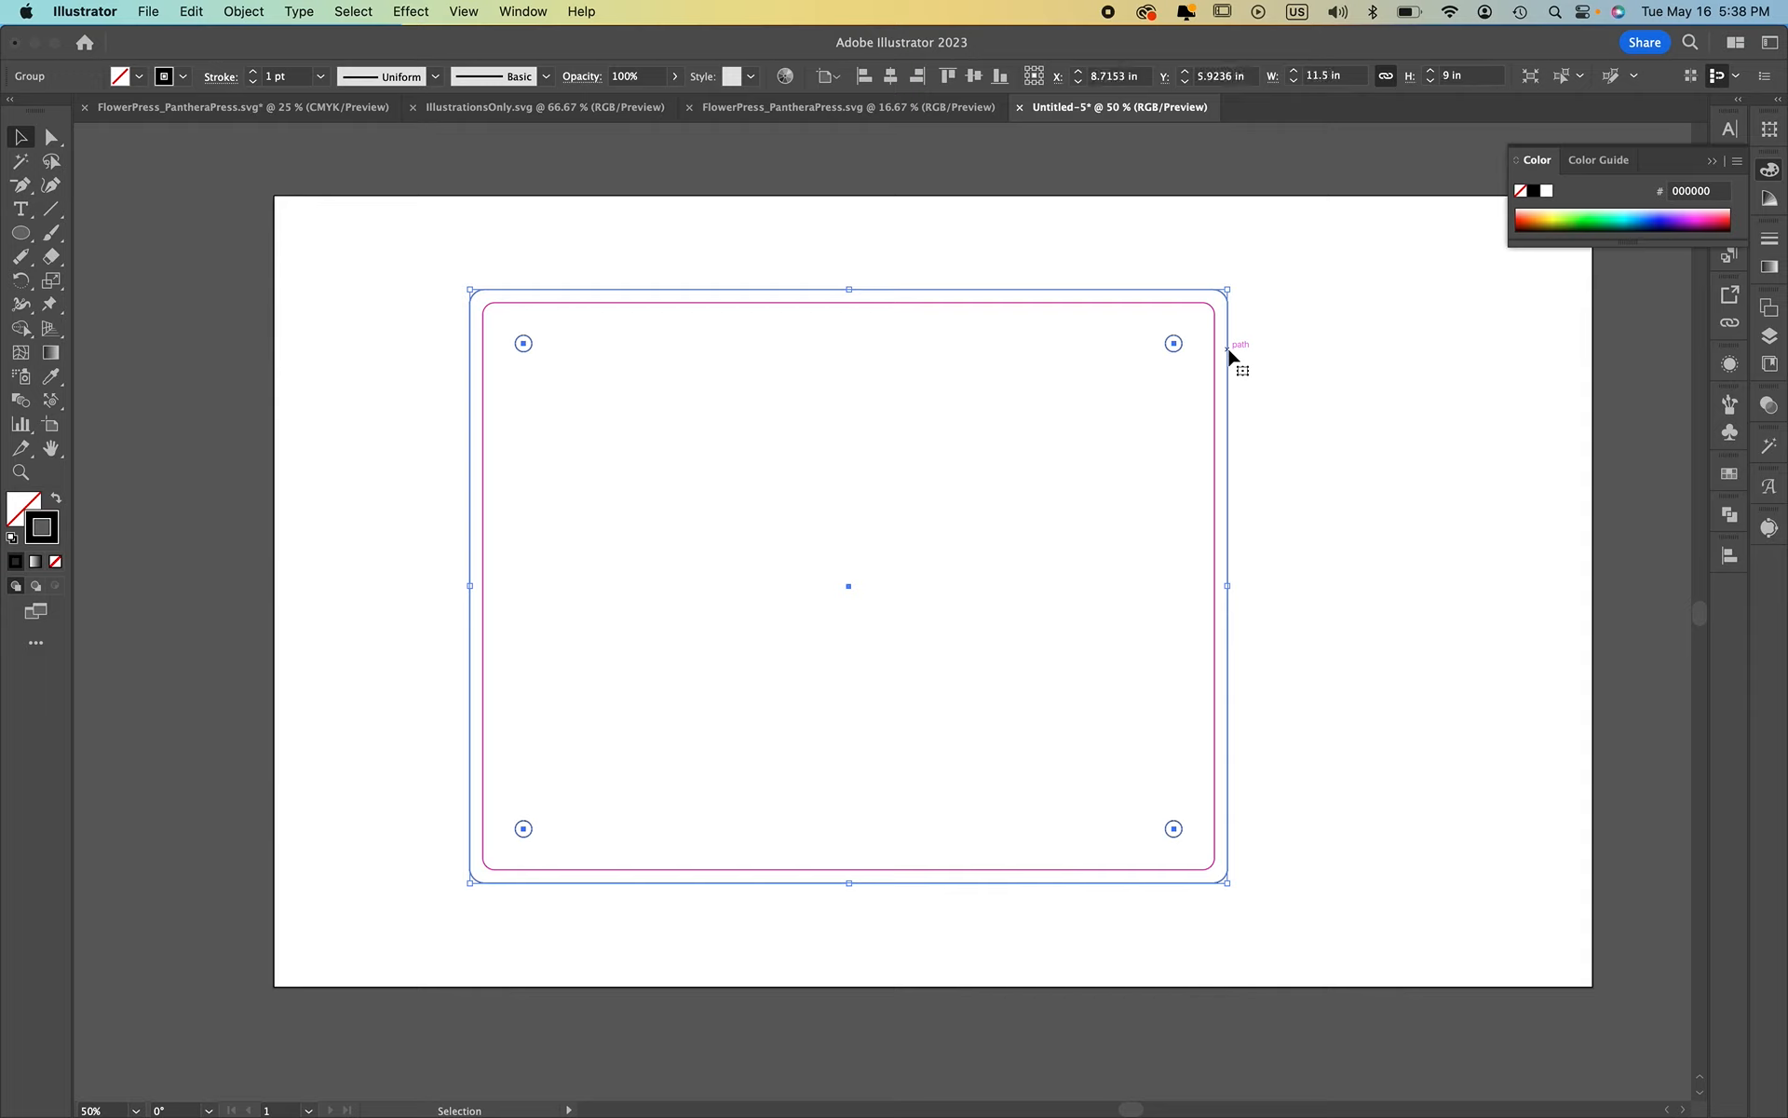
{"action": "right_click", "coordinate": [1227, 350]}
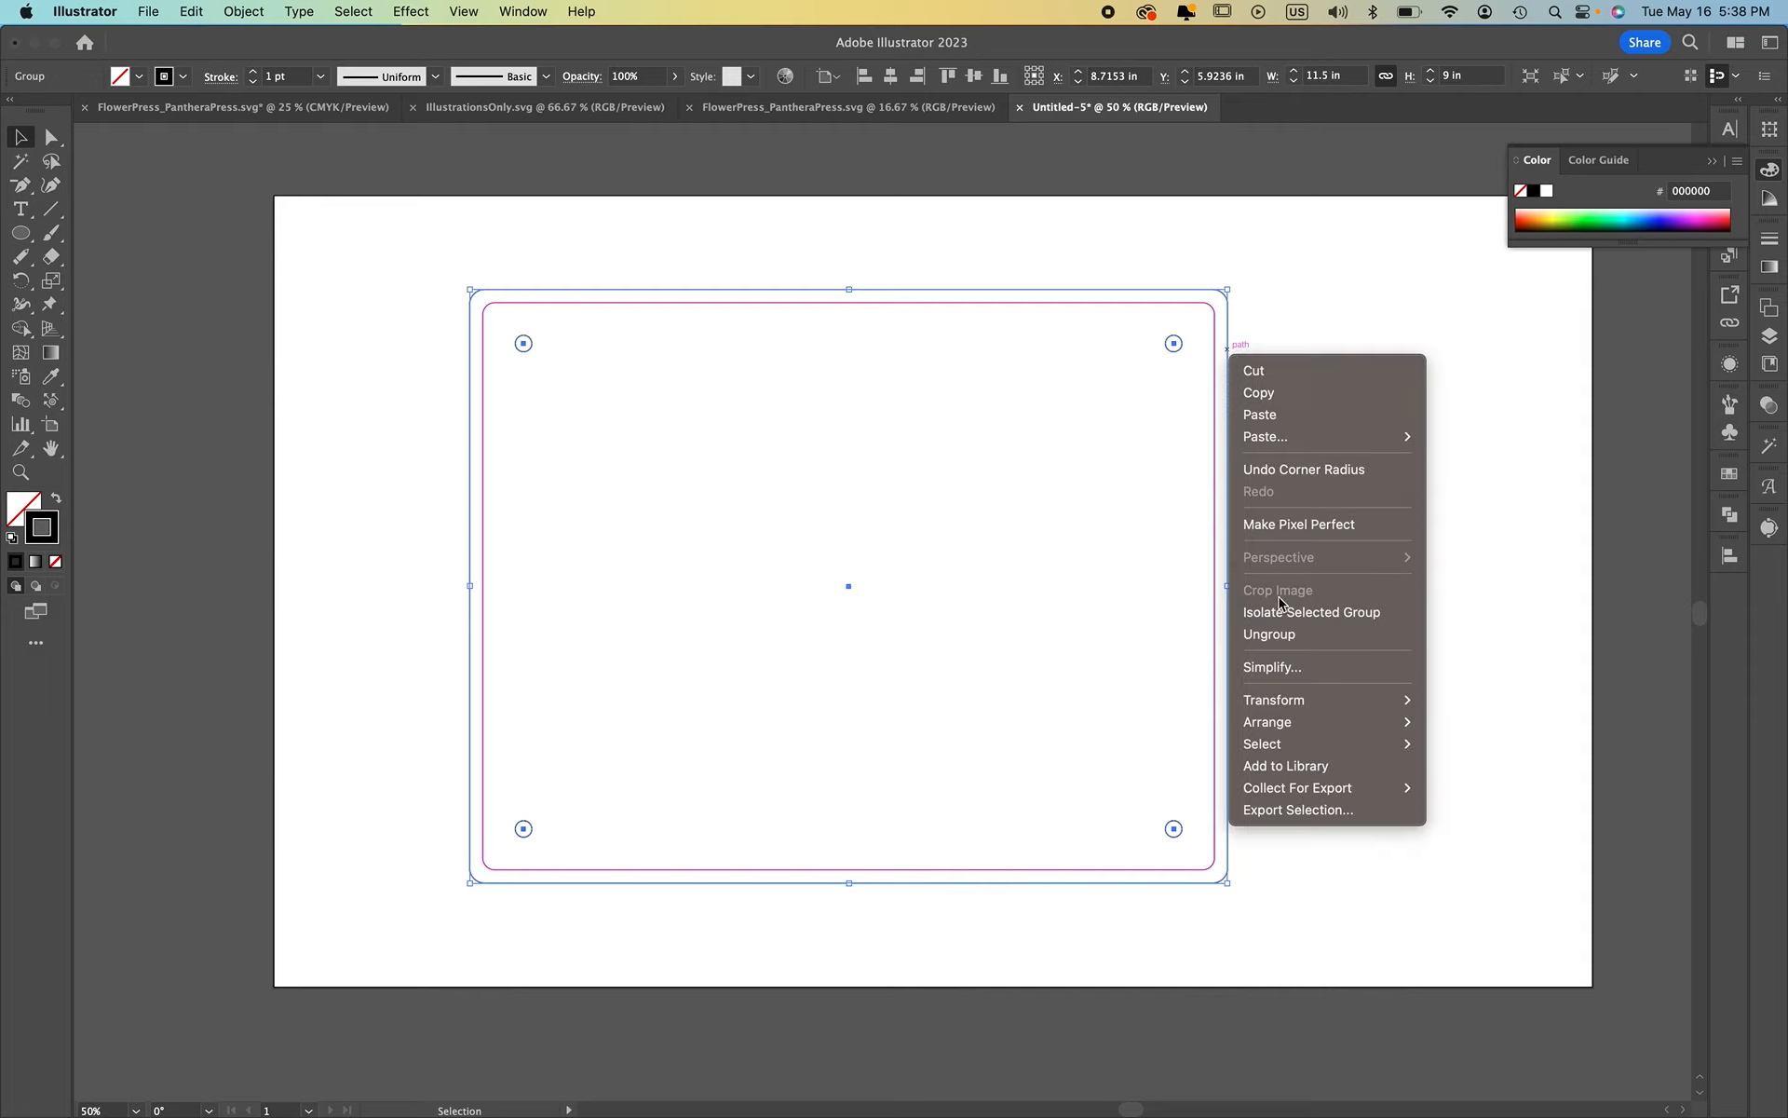
{"action": "left_click", "coordinate": [1272, 631]}
{"action": "left_click", "coordinate": [1238, 802]}
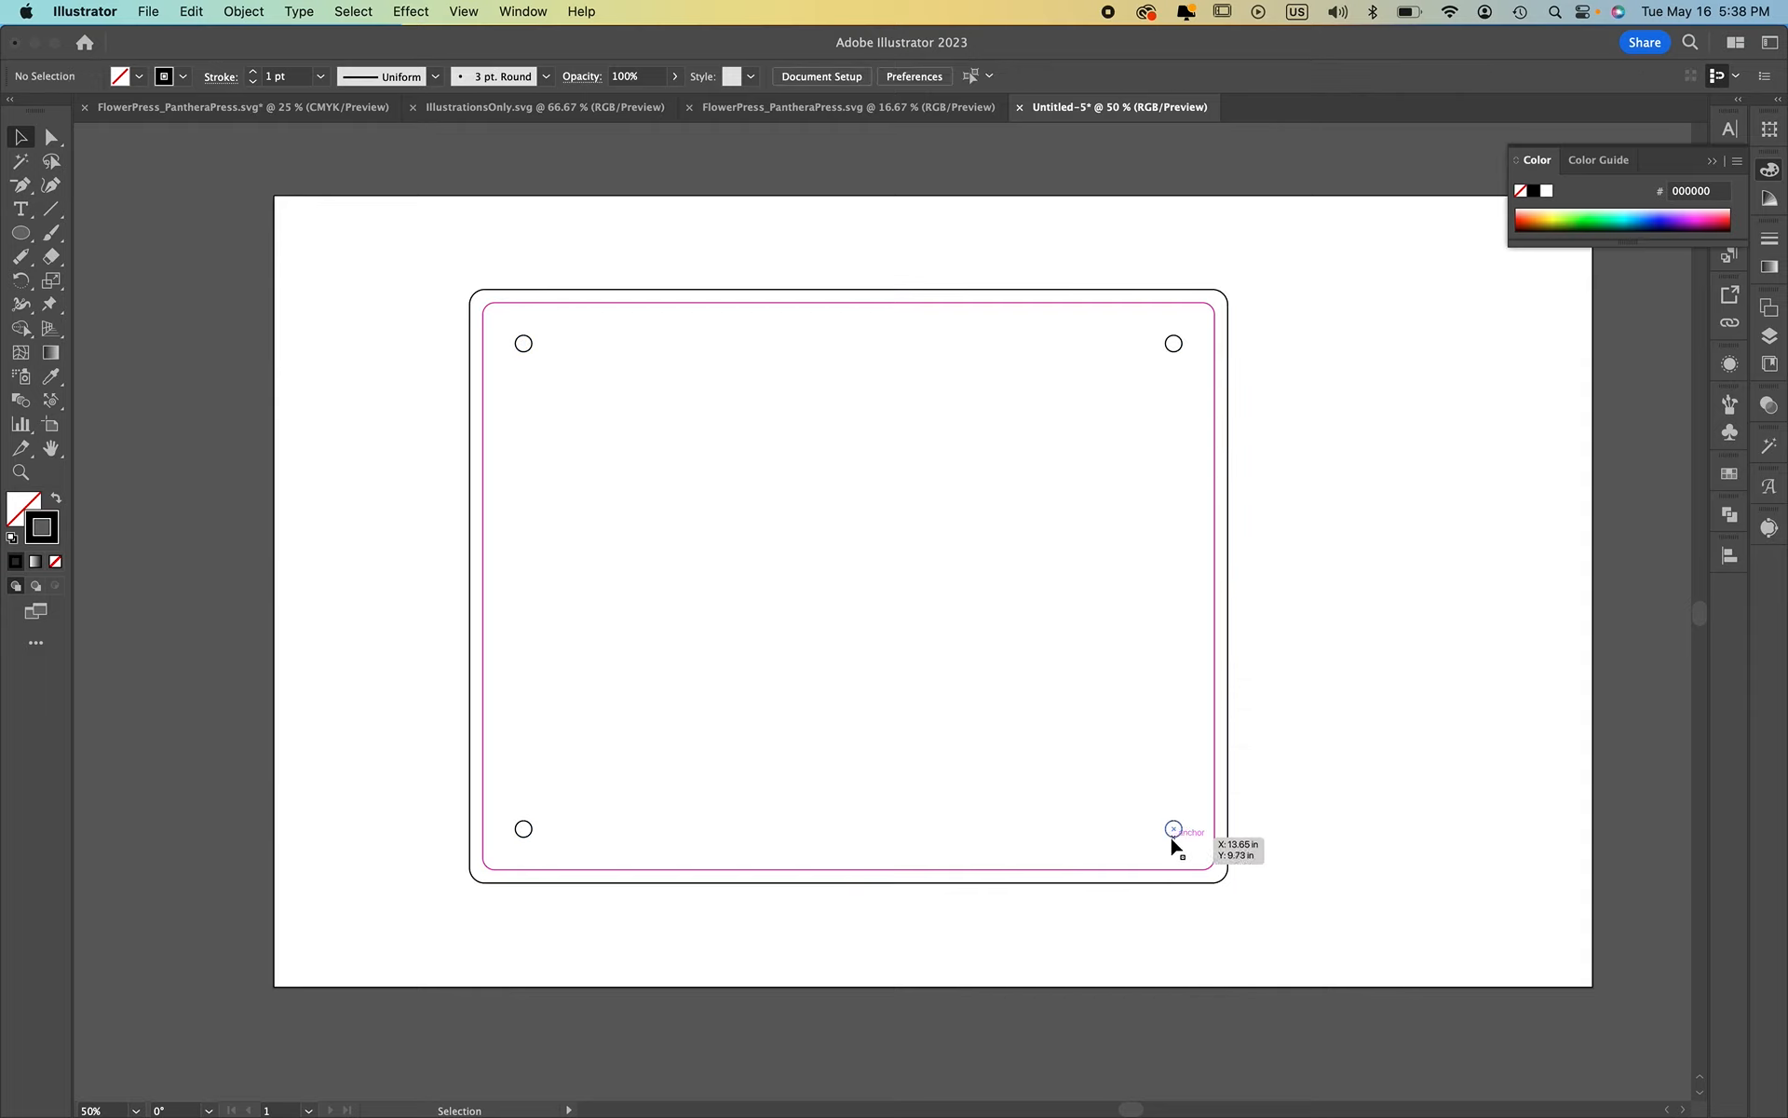
Duplicate the four holes together with the inner magenta outline to the right of the board
{"action": "left_click", "coordinate": [1171, 831]}
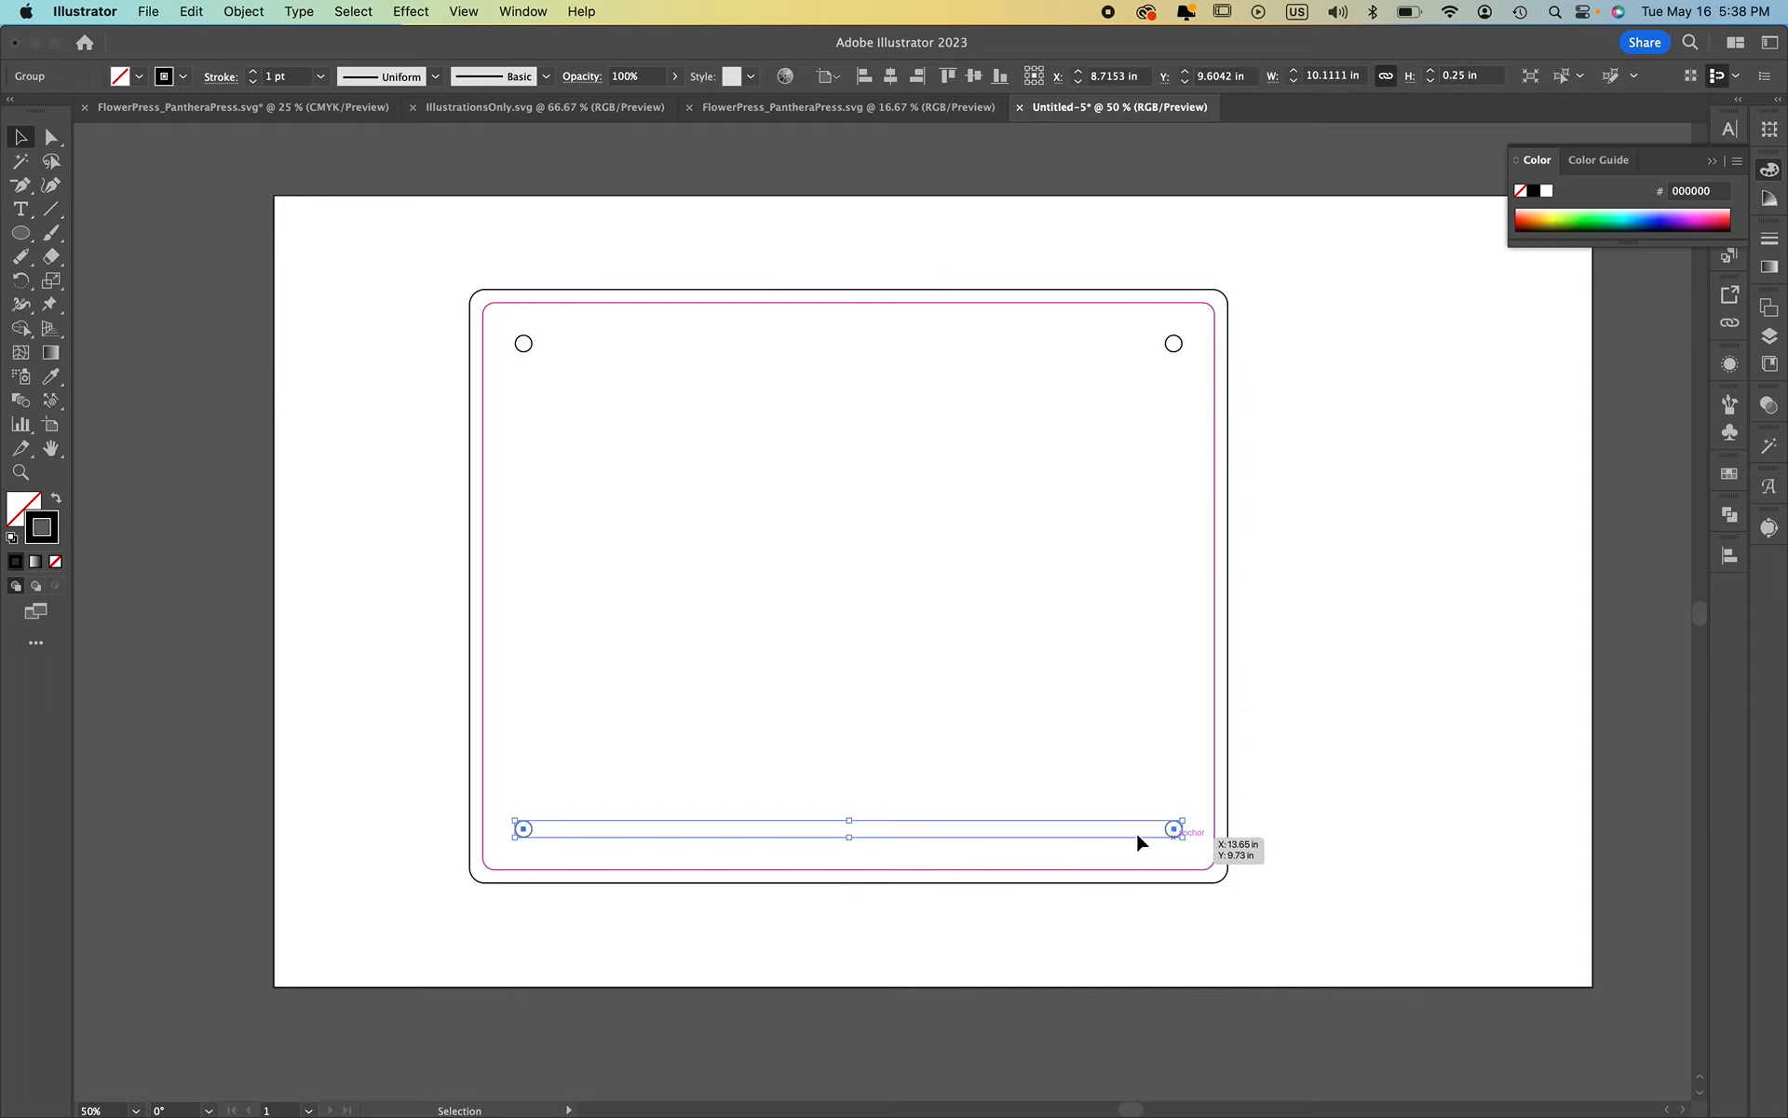
{"action": "left_click", "coordinate": [529, 345], "text": "shift"}
{"action": "left_click", "coordinate": [1126, 304], "text": "shift"}
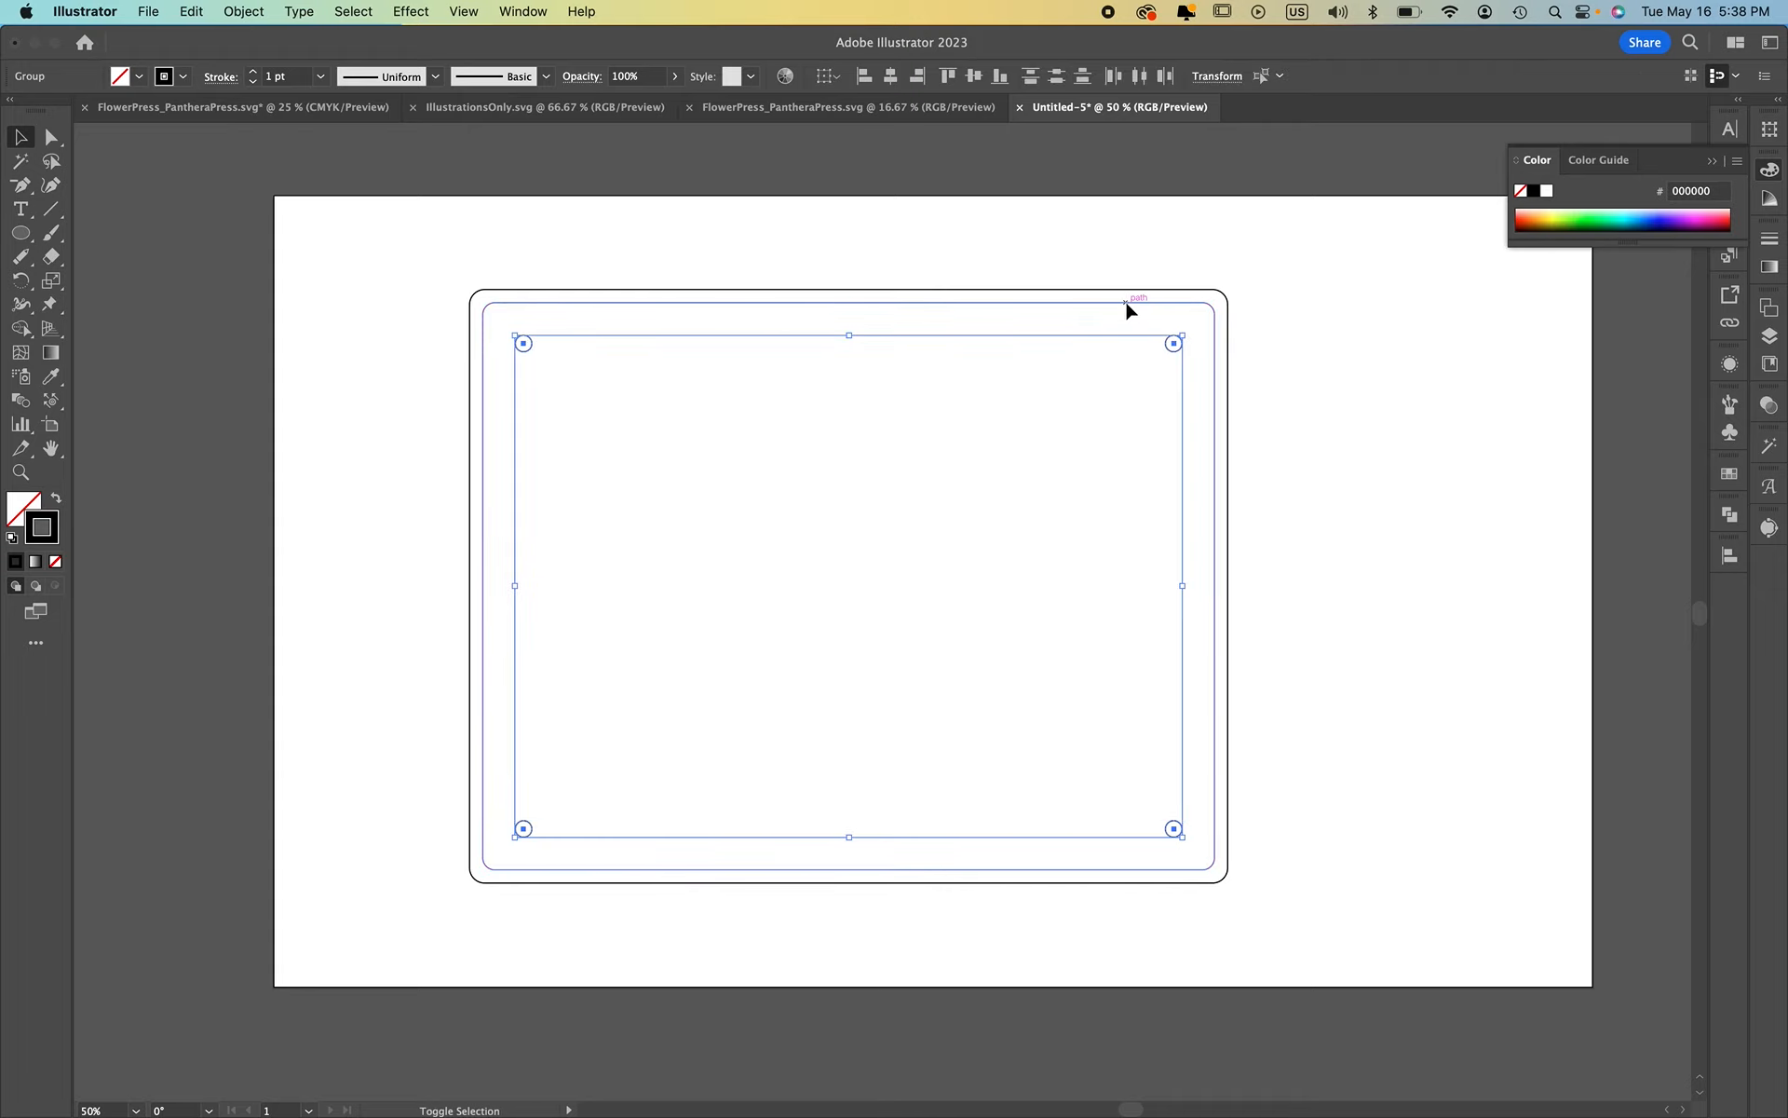
{"action": "scroll", "coordinate": [1375, 481], "scroll_direction": "right", "scroll_amount": 5}
{"action": "scroll", "coordinate": [1377, 485], "scroll_direction": "right", "scroll_amount": 2}
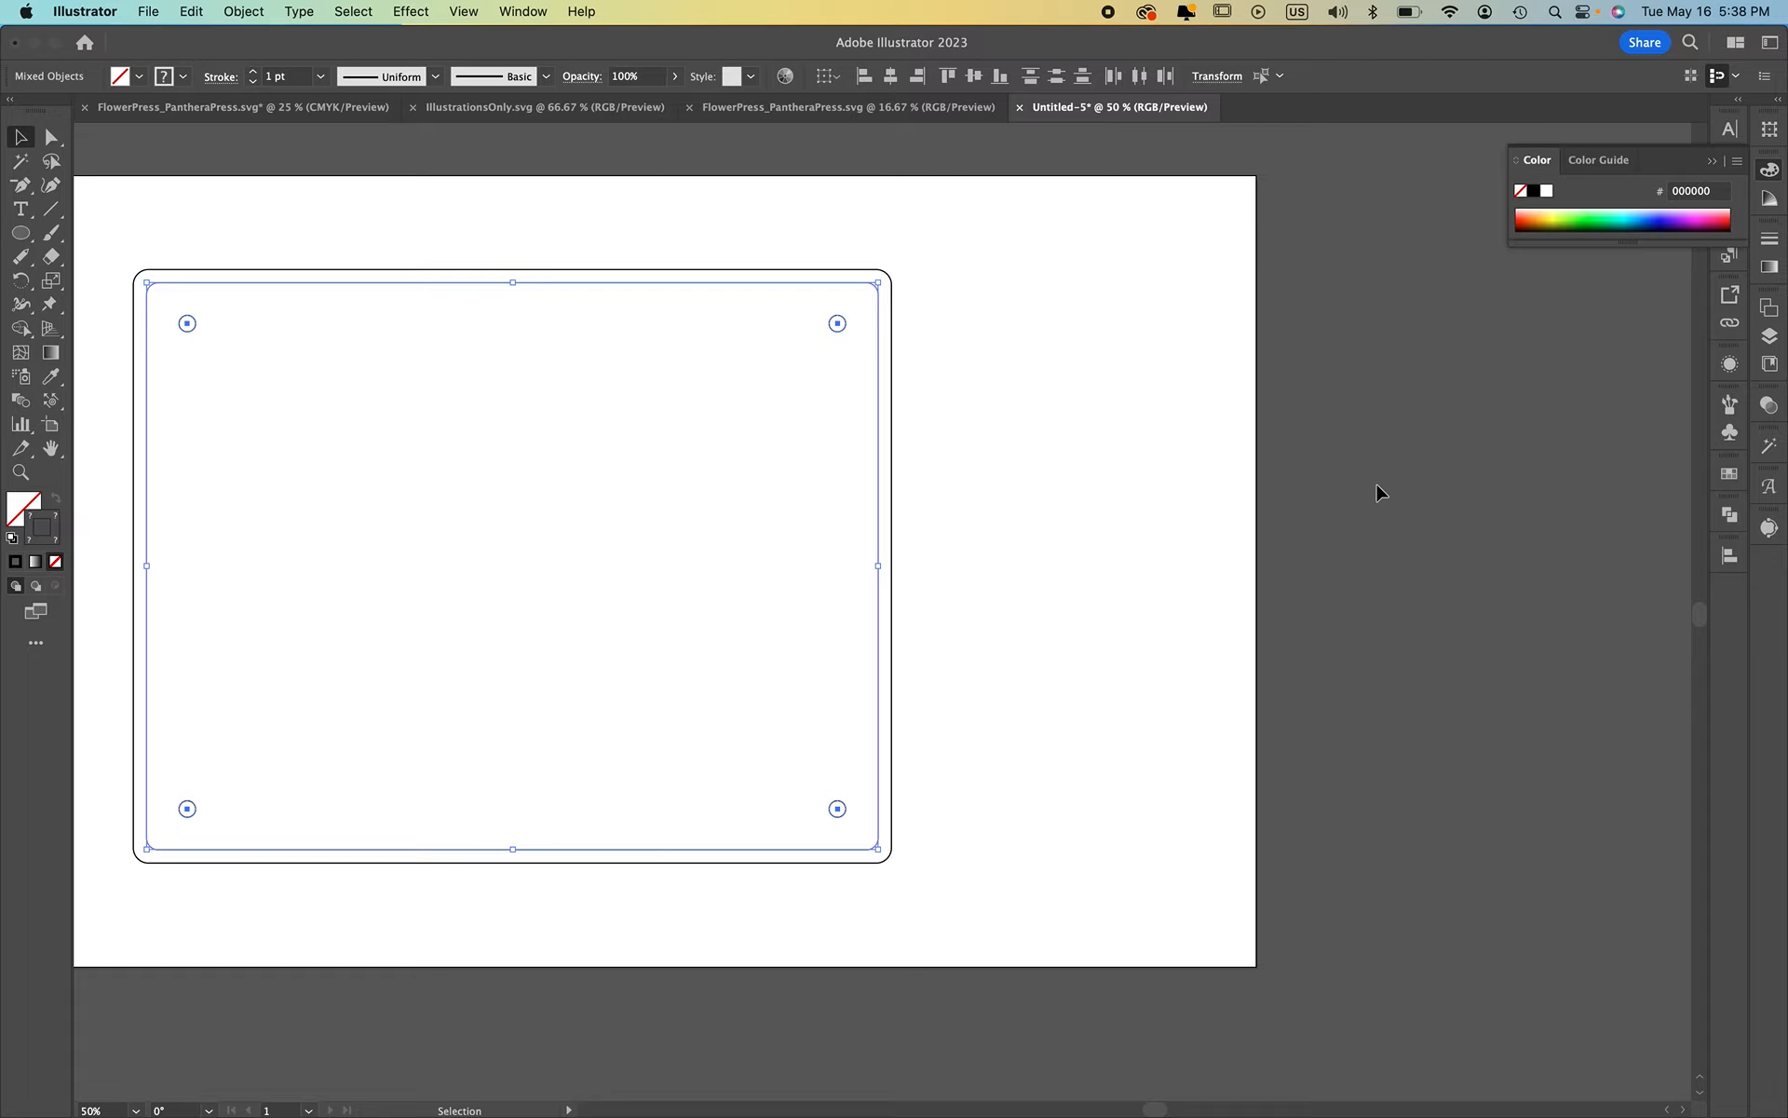
{"action": "key", "text": "super+minus"}
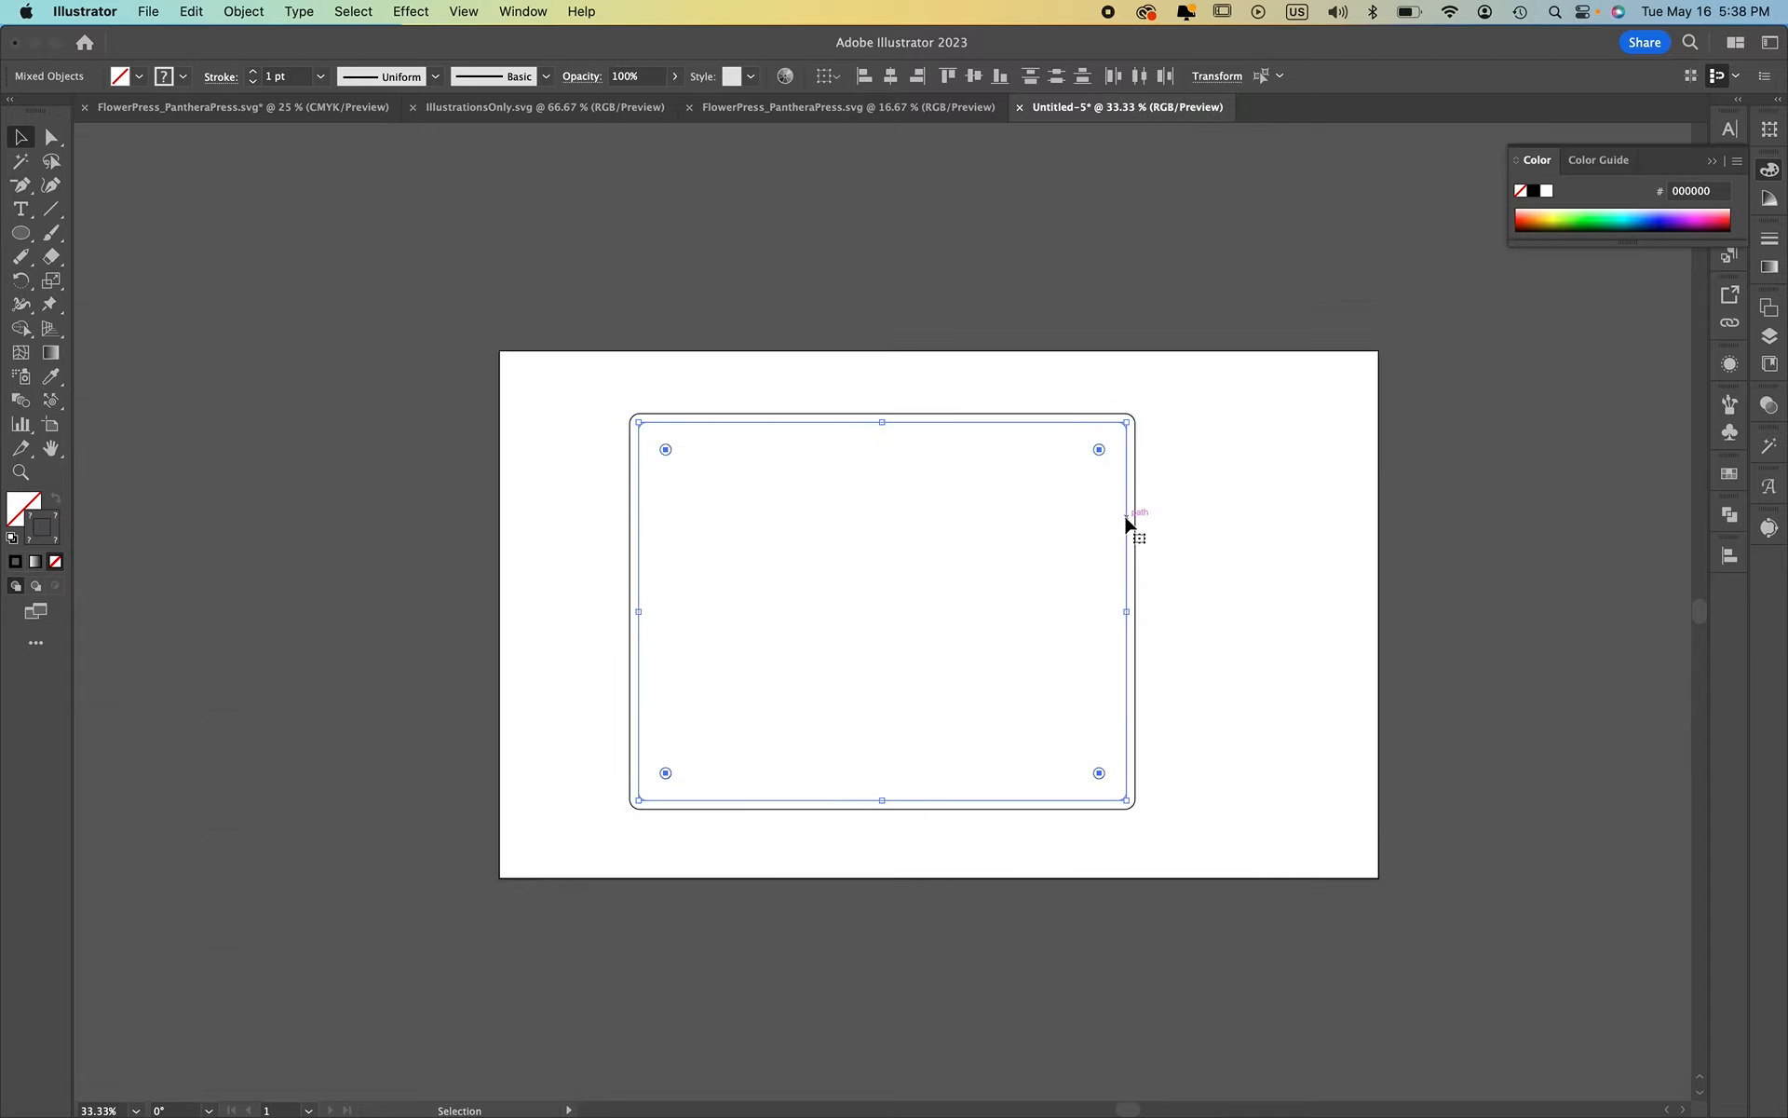
{"action": "left_click_drag", "start_coordinate": [1126, 524], "coordinate": [1654, 527]}
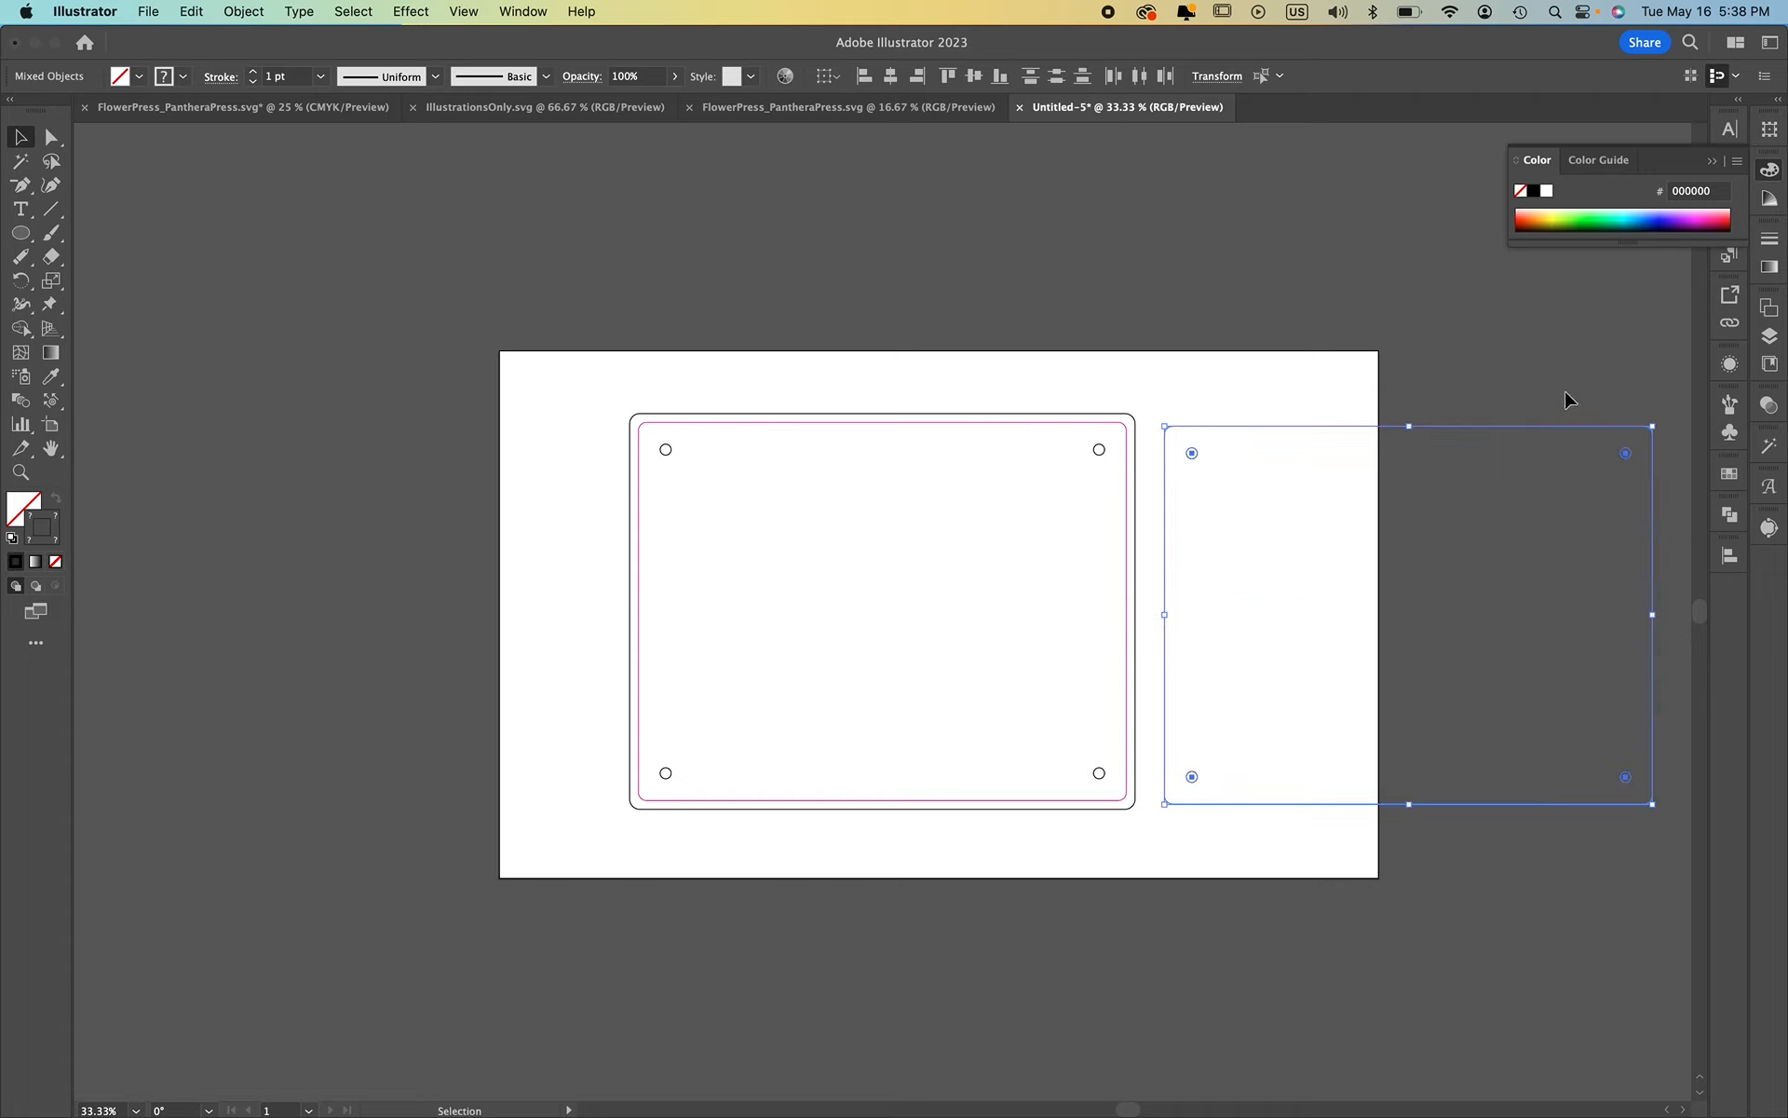
Set the stroke of the duplicated outline and holes to light purple d794ff
{"action": "left_click", "coordinate": [1545, 377]}
{"action": "left_click_drag", "start_coordinate": [1668, 384], "coordinate": [1156, 930]}
{"action": "left_click", "coordinate": [1690, 214]}
{"action": "left_click", "coordinate": [1690, 207]}
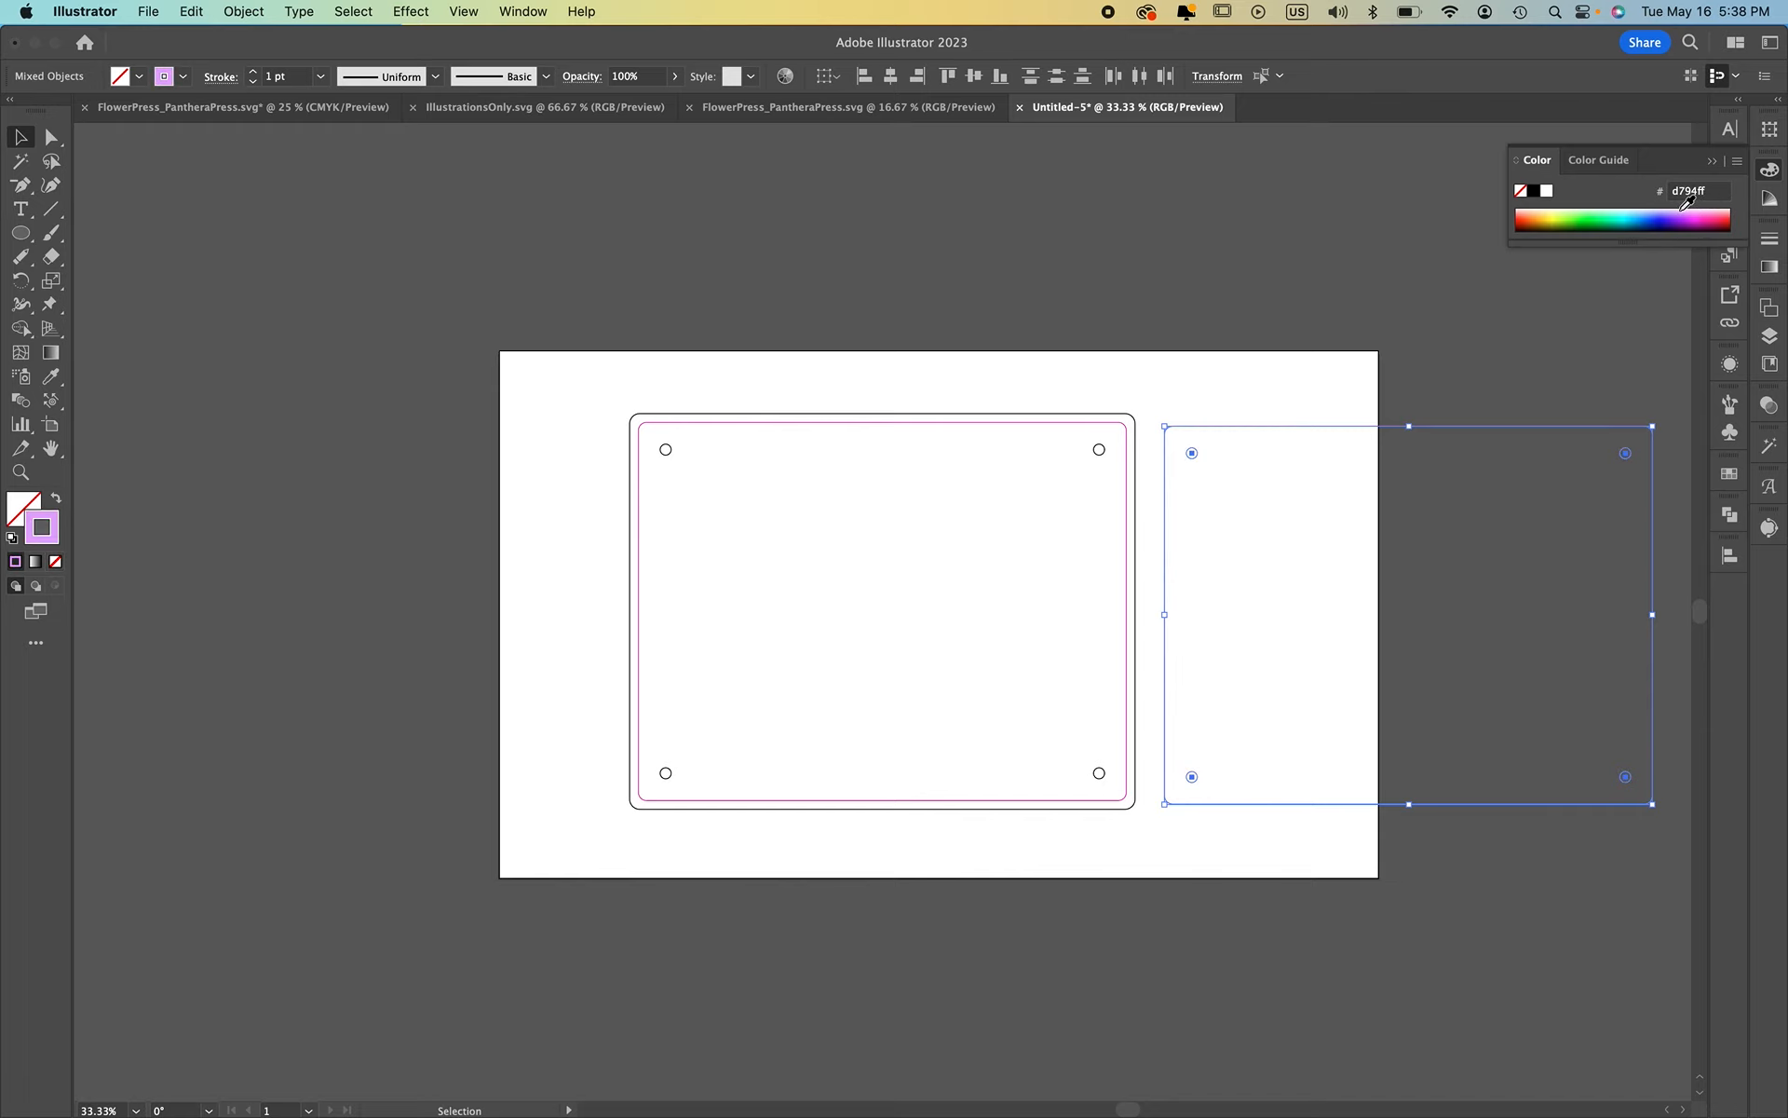
{"action": "left_click", "coordinate": [634, 244]}
Delete the inner magenta outline from the original board, keeping its holes
{"action": "left_click", "coordinate": [1103, 444]}
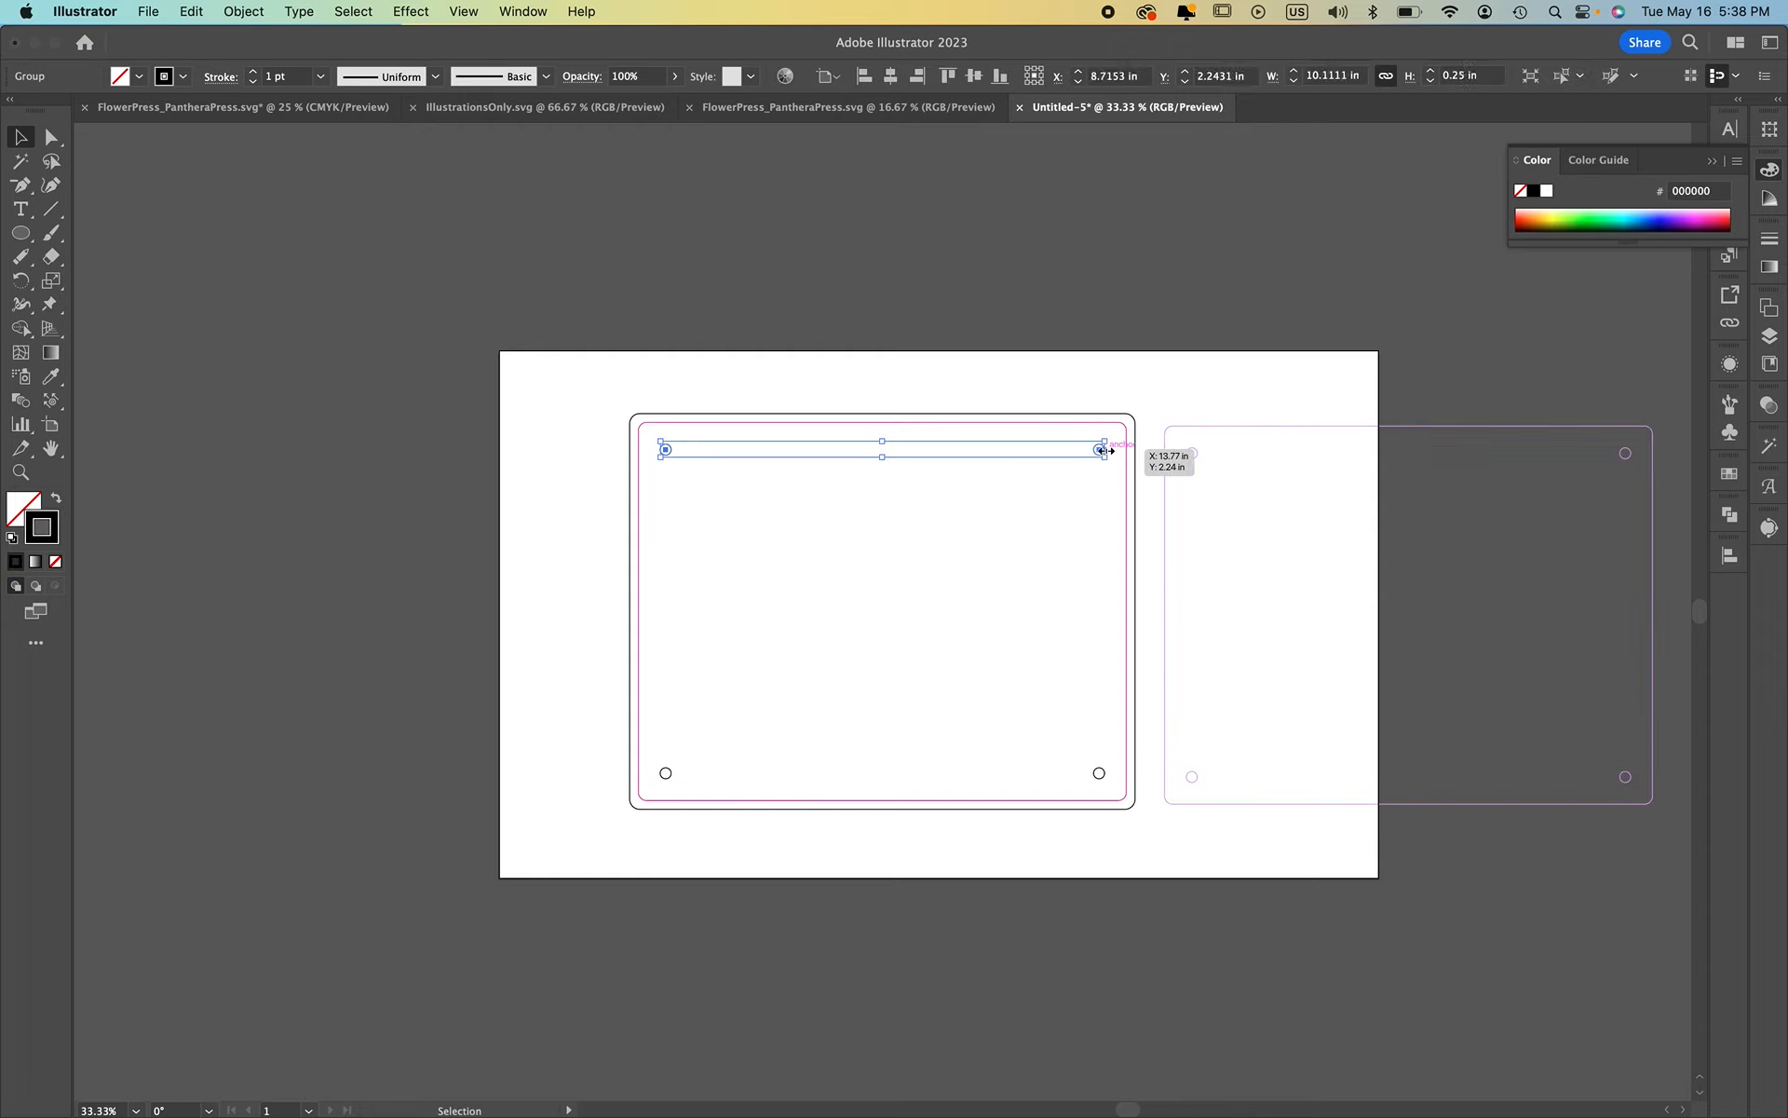
{"action": "left_click", "coordinate": [1129, 444]}
{"action": "key", "text": "Delete"}
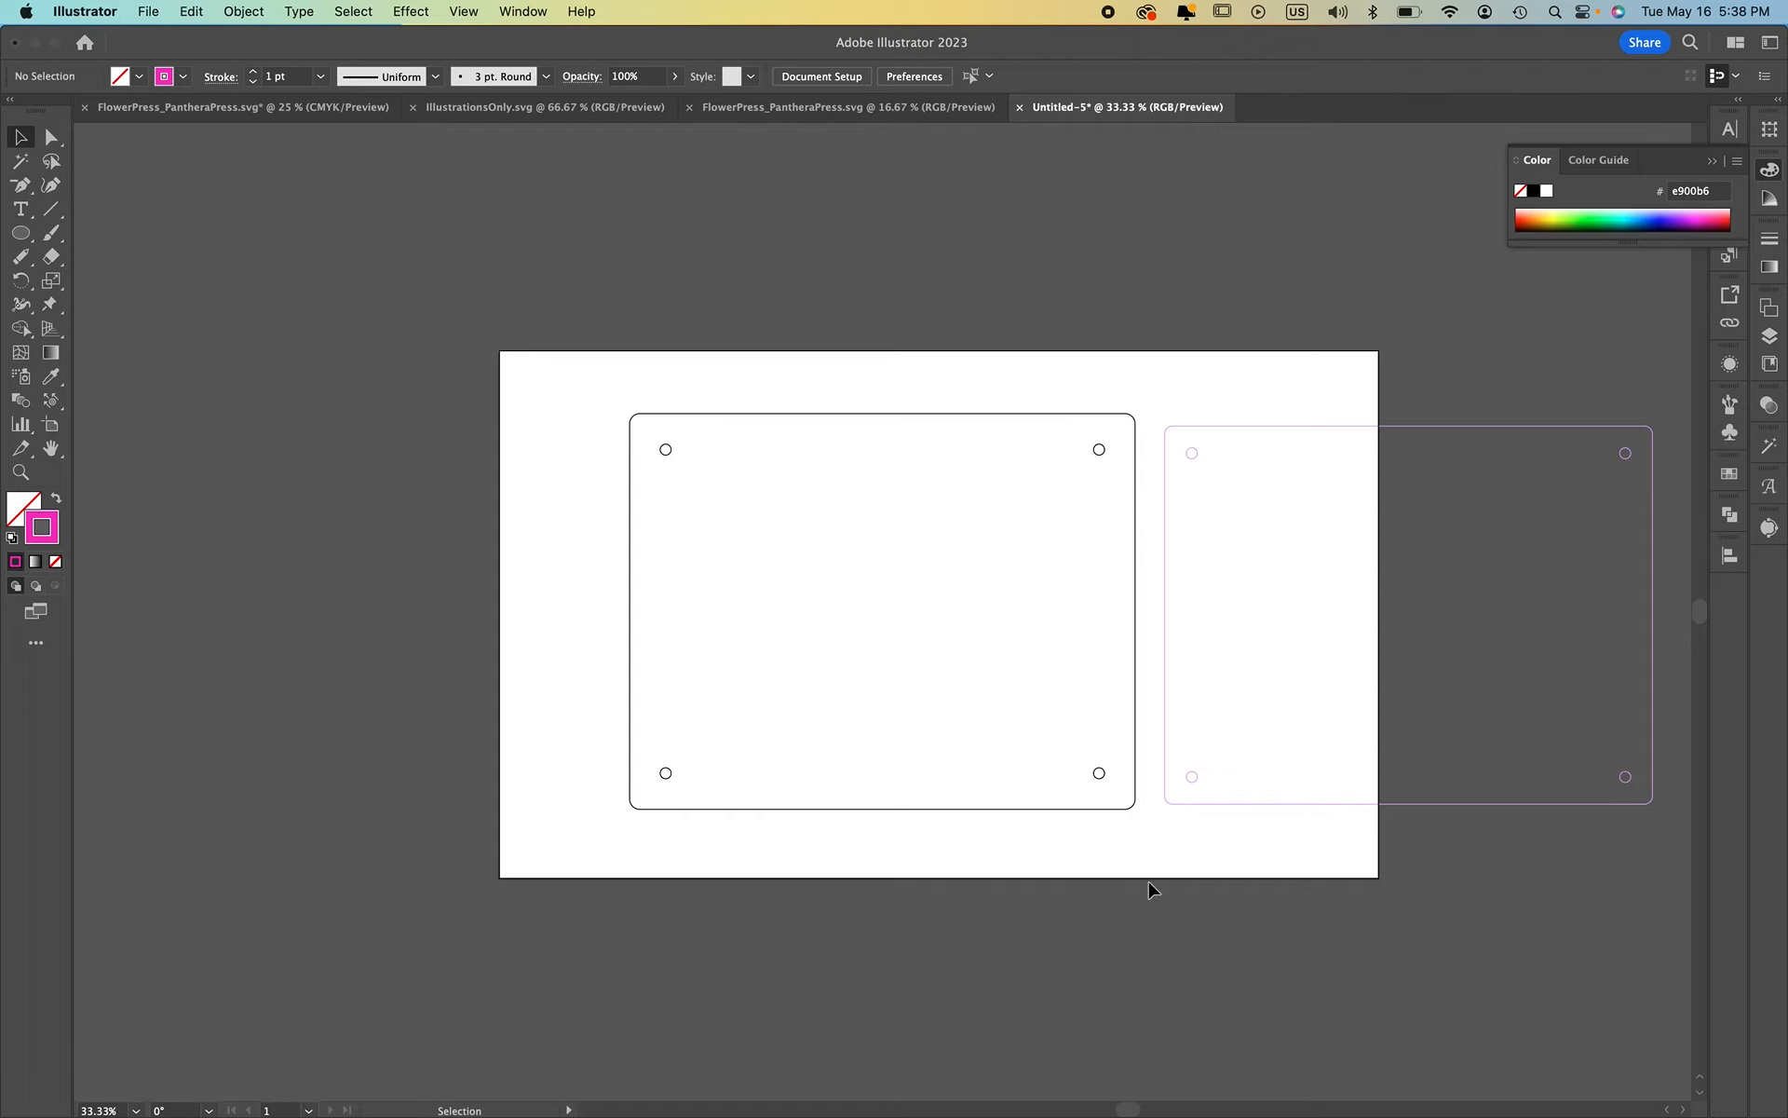
Group the light purple outline with its four holes
{"action": "scroll", "coordinate": [1151, 889], "scroll_direction": "right", "scroll_amount": 2}
{"action": "left_click_drag", "start_coordinate": [1637, 352], "coordinate": [1093, 843]}
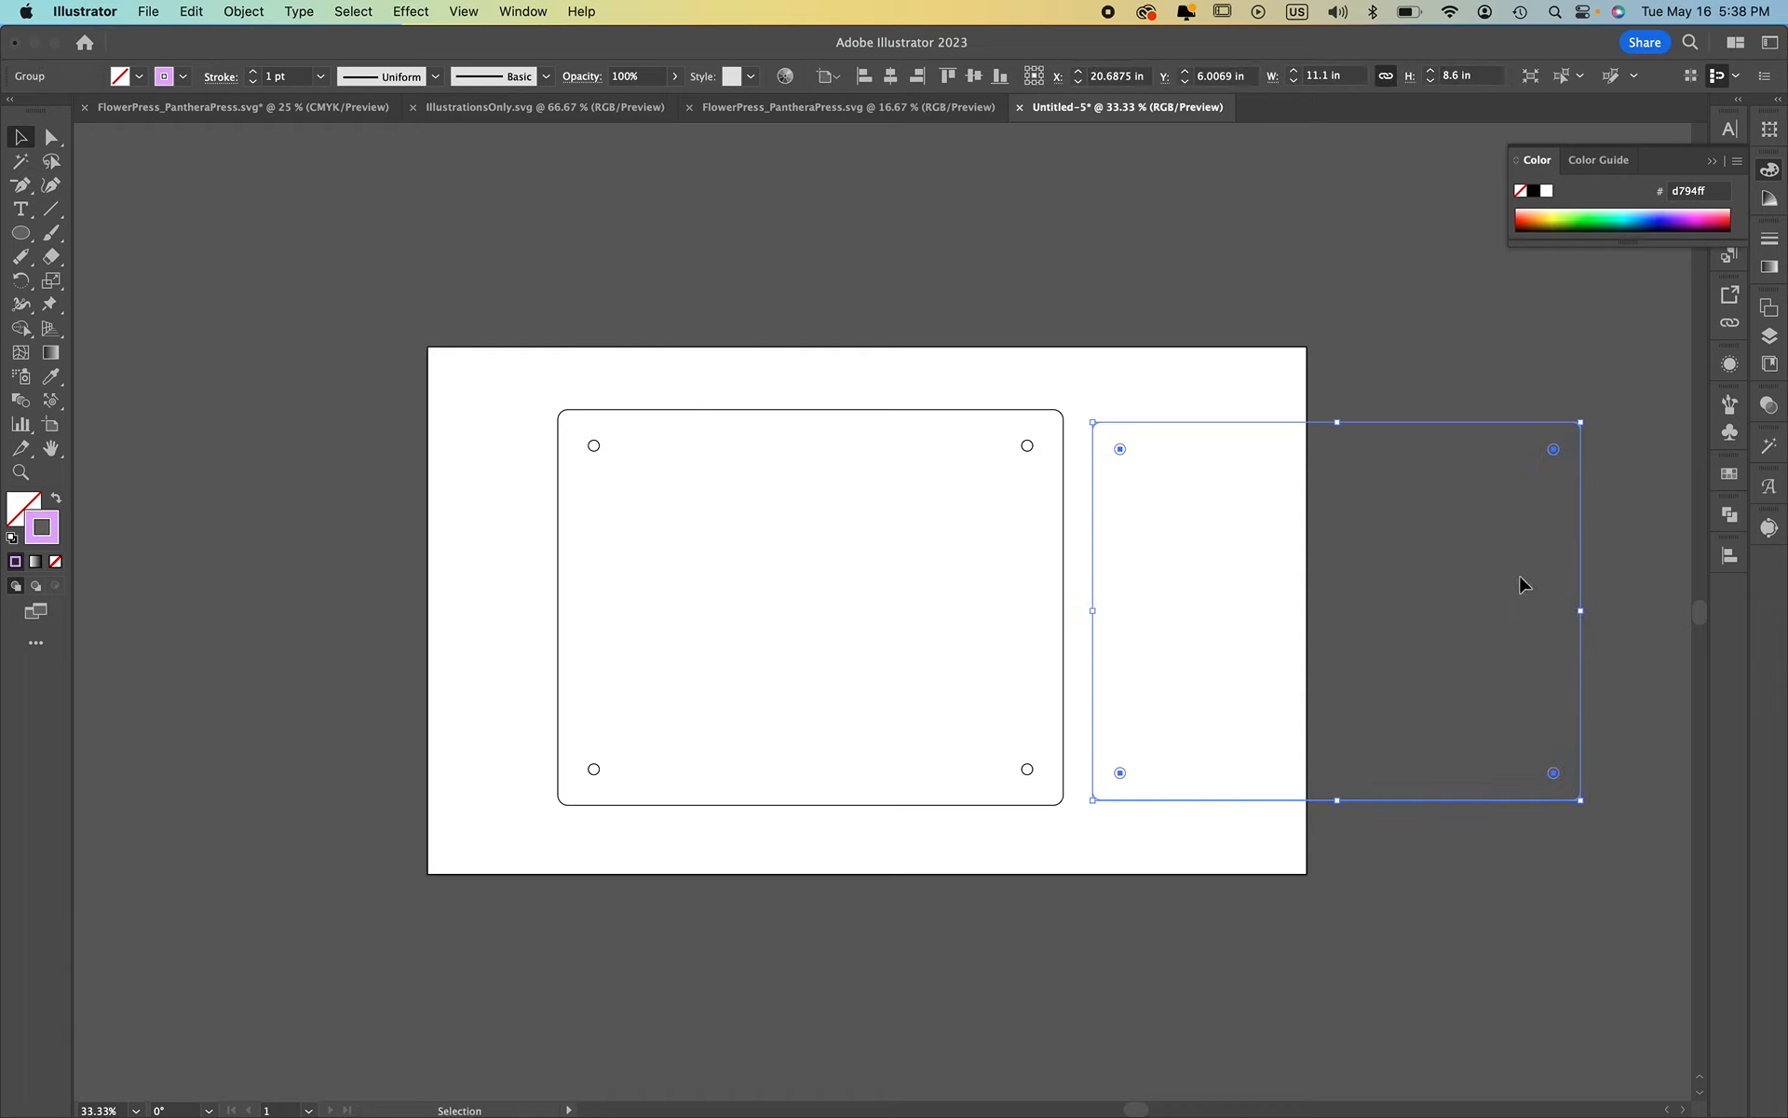
Lay the light purple inner sheet over the board to compare their holes and outlines, and move it back beside the board
{"action": "left_click_drag", "start_coordinate": [1573, 583], "coordinate": [1051, 578]}
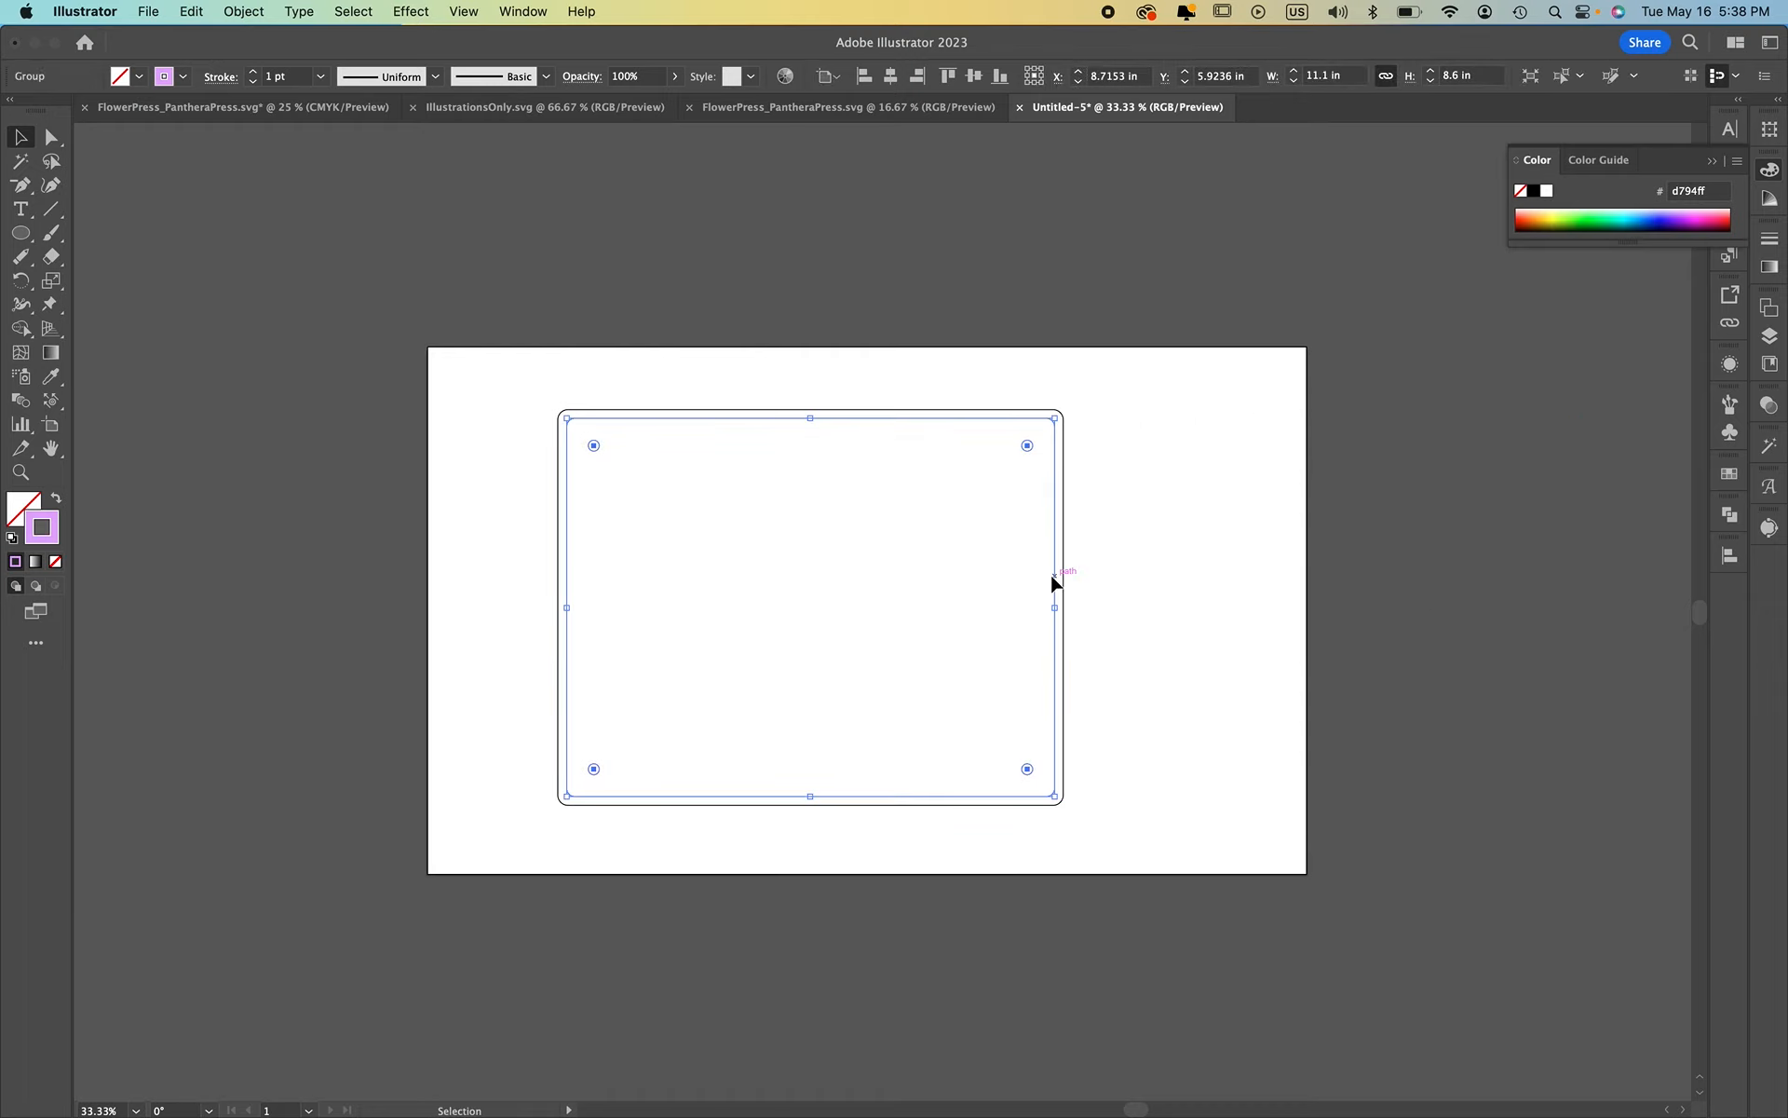
{"action": "left_click", "coordinate": [1127, 456]}
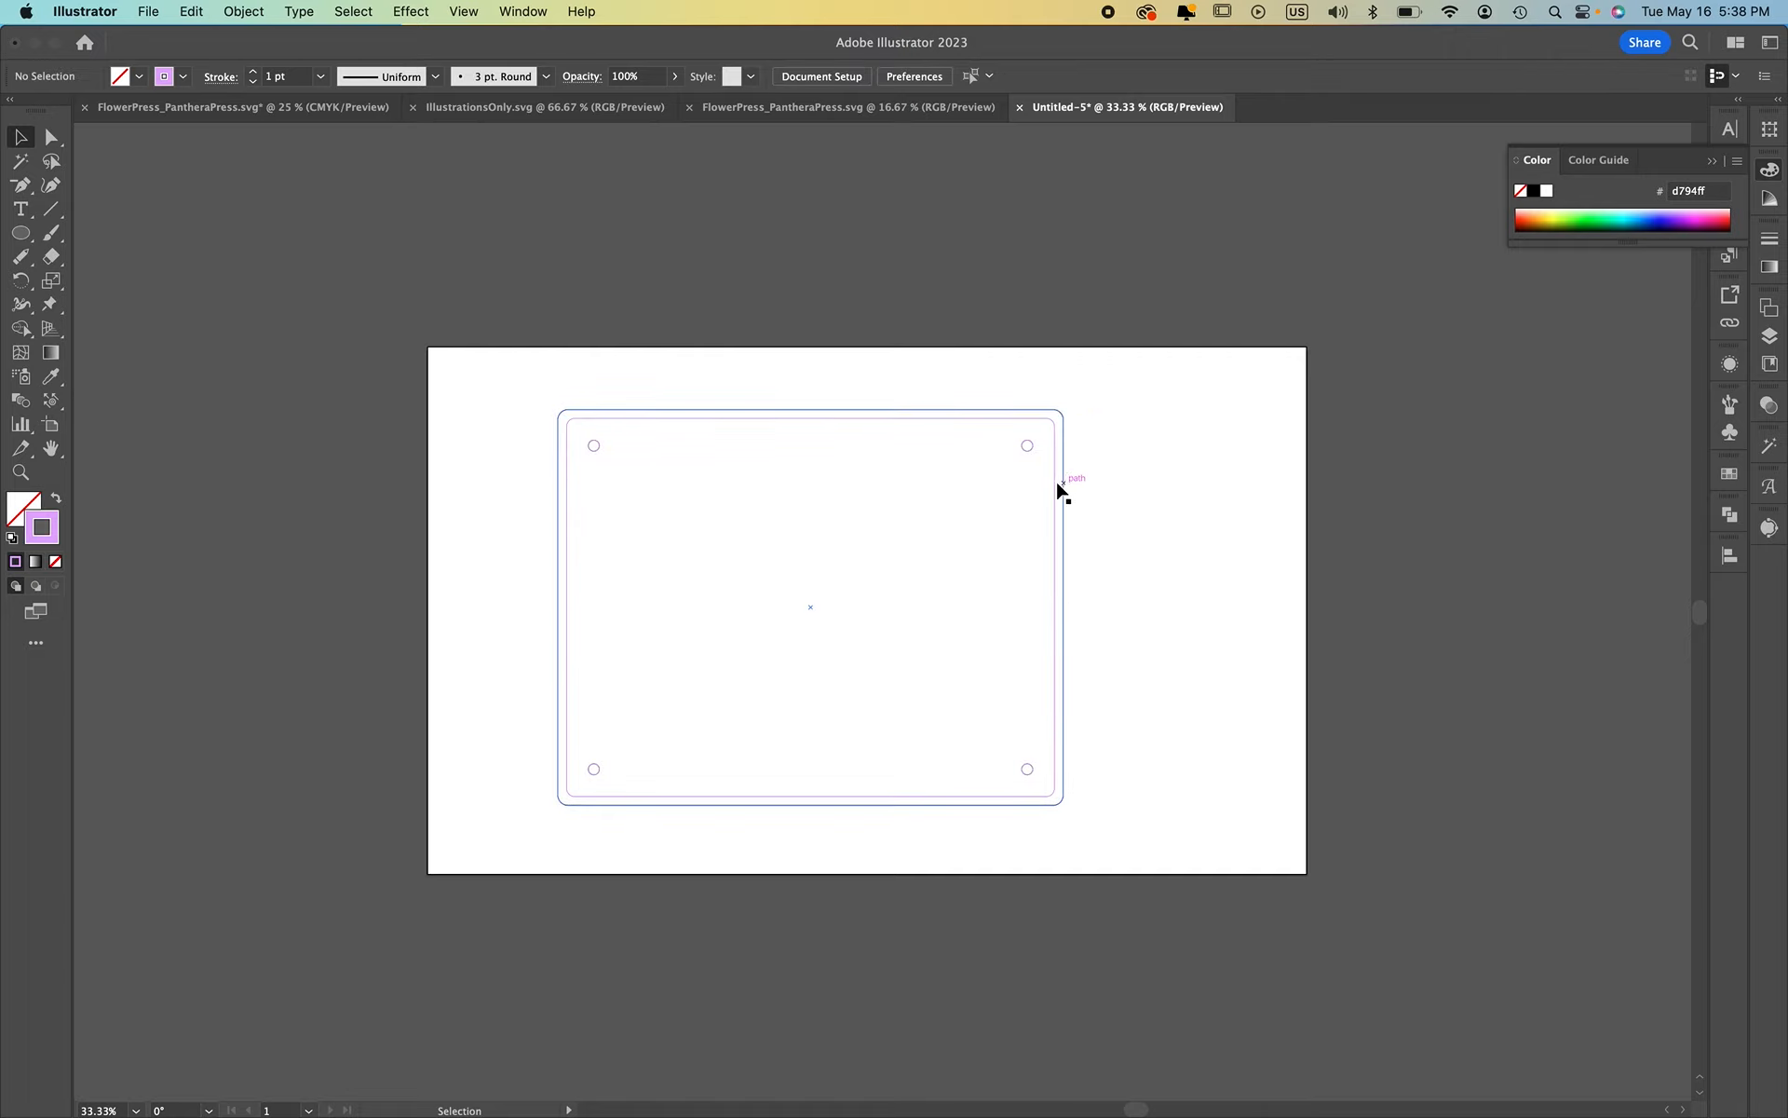
{"action": "left_click_drag", "start_coordinate": [1062, 494], "coordinate": [1573, 495]}
{"action": "left_click_drag", "start_coordinate": [1572, 496], "coordinate": [1573, 497]}
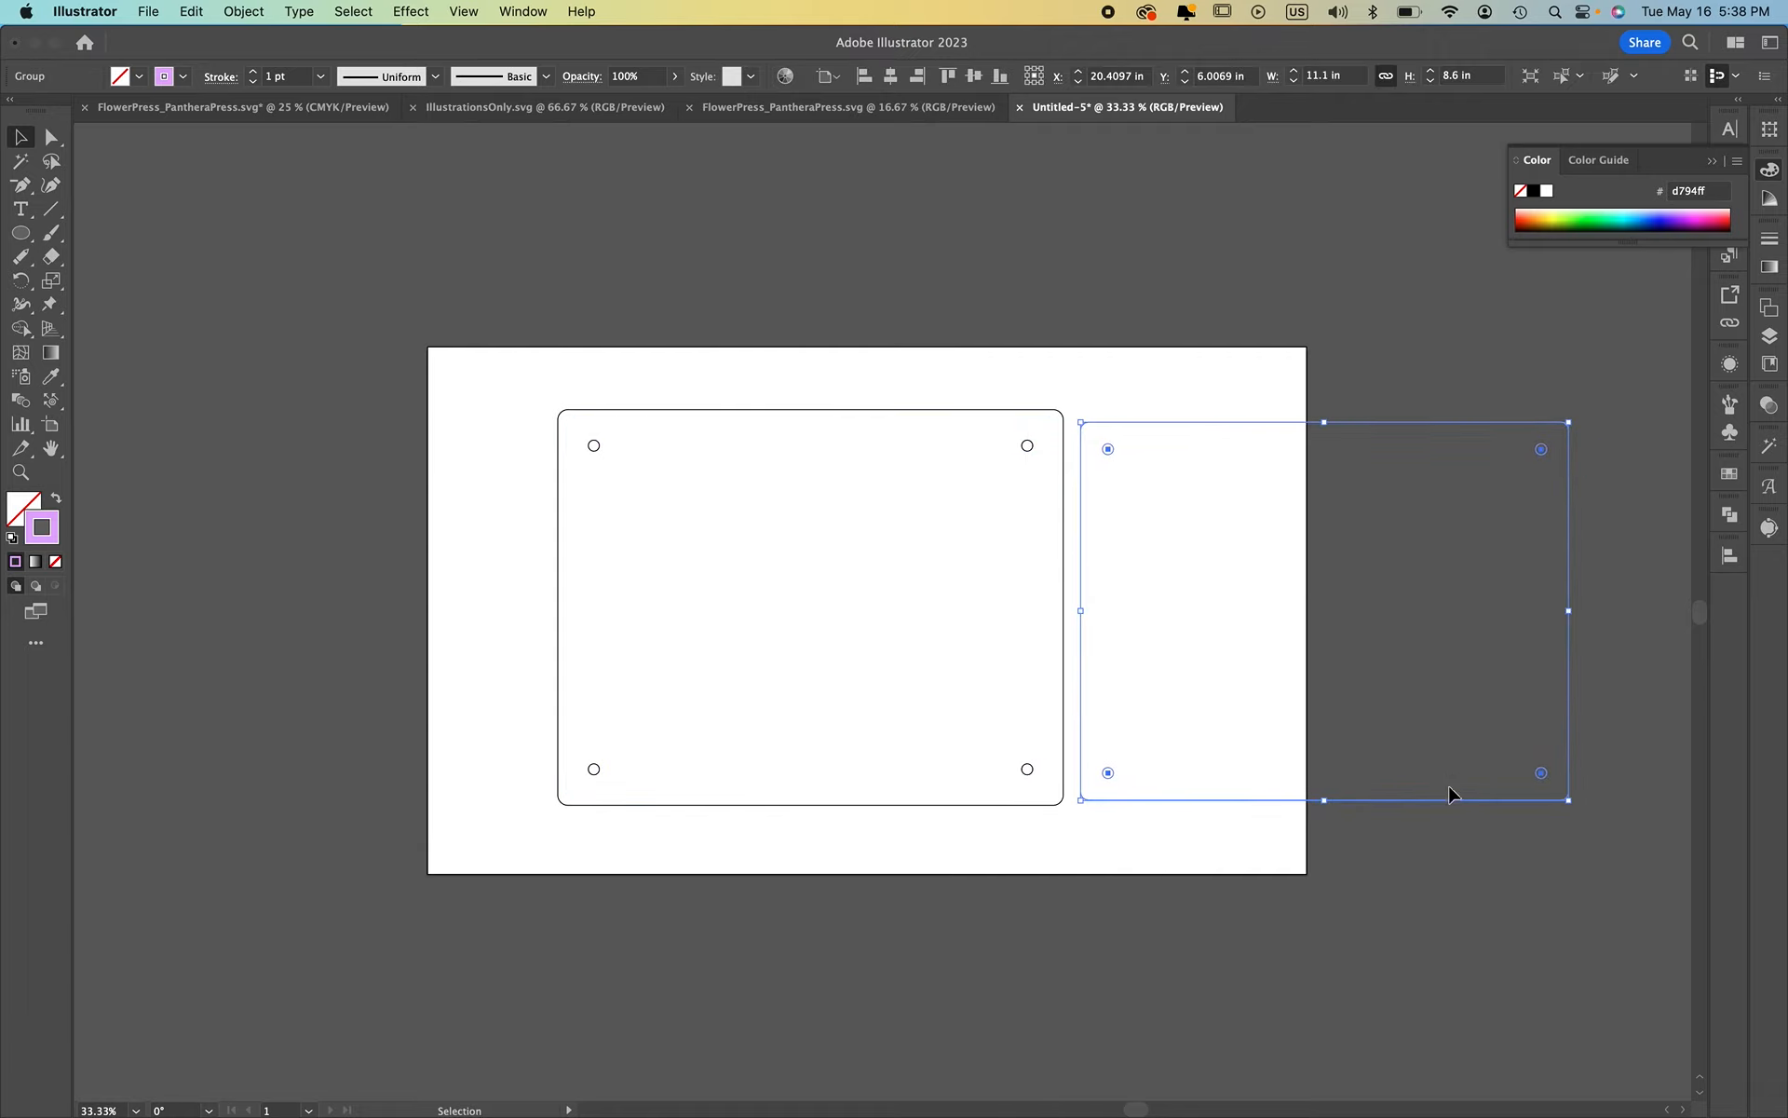
{"action": "left_click", "coordinate": [1411, 925]}
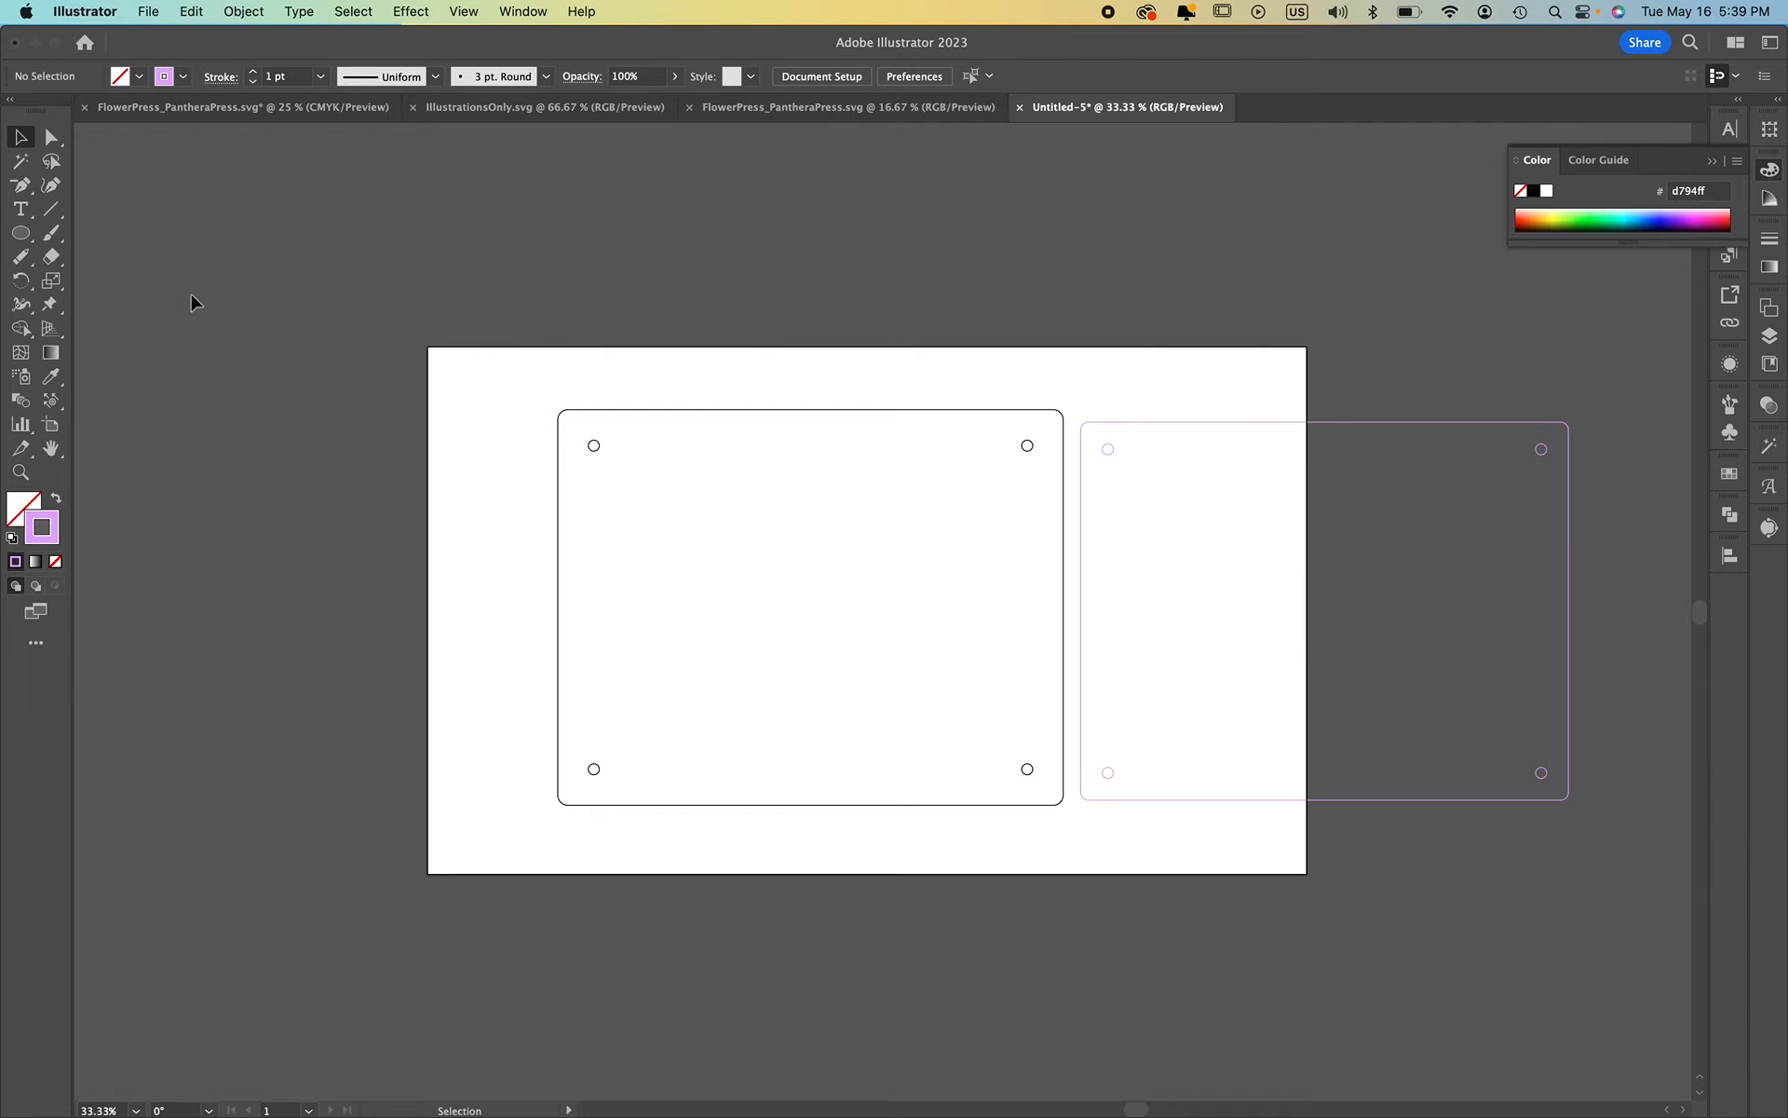
Try a 9 by 11.5 in rectangle rotated to landscape and aligned over the board outline, and remove it
{"action": "left_click_drag", "start_coordinate": [20, 233], "coordinate": [93, 244]}
{"action": "left_click", "coordinate": [930, 267]}
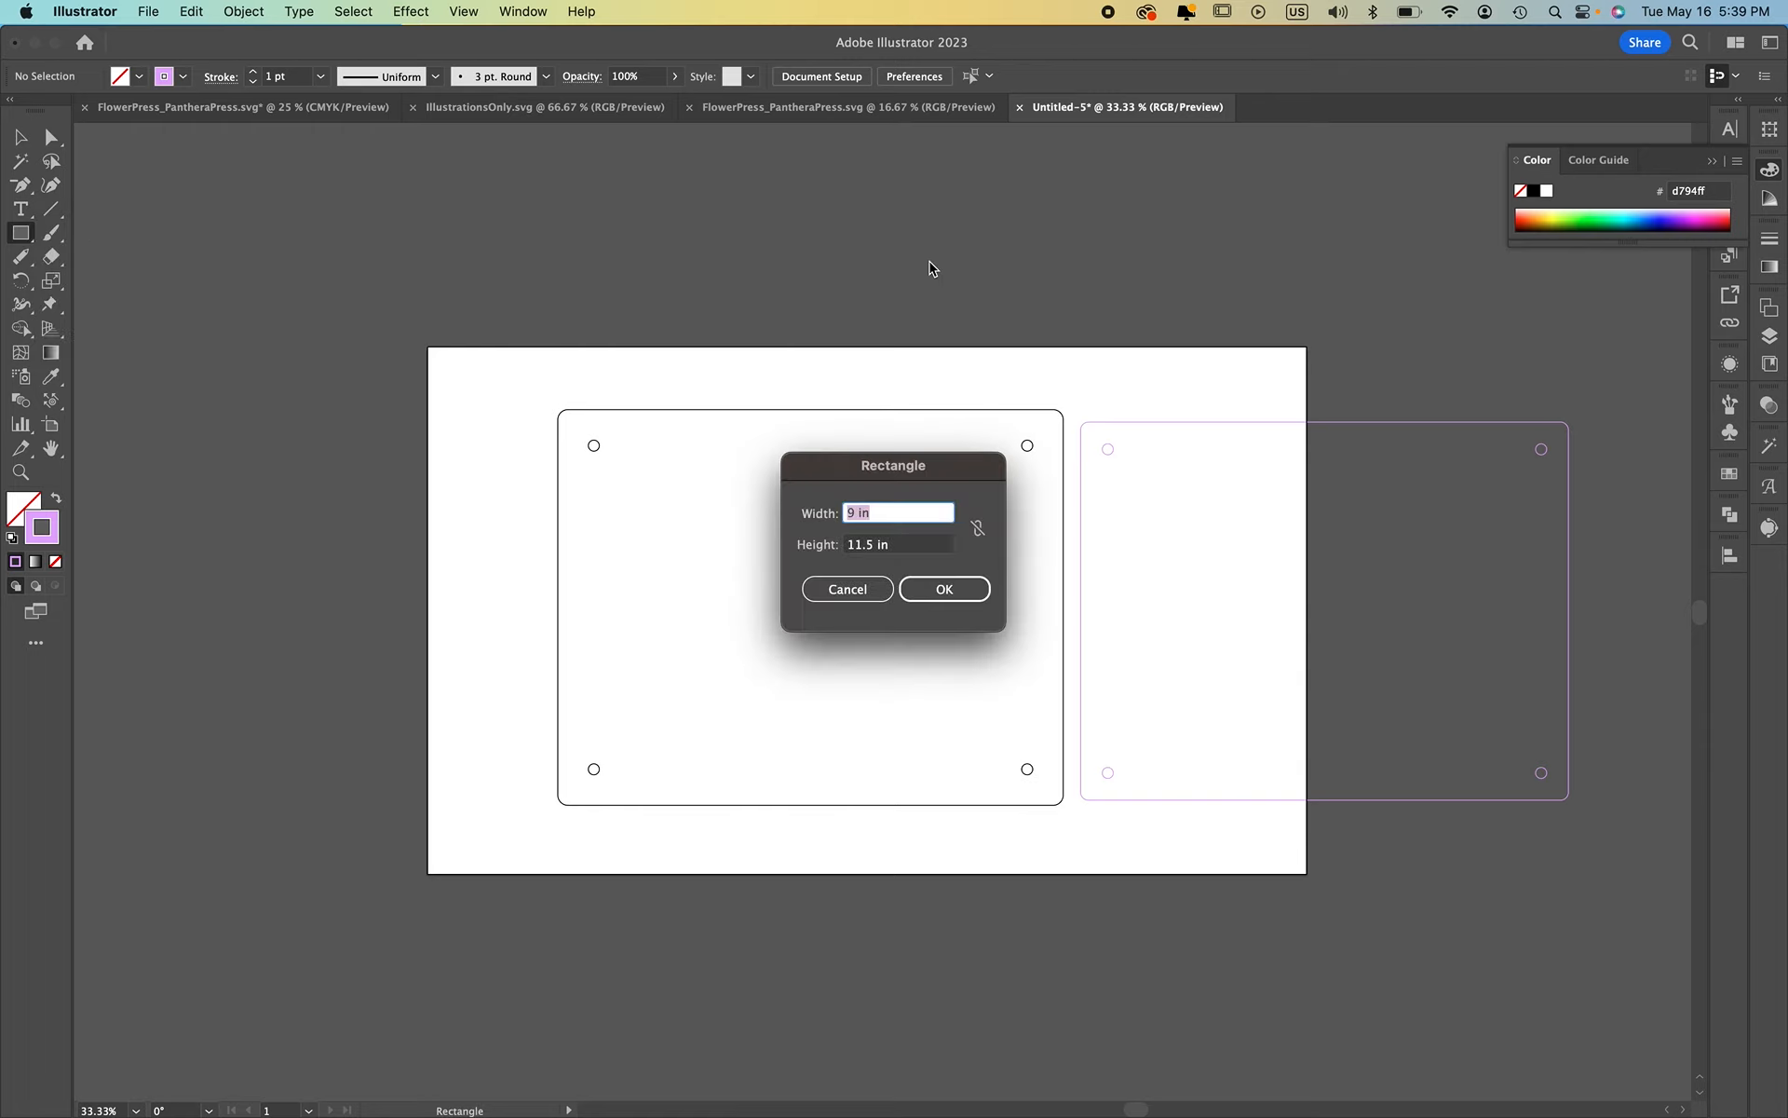
{"action": "left_click", "coordinate": [947, 593]}
{"action": "key", "text": "v"}
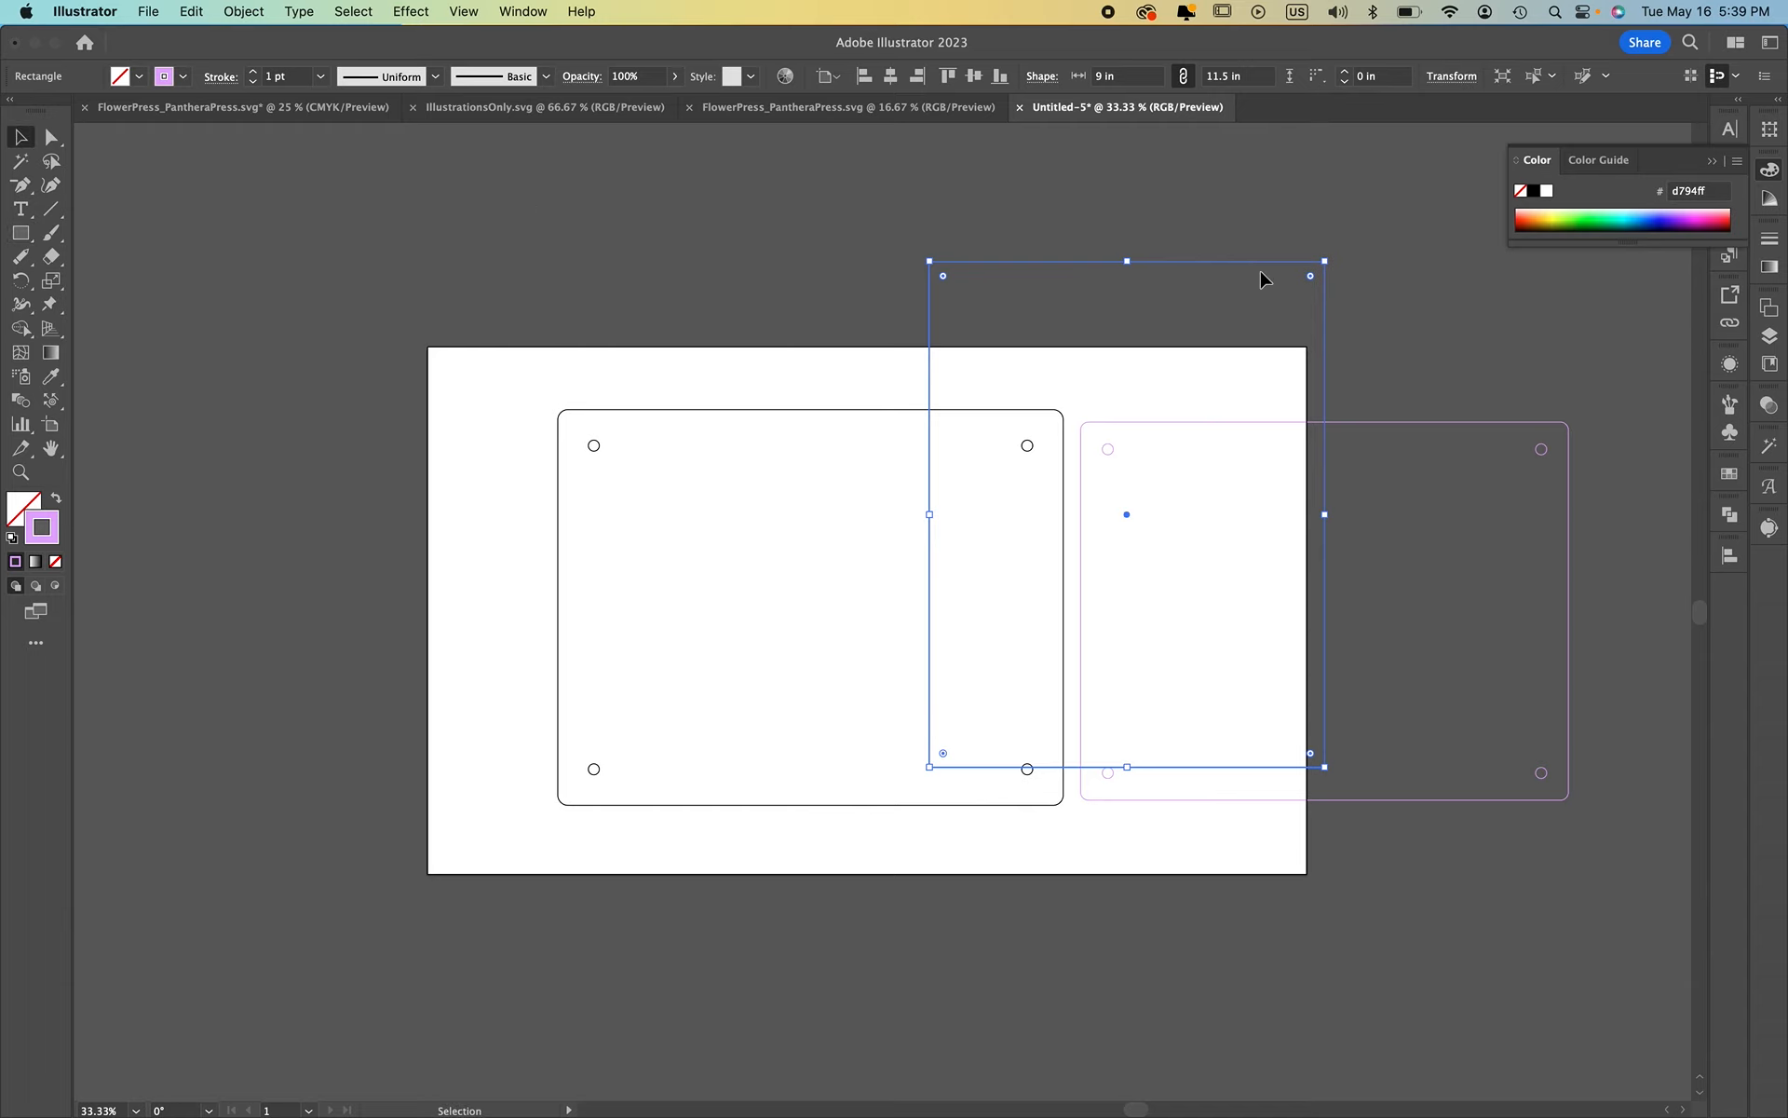
{"action": "left_click_drag", "start_coordinate": [1332, 261], "coordinate": [1267, 592]}
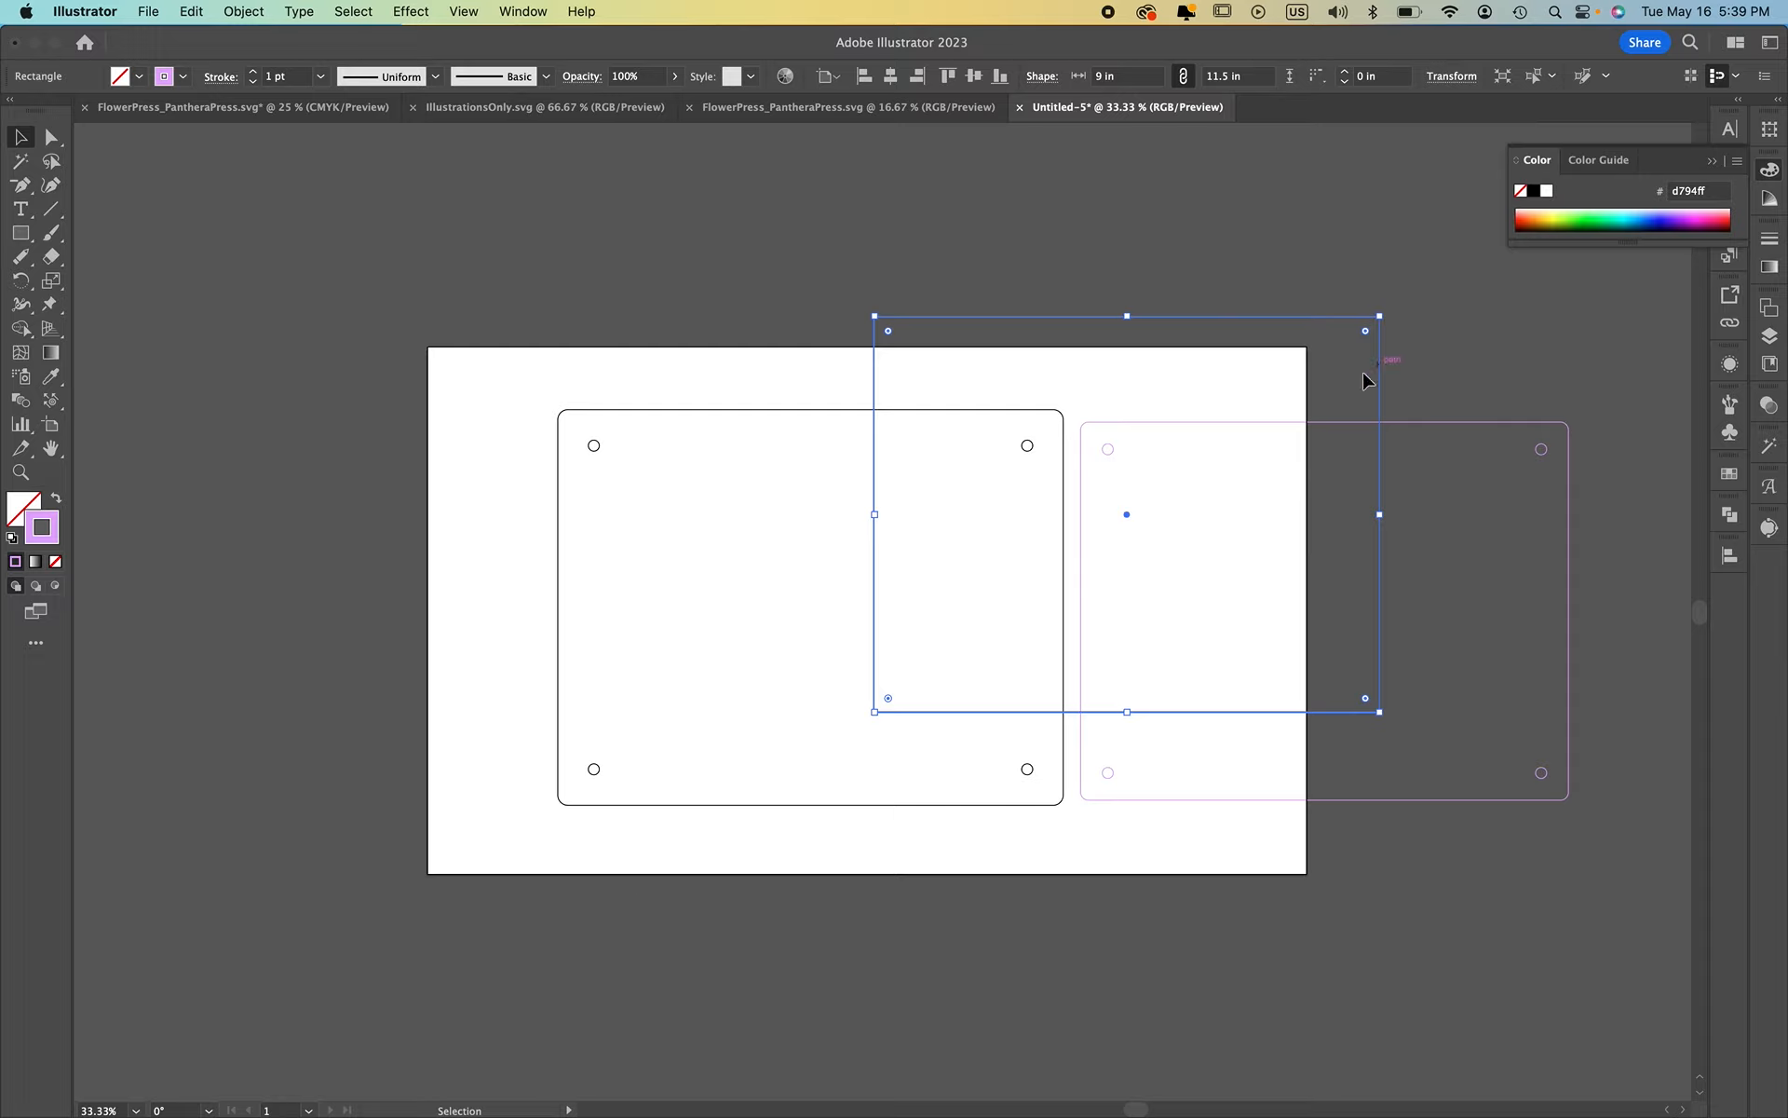
{"action": "left_click_drag", "start_coordinate": [1379, 366], "coordinate": [1062, 461]}
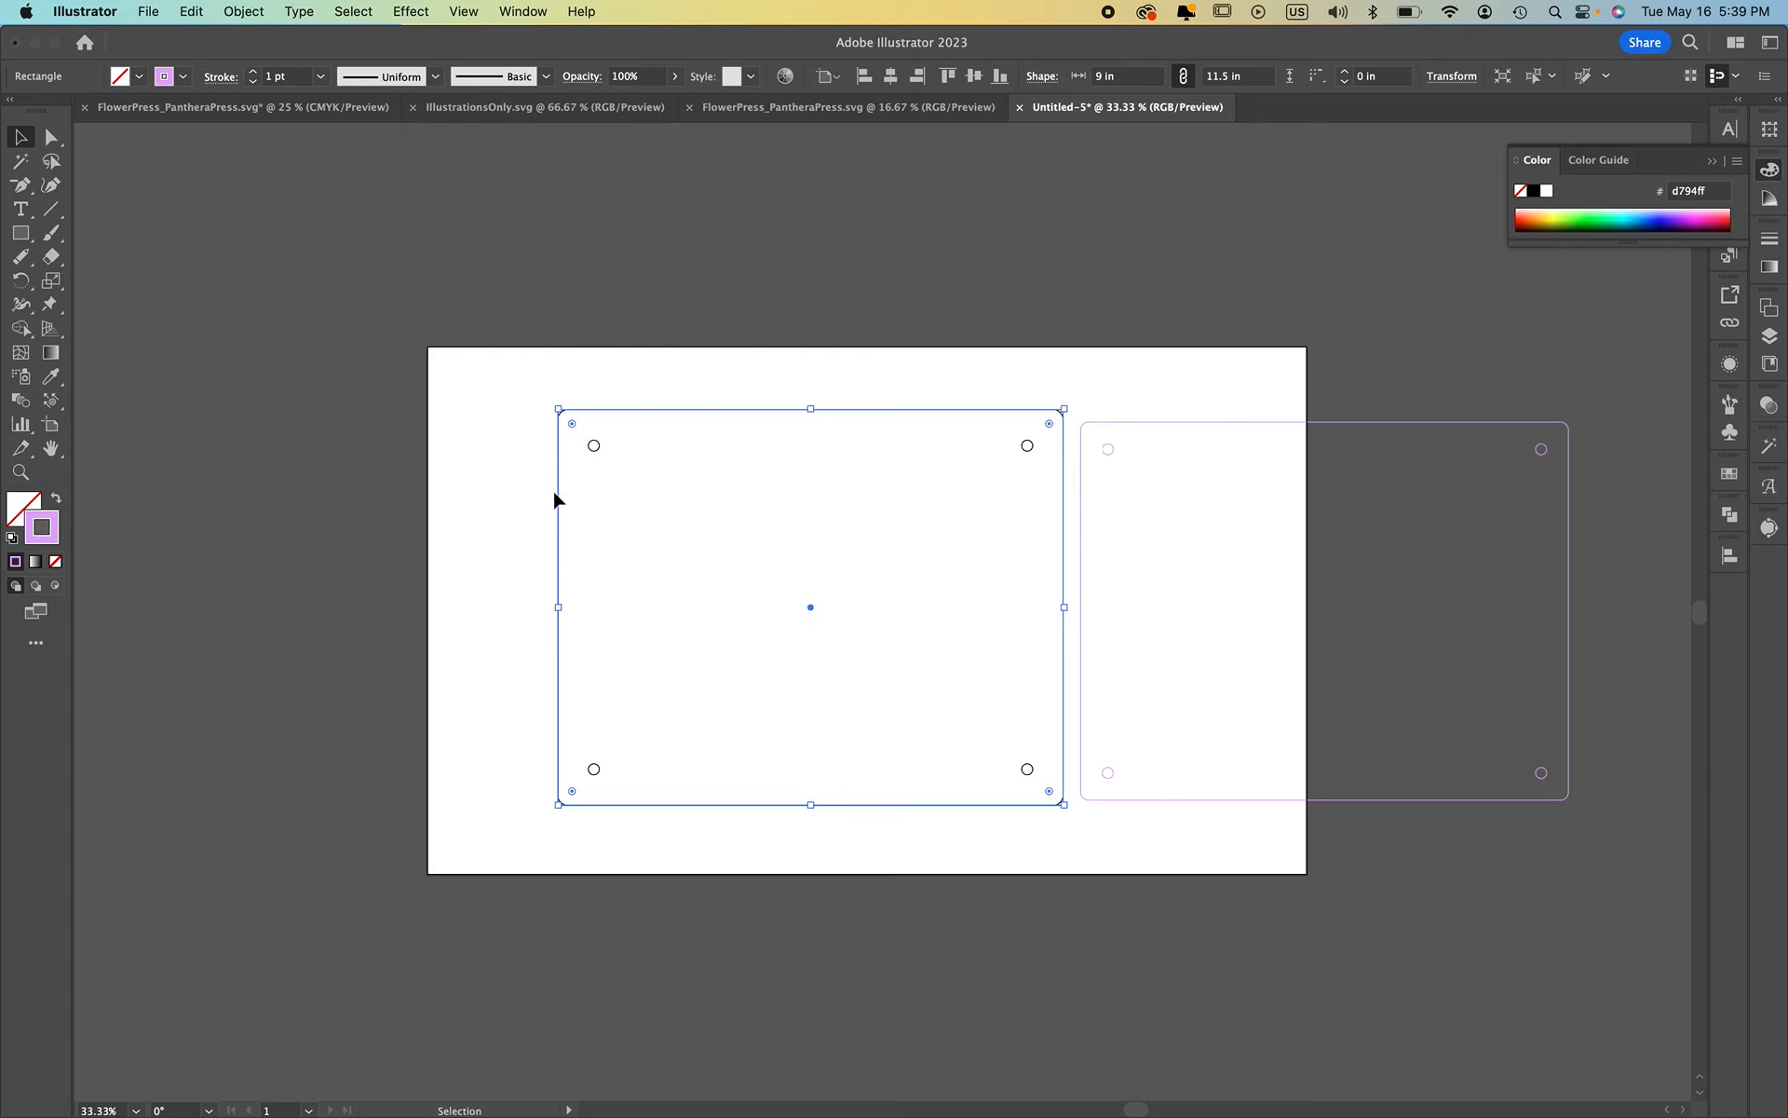
{"action": "left_click", "coordinate": [1005, 399]}
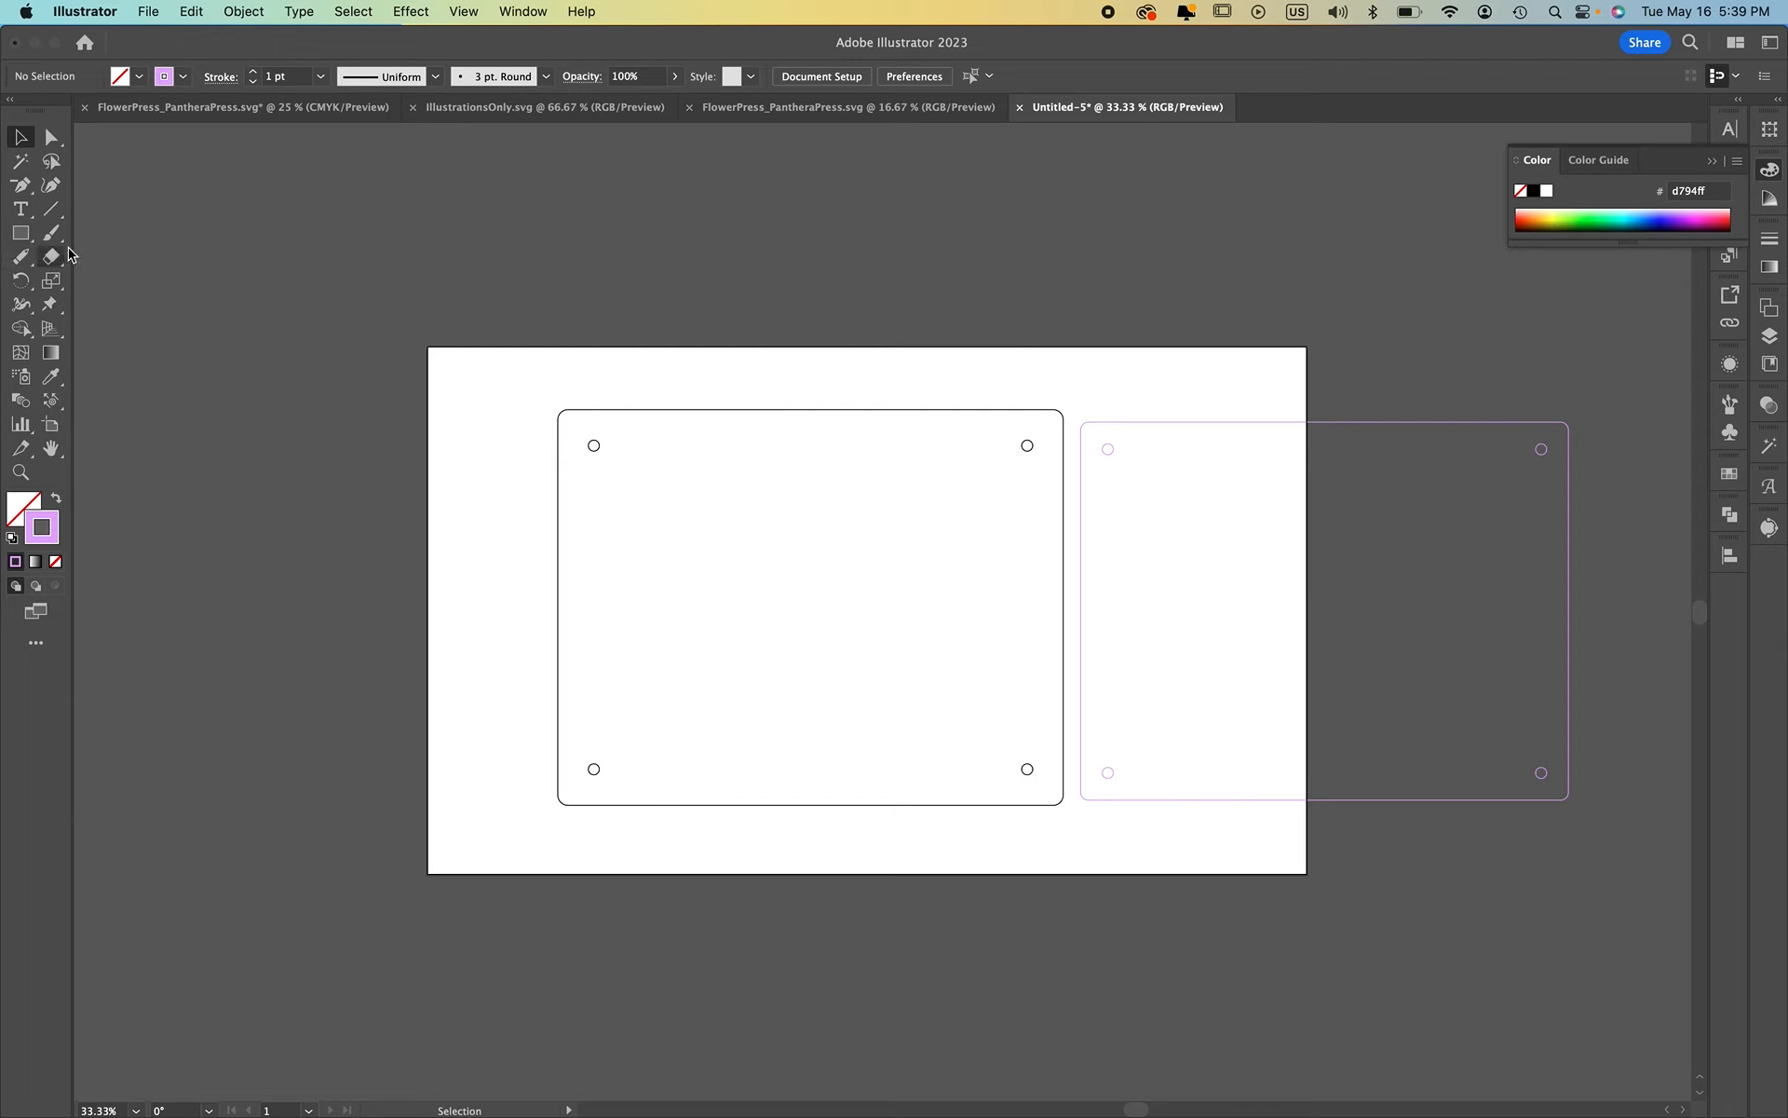
Try placing a small eight-sided polygon with a 0.6944 in radius on the board, and delete it
{"action": "left_click", "coordinate": [34, 240]}
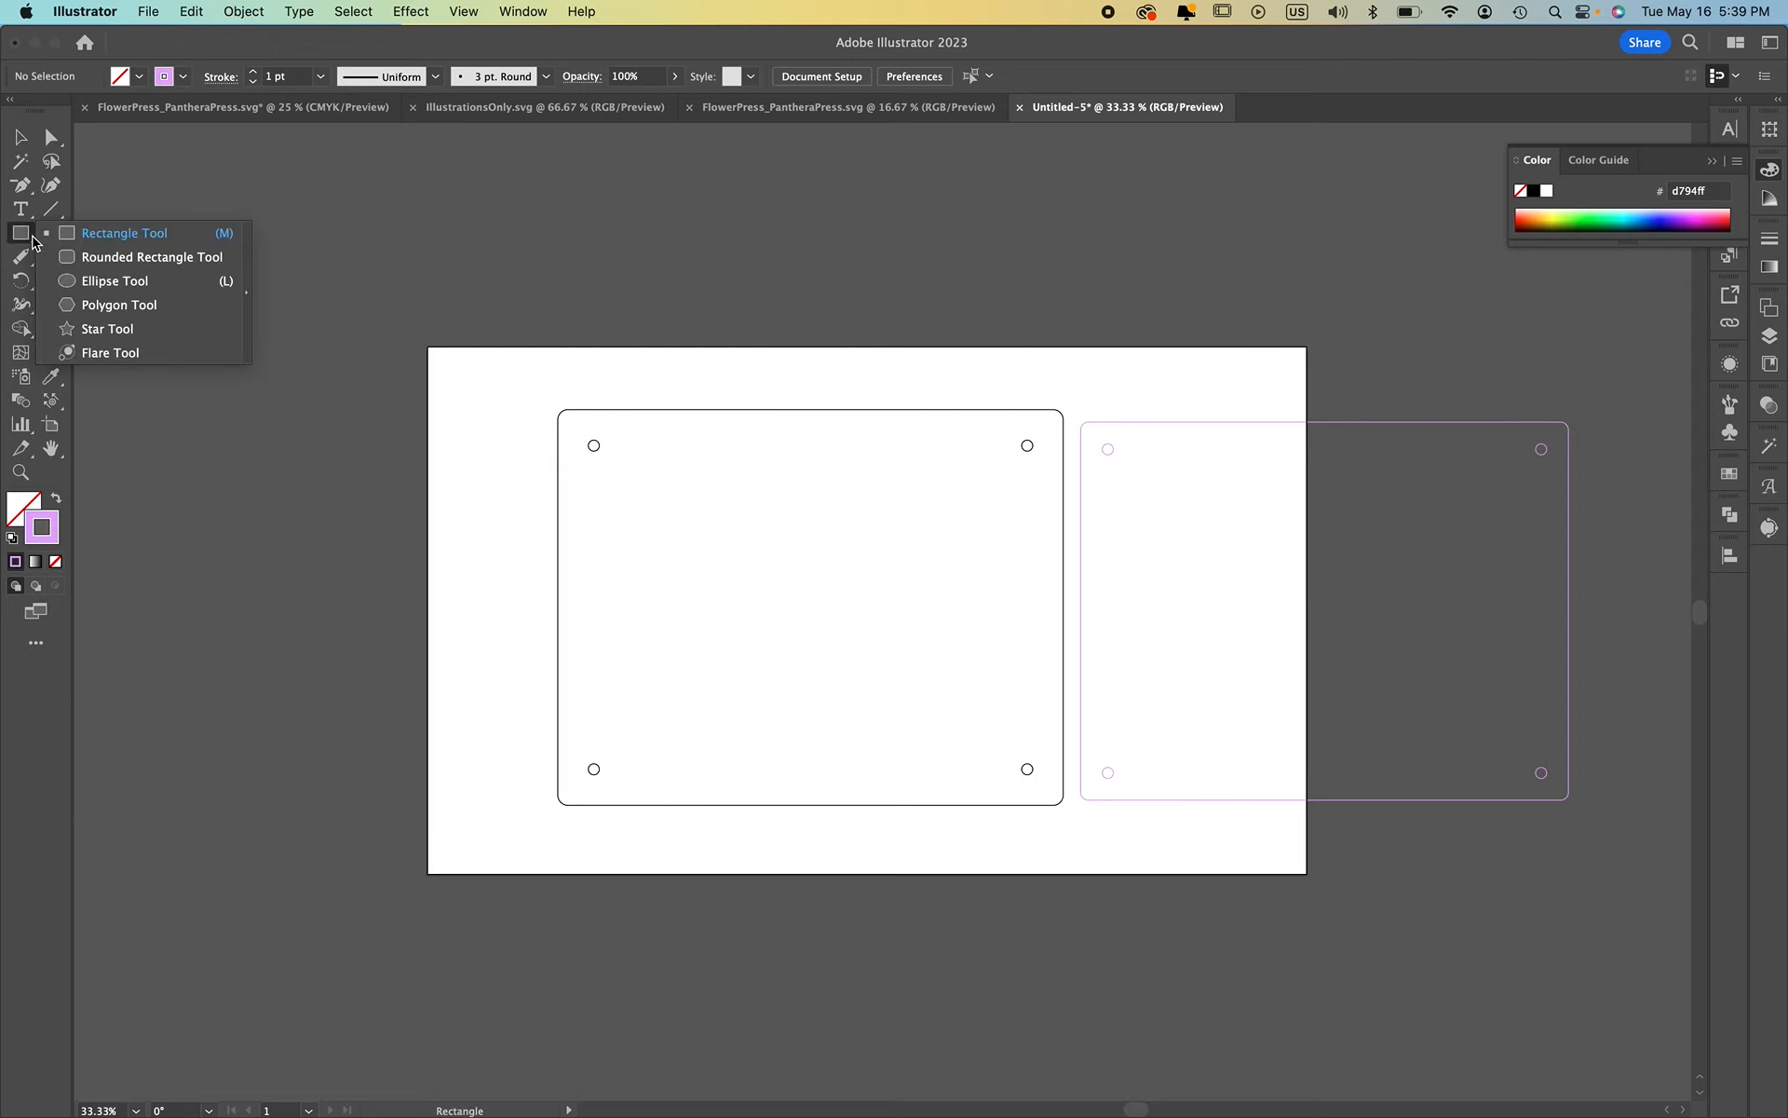
{"action": "left_click", "coordinate": [116, 305]}
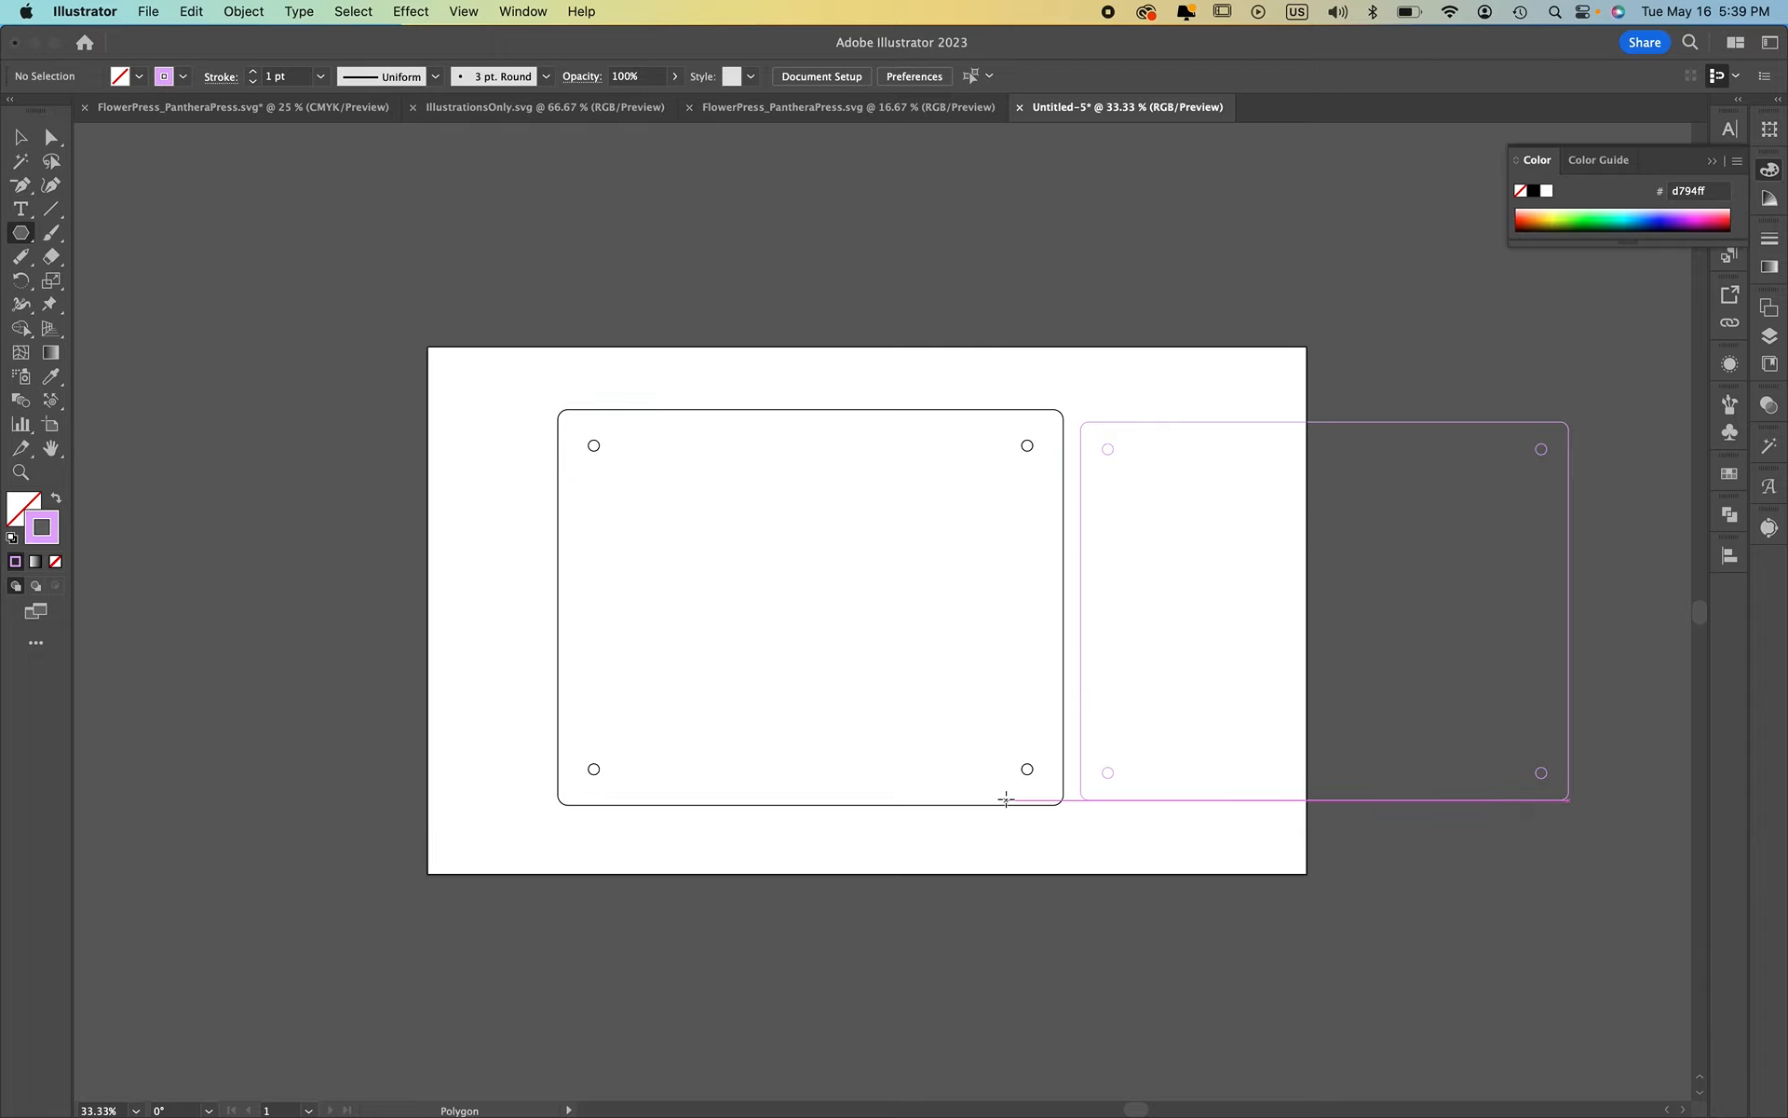
{"action": "left_click", "coordinate": [903, 525]}
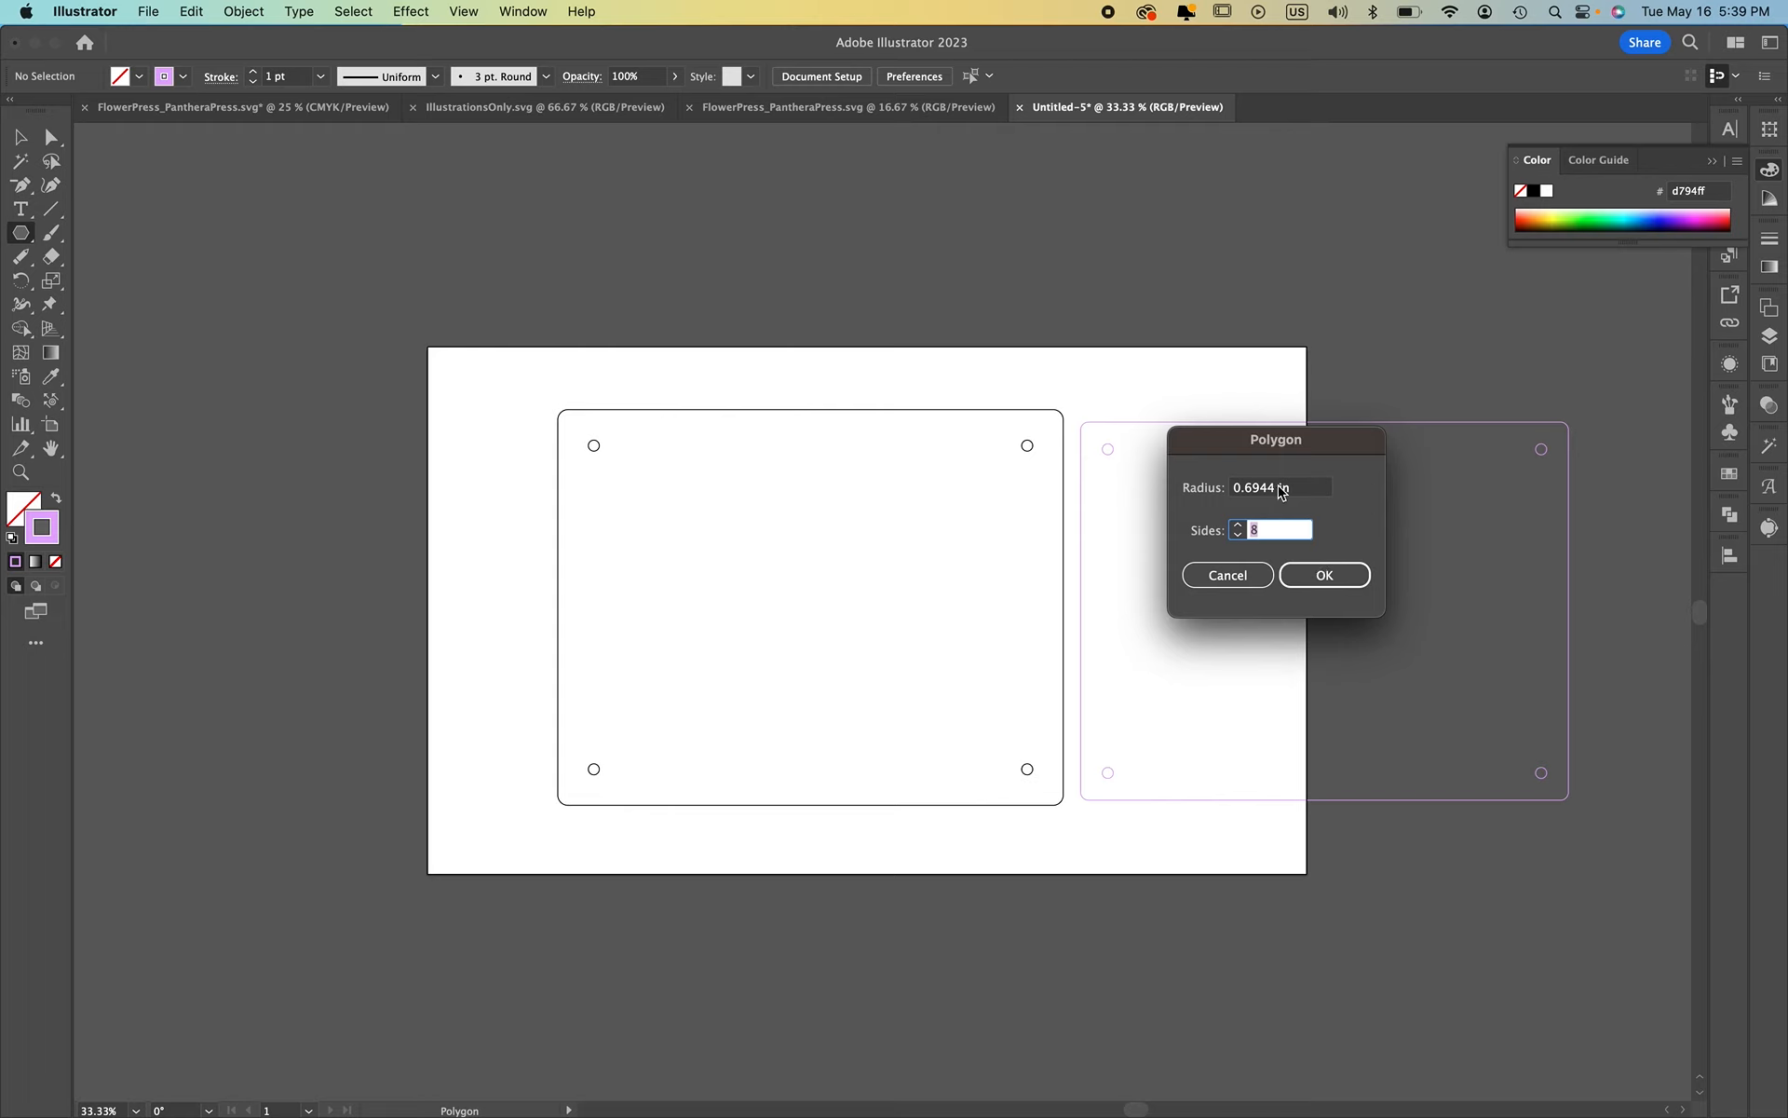
{"action": "left_click", "coordinate": [1324, 576]}
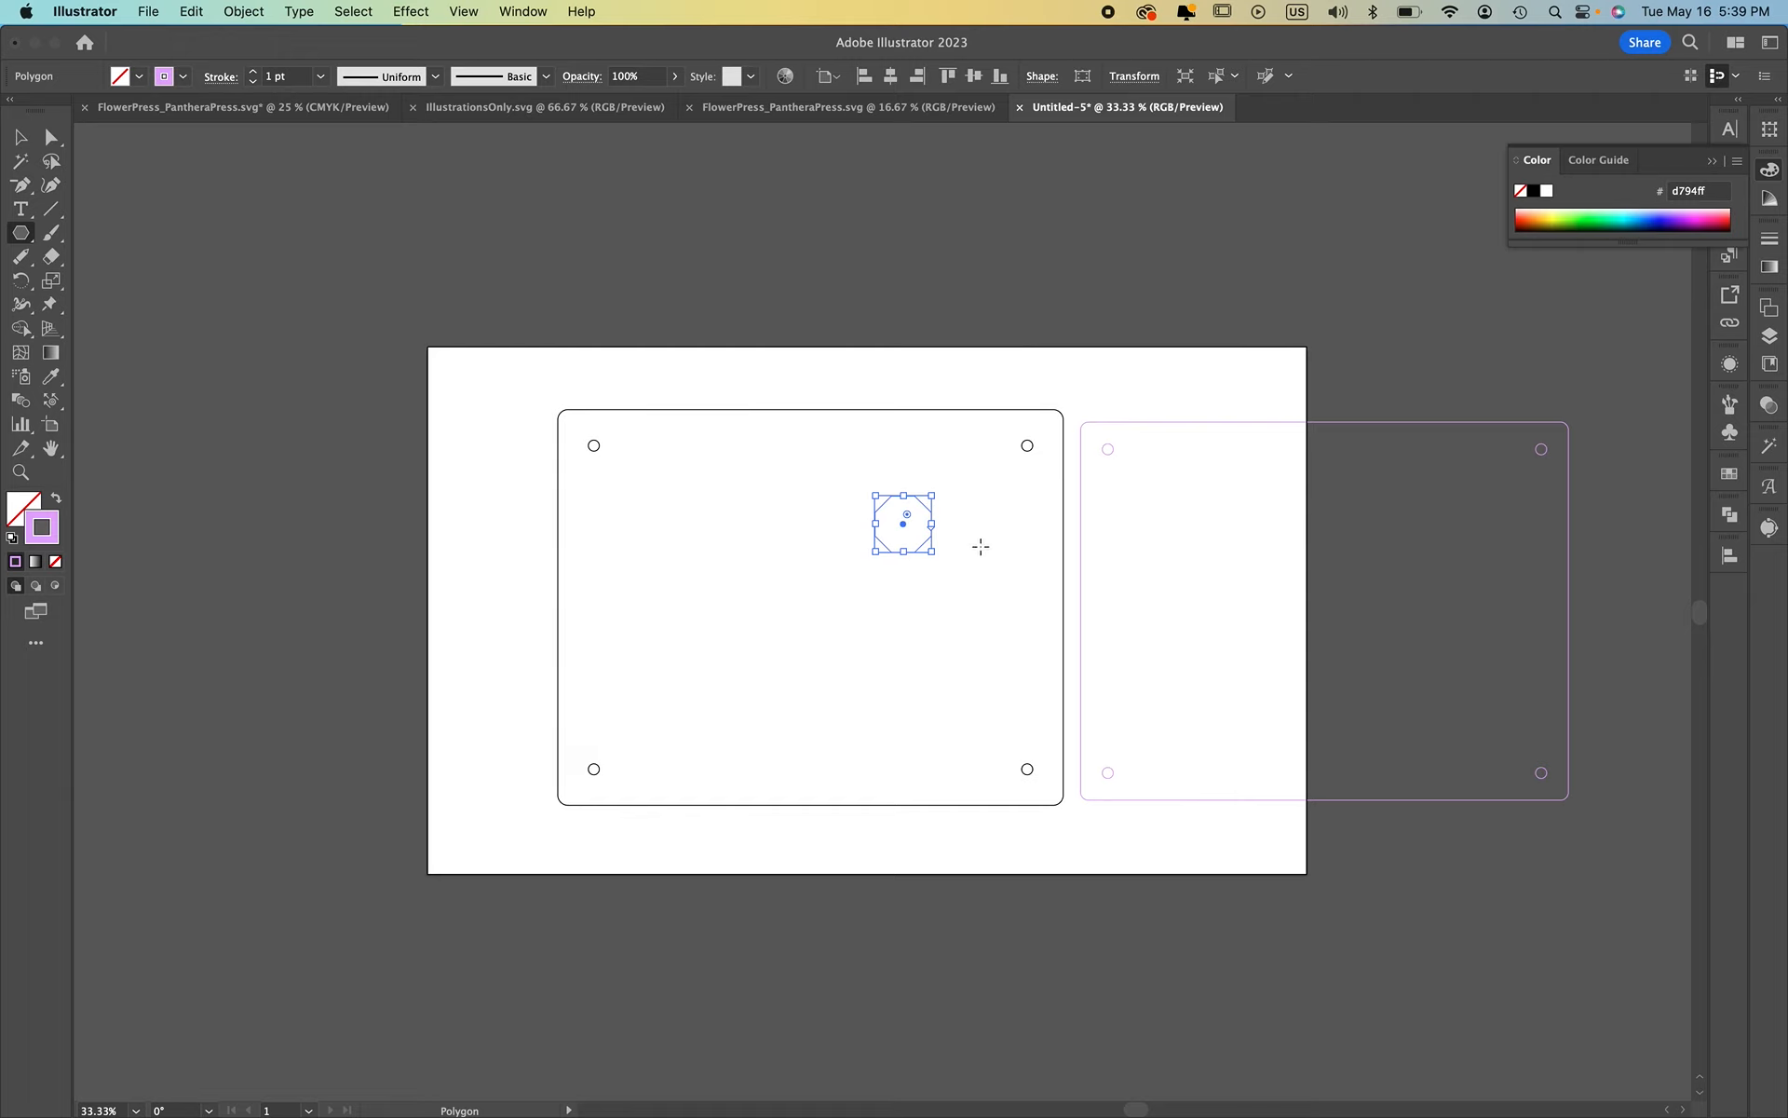
{"action": "key", "text": "Delete"}
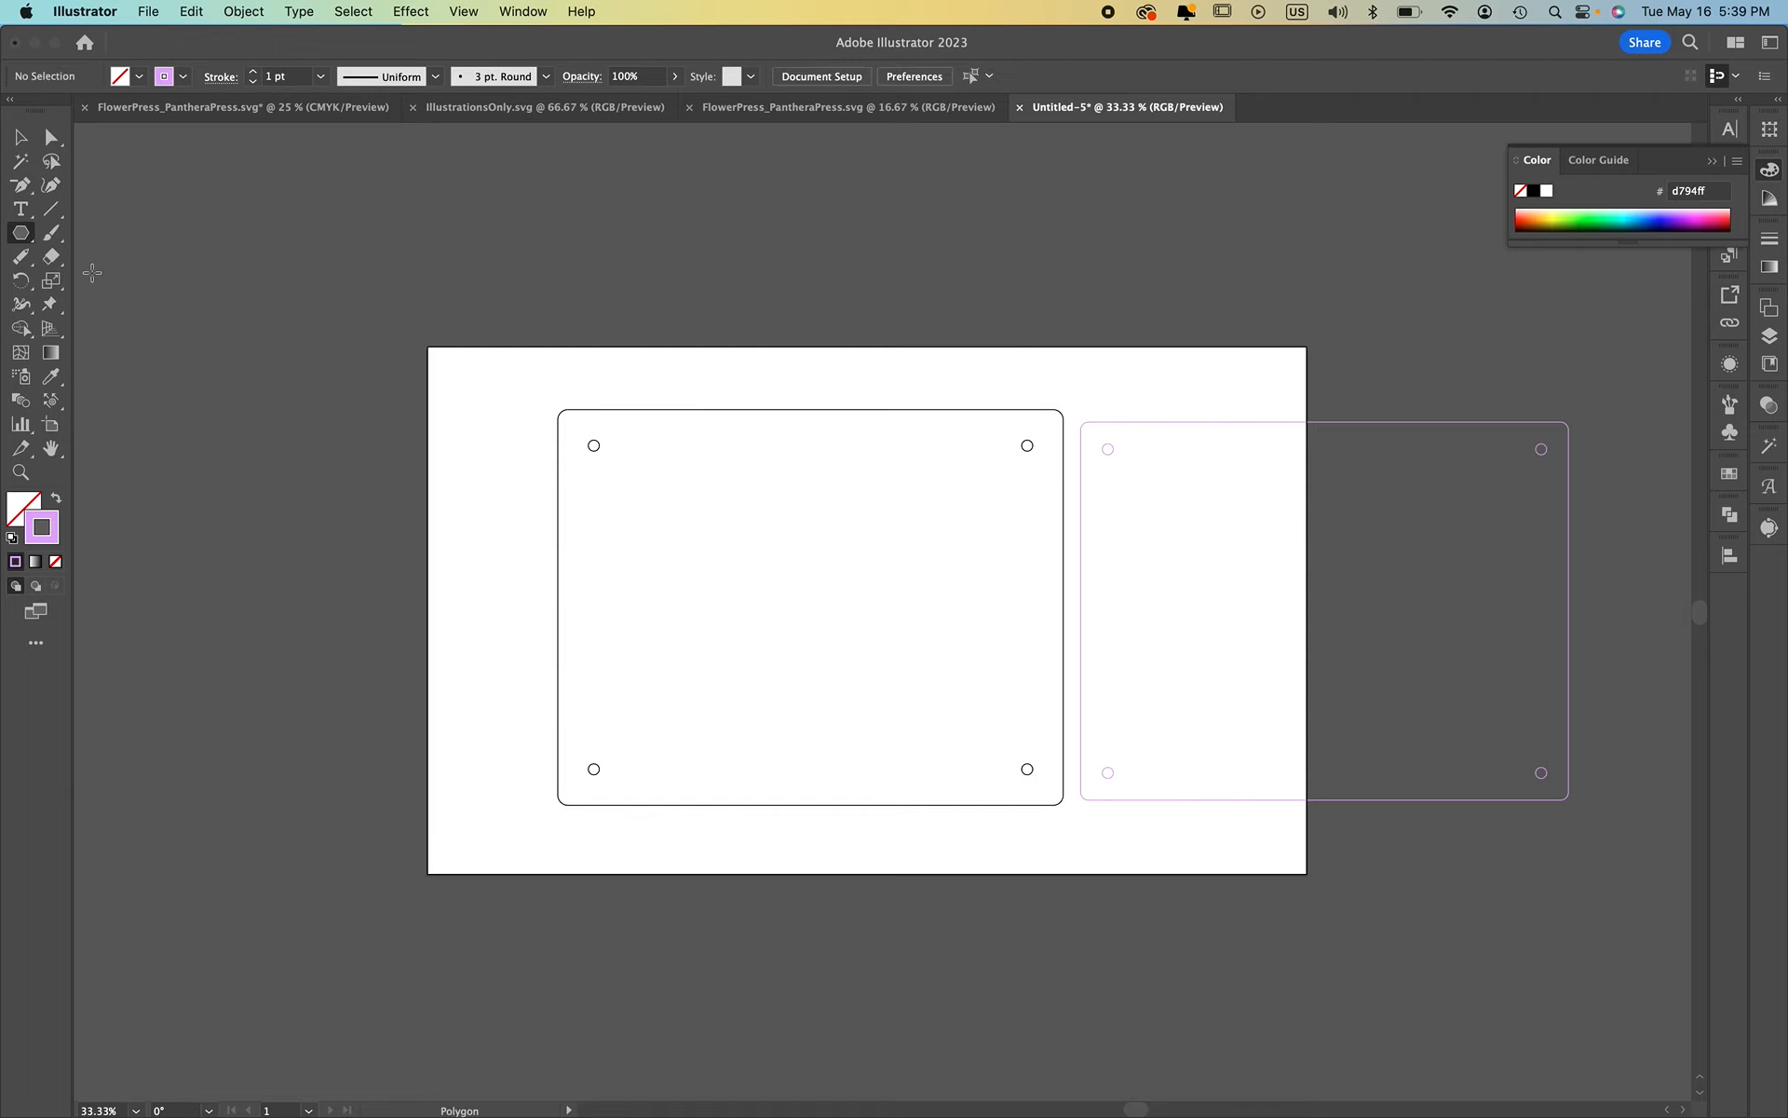
{"action": "left_click", "coordinate": [778, 578]}
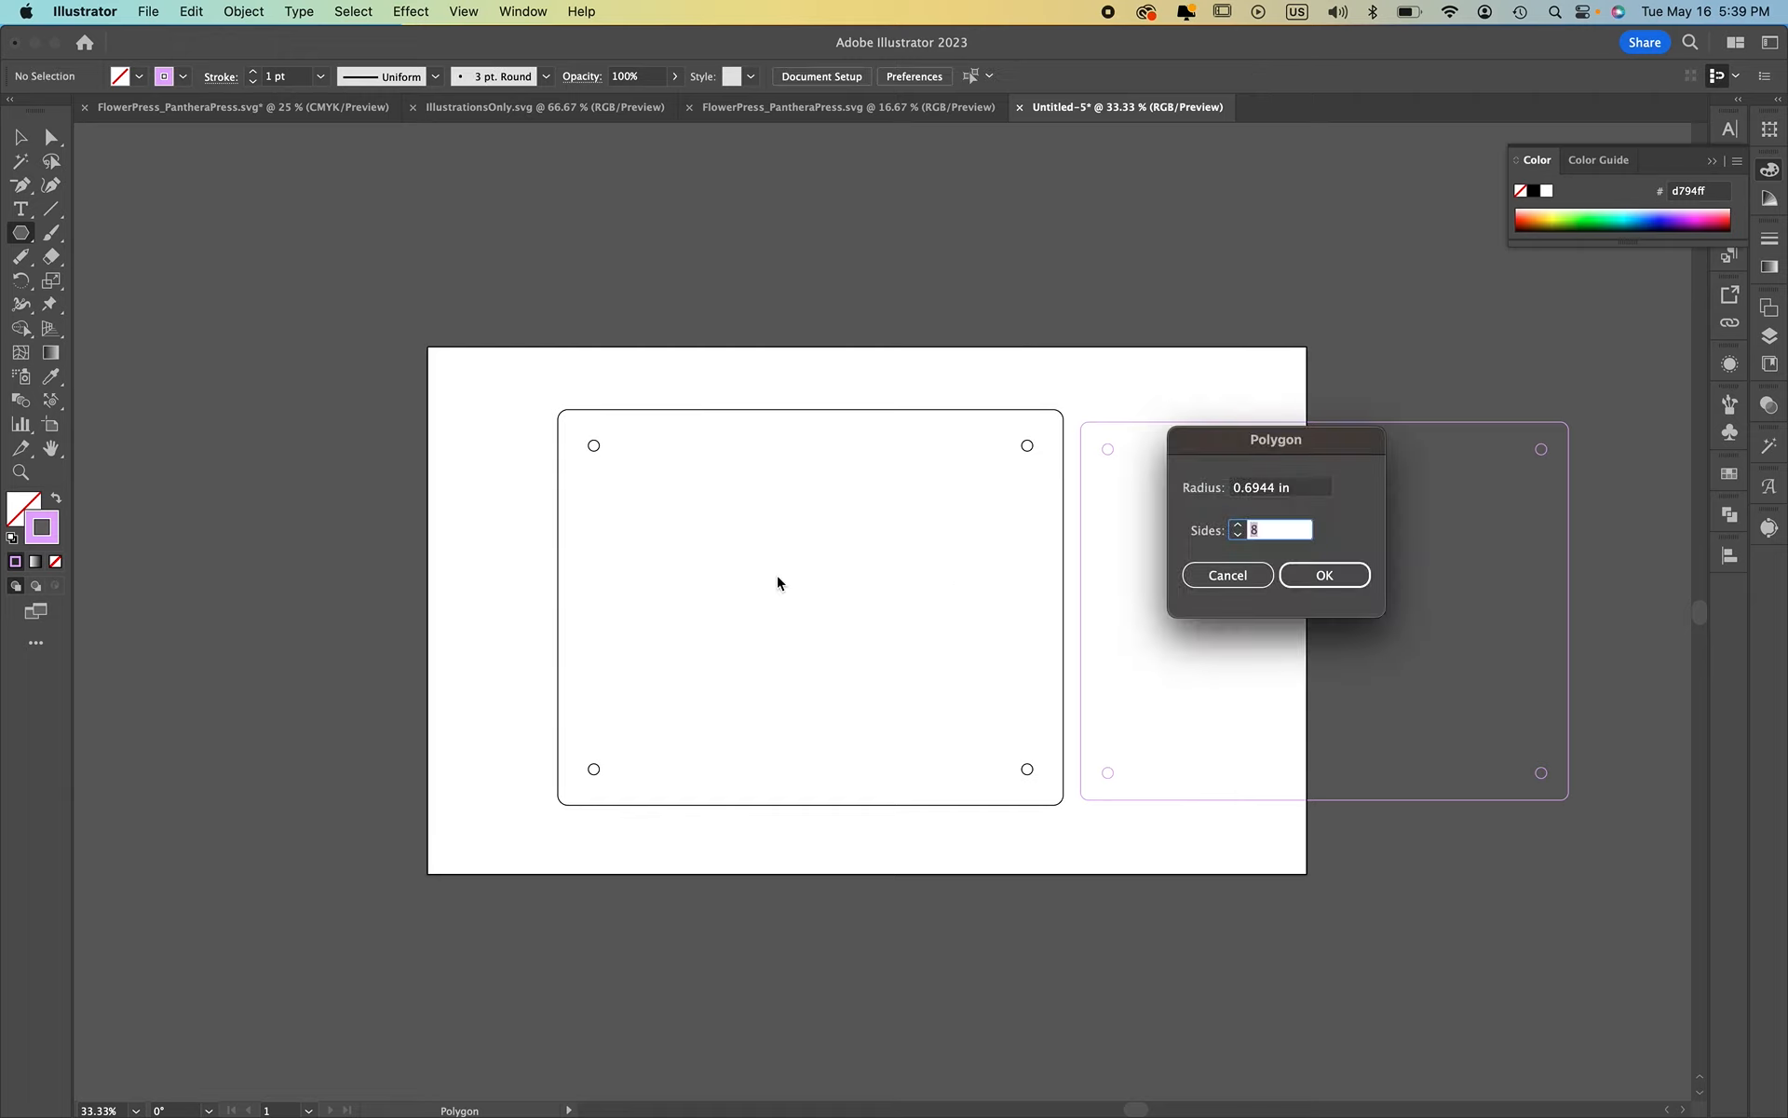
{"action": "left_click", "coordinate": [1323, 575]}
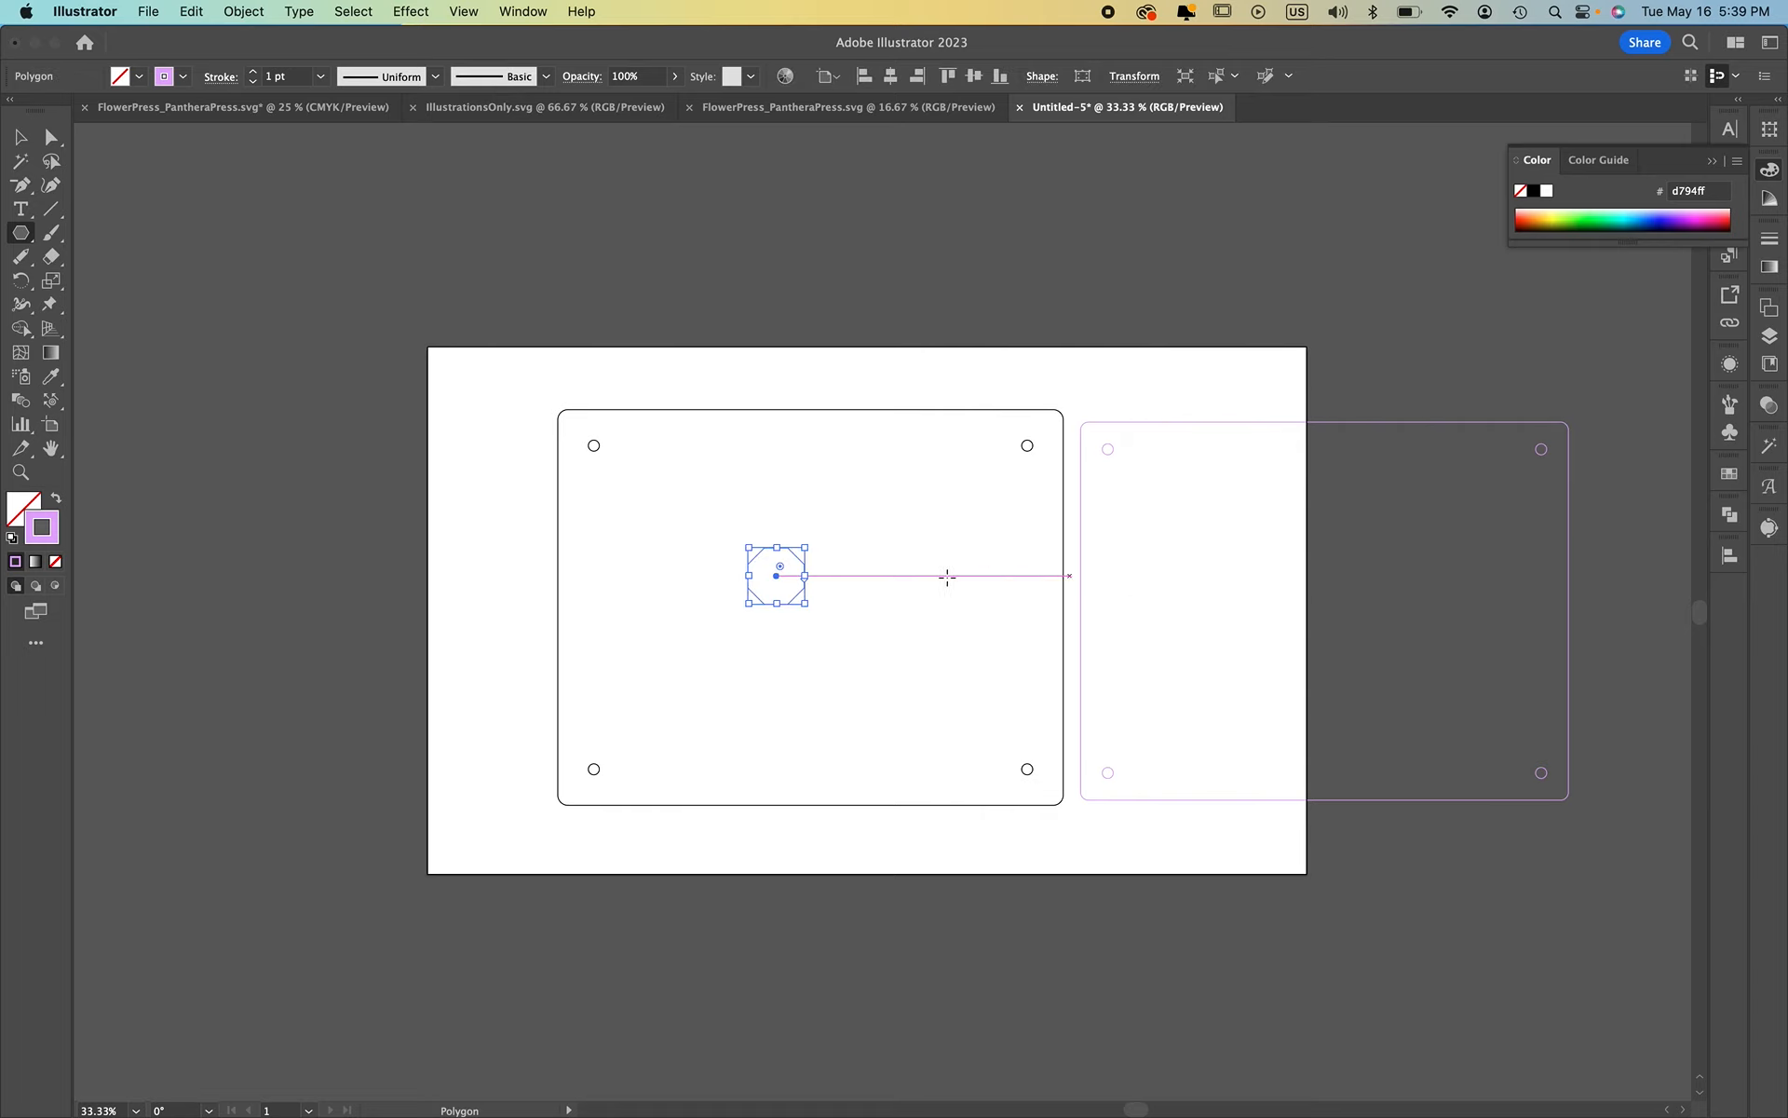
{"action": "key", "text": "Delete"}
{"action": "left_click_drag", "start_coordinate": [619, 409], "coordinate": [689, 433]}
{"action": "key", "text": "super+z"}
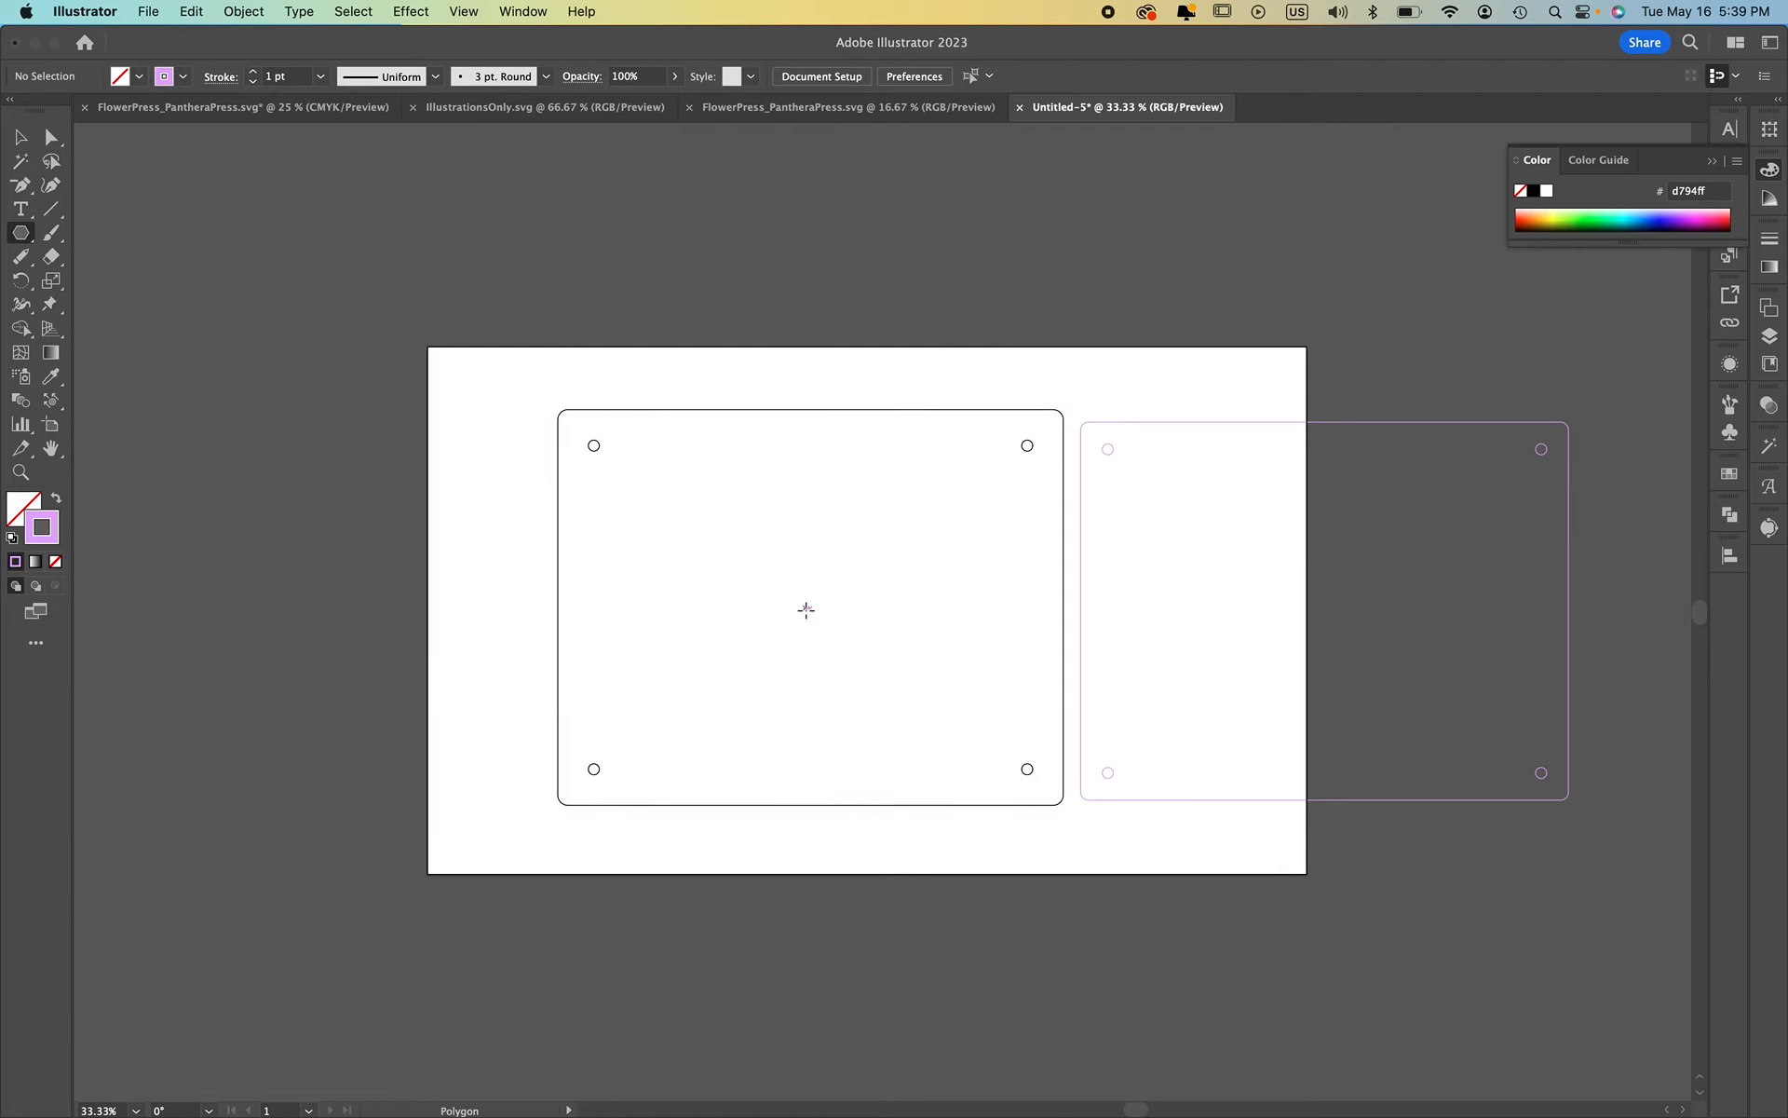
Draw an upright eight-sided polygon outward from the board's centre, about 8.75 in tall, and deselect it
{"action": "left_click_drag", "start_coordinate": [810, 607], "coordinate": [996, 706]}
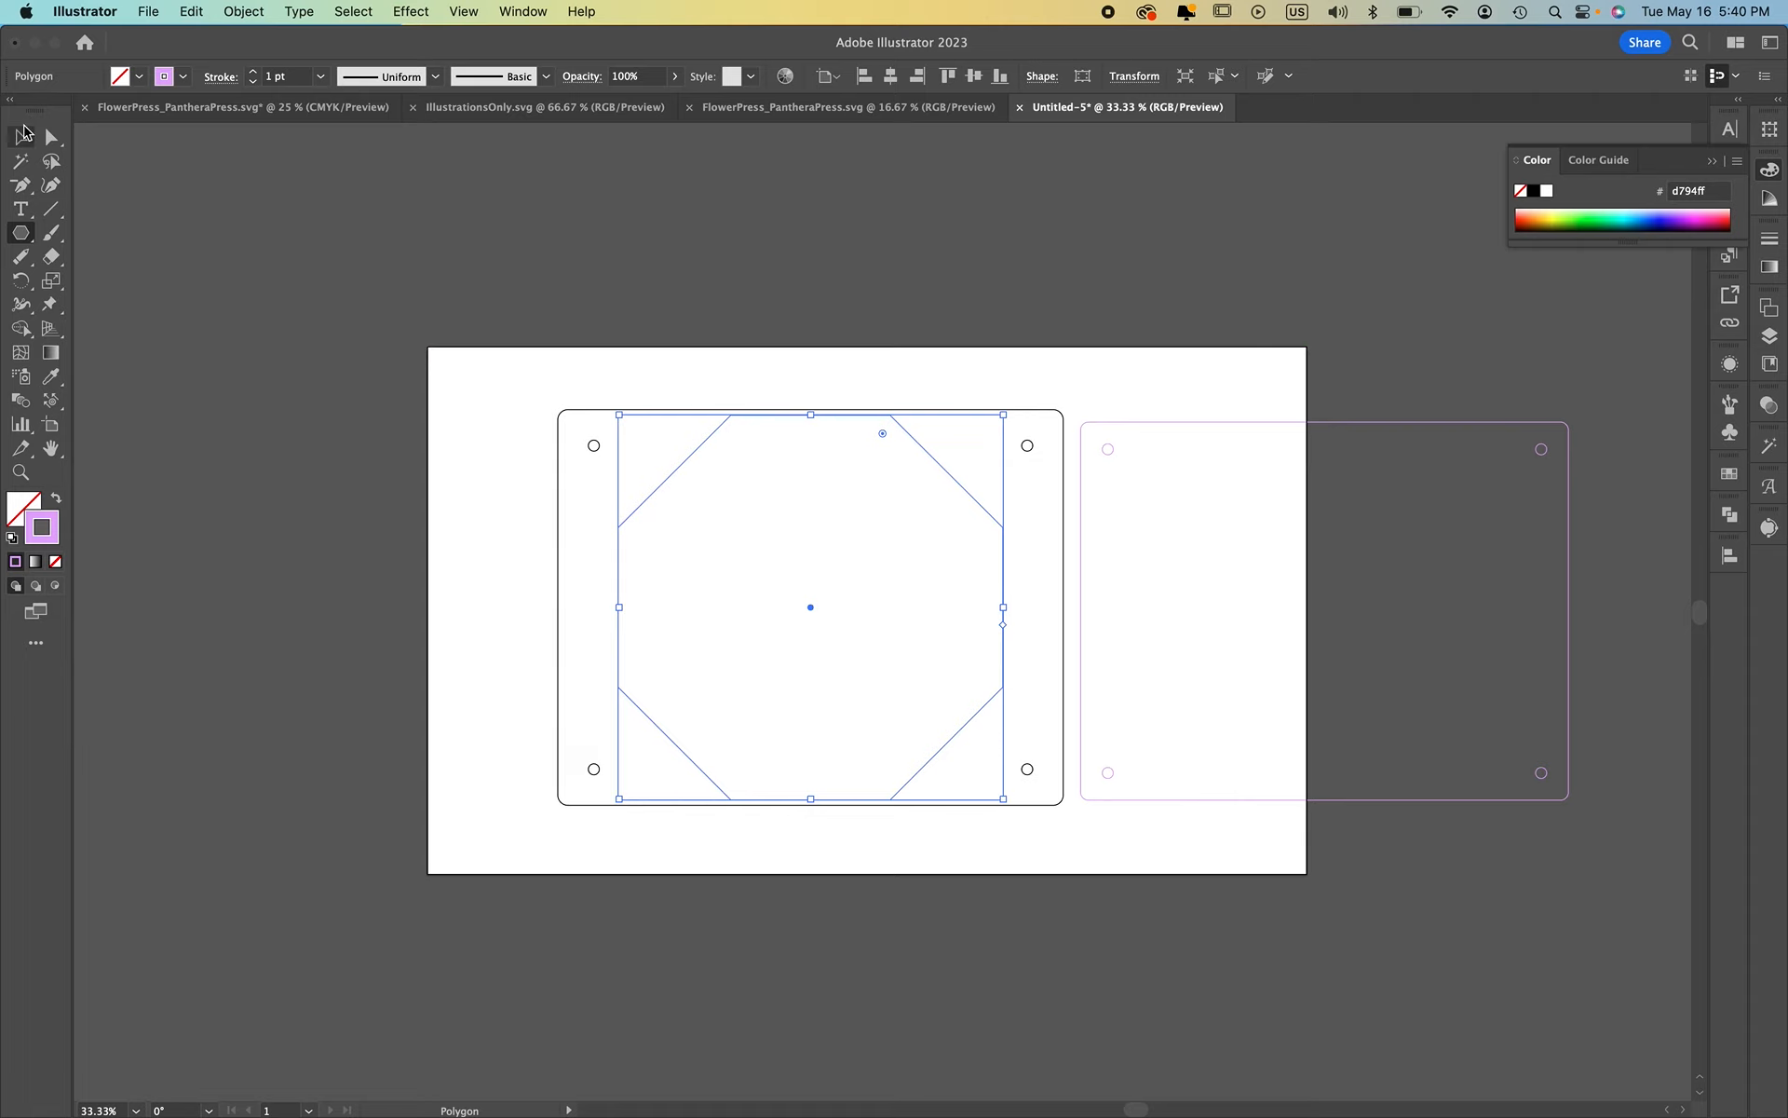
{"action": "left_click", "coordinate": [23, 135]}
{"action": "left_click", "coordinate": [261, 550]}
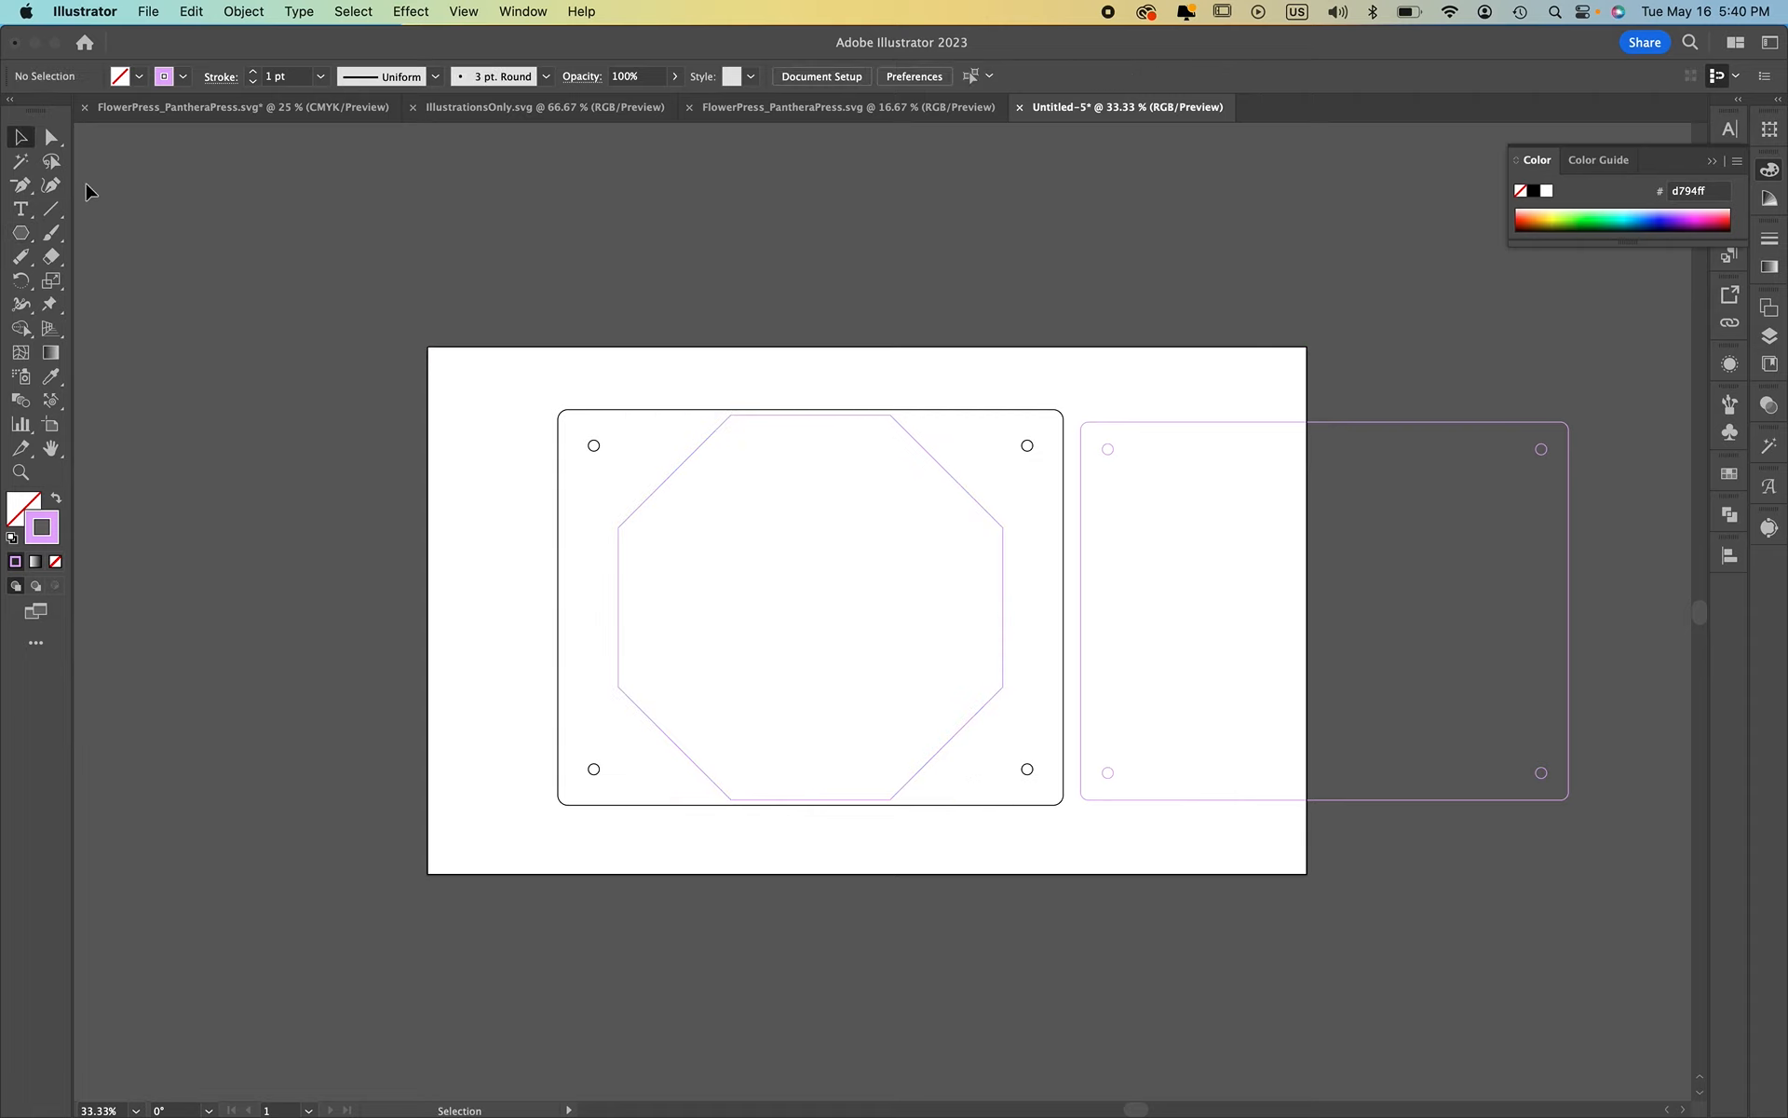
Stretch the octagon's left and right vertical sides out close to the board's edges, making it about 11.2 in wide
{"action": "left_click", "coordinate": [51, 137]}
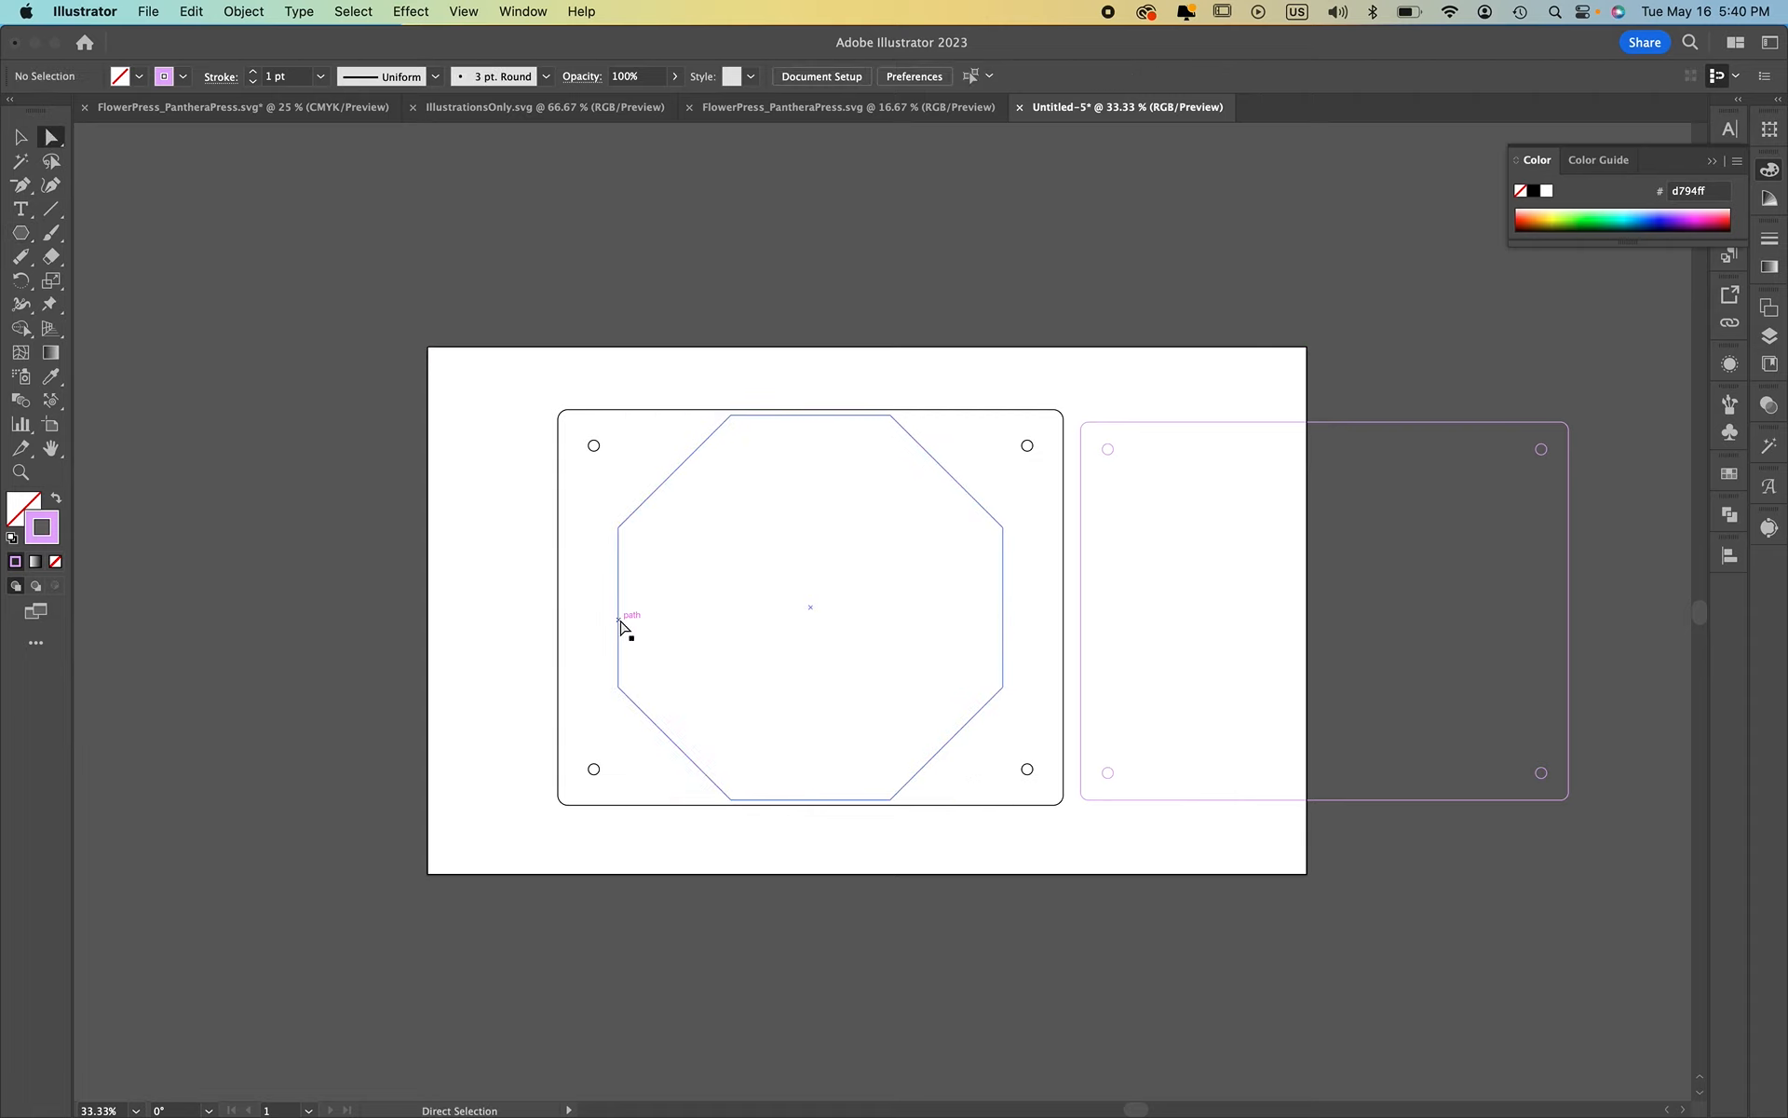
{"action": "left_click_drag", "start_coordinate": [619, 611], "coordinate": [566, 612]}
{"action": "left_click_drag", "start_coordinate": [1003, 603], "coordinate": [1056, 608]}
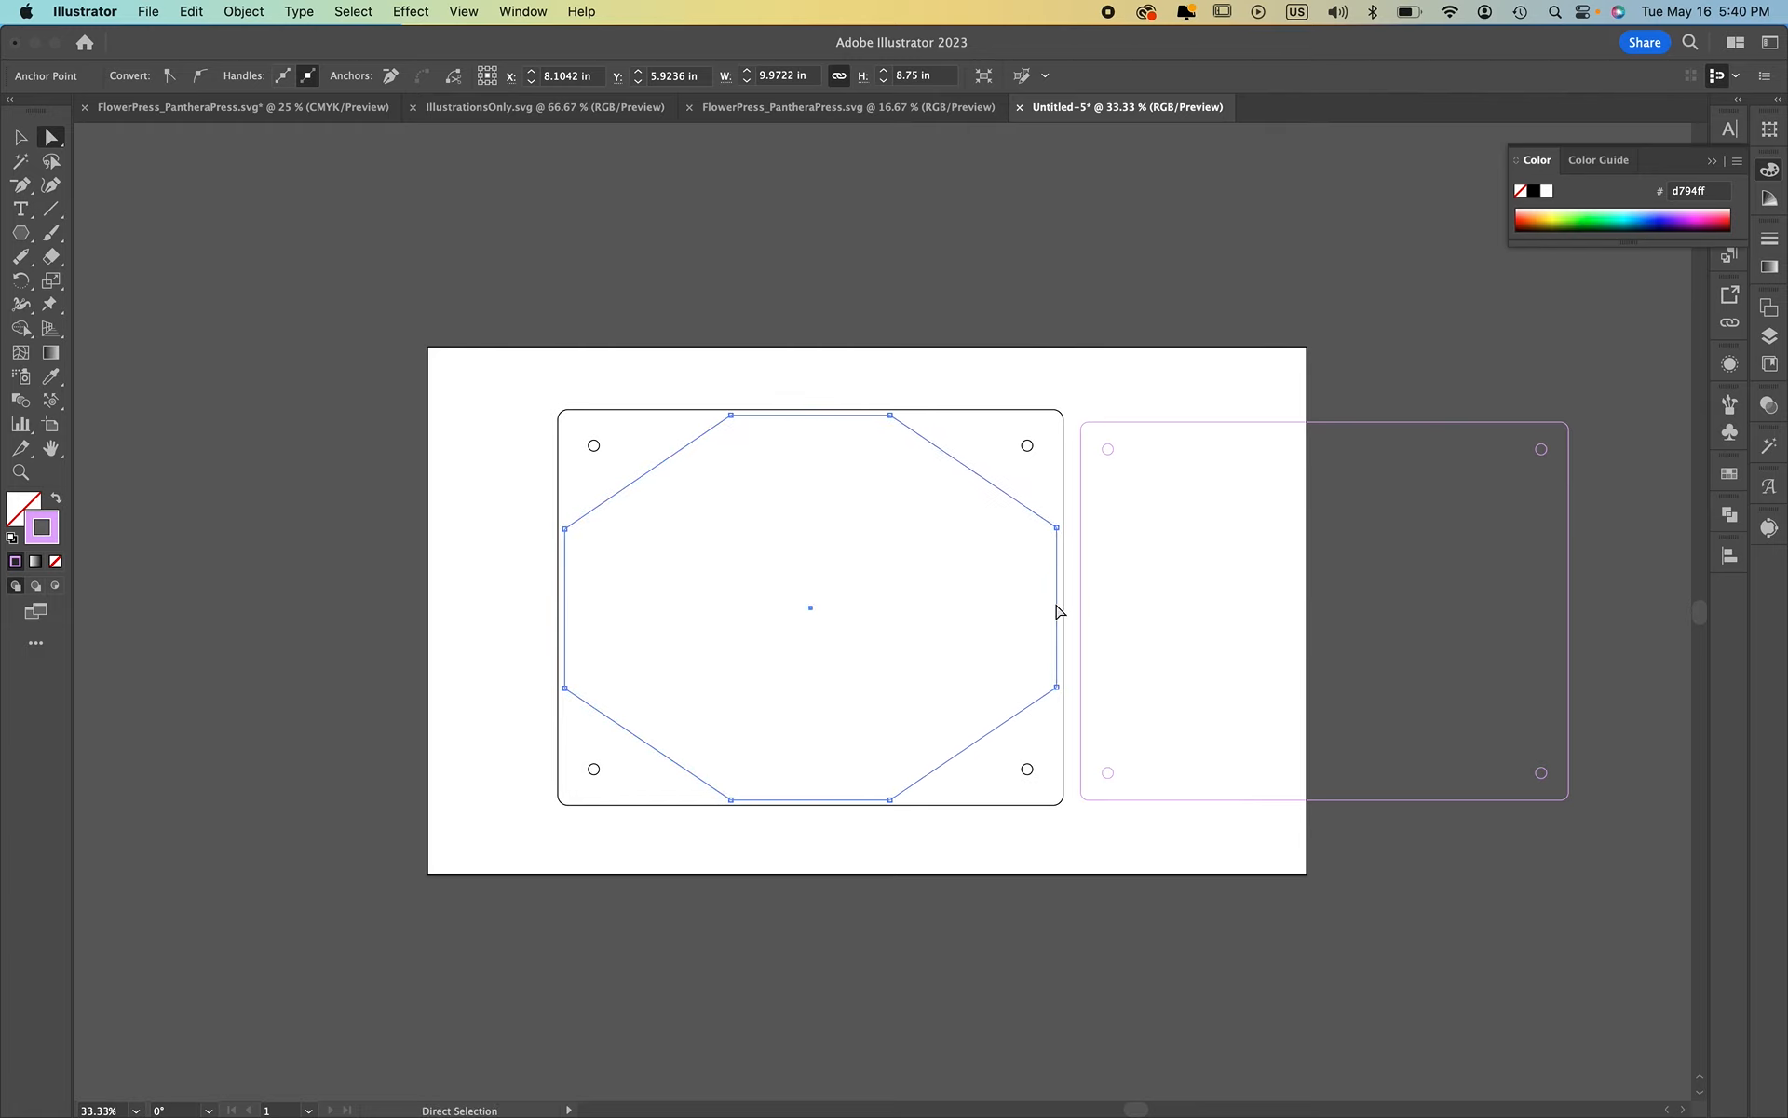
Nudge the upper anchor points of the octagon's left and right sides upward together, closer to the board's upper holes
{"action": "left_click", "coordinate": [565, 530]}
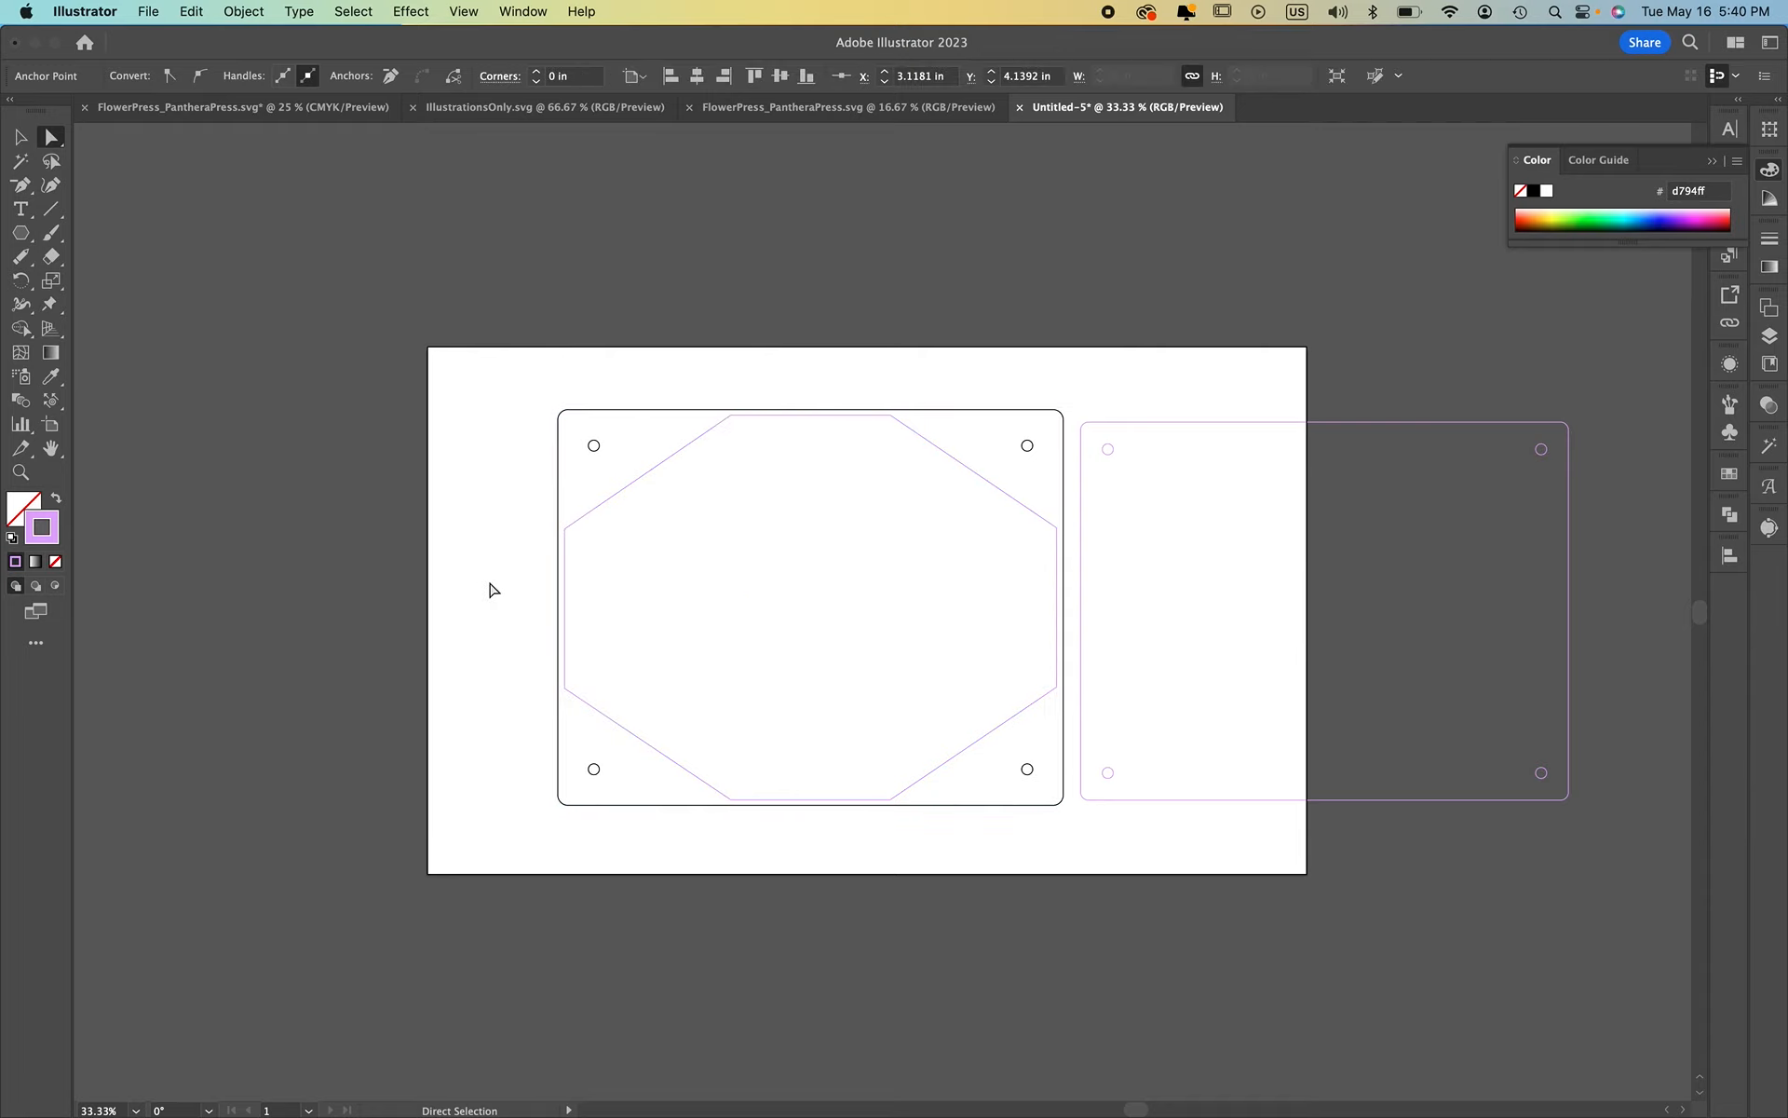
{"action": "left_click", "coordinate": [566, 527]}
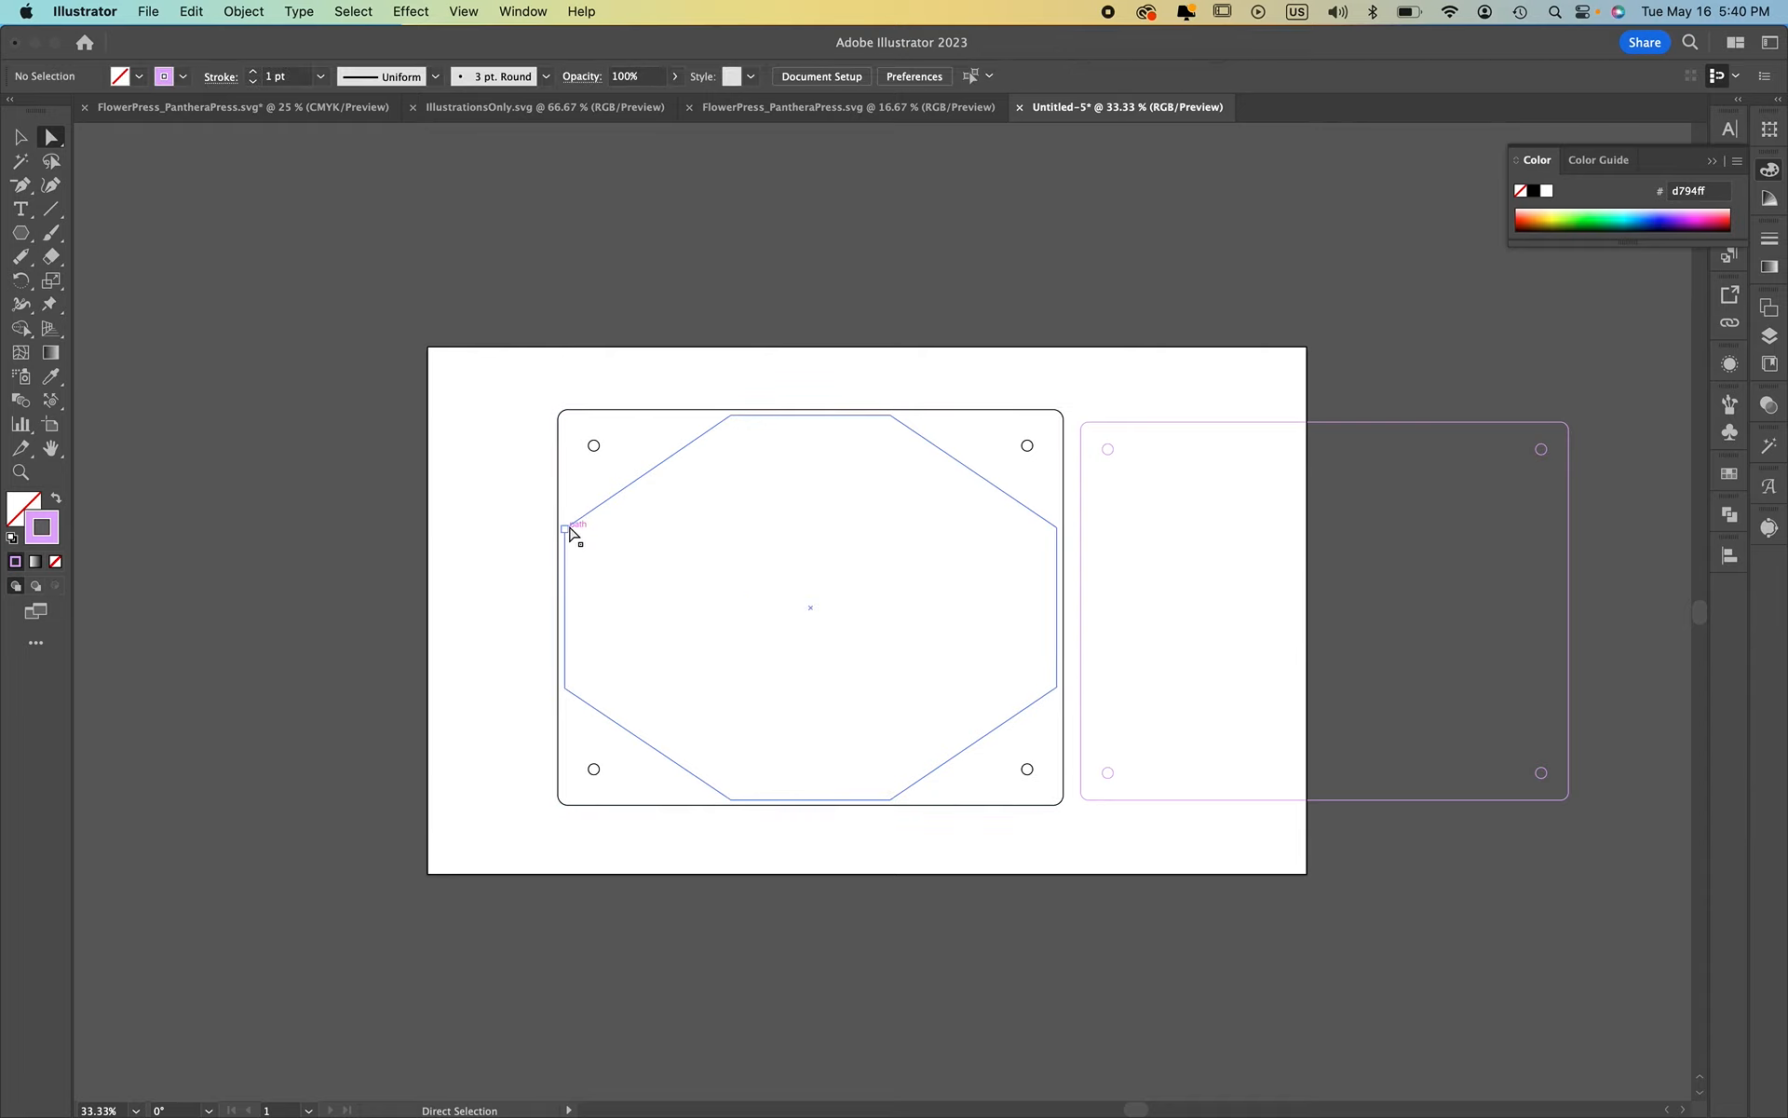
{"action": "left_click", "coordinate": [1058, 528], "text": "shift"}
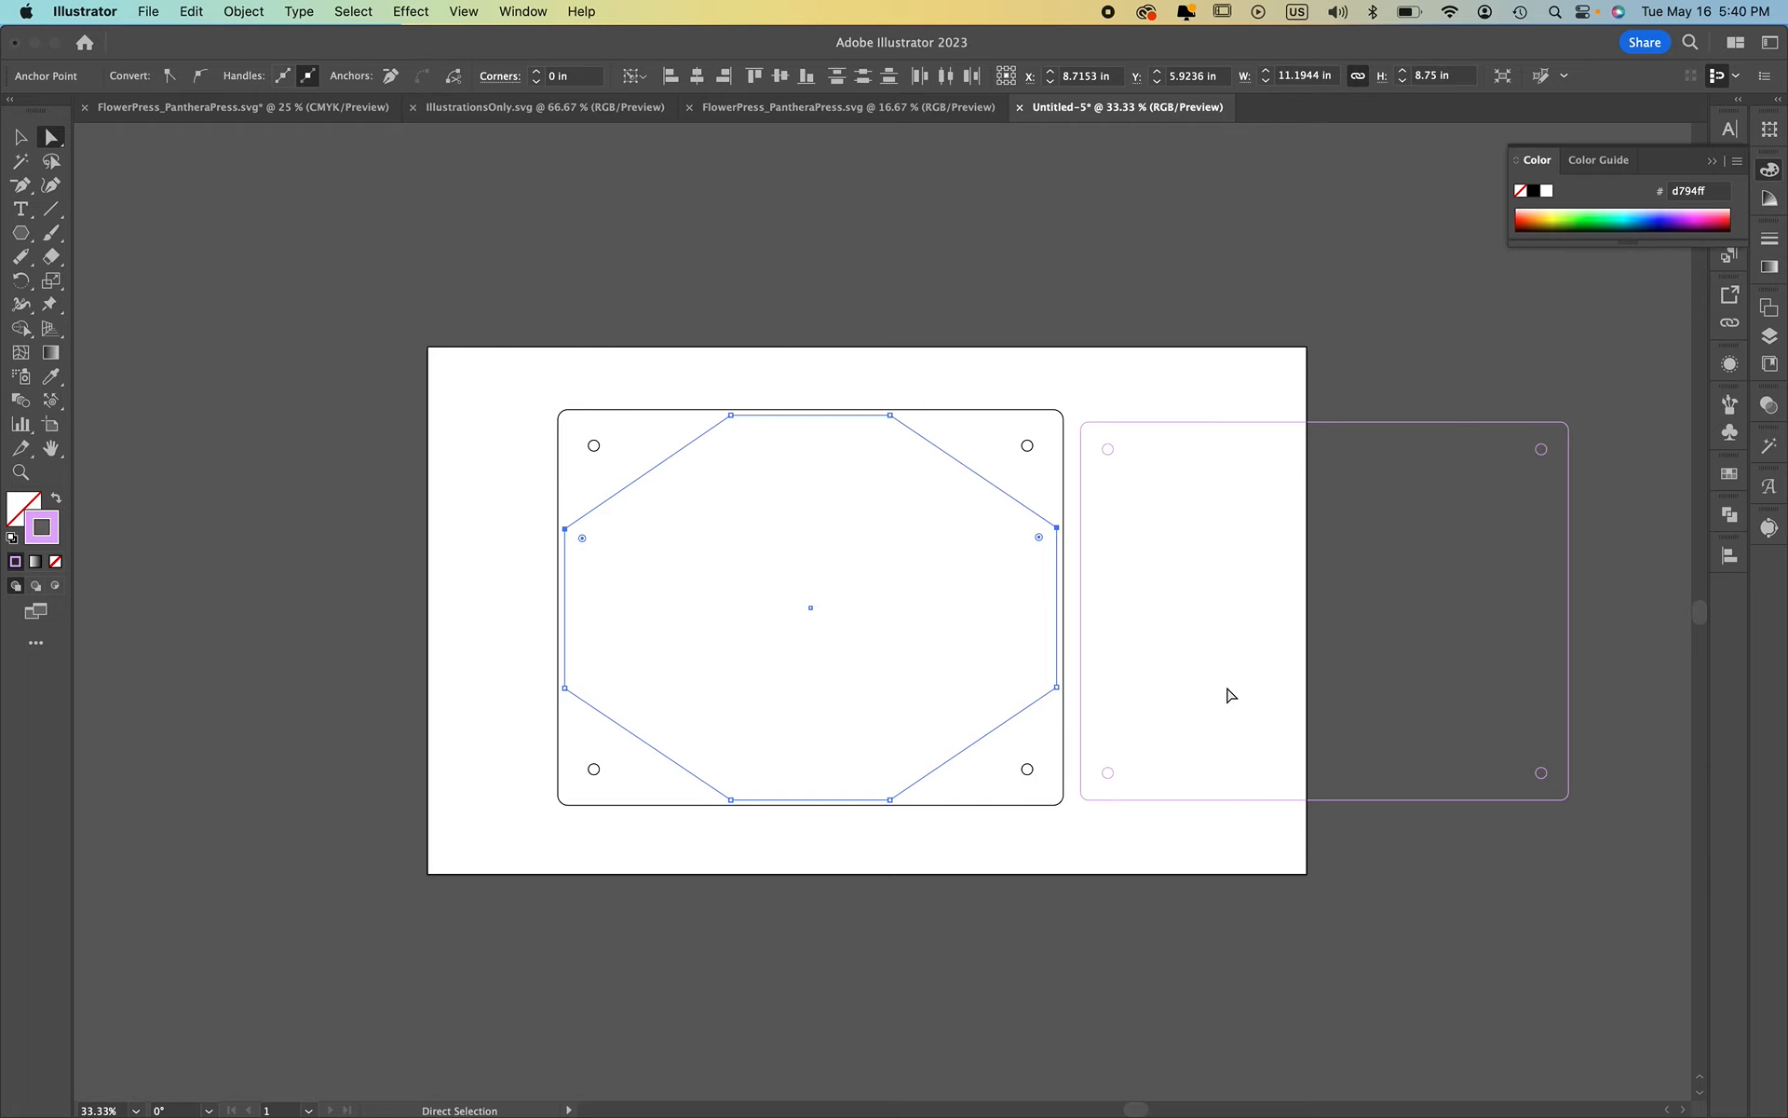
{"action": "key", "text": "shift+Up"}
{"action": "key", "text": "shift+Up"}
{"action": "key", "text": "shift+Up"}
{"action": "key", "text": "shift+Up"}
{"action": "key", "text": "shift+Up"}
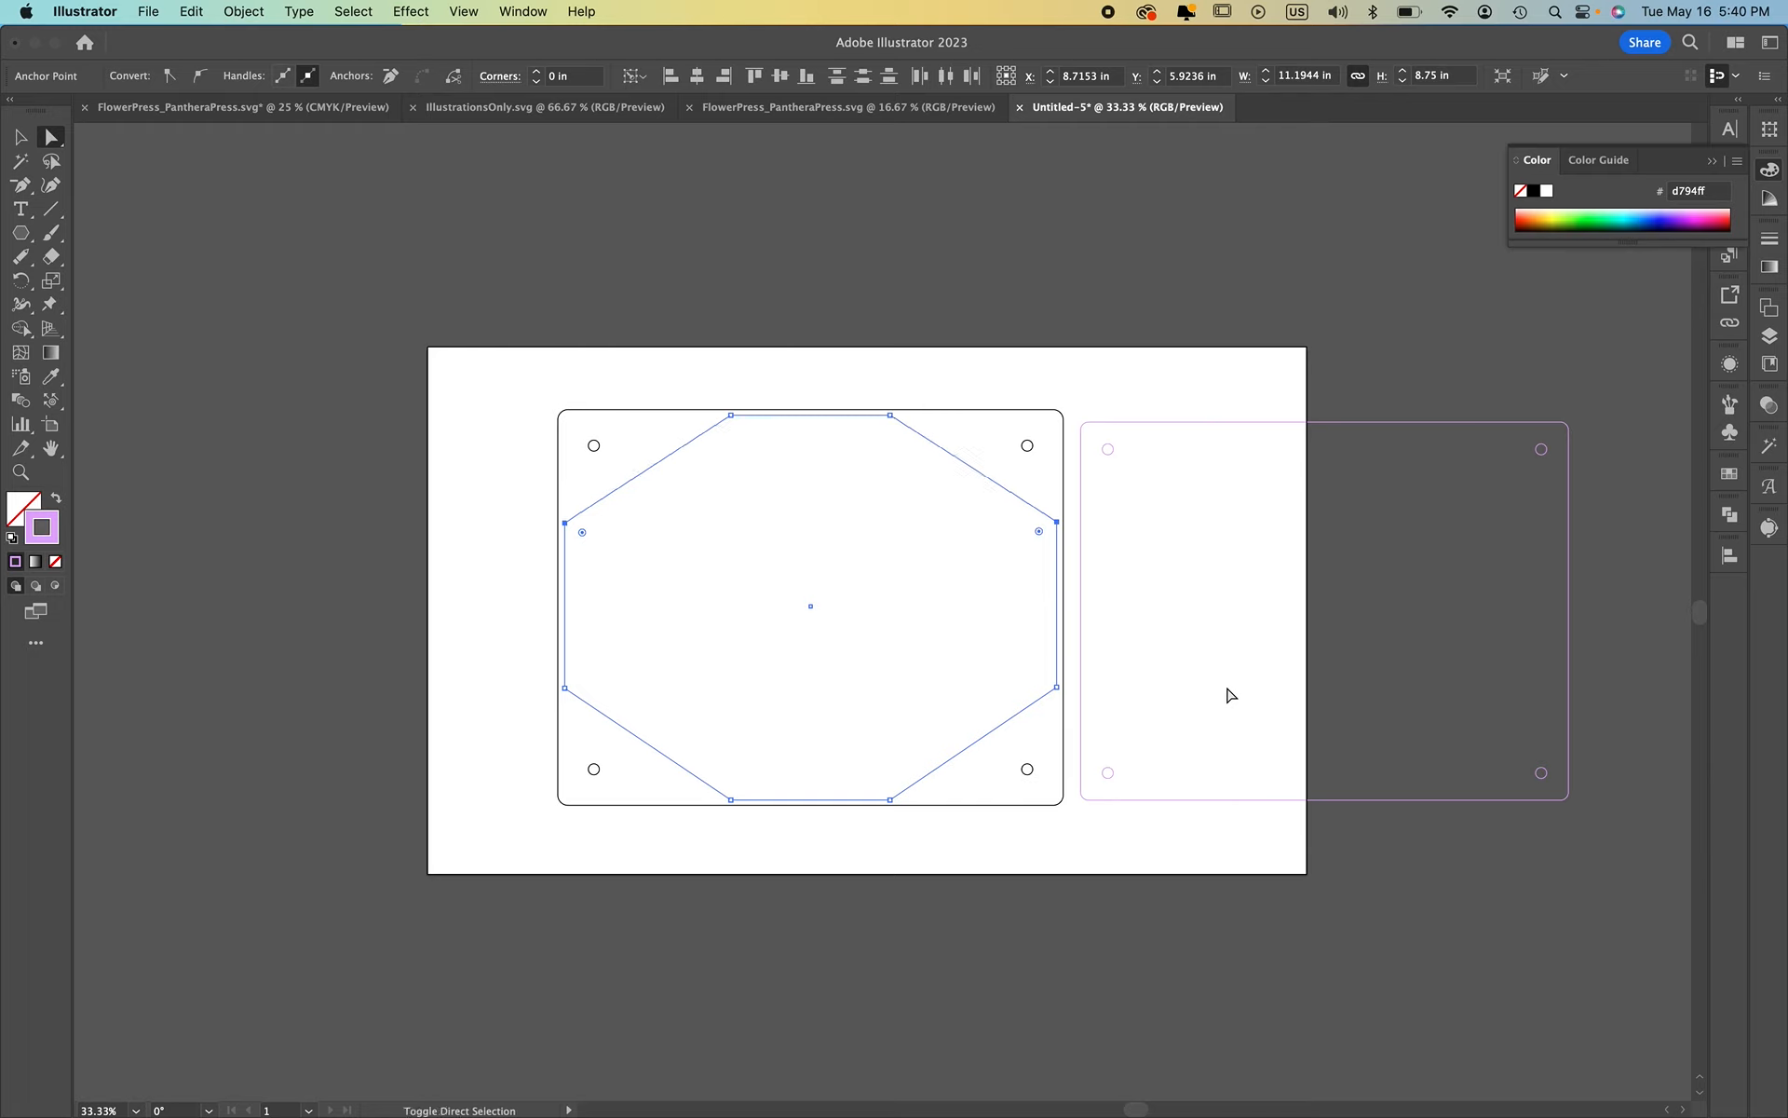
{"action": "key", "text": "shift+Up"}
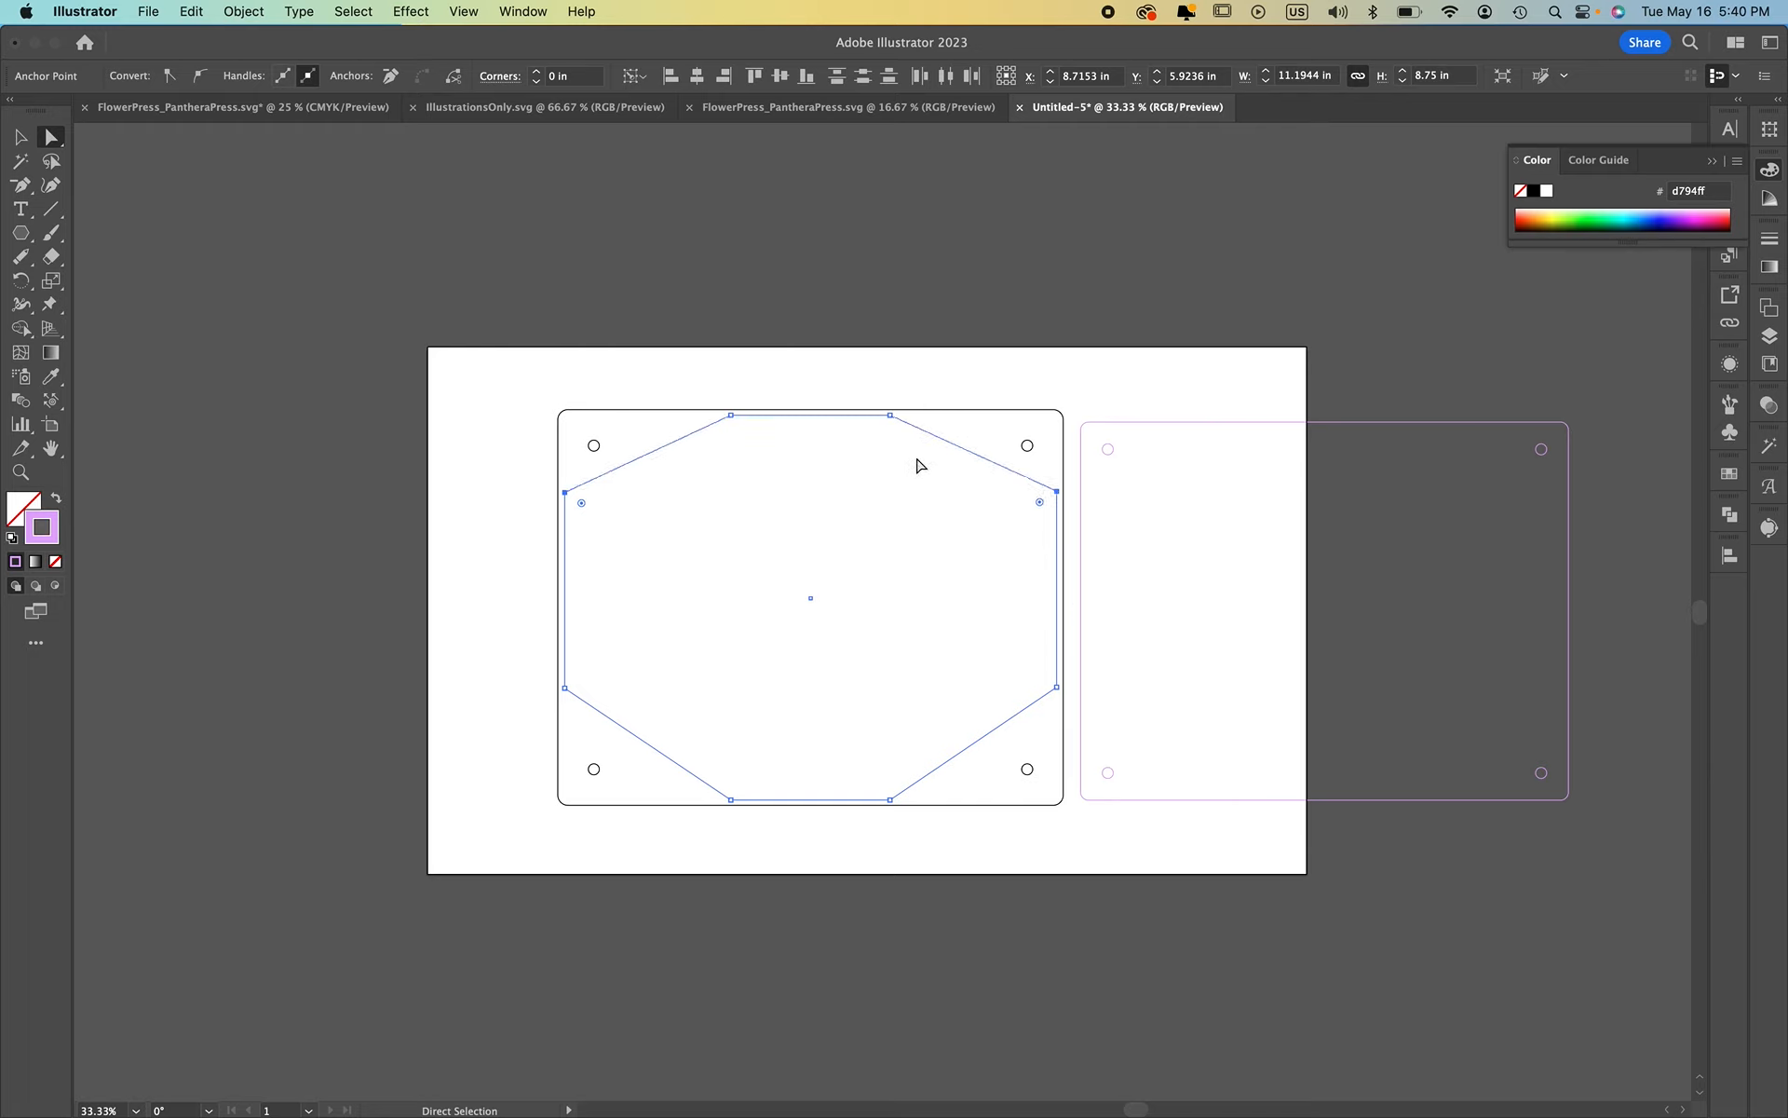
Nudge the lower anchor points of the octagon's left and right sides down together to about Y 8.71 in
{"action": "left_click", "coordinate": [565, 688]}
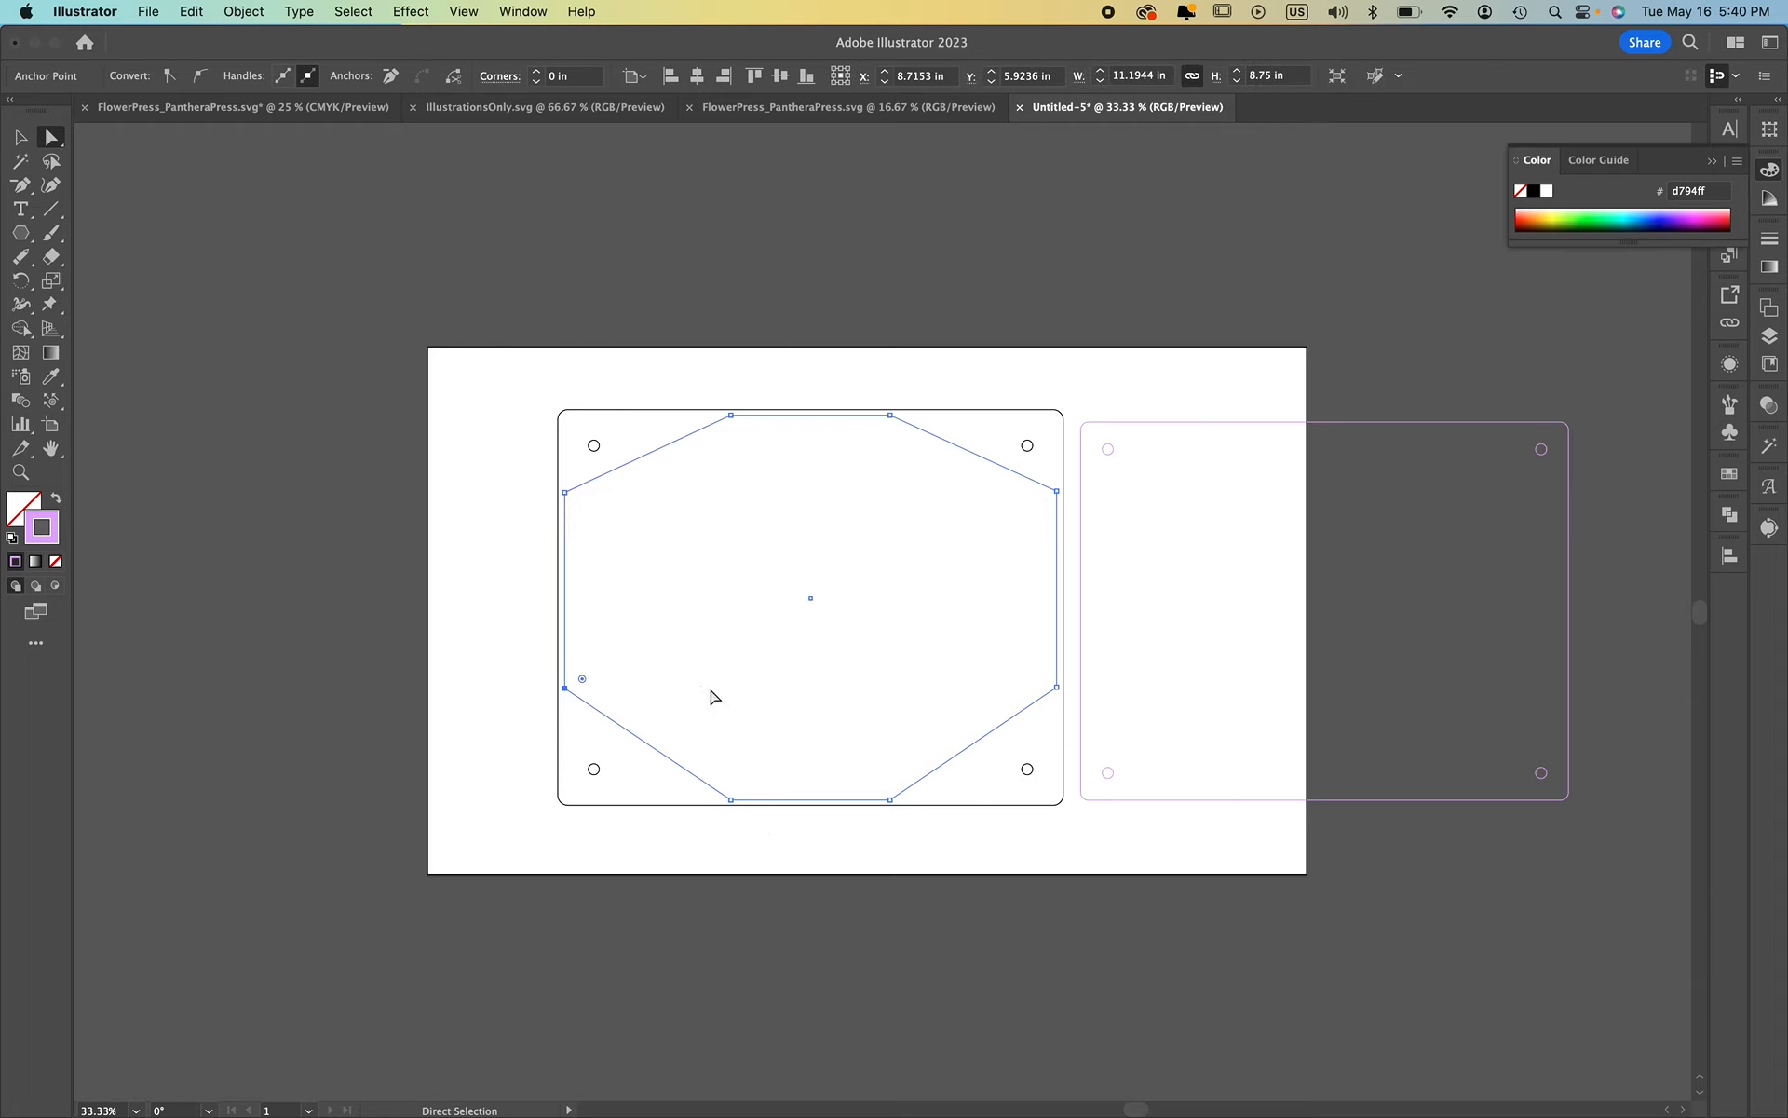
{"action": "left_click", "coordinate": [1058, 687], "text": "shift"}
{"action": "key", "text": "shift+Down"}
{"action": "key", "text": "shift+Down"}
{"action": "key", "text": "shift+Down"}
{"action": "key", "text": "shift+Down"}
{"action": "key", "text": "shift+Down"}
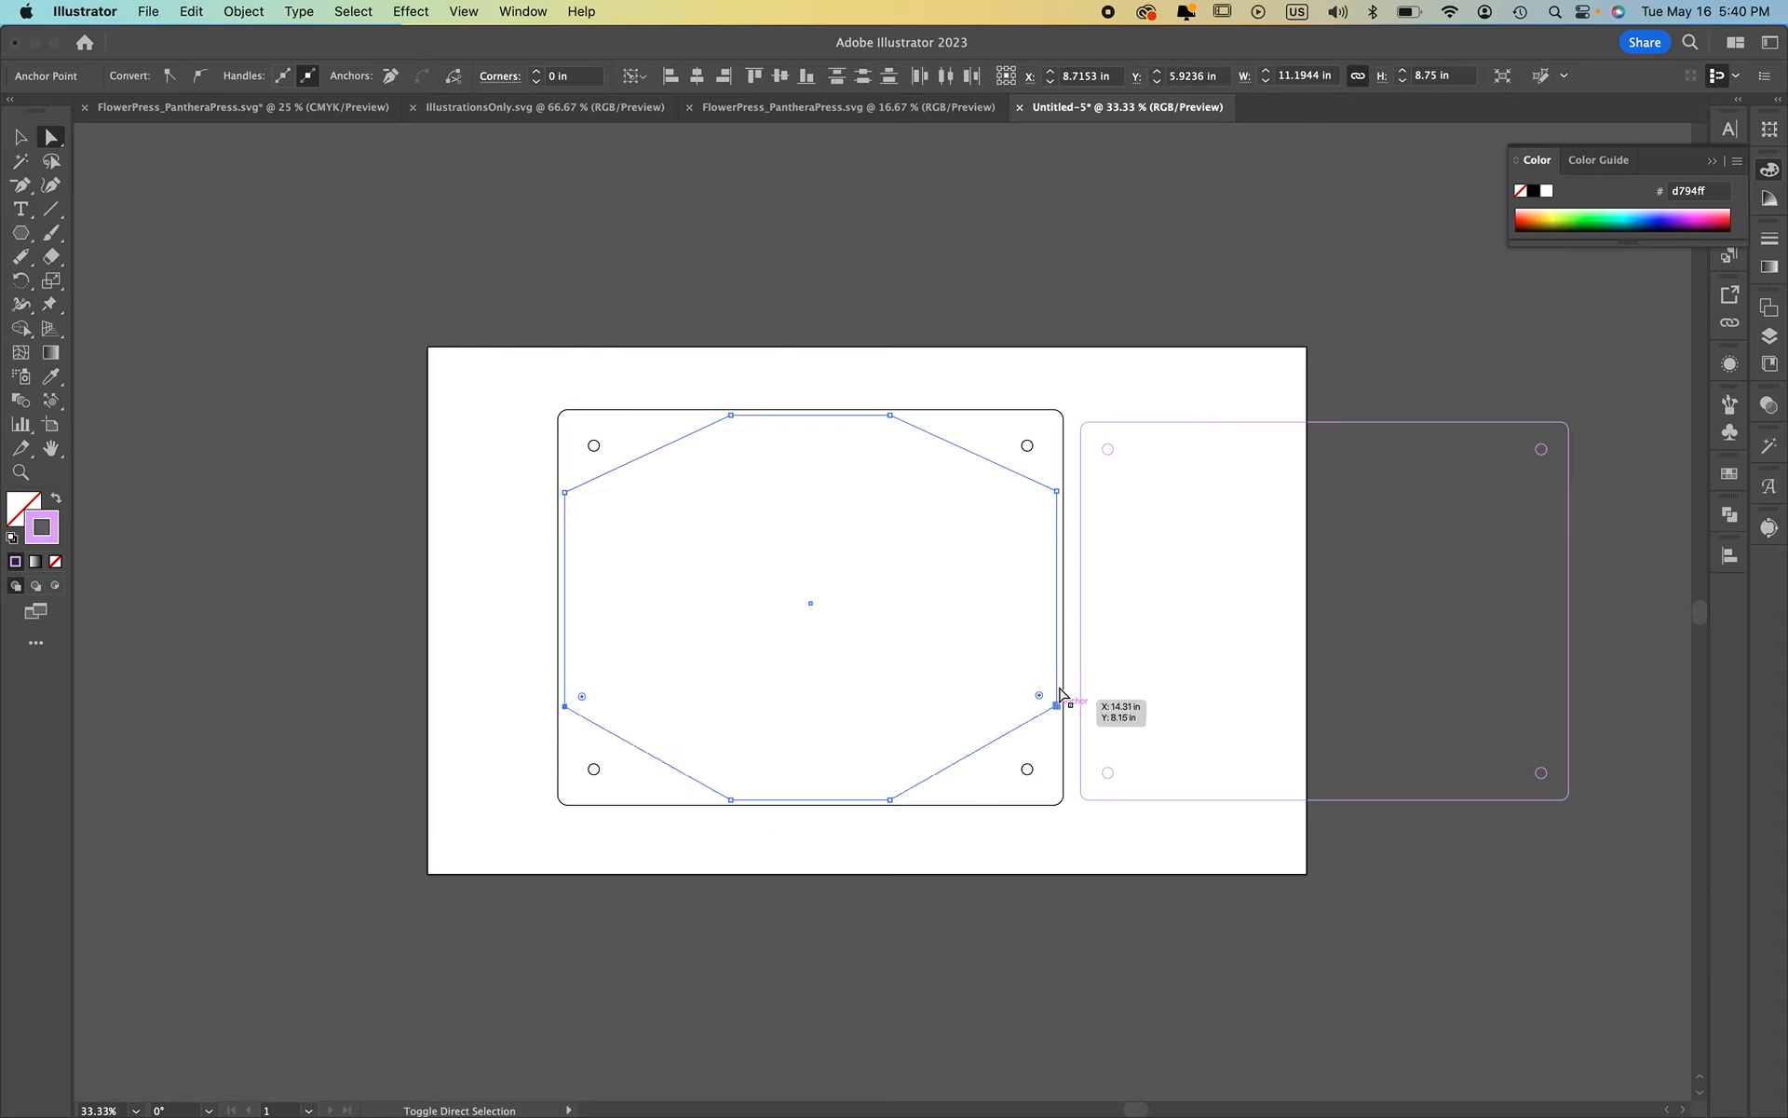
{"action": "key", "text": "shift+Down"}
{"action": "key", "text": "shift+Down"}
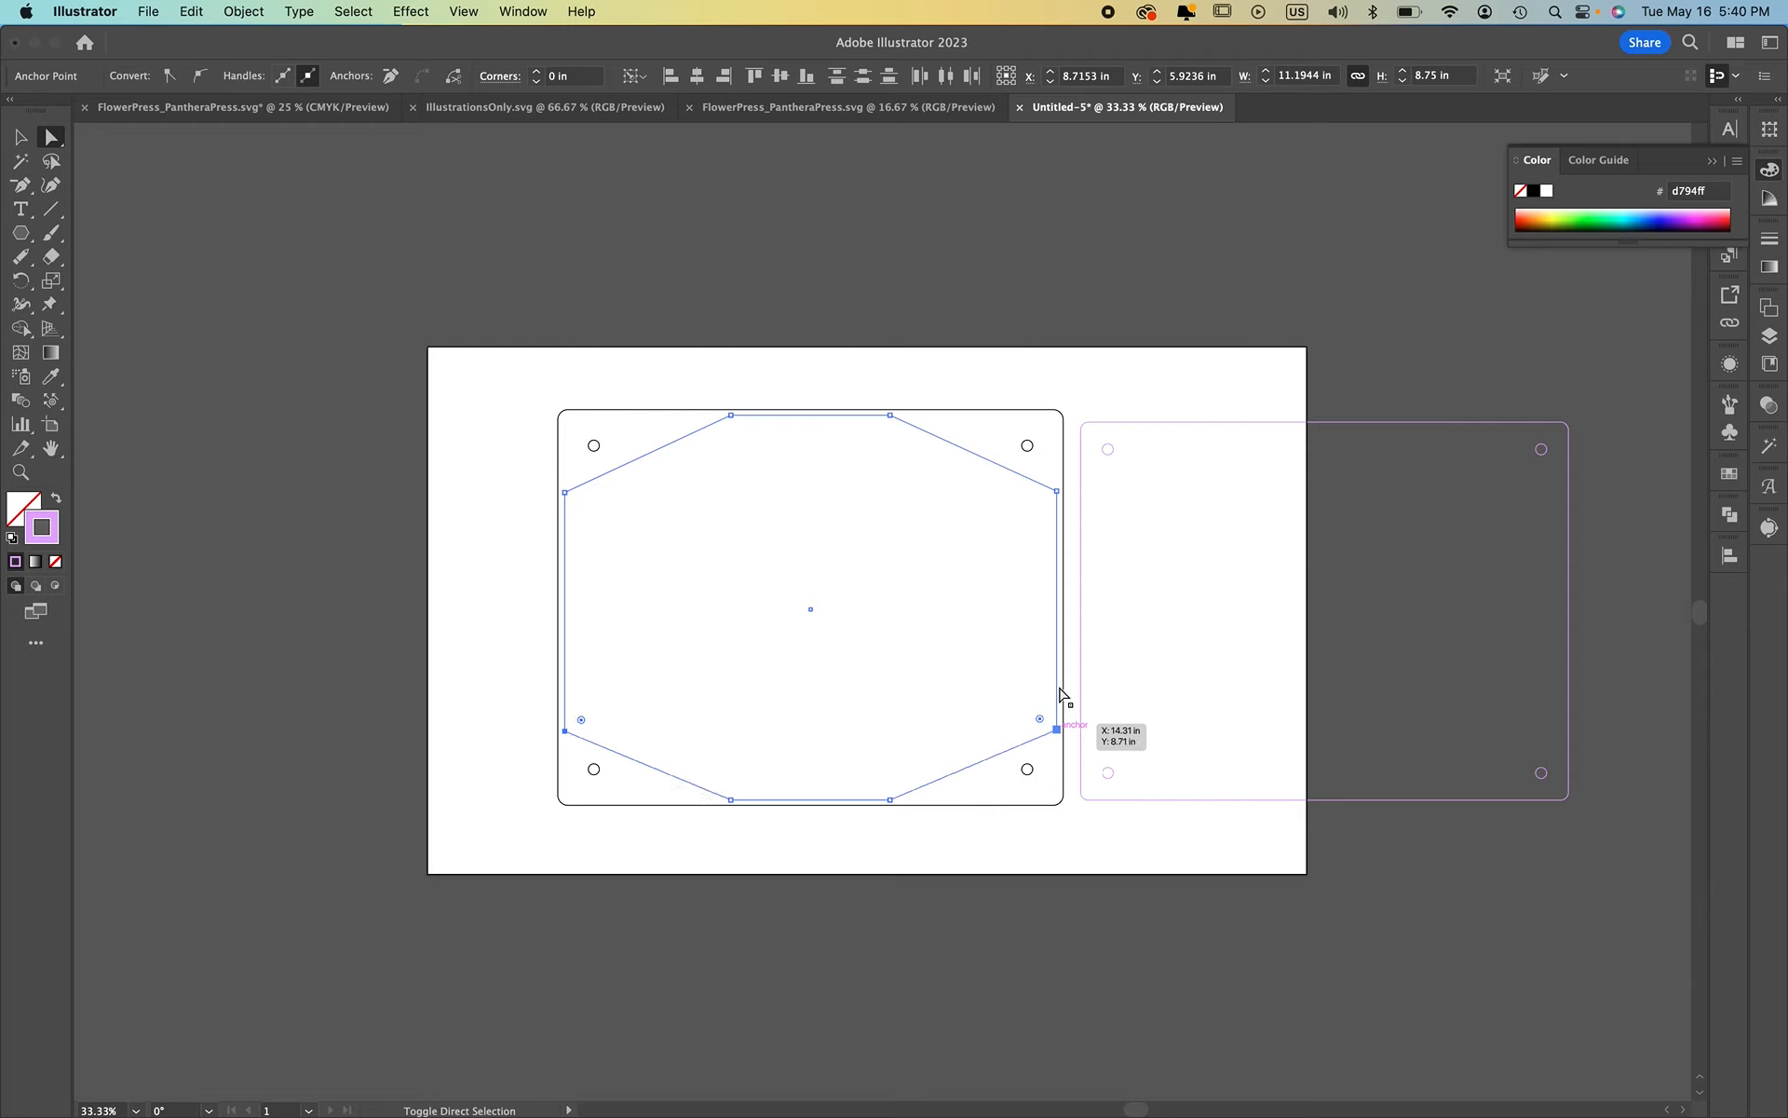
{"action": "left_click", "coordinate": [759, 922]}
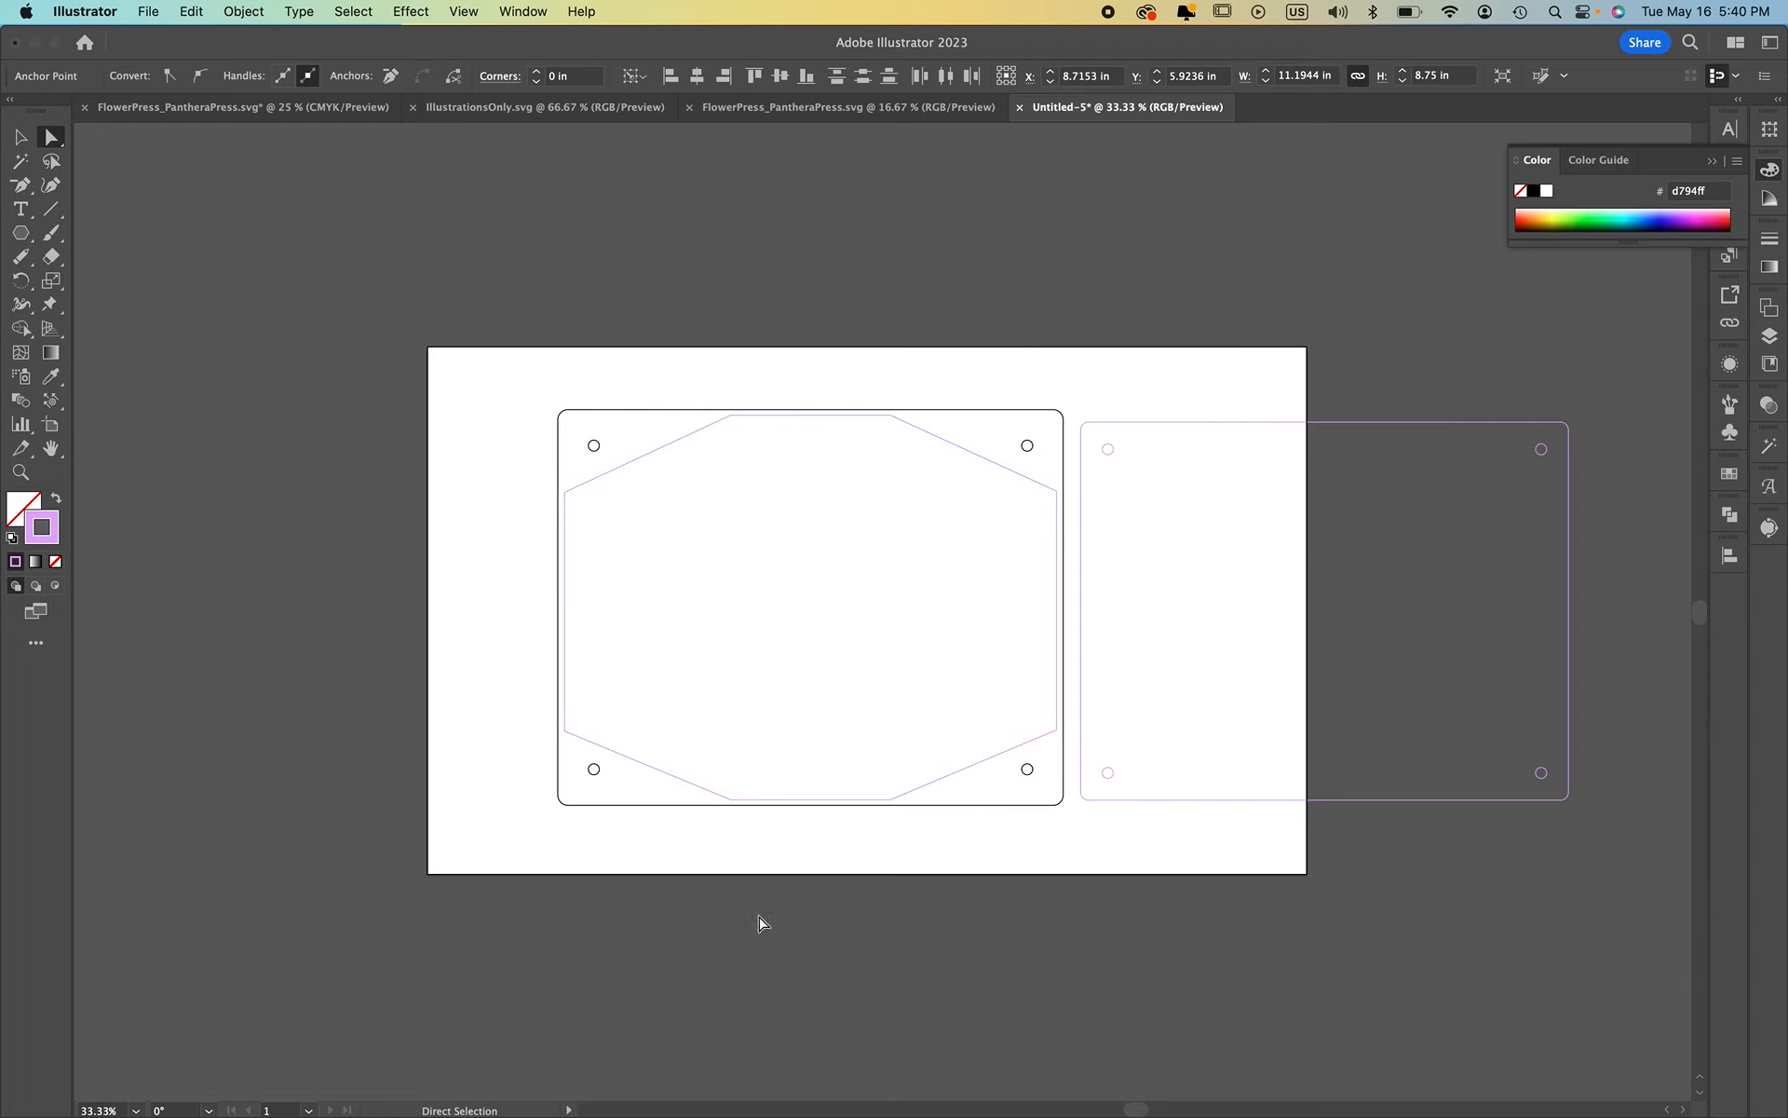
Nudge the left anchor points of the octagon's top and bottom edges outward together, toward the board's left holes
{"action": "left_click", "coordinate": [731, 799]}
{"action": "left_click", "coordinate": [731, 416], "text": "shift"}
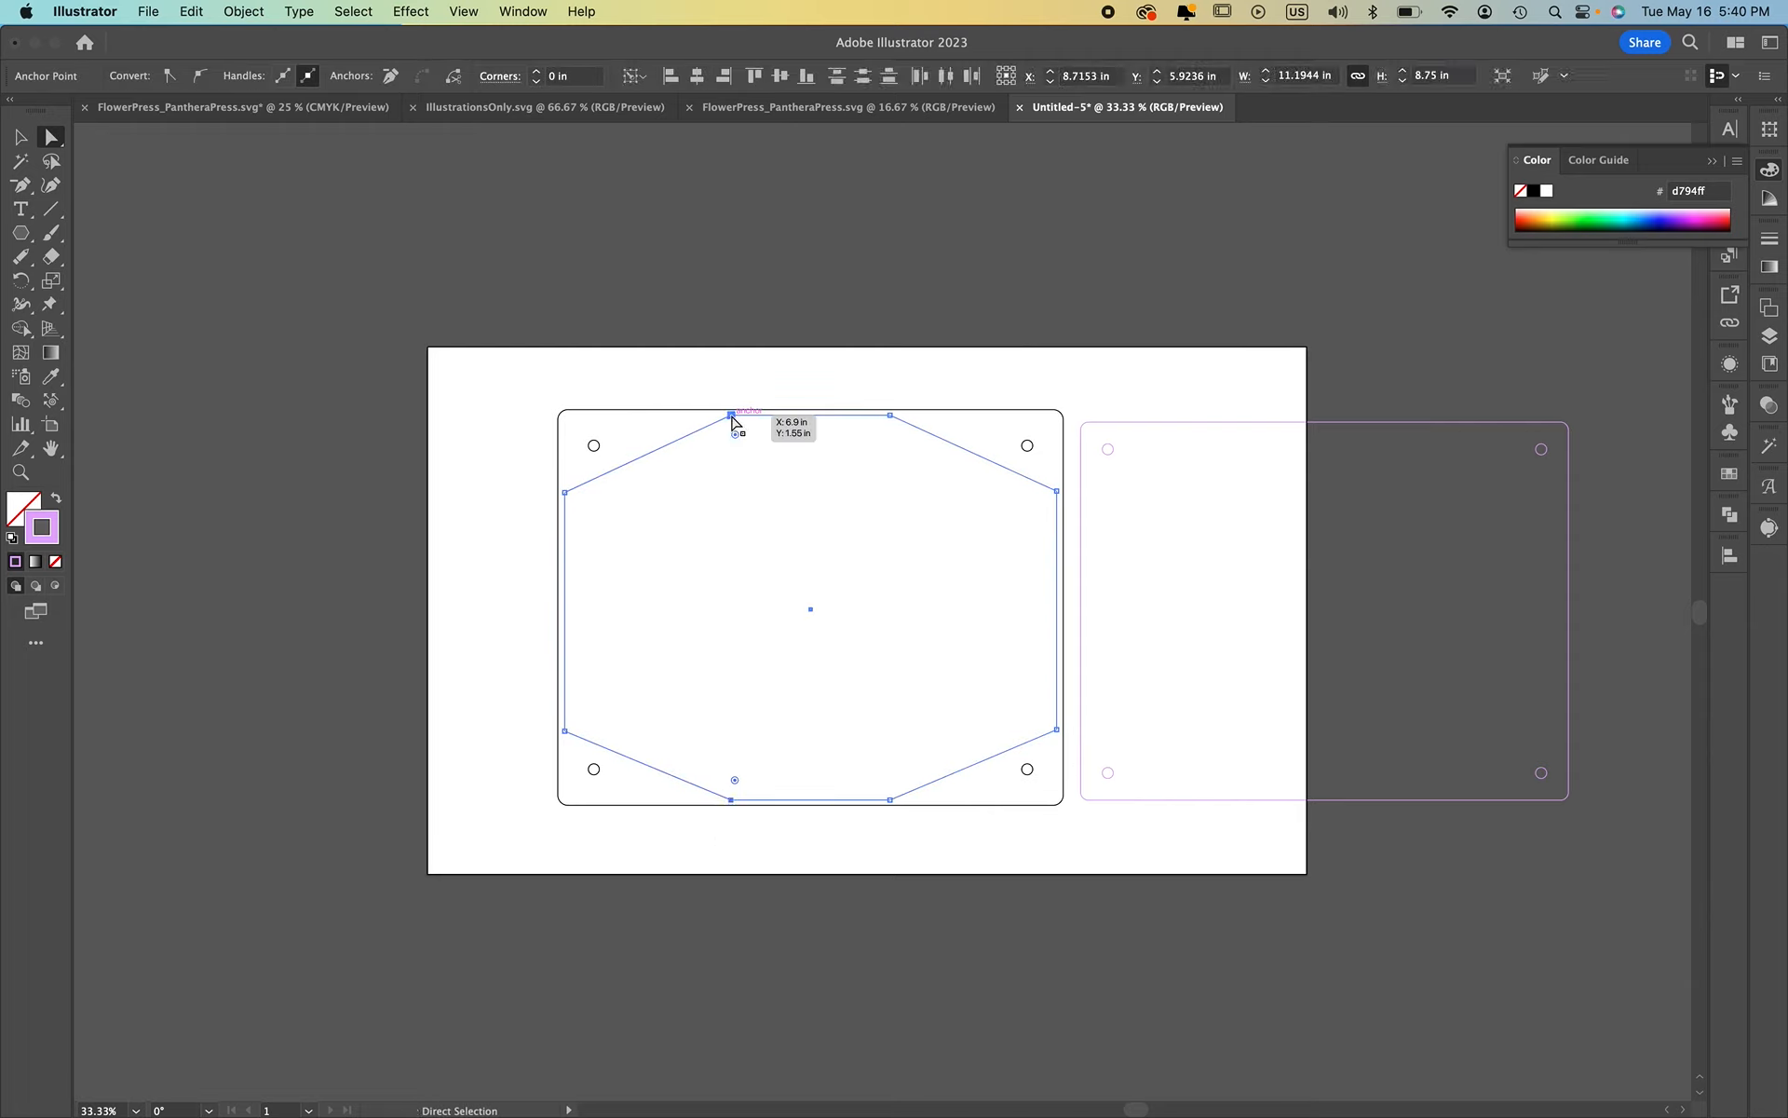
{"action": "key", "text": "shift+Left"}
{"action": "key", "text": "shift+Left"}
{"action": "key", "text": "shift+Left"}
{"action": "key", "text": "shift+Left"}
{"action": "key", "text": "shift+Left"}
{"action": "key", "text": "shift+Left"}
{"action": "key", "text": "shift+Left"}
{"action": "key", "text": "shift+Left"}
{"action": "key", "text": "shift+Left"}
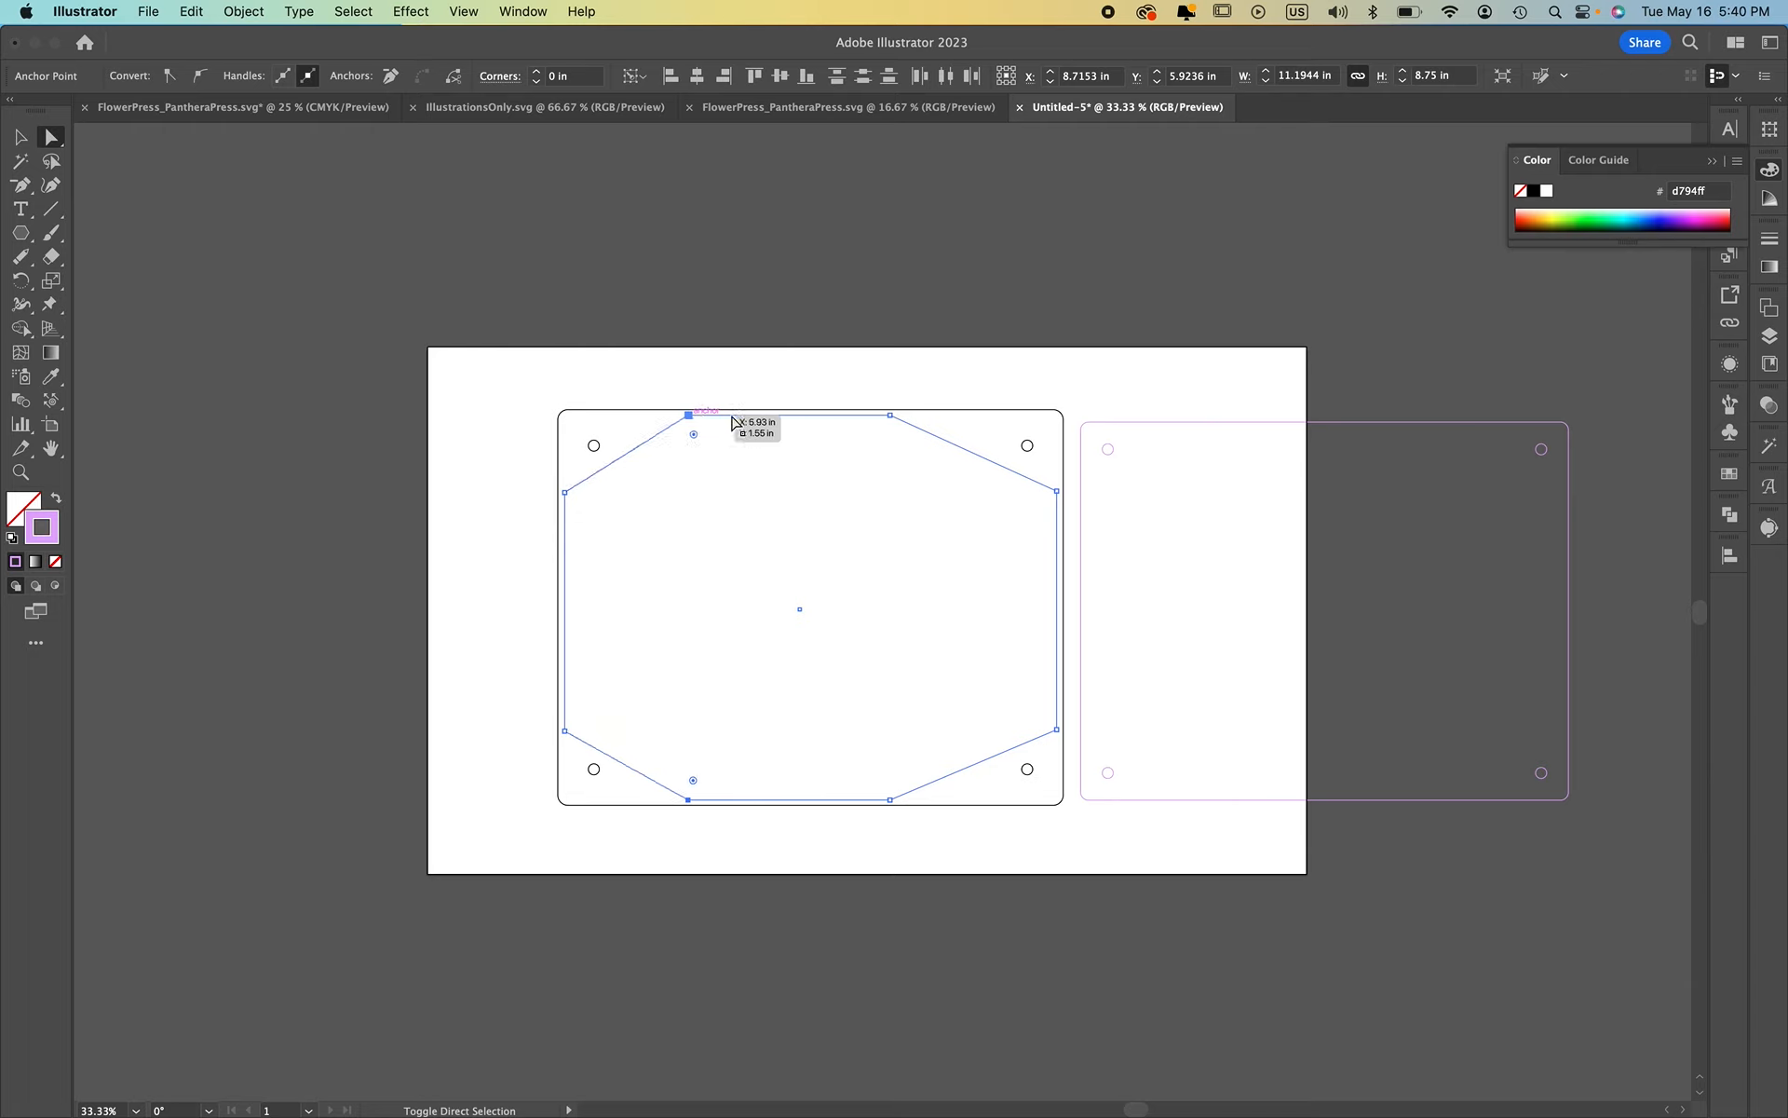
{"action": "key", "text": "shift+Left"}
{"action": "key", "text": "shift+Left"}
{"action": "key", "text": "shift+Left"}
{"action": "key", "text": "shift+Left"}
{"action": "key", "text": "shift+Left"}
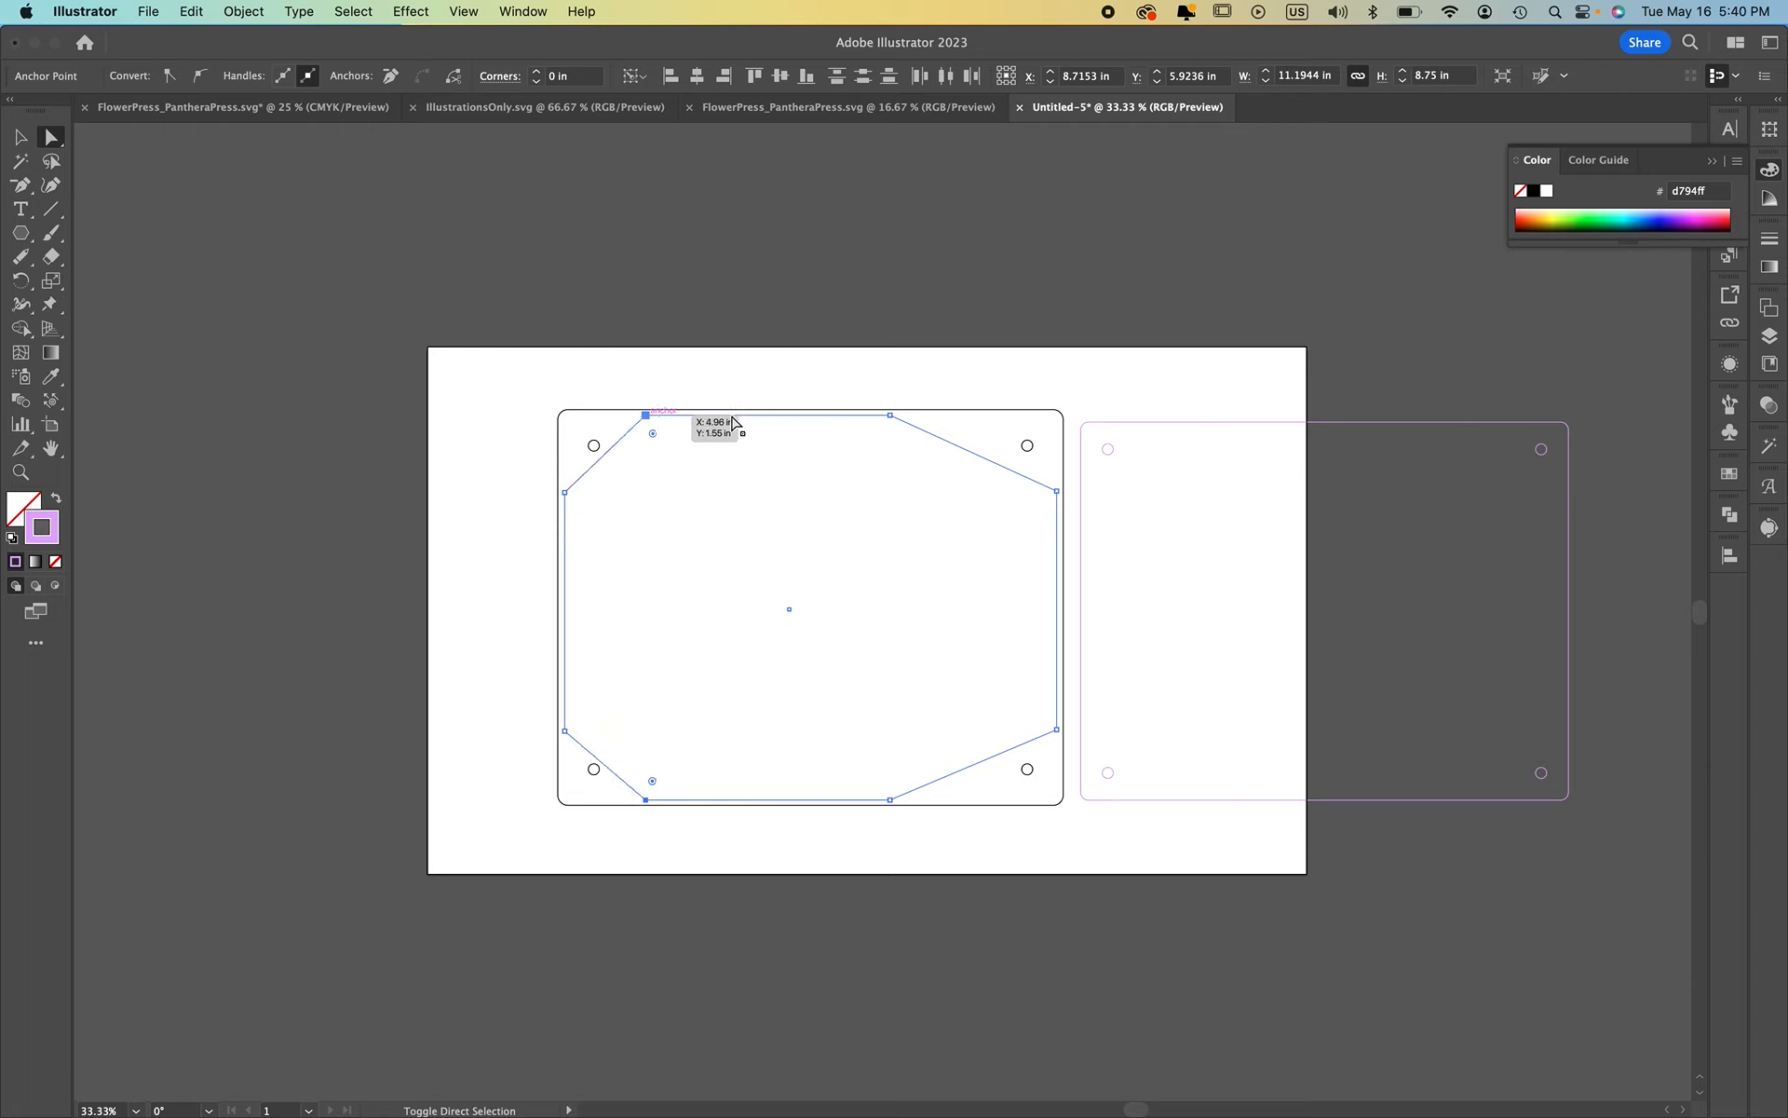
{"action": "key", "text": "shift+Left"}
Nudge the right anchor points of the octagon's top and bottom edges outward together until the right corners mirror the left ones
{"action": "left_click", "coordinate": [891, 415]}
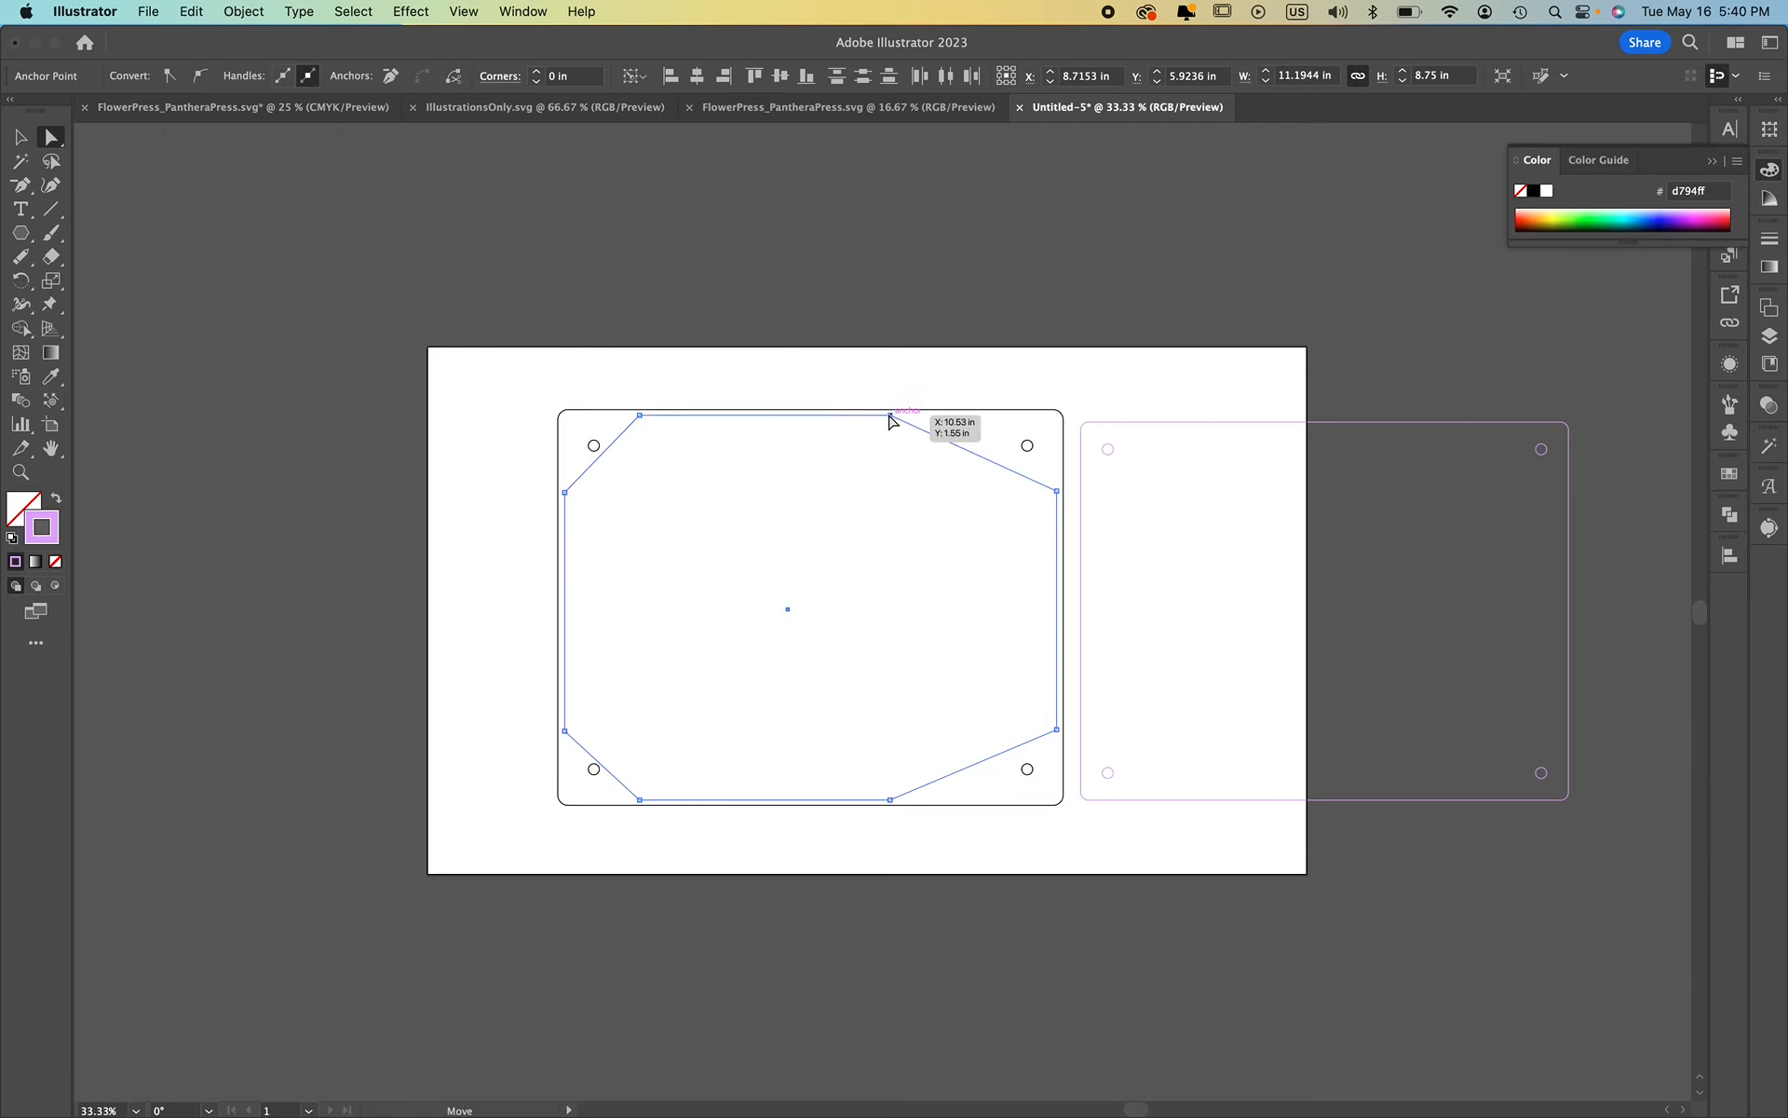
{"action": "left_click", "coordinate": [892, 801], "text": "shift"}
{"action": "key", "text": "shift+Right"}
{"action": "key", "text": "shift+Right"}
{"action": "key", "text": "shift+Right"}
{"action": "key", "text": "shift+Right"}
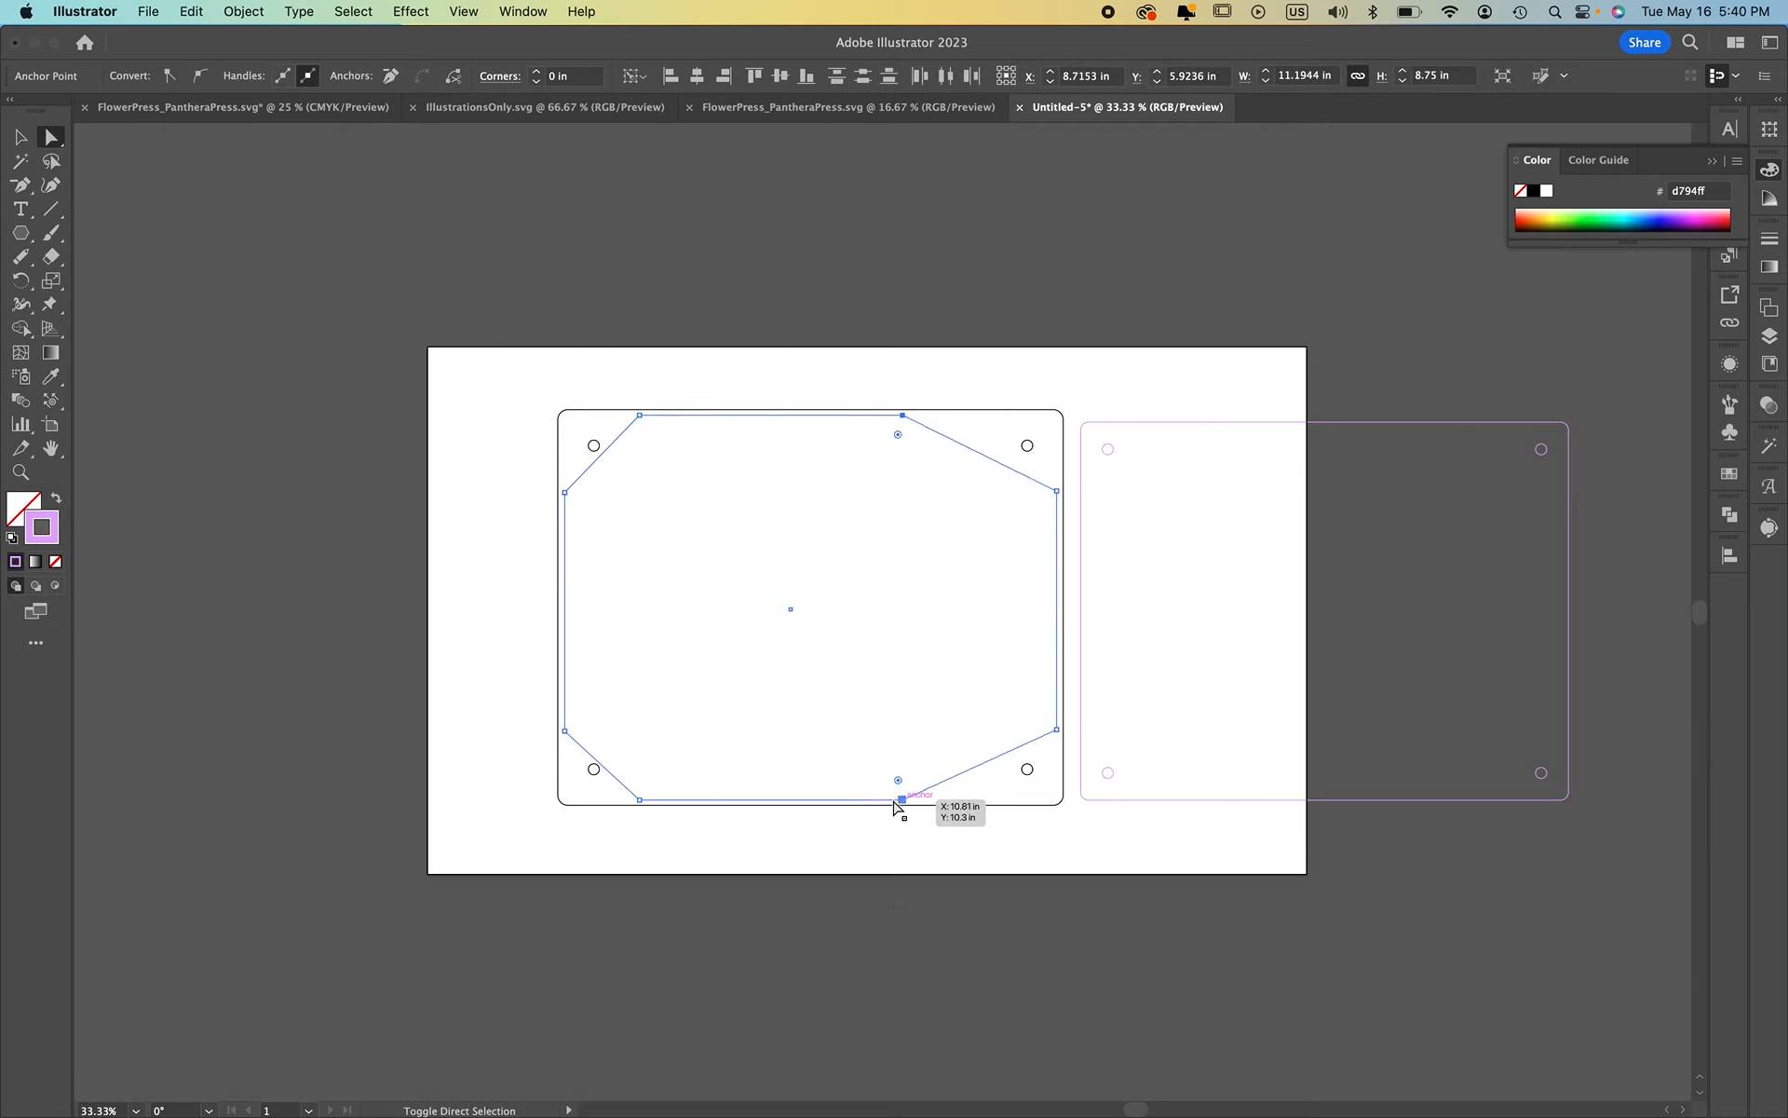
{"action": "key", "text": "shift+Right"}
{"action": "key", "text": "shift+Right"}
{"action": "key", "text": "shift+Right"}
{"action": "key", "text": "shift+Right"}
{"action": "key", "text": "shift+Right"}
{"action": "key", "text": "shift+Right"}
{"action": "key", "text": "shift+Right"}
{"action": "key", "text": "shift+Right"}
{"action": "key", "text": "shift+Right"}
{"action": "key", "text": "shift+Right"}
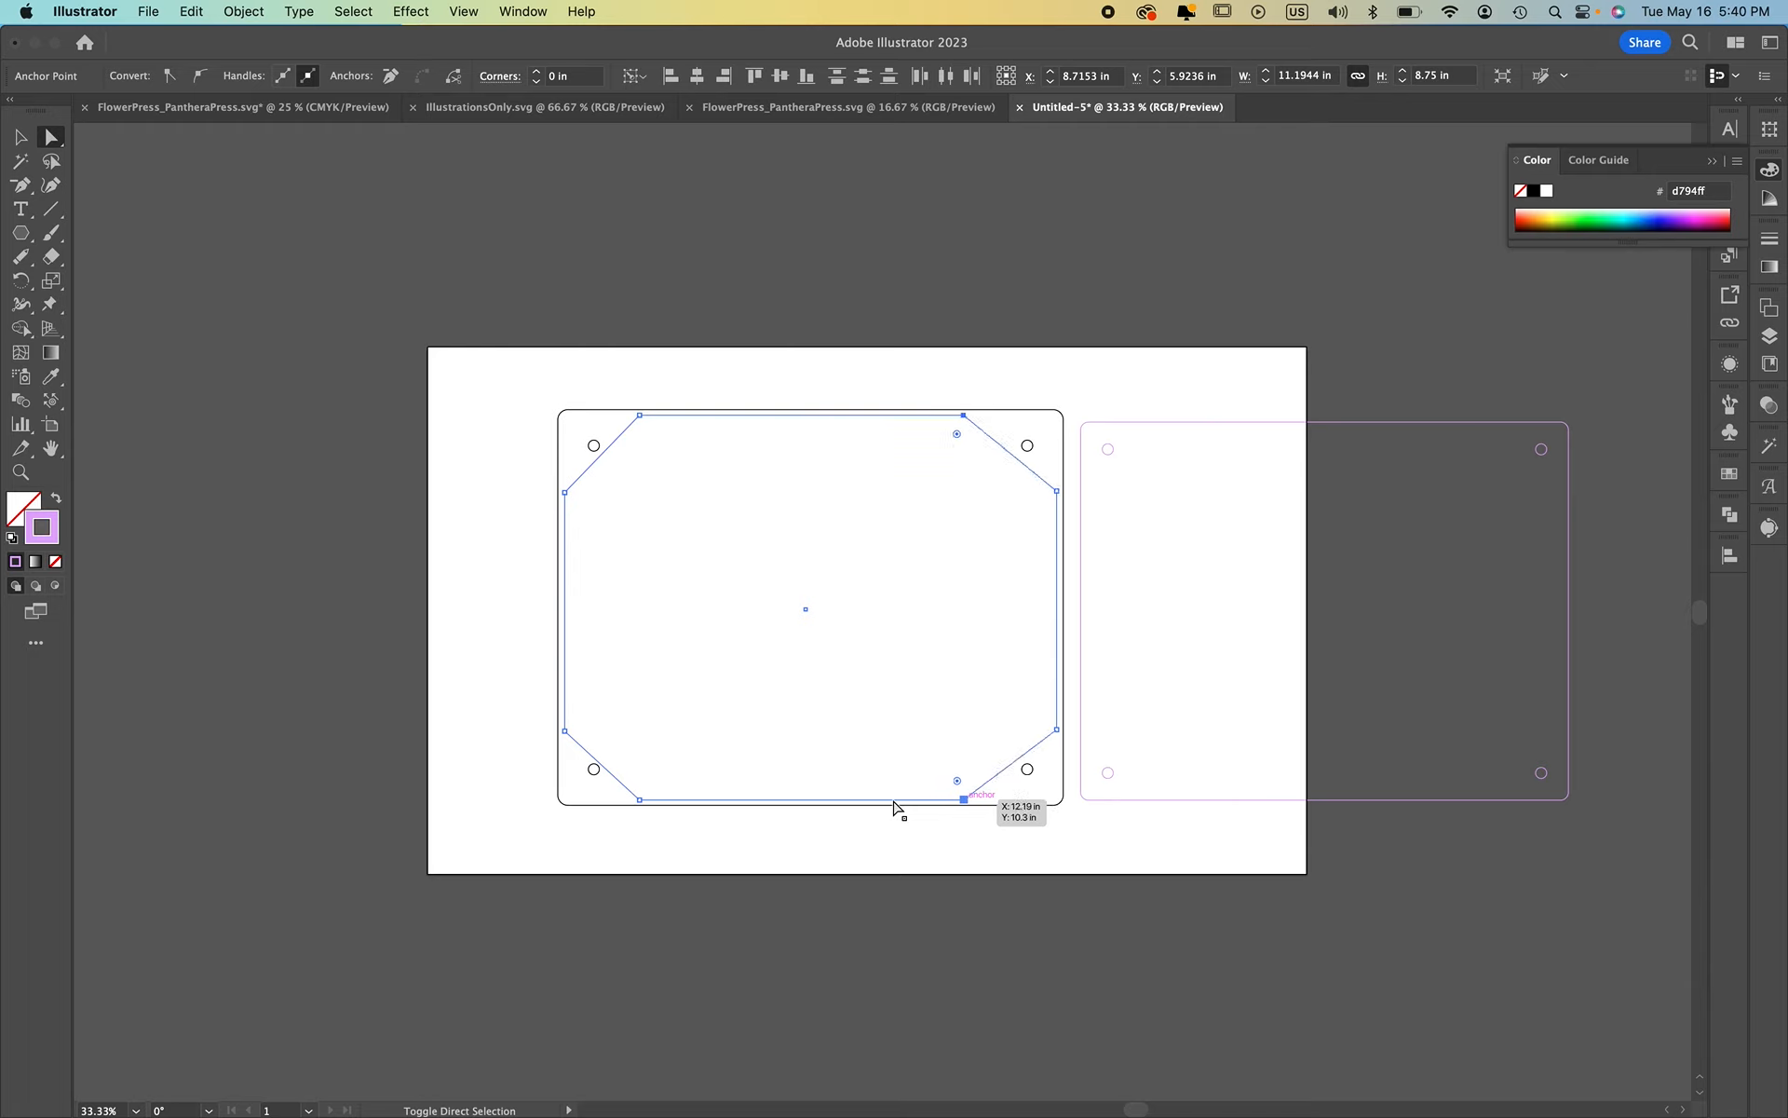
{"action": "key", "text": "shift+Right"}
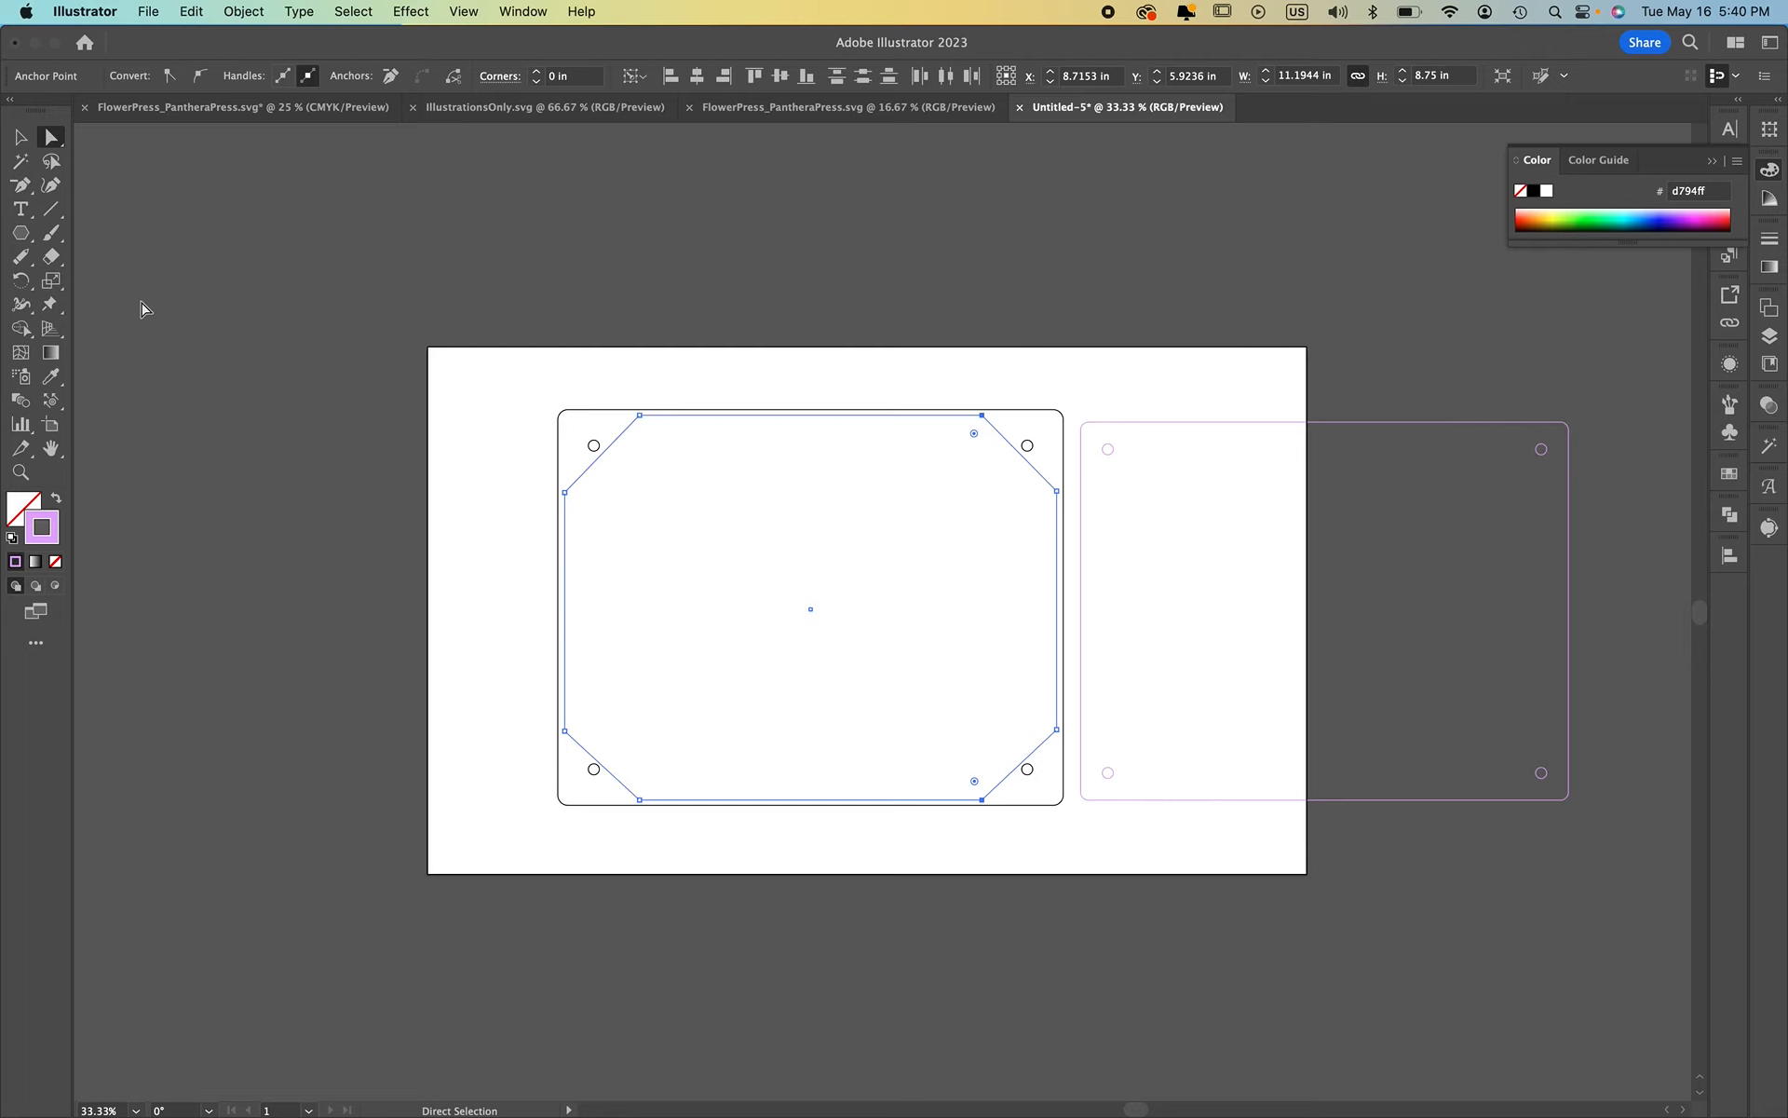
{"action": "left_click", "coordinate": [20, 138]}
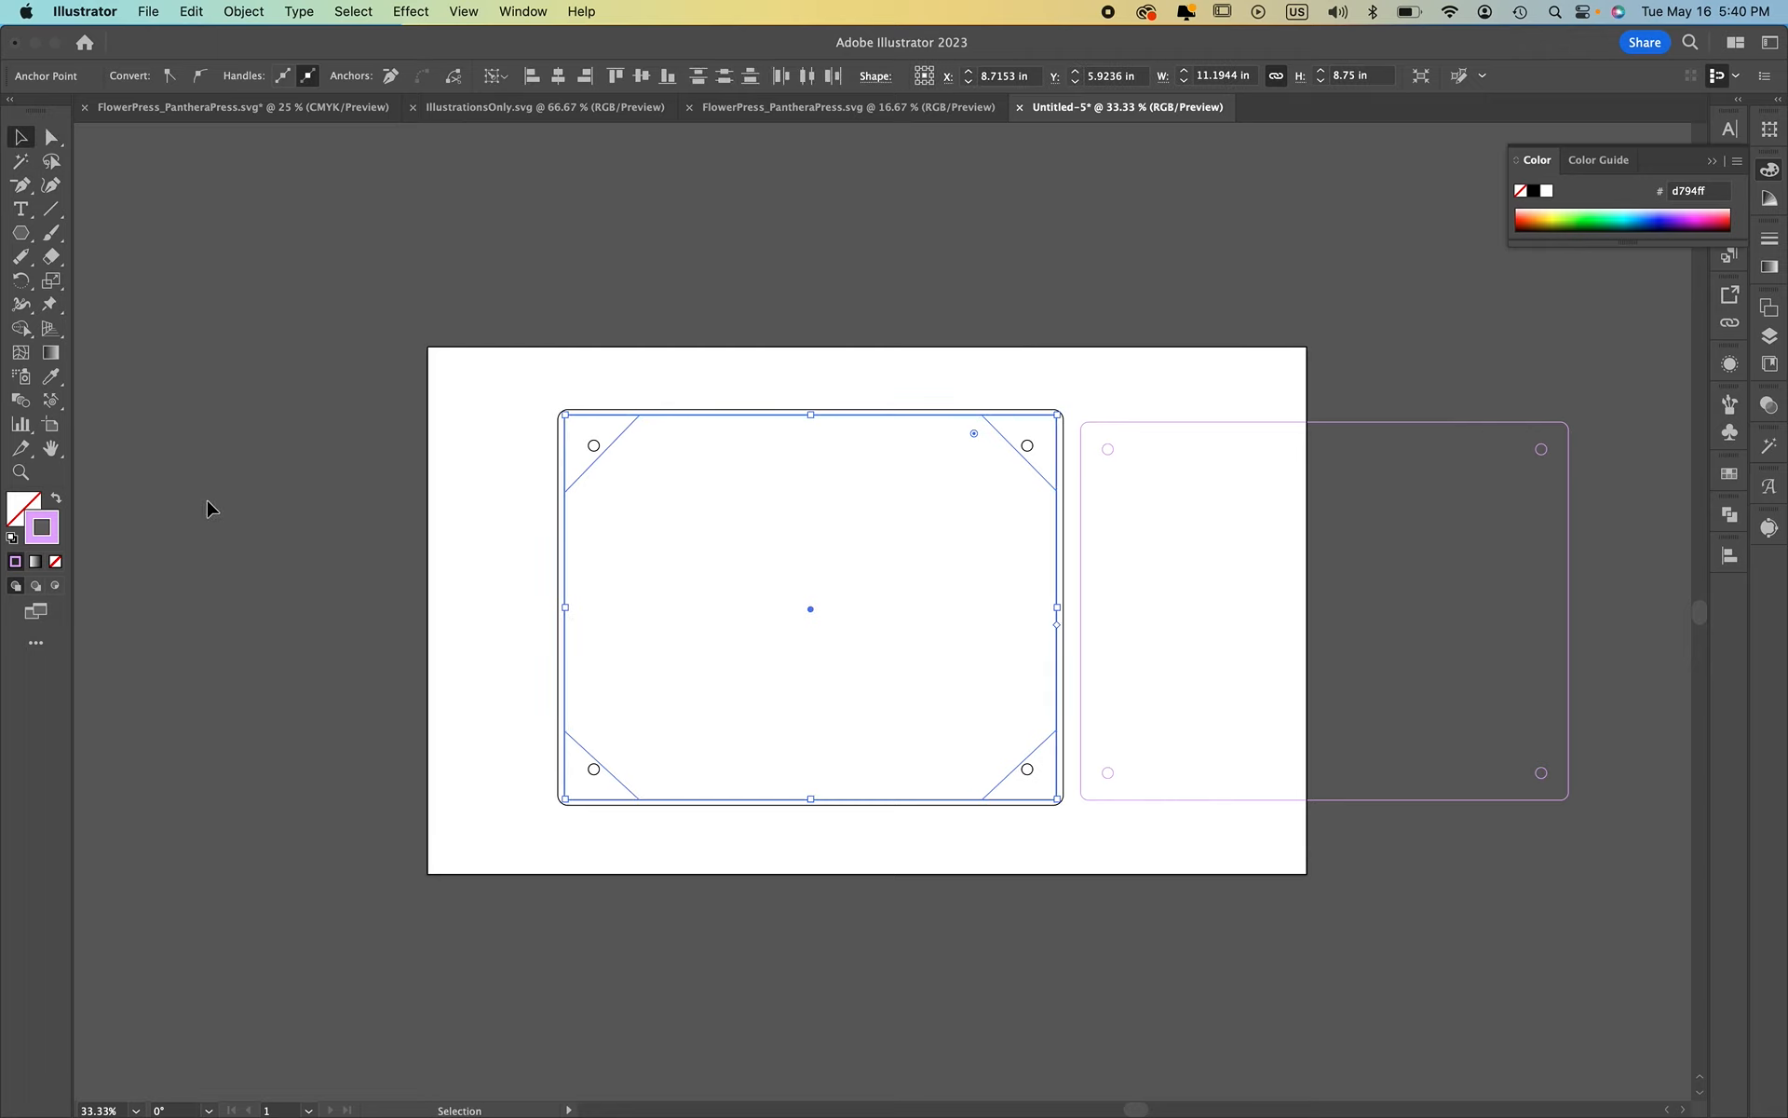
{"action": "left_click", "coordinate": [208, 508]}
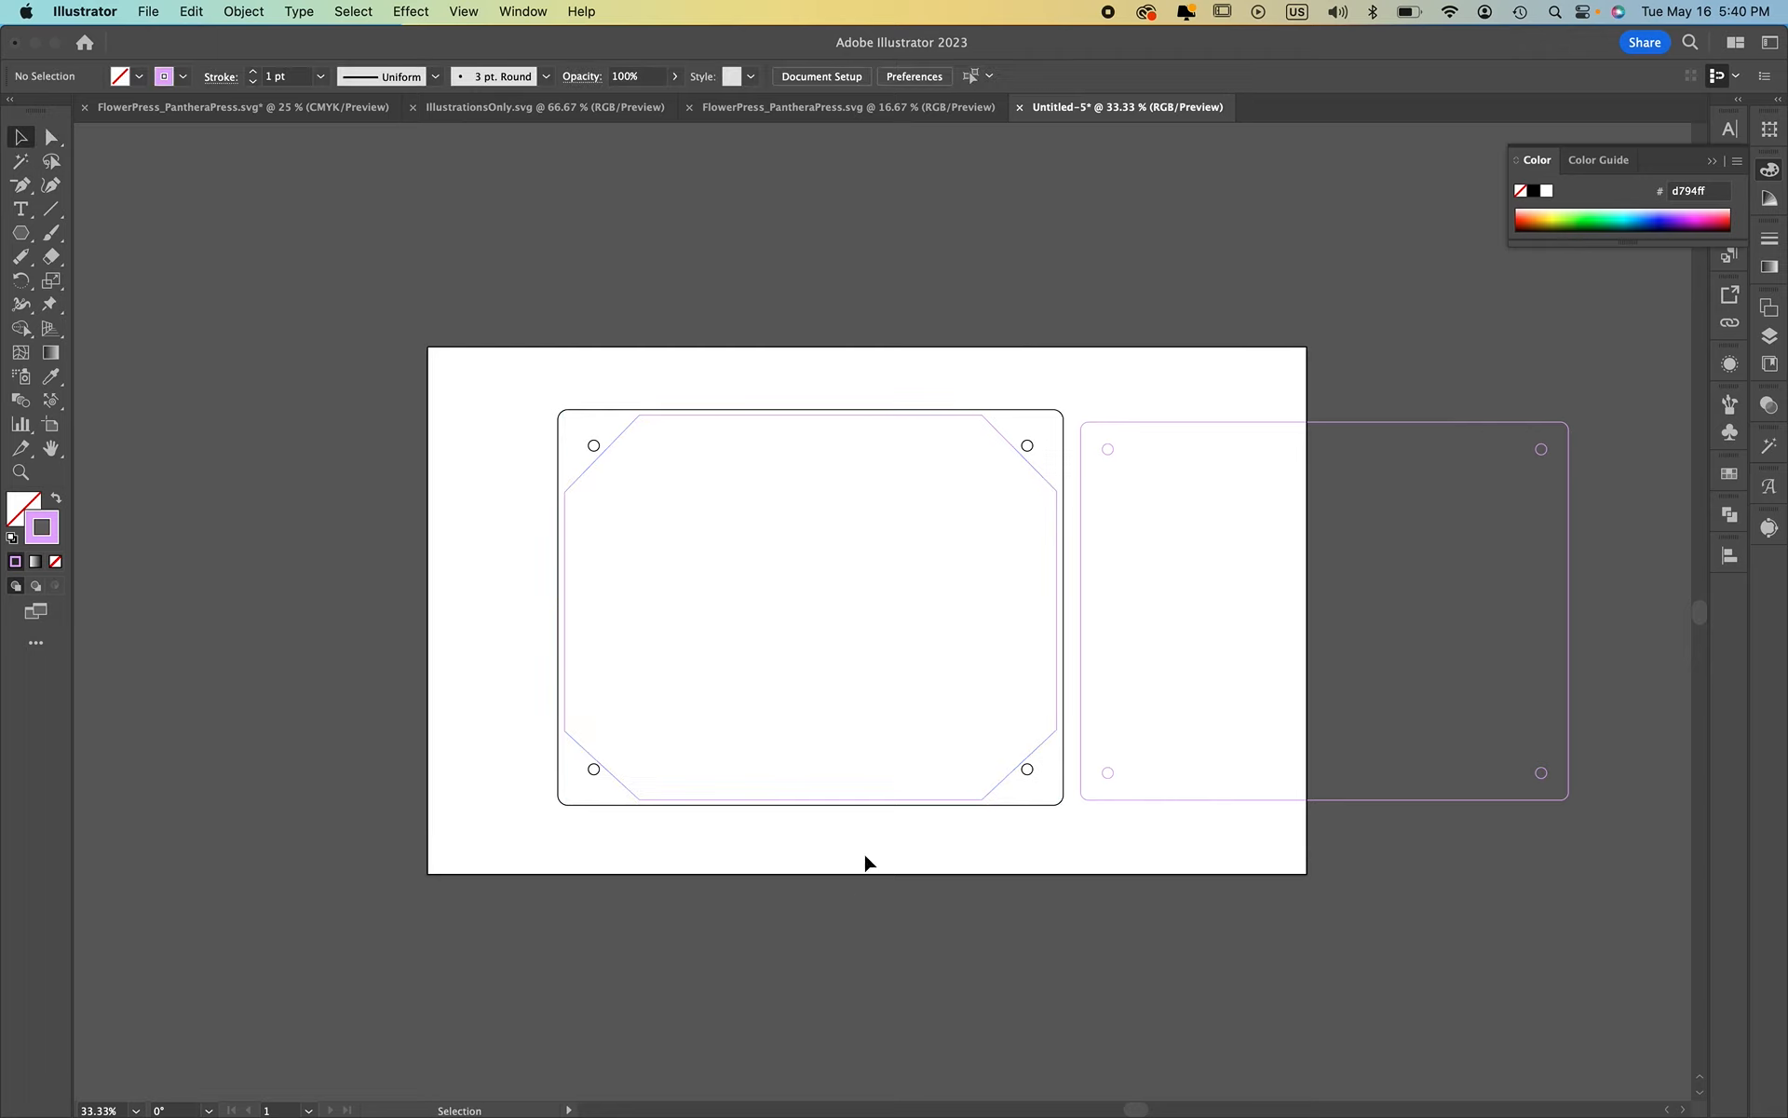
Move the octagon off the board and place it just to the left of the board
{"action": "left_click", "coordinate": [1054, 484]}
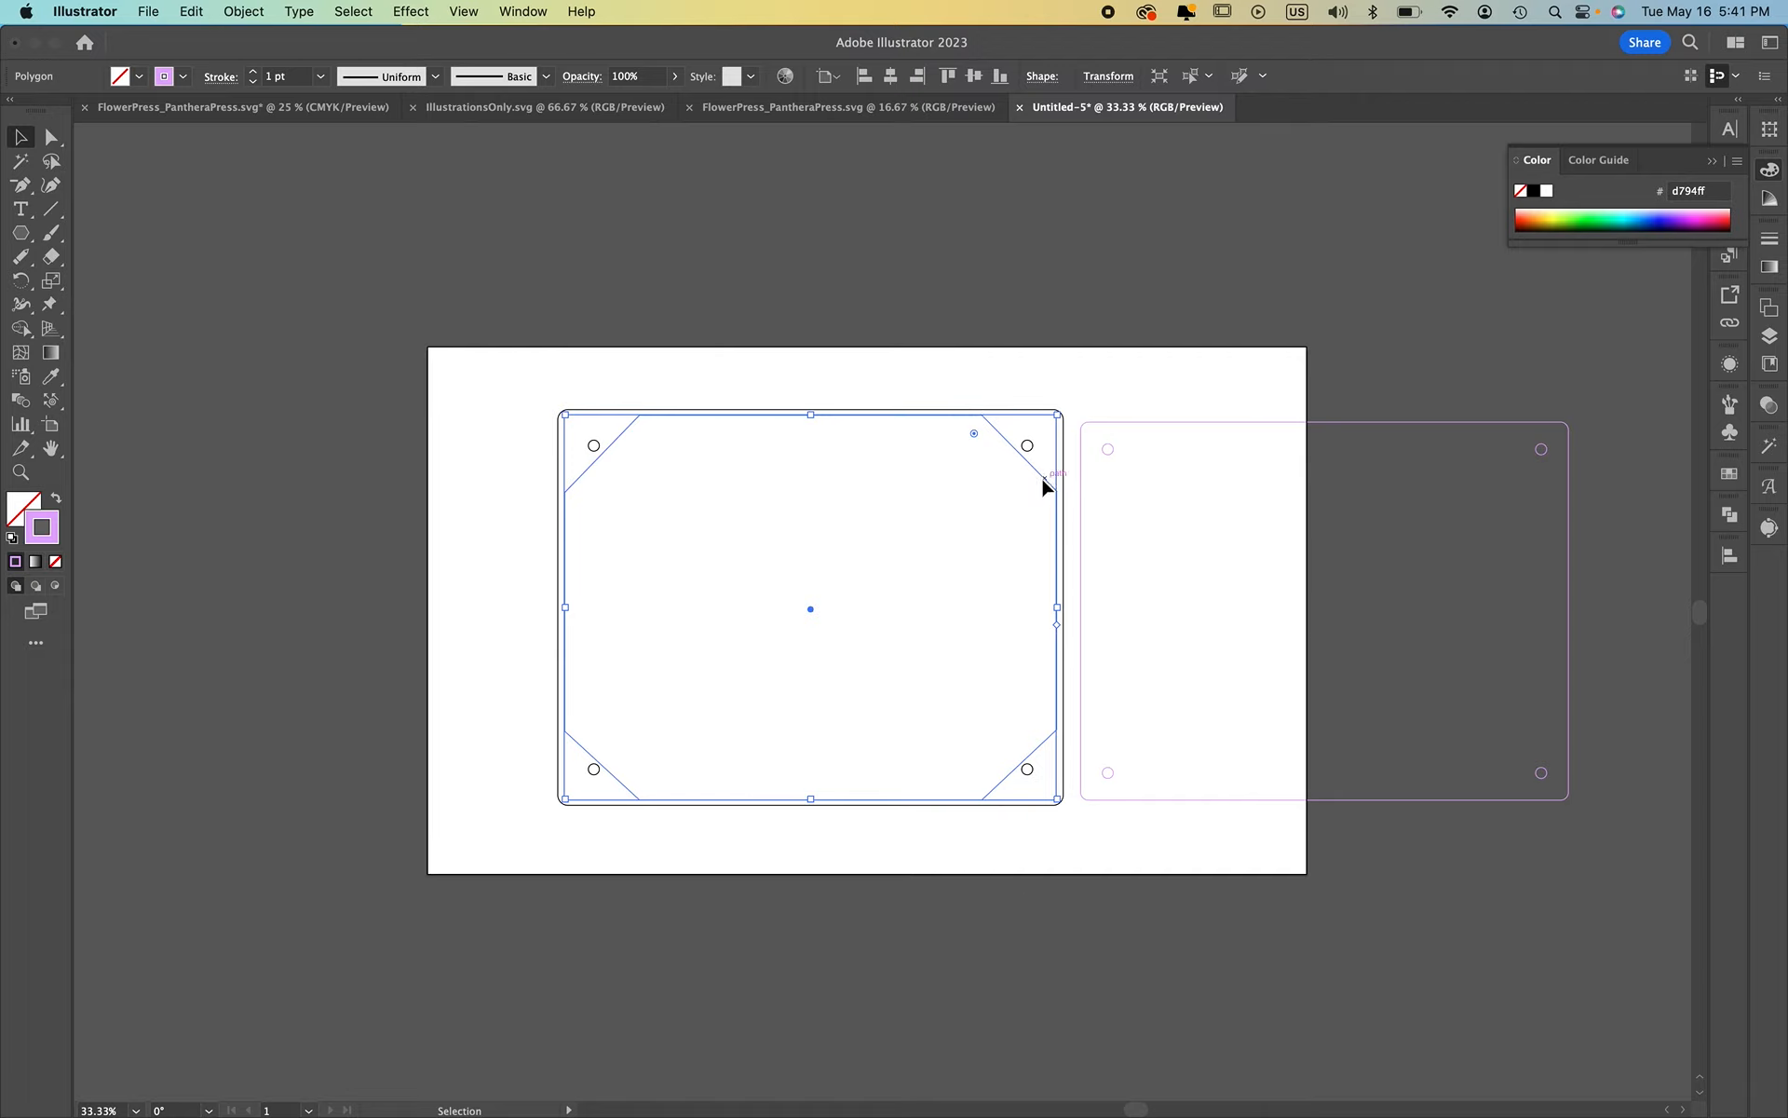
{"action": "left_click_drag", "start_coordinate": [1041, 484], "coordinate": [466, 473]}
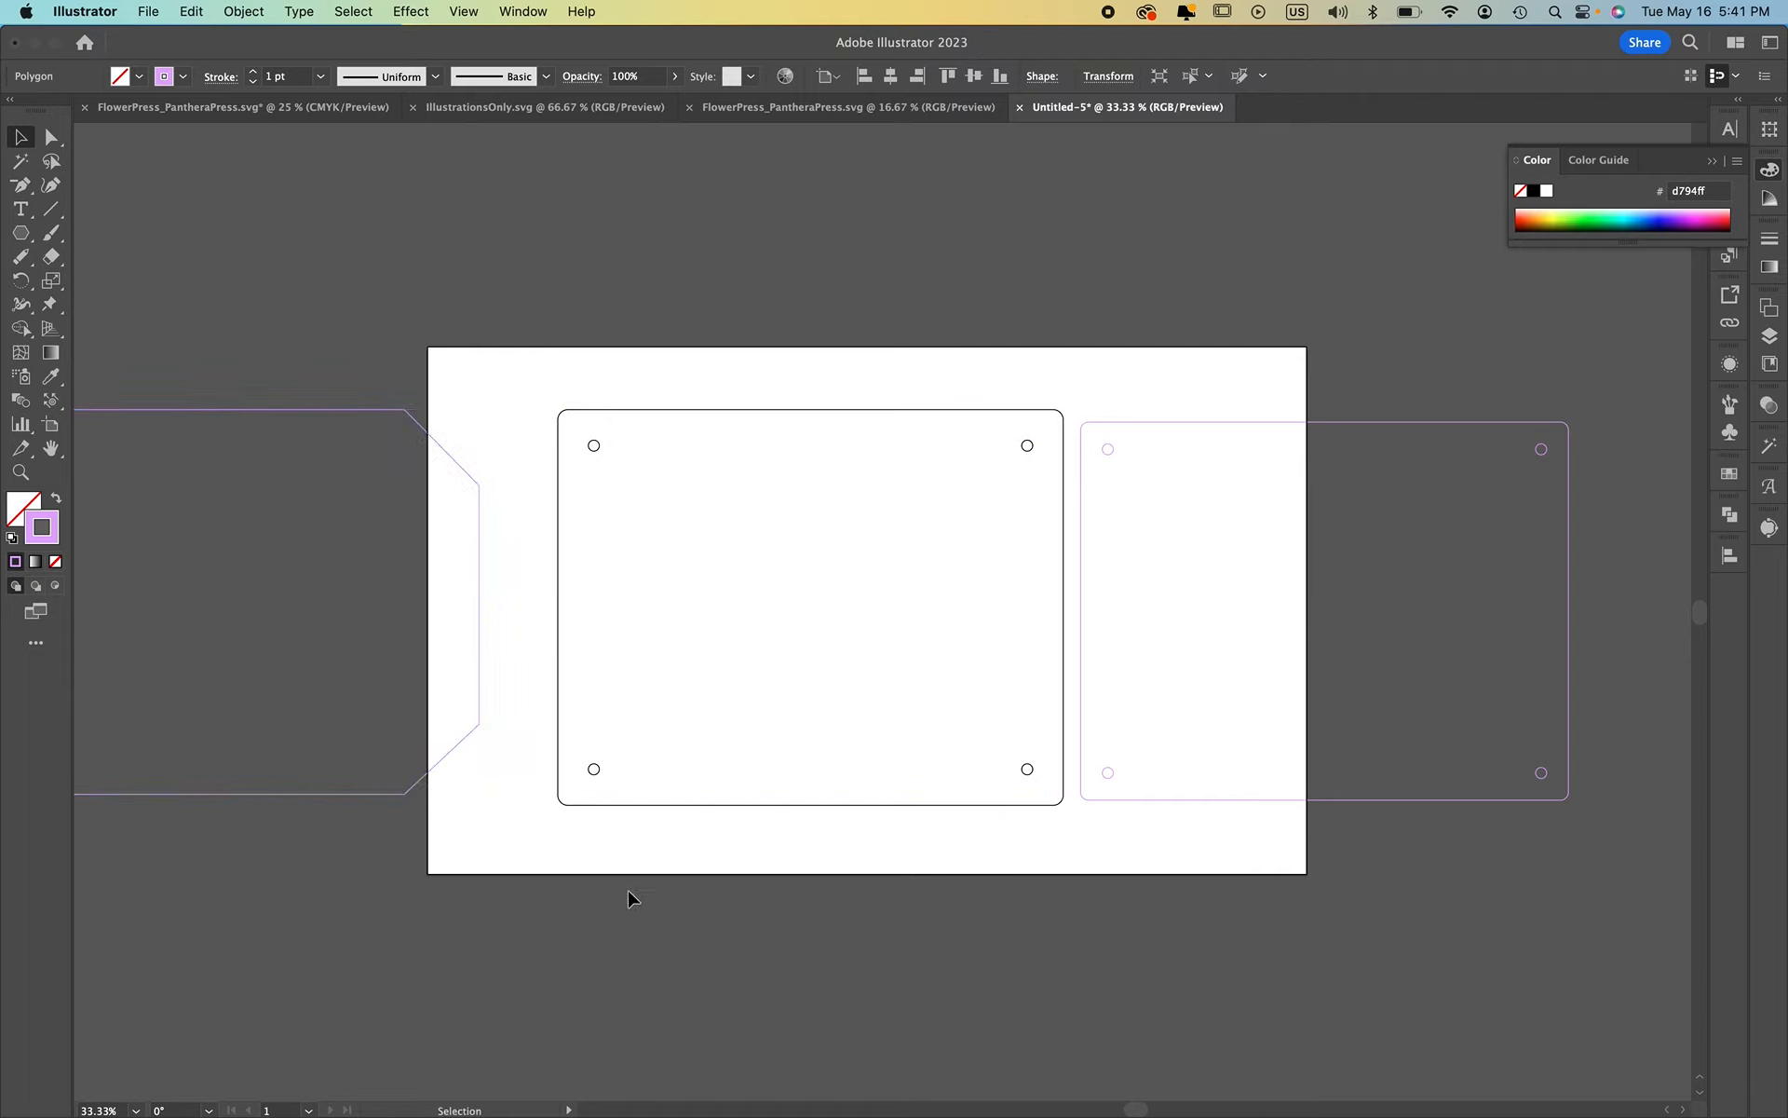
{"action": "left_click", "coordinate": [600, 903]}
{"action": "scroll", "coordinate": [558, 911], "scroll_direction": "left", "scroll_amount": 3}
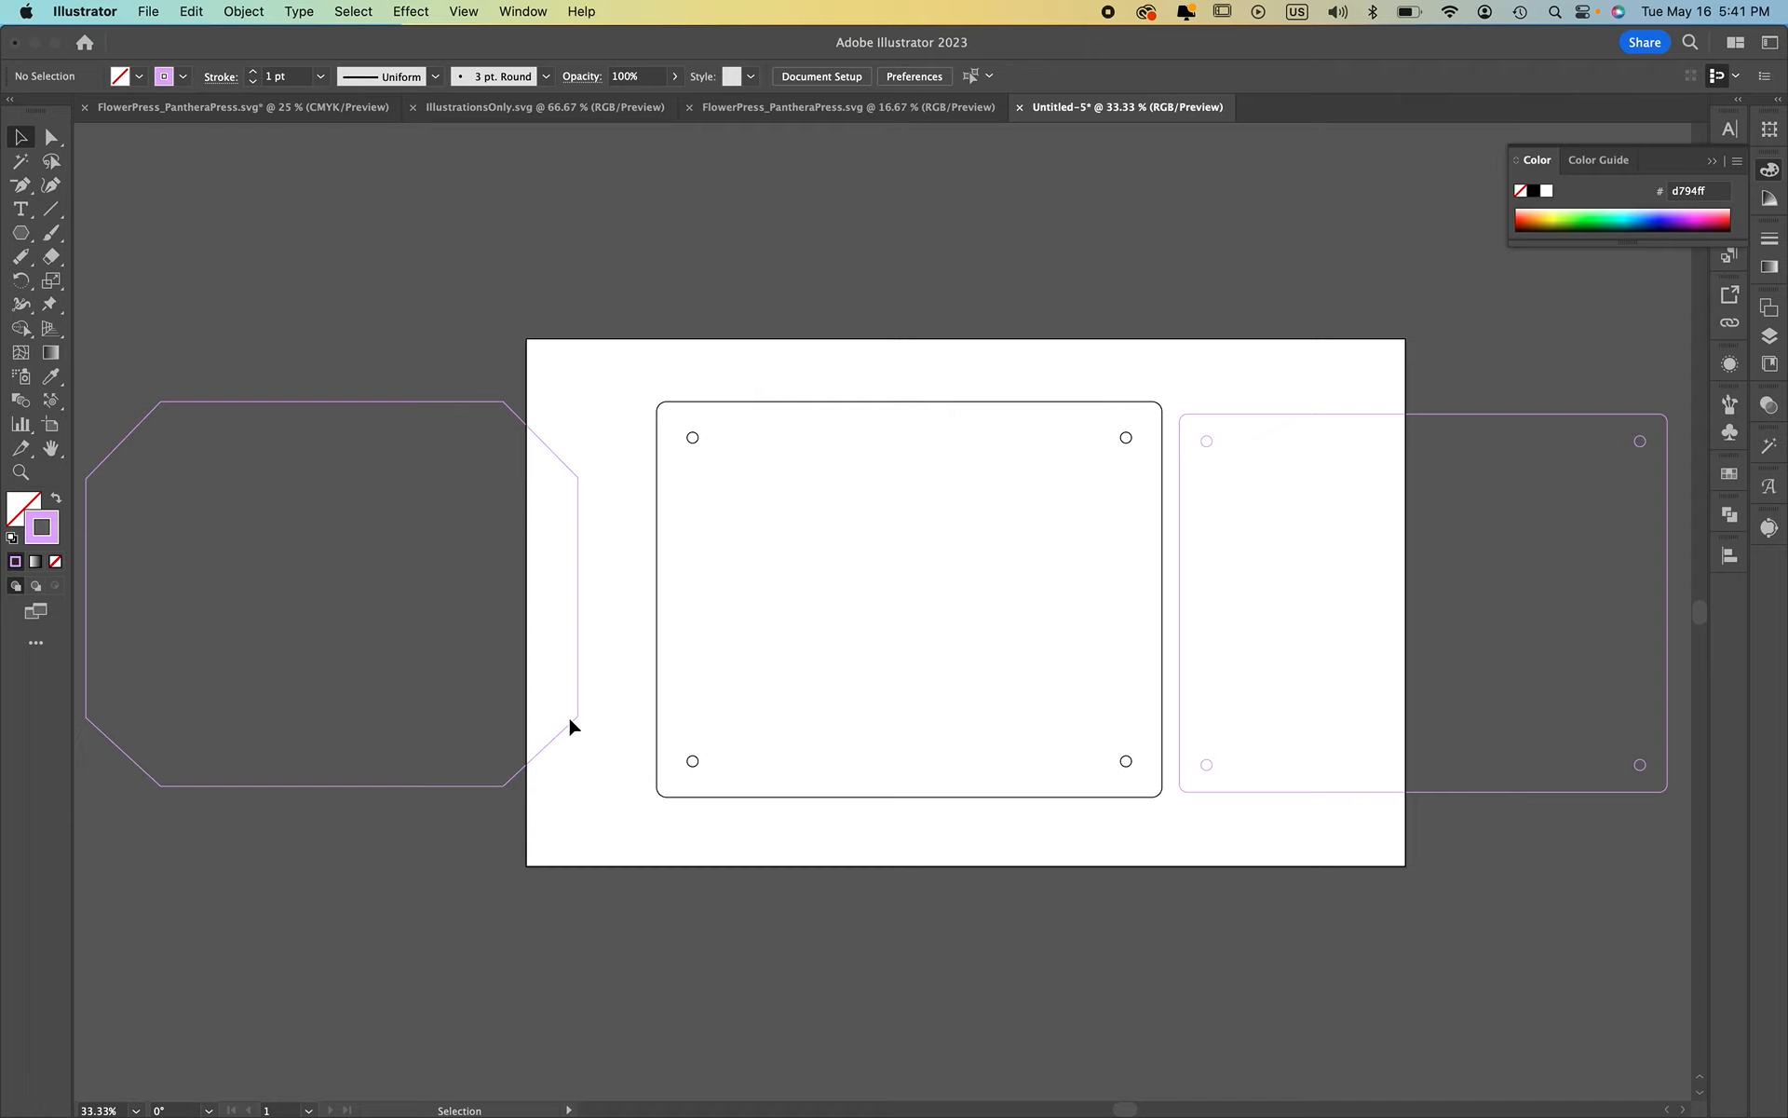
{"action": "left_click_drag", "start_coordinate": [570, 725], "coordinate": [632, 734]}
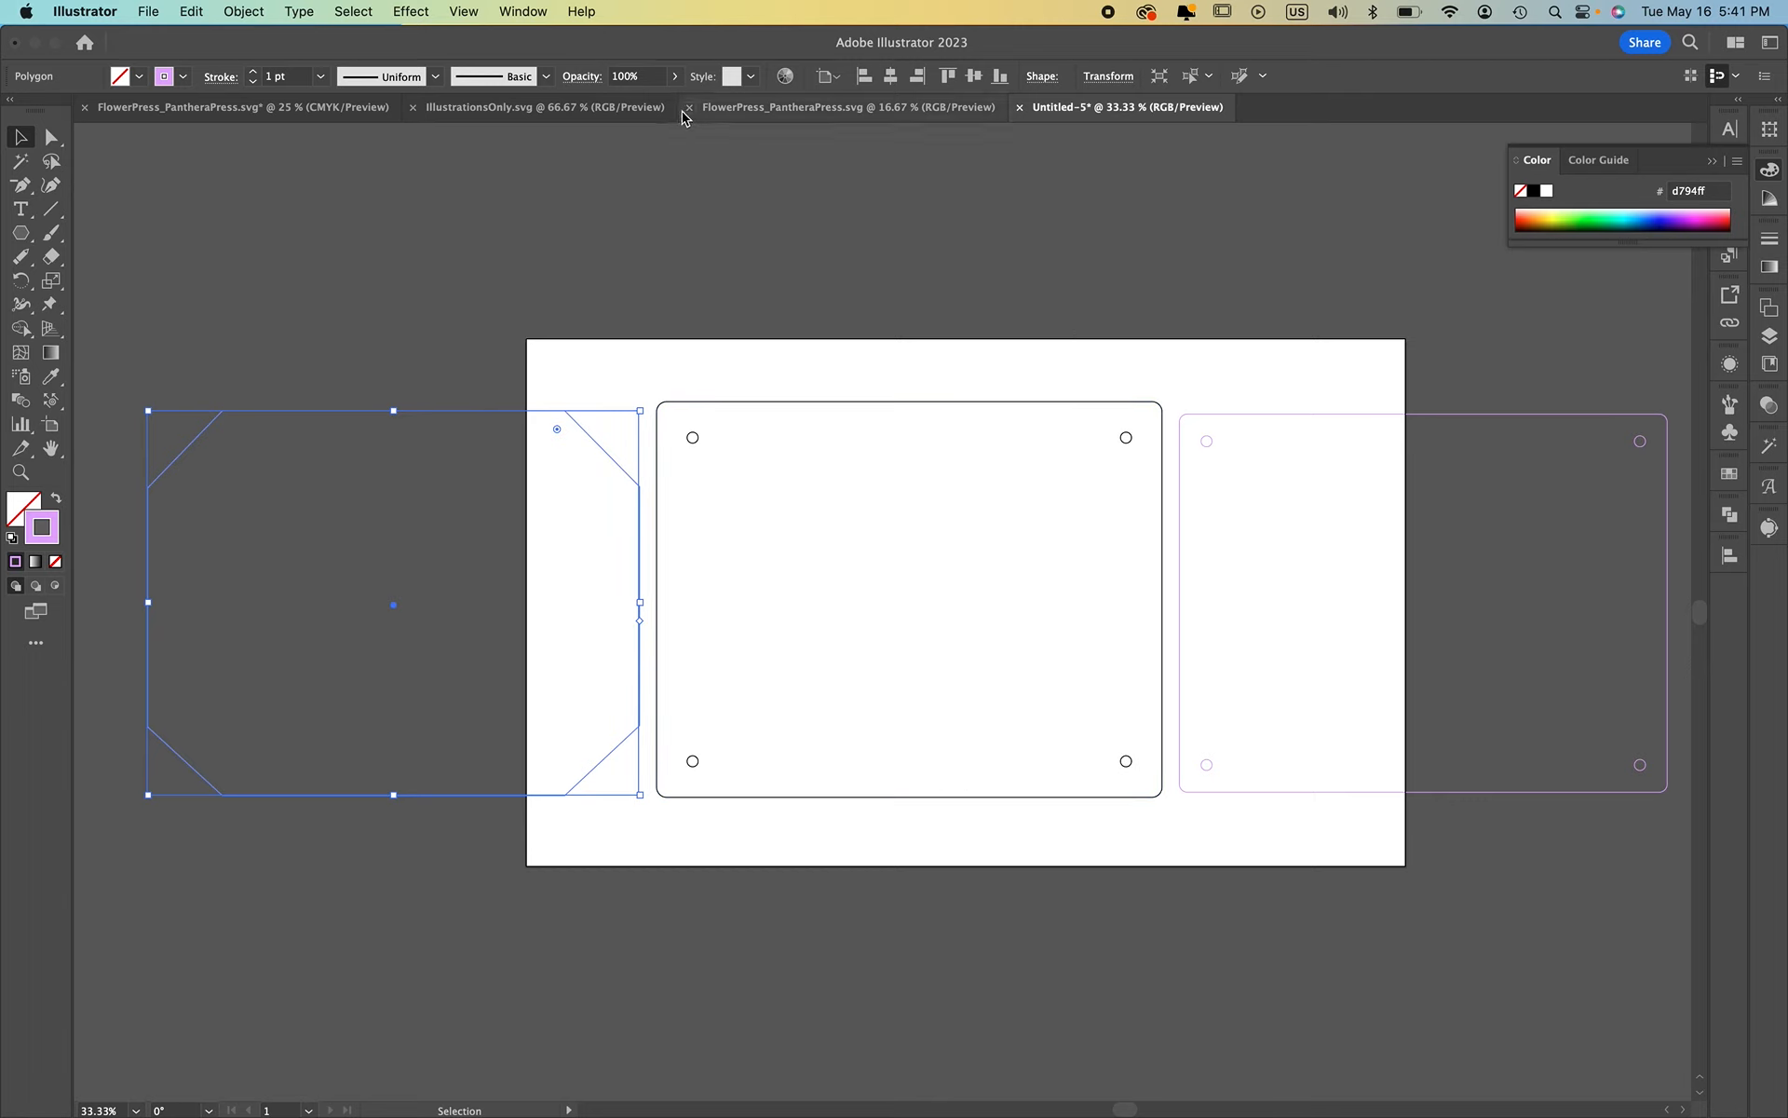
Draw a circle about 0.79 in wide in the upper part of the board and copy it across into a row of four
{"action": "left_click", "coordinate": [308, 108]}
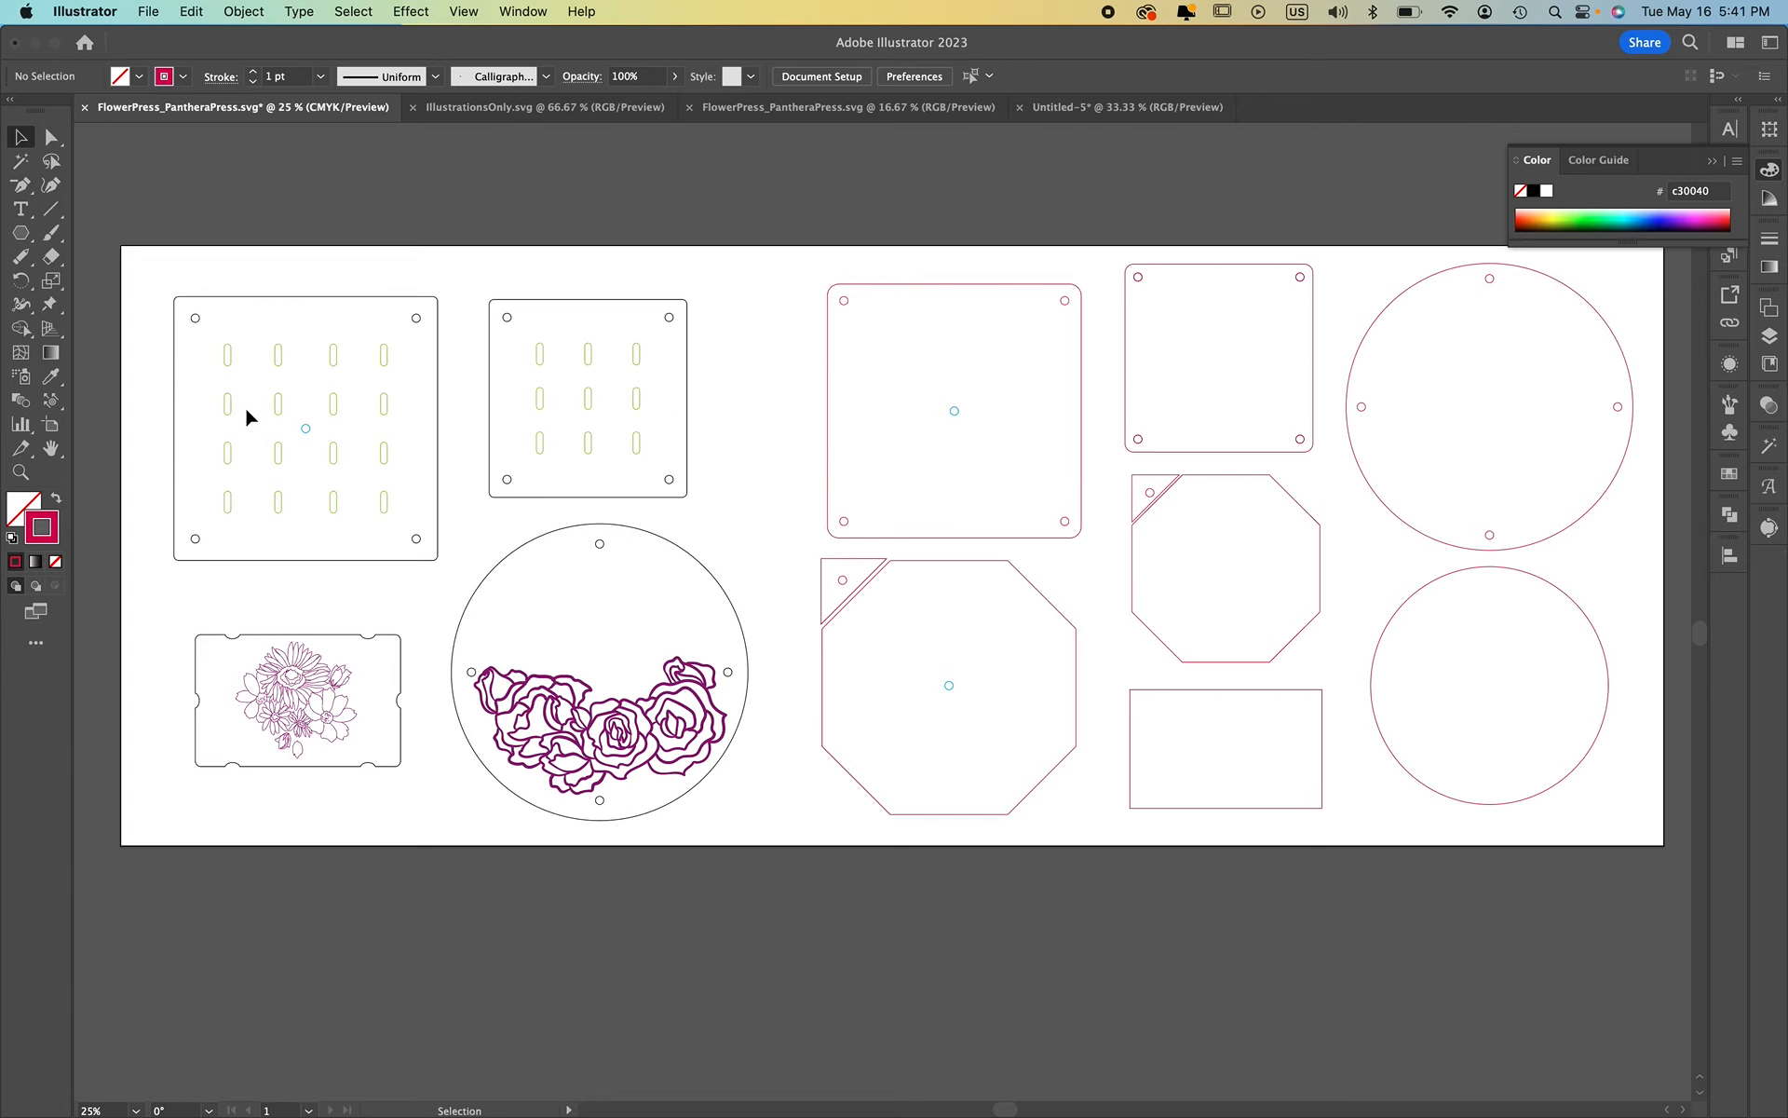
{"action": "left_click", "coordinate": [1098, 116]}
{"action": "left_click", "coordinate": [838, 251]}
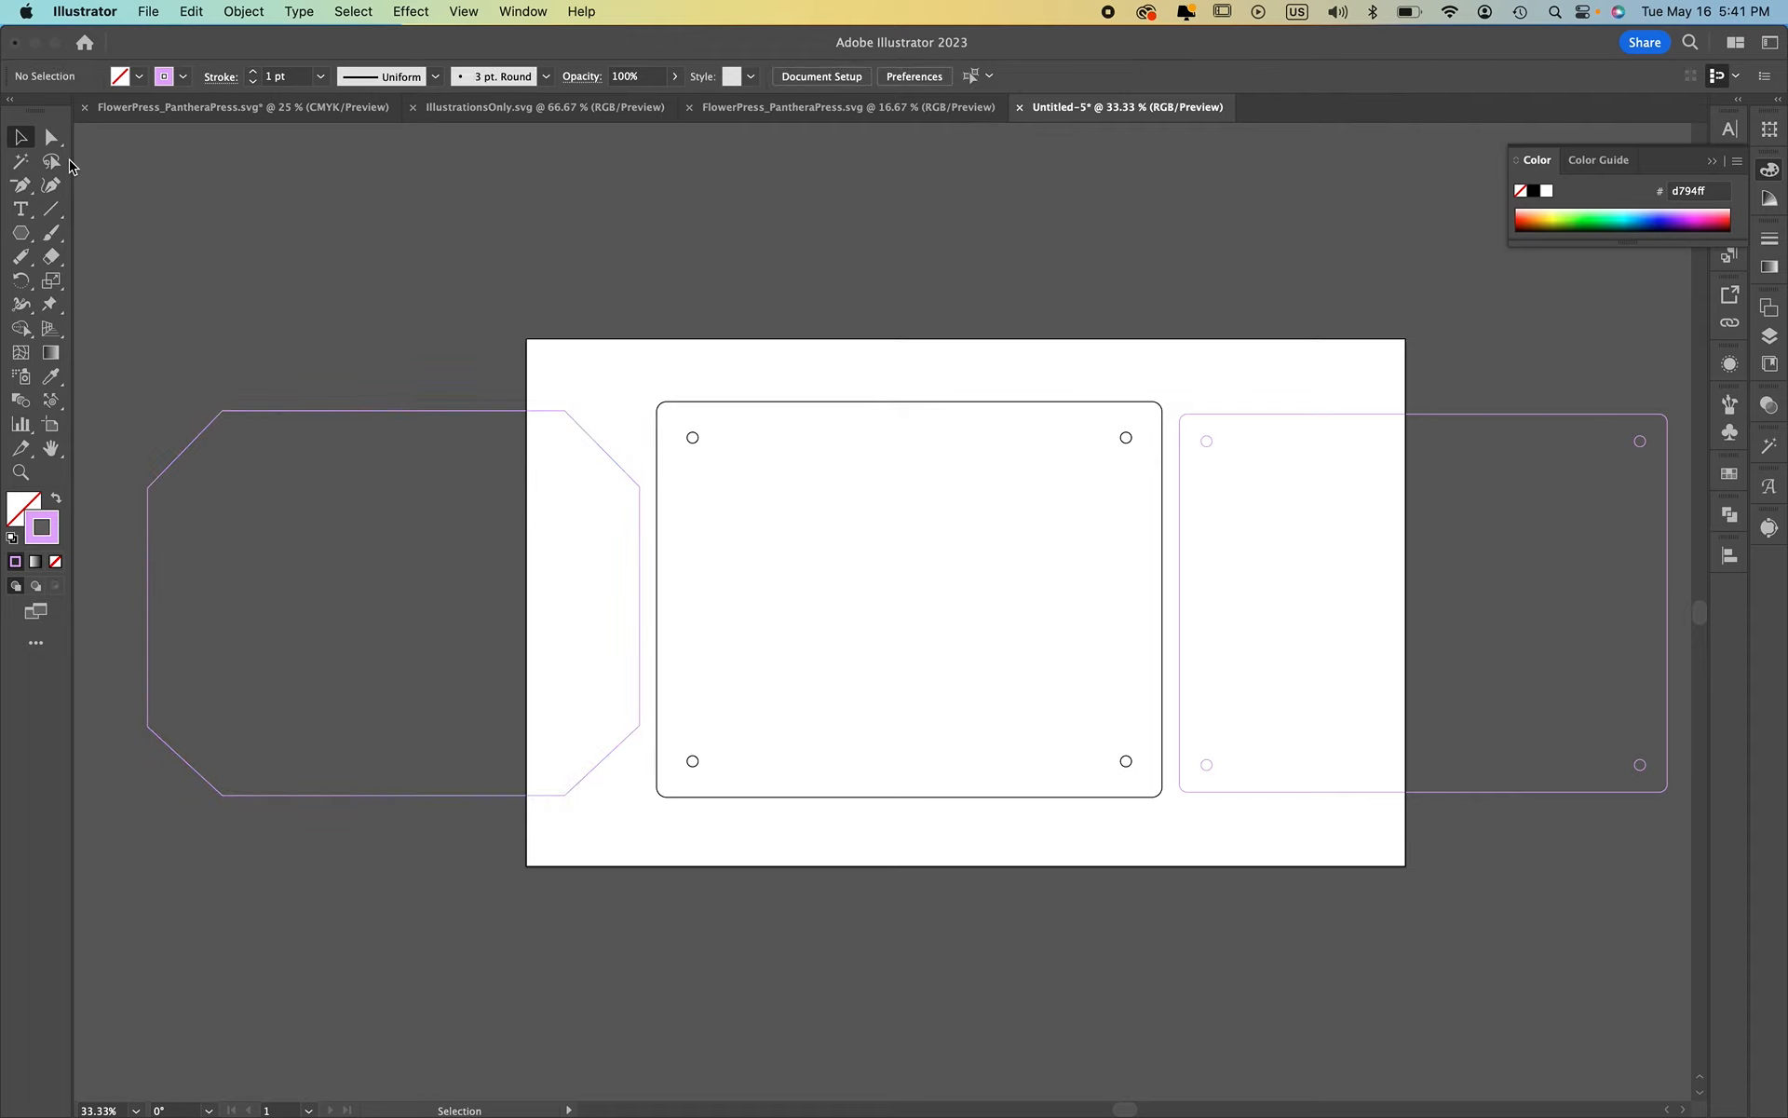
{"action": "left_click", "coordinate": [21, 235]}
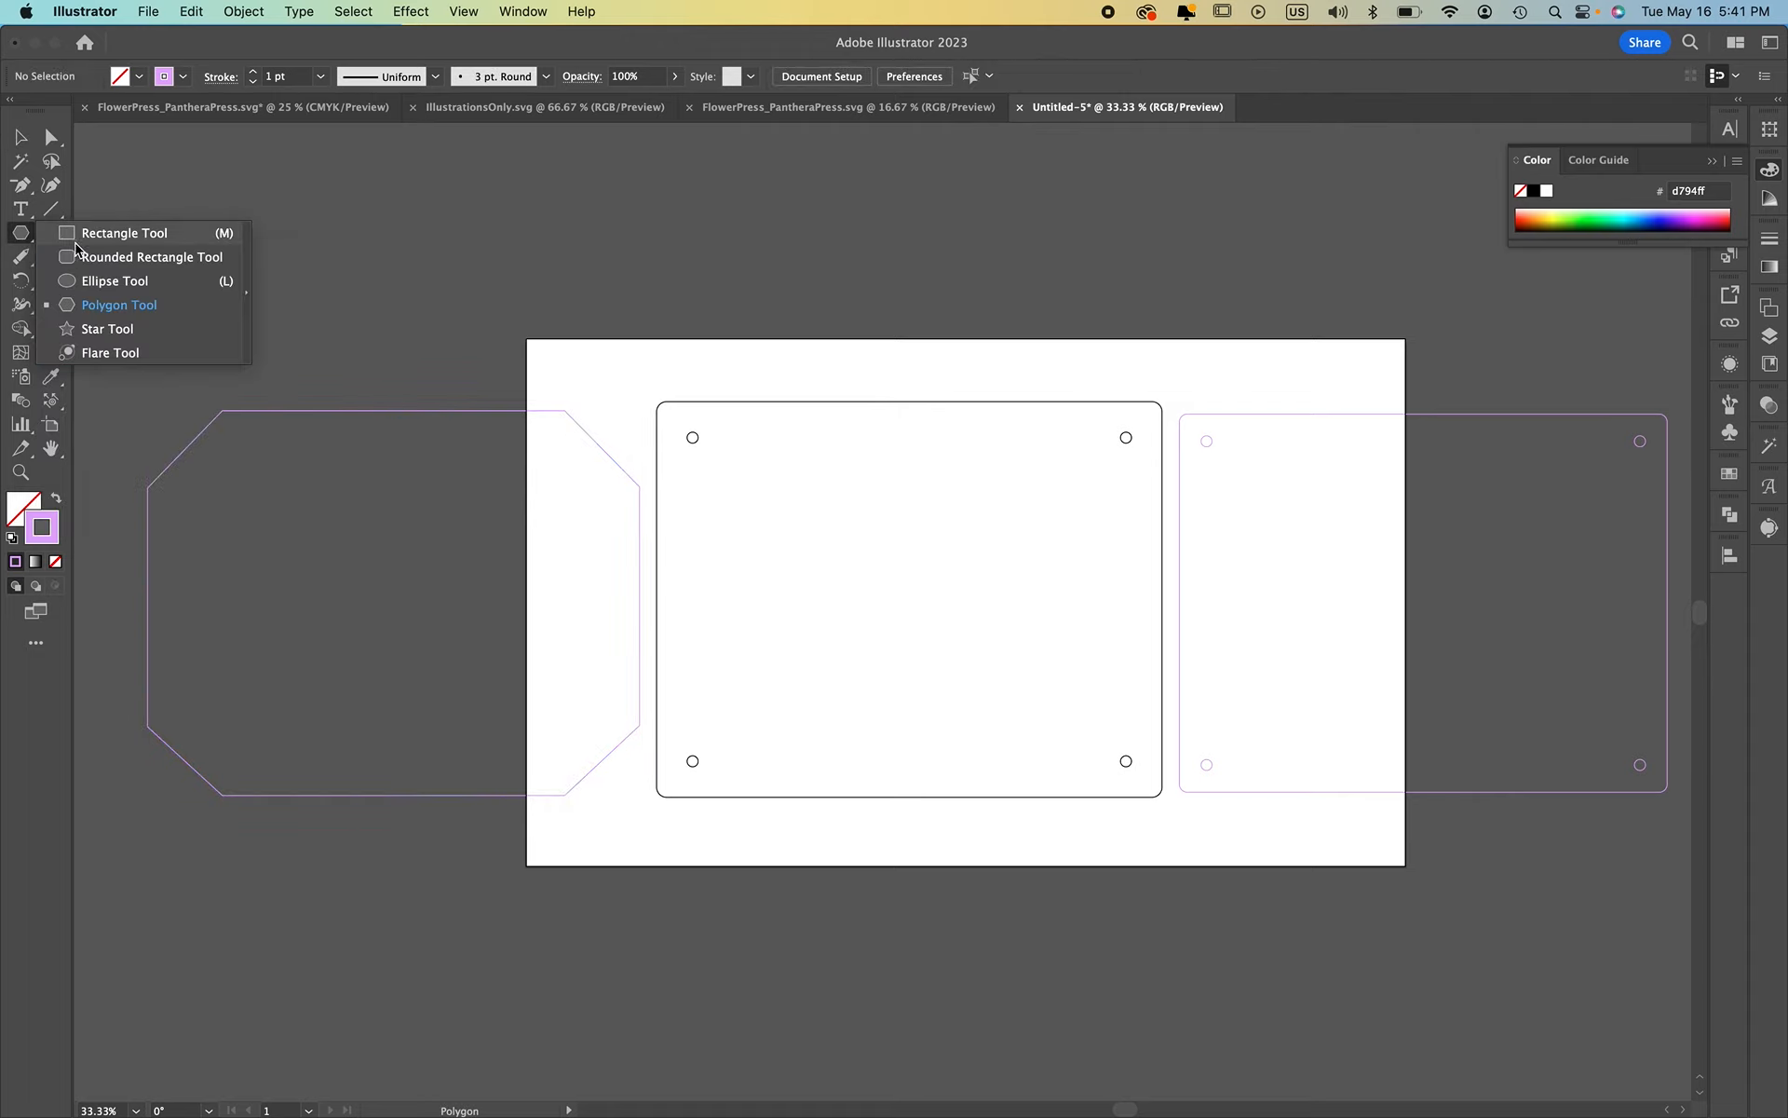
{"action": "left_click", "coordinate": [101, 281]}
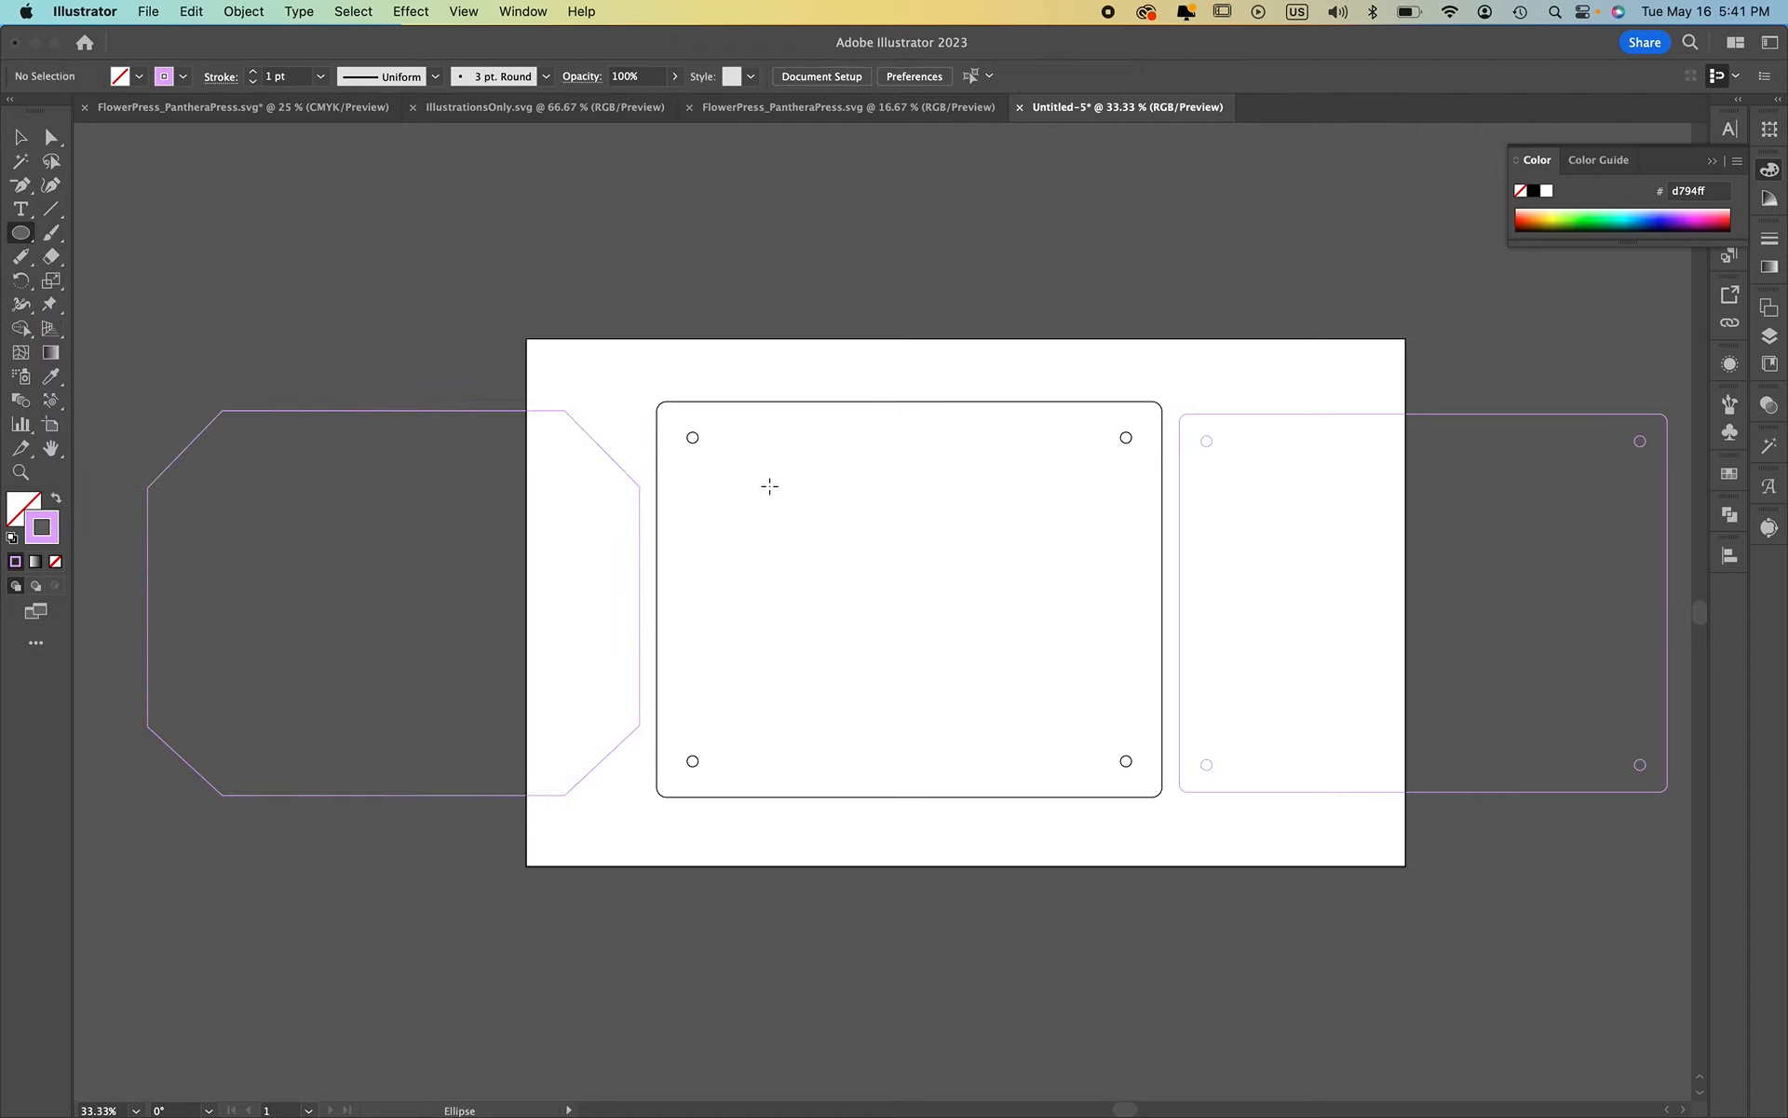
{"action": "left_click_drag", "start_coordinate": [769, 485], "coordinate": [1073, 519]}
{"action": "left_click", "coordinate": [28, 136]}
{"action": "left_click", "coordinate": [504, 317]}
{"action": "left_click", "coordinate": [913, 352]}
{"action": "left_click", "coordinate": [1014, 349]}
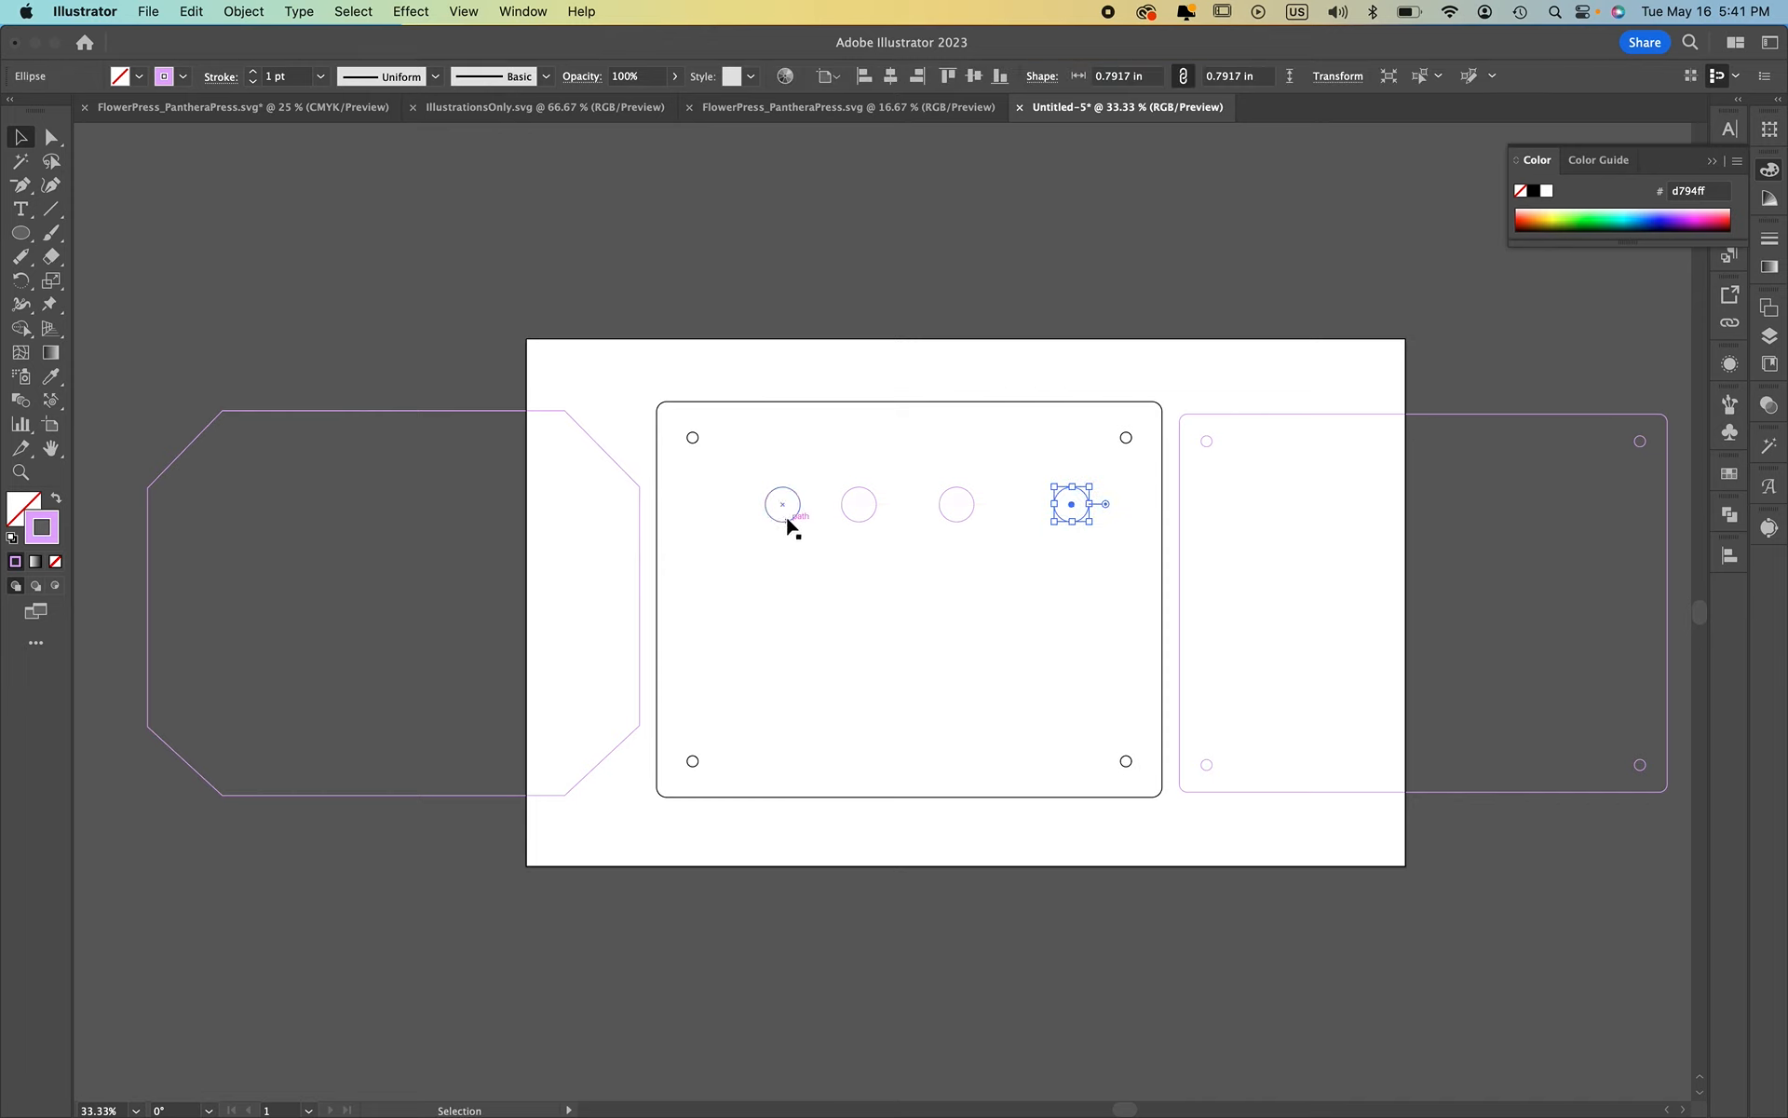
{"action": "left_click_drag", "start_coordinate": [786, 517], "coordinate": [745, 511]}
Distribute the four circles of the row evenly across by their horizontal centers
{"action": "left_click", "coordinate": [987, 300]}
{"action": "left_click", "coordinate": [1067, 520]}
{"action": "left_click", "coordinate": [955, 520], "text": "shift"}
{"action": "left_click", "coordinate": [870, 518], "text": "shift"}
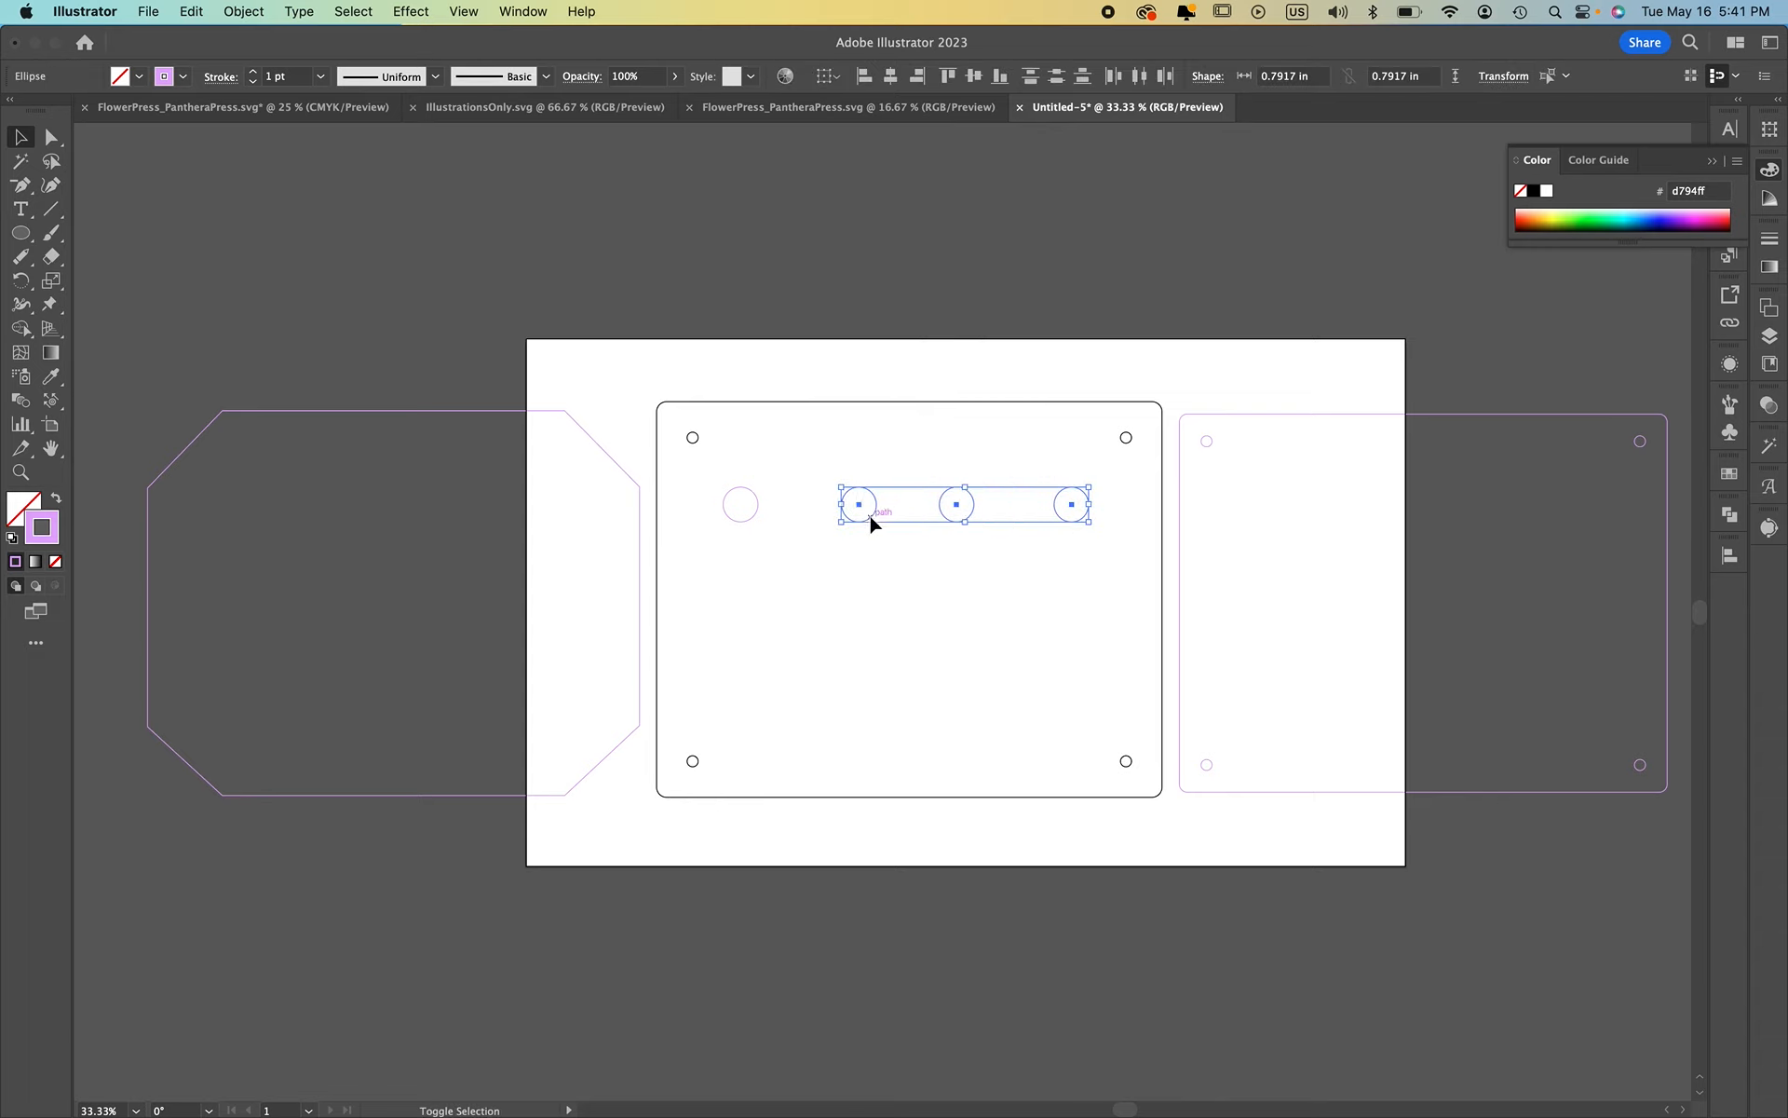
{"action": "left_click", "coordinate": [741, 521], "text": "shift"}
{"action": "left_click", "coordinate": [1738, 523]}
{"action": "left_click", "coordinate": [1732, 556]}
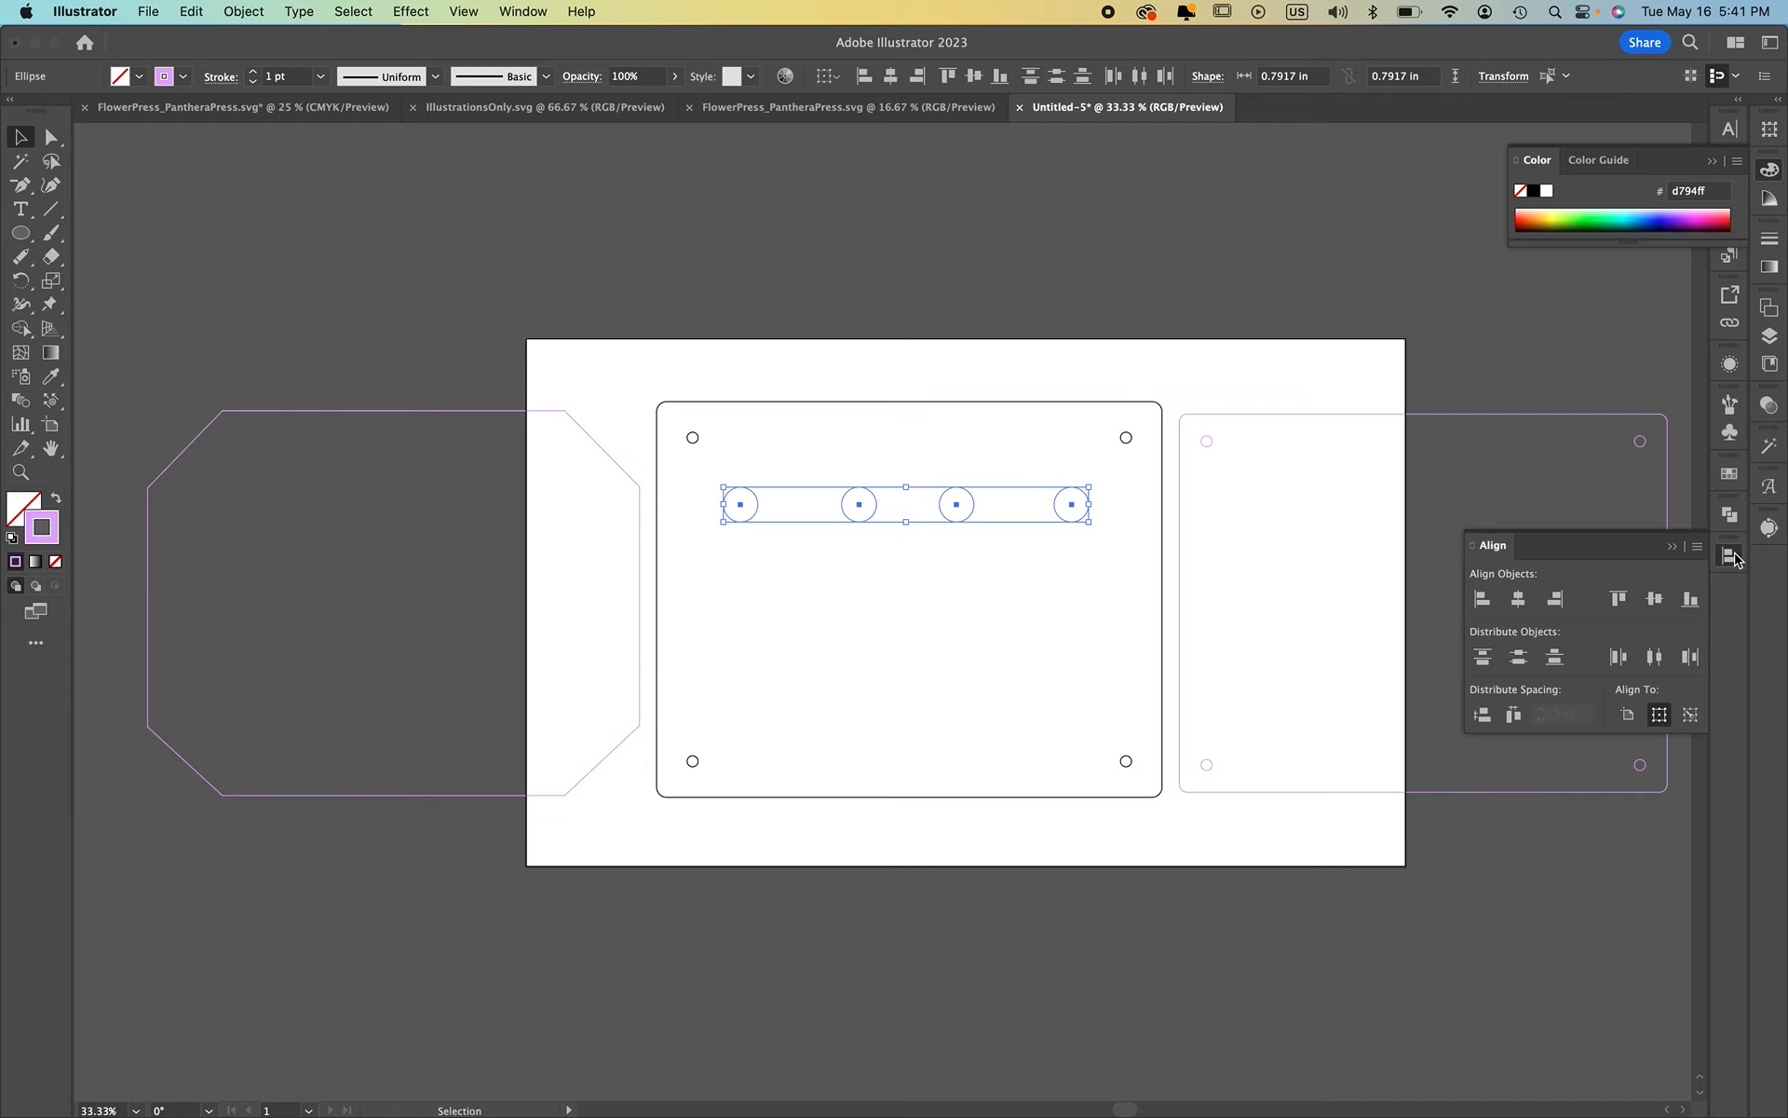
{"action": "left_click", "coordinate": [1655, 658]}
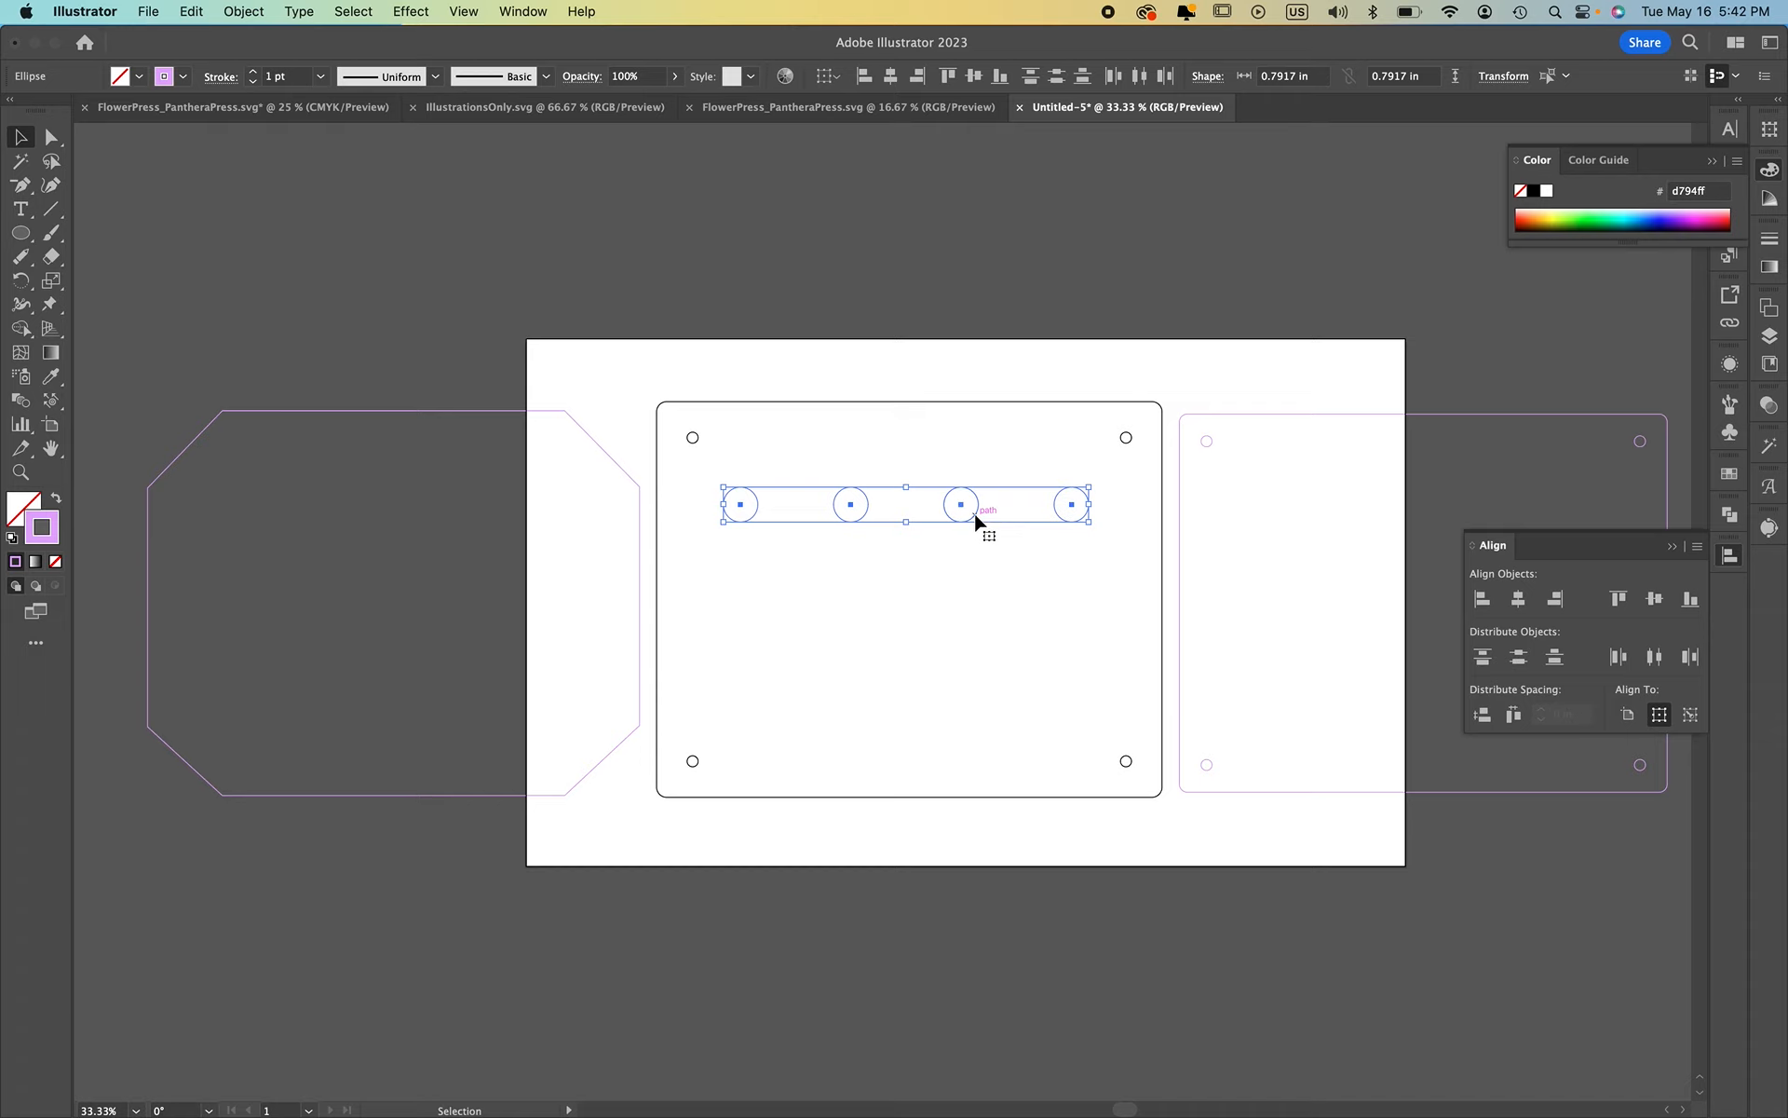
Copy the row of circles straight down the board to form a grid of four rows of four
{"action": "left_click_drag", "start_coordinate": [974, 514], "coordinate": [969, 733]}
{"action": "left_click_drag", "start_coordinate": [972, 734], "coordinate": [970, 728]}
{"action": "left_click", "coordinate": [1122, 488]}
Try to distribute all sixteen circles by their vertical centers, leaving the board outline out of the selection
{"action": "left_click_drag", "start_coordinate": [1116, 480], "coordinate": [724, 740]}
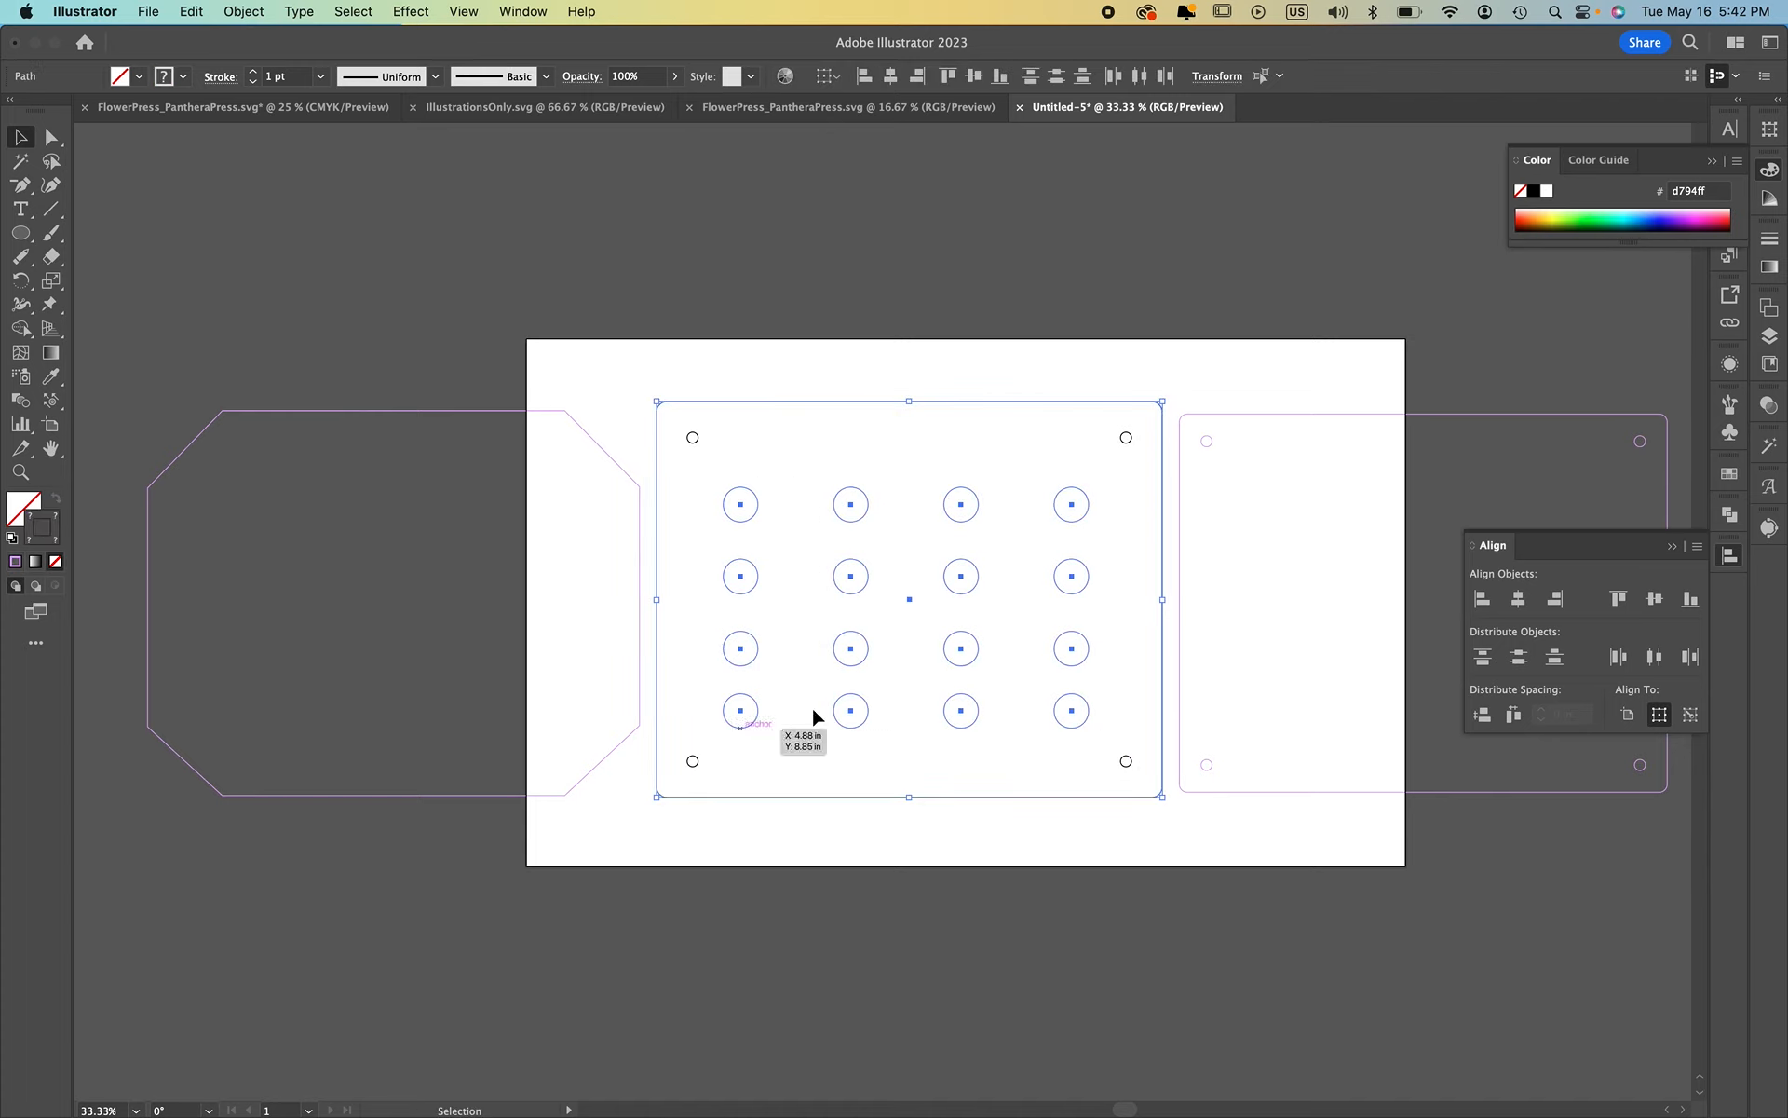
{"action": "left_click", "coordinate": [1137, 402], "text": "shift"}
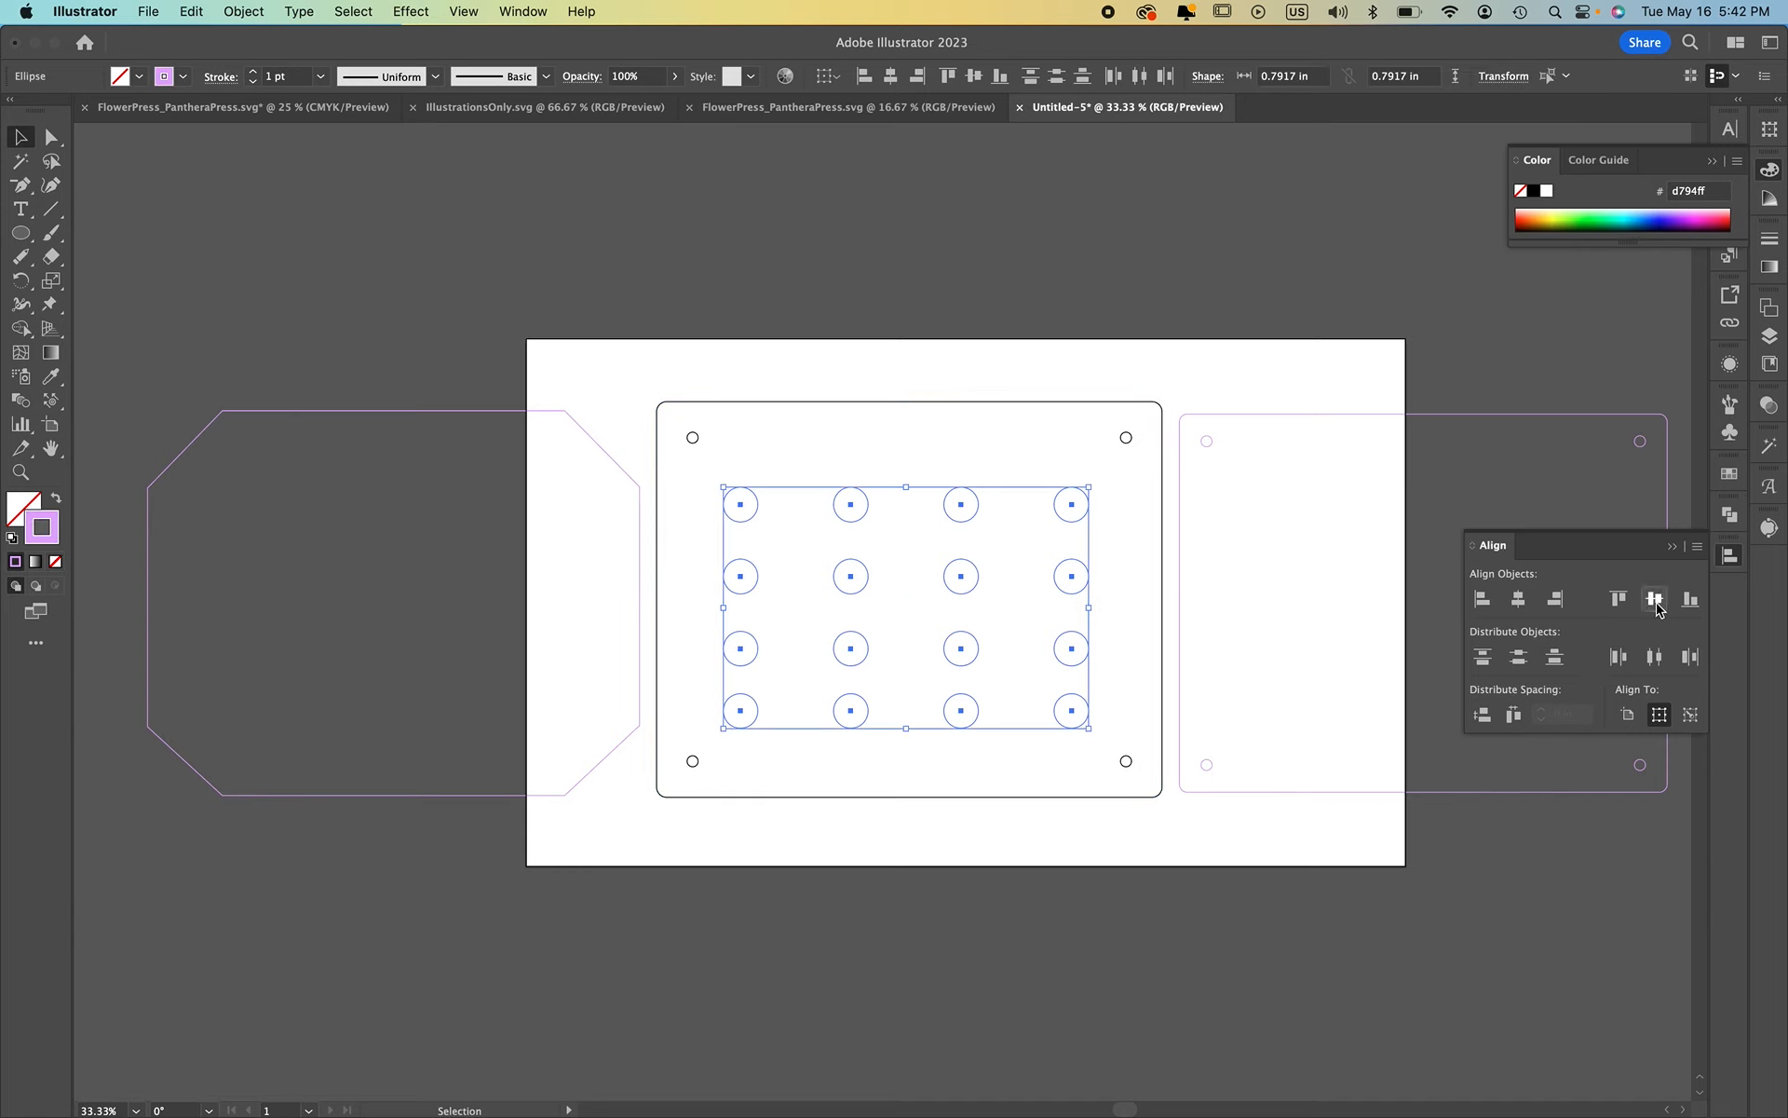
{"action": "left_click", "coordinate": [1519, 660]}
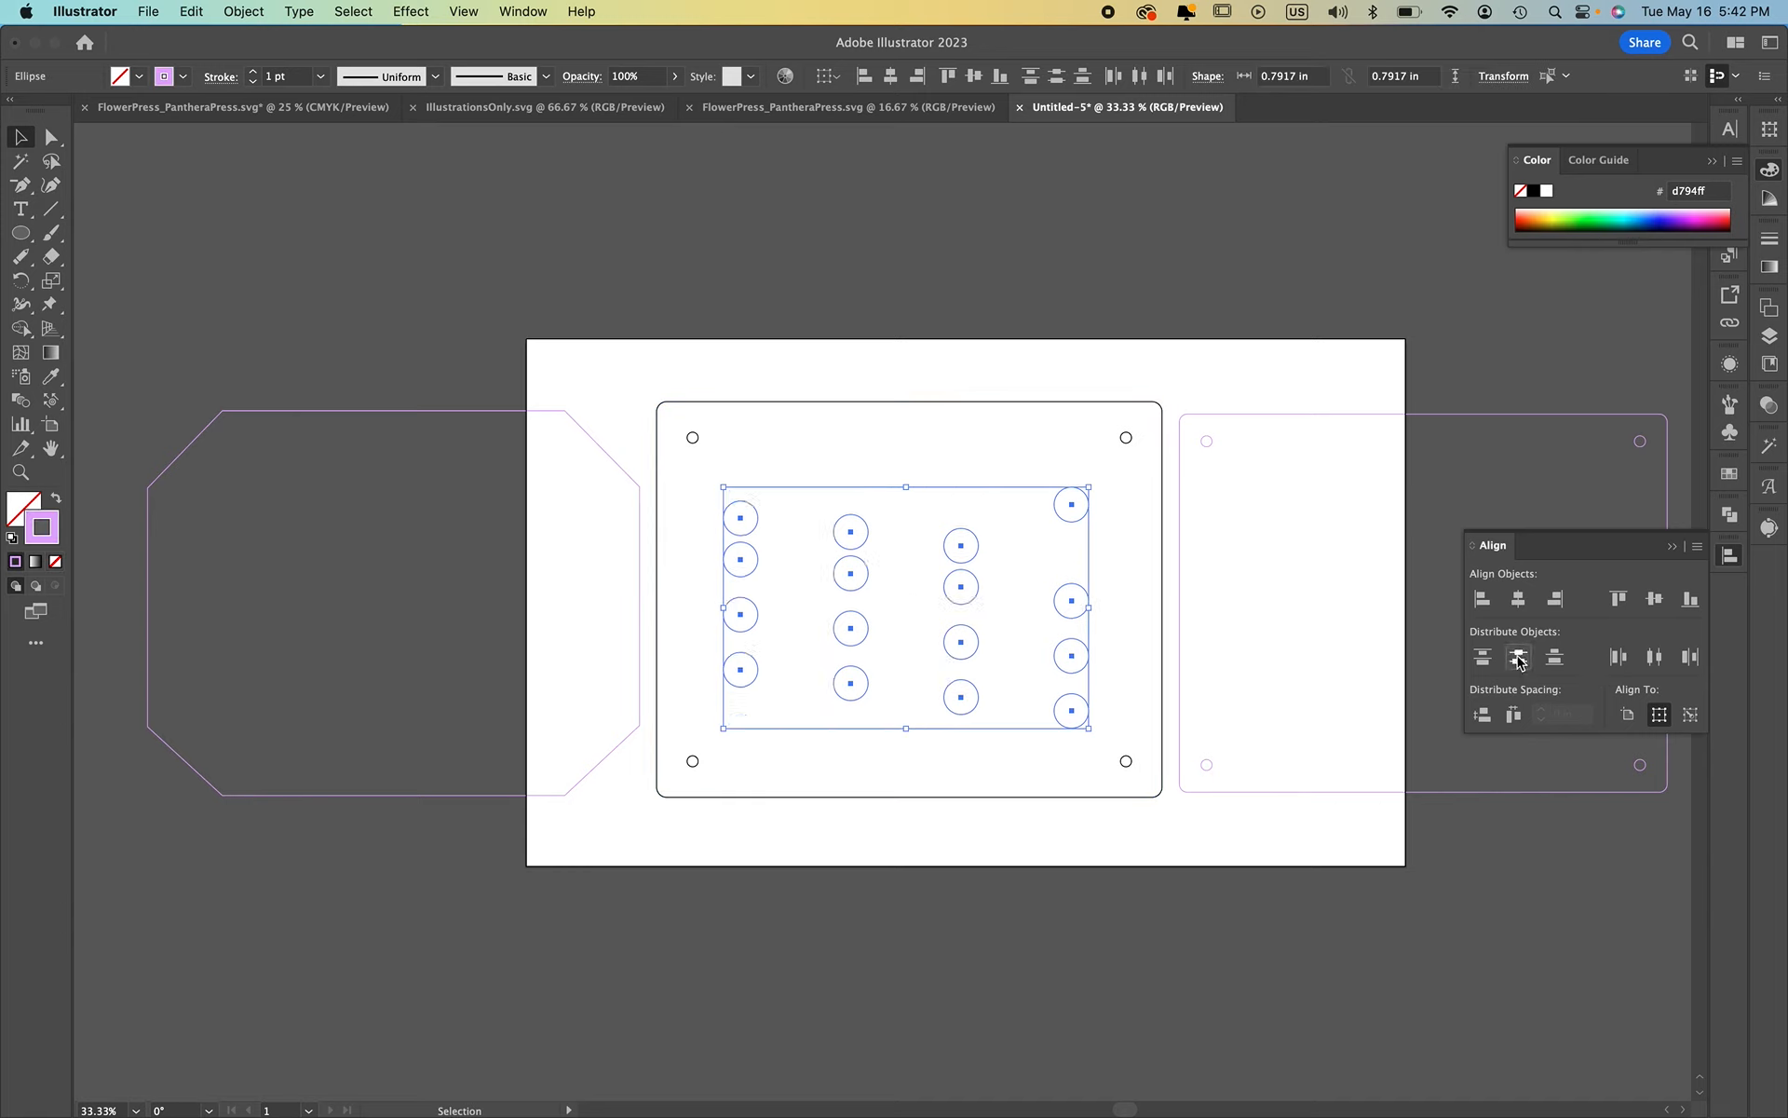
{"action": "left_click", "coordinate": [1482, 722]}
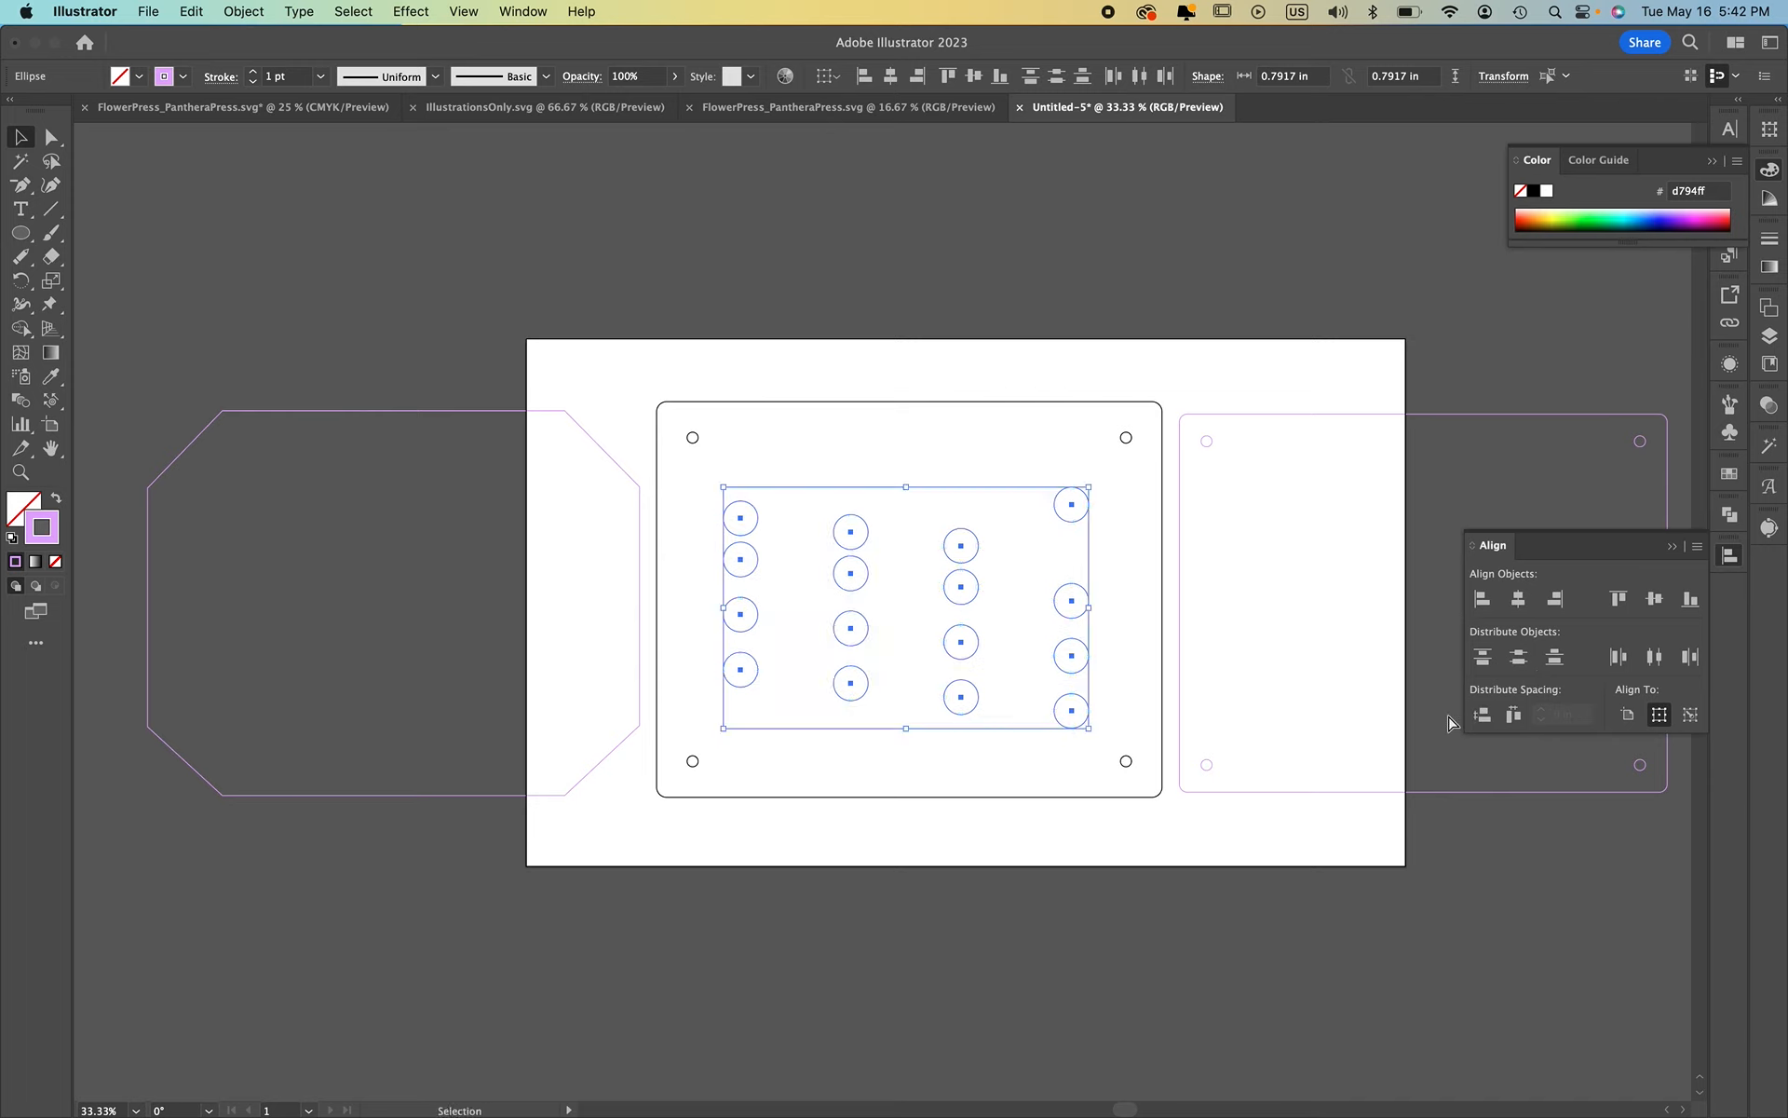
{"action": "left_click", "coordinate": [1428, 894]}
Group the four circles of the bottom row
{"action": "left_click", "coordinate": [1068, 724]}
{"action": "left_click", "coordinate": [958, 724], "text": "shift"}
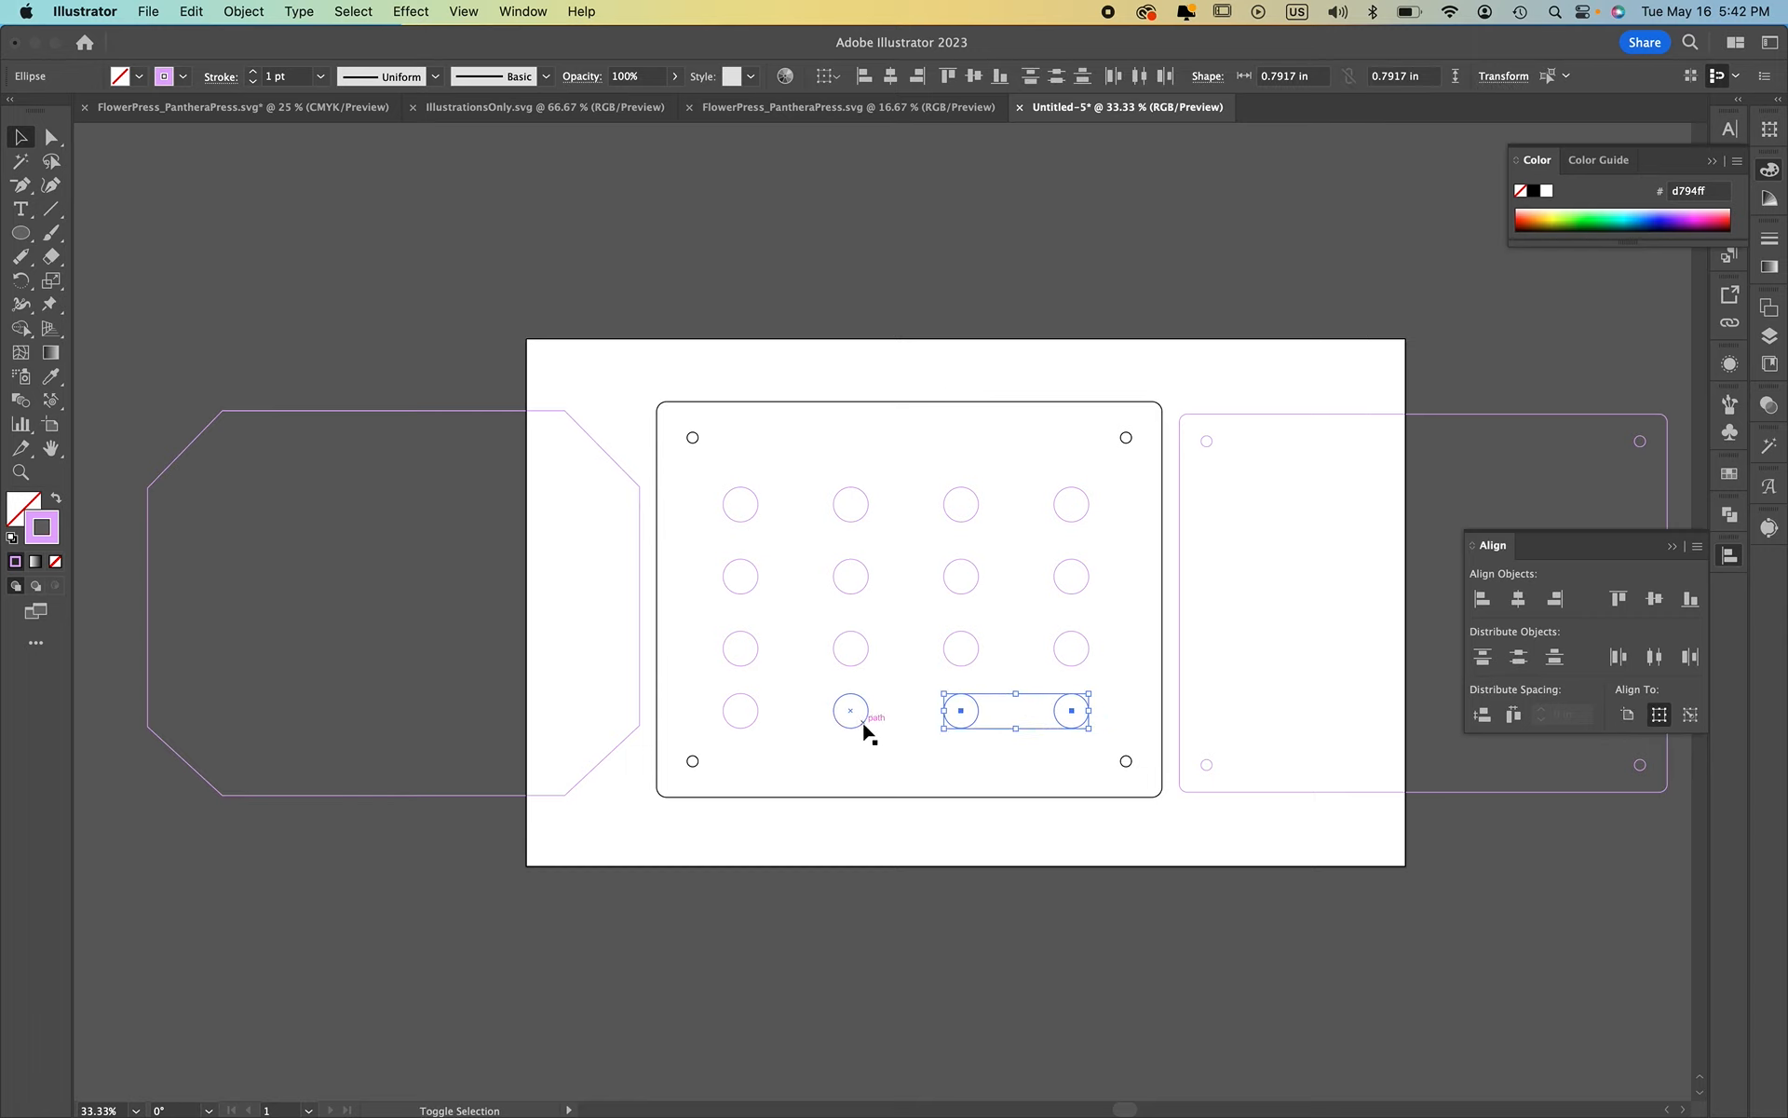
{"action": "left_click", "coordinate": [864, 725], "text": "shift"}
{"action": "left_click", "coordinate": [758, 713], "text": "shift"}
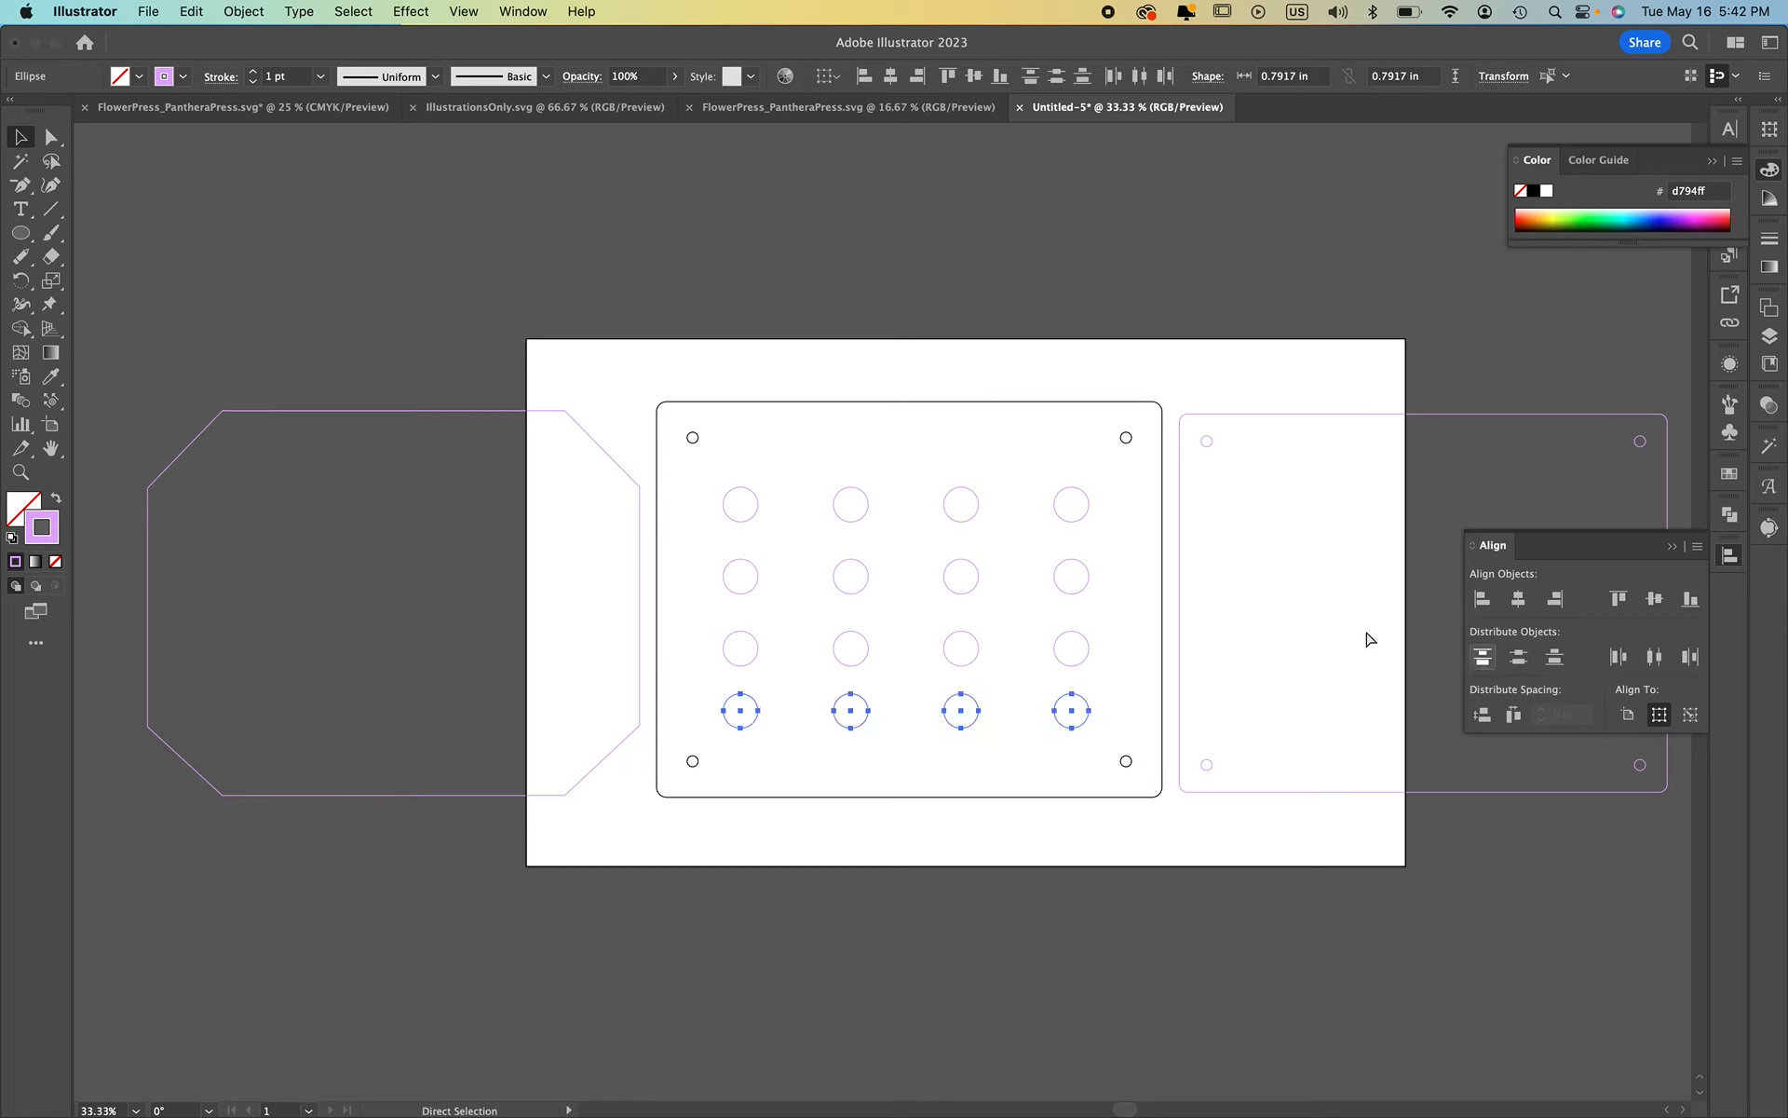
{"action": "key", "text": "super+g"}
Group the four circles of the third row
{"action": "left_click", "coordinate": [1064, 655]}
{"action": "left_click", "coordinate": [976, 657], "text": "shift"}
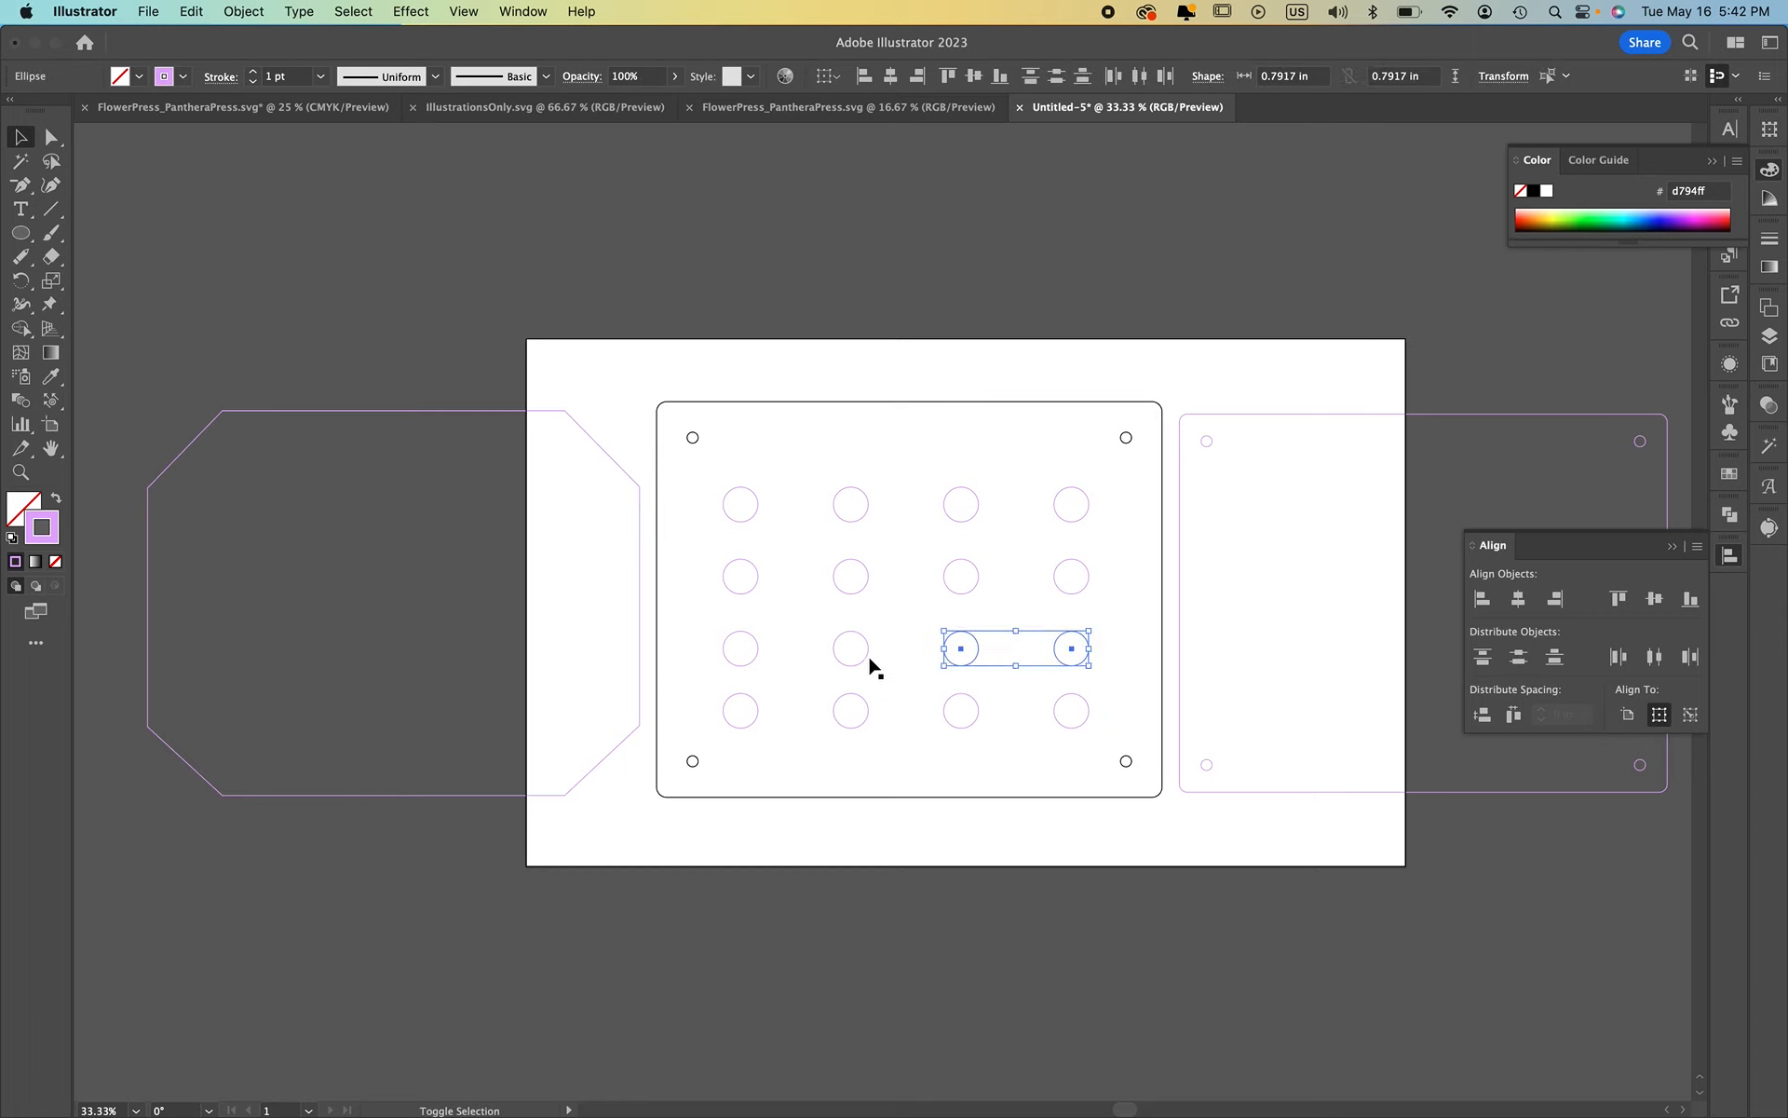
{"action": "left_click", "coordinate": [862, 653], "text": "shift"}
{"action": "left_click", "coordinate": [758, 650], "text": "shift"}
{"action": "key", "text": "super+g"}
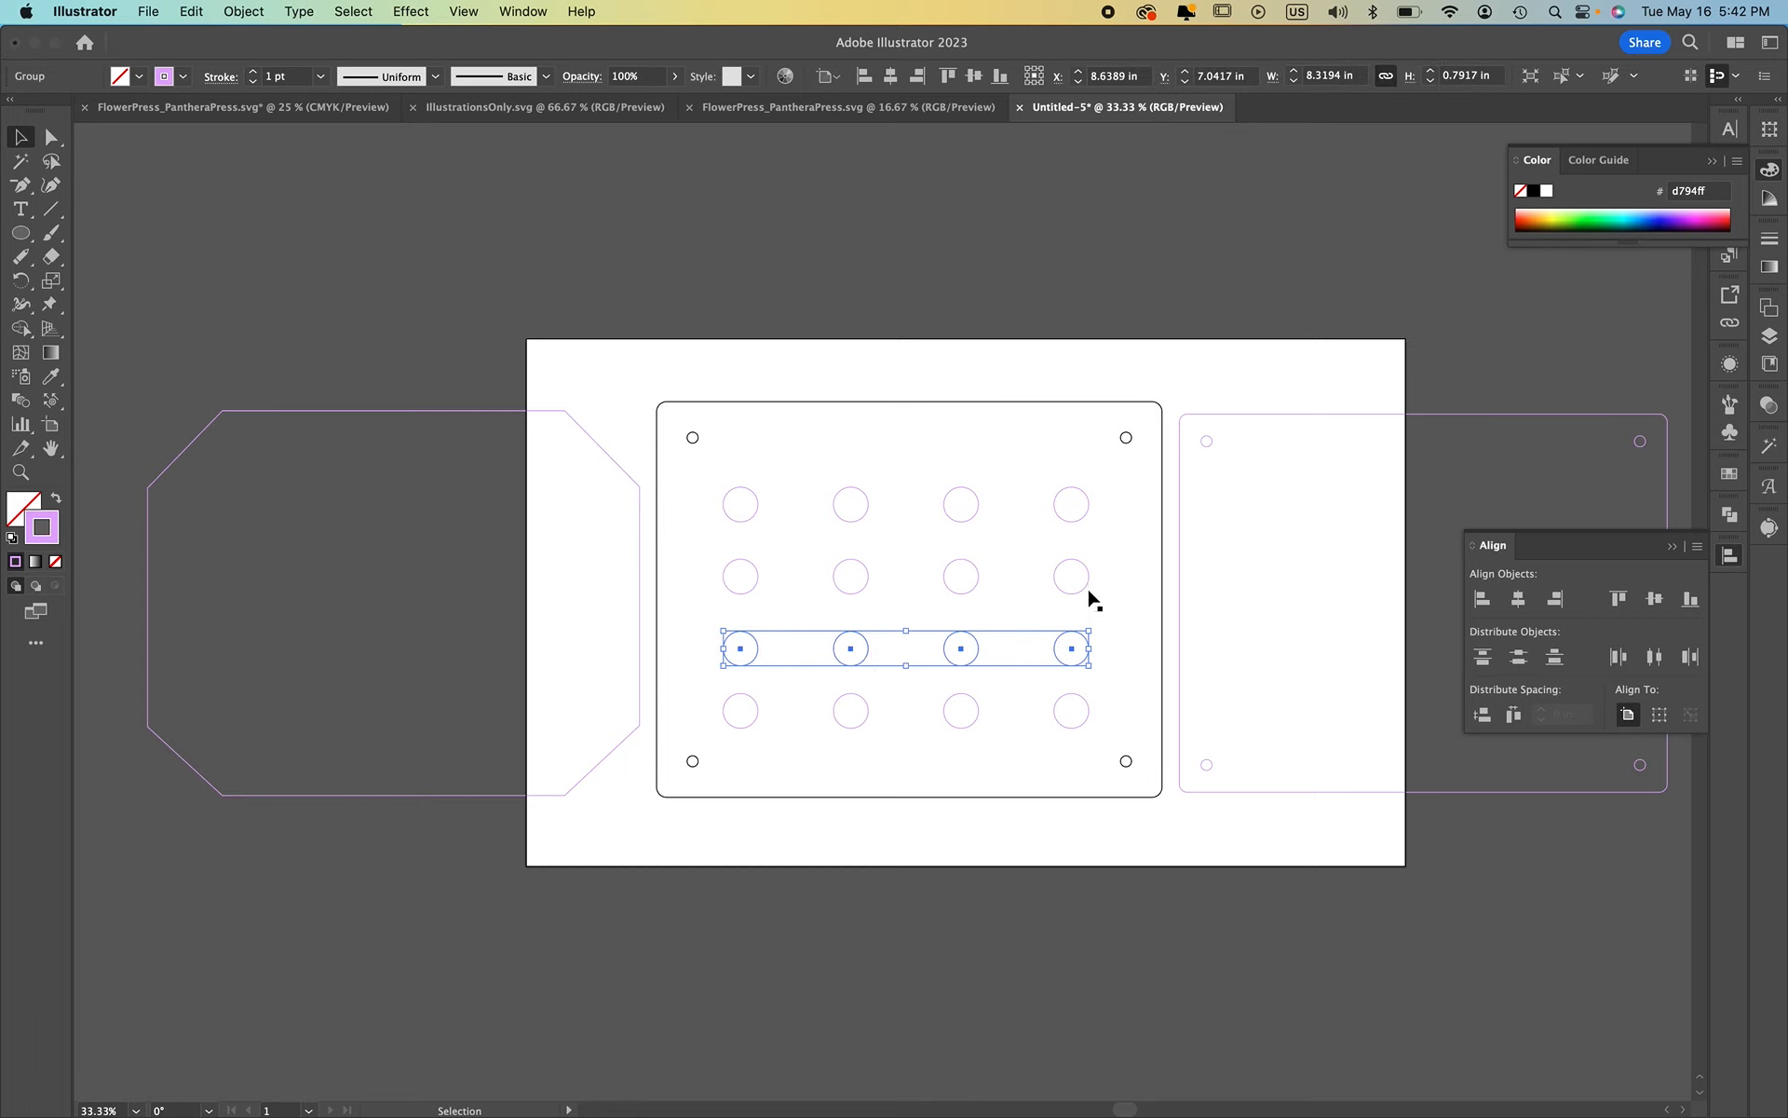
Group the four circles of the second row
{"action": "left_click", "coordinate": [1088, 584]}
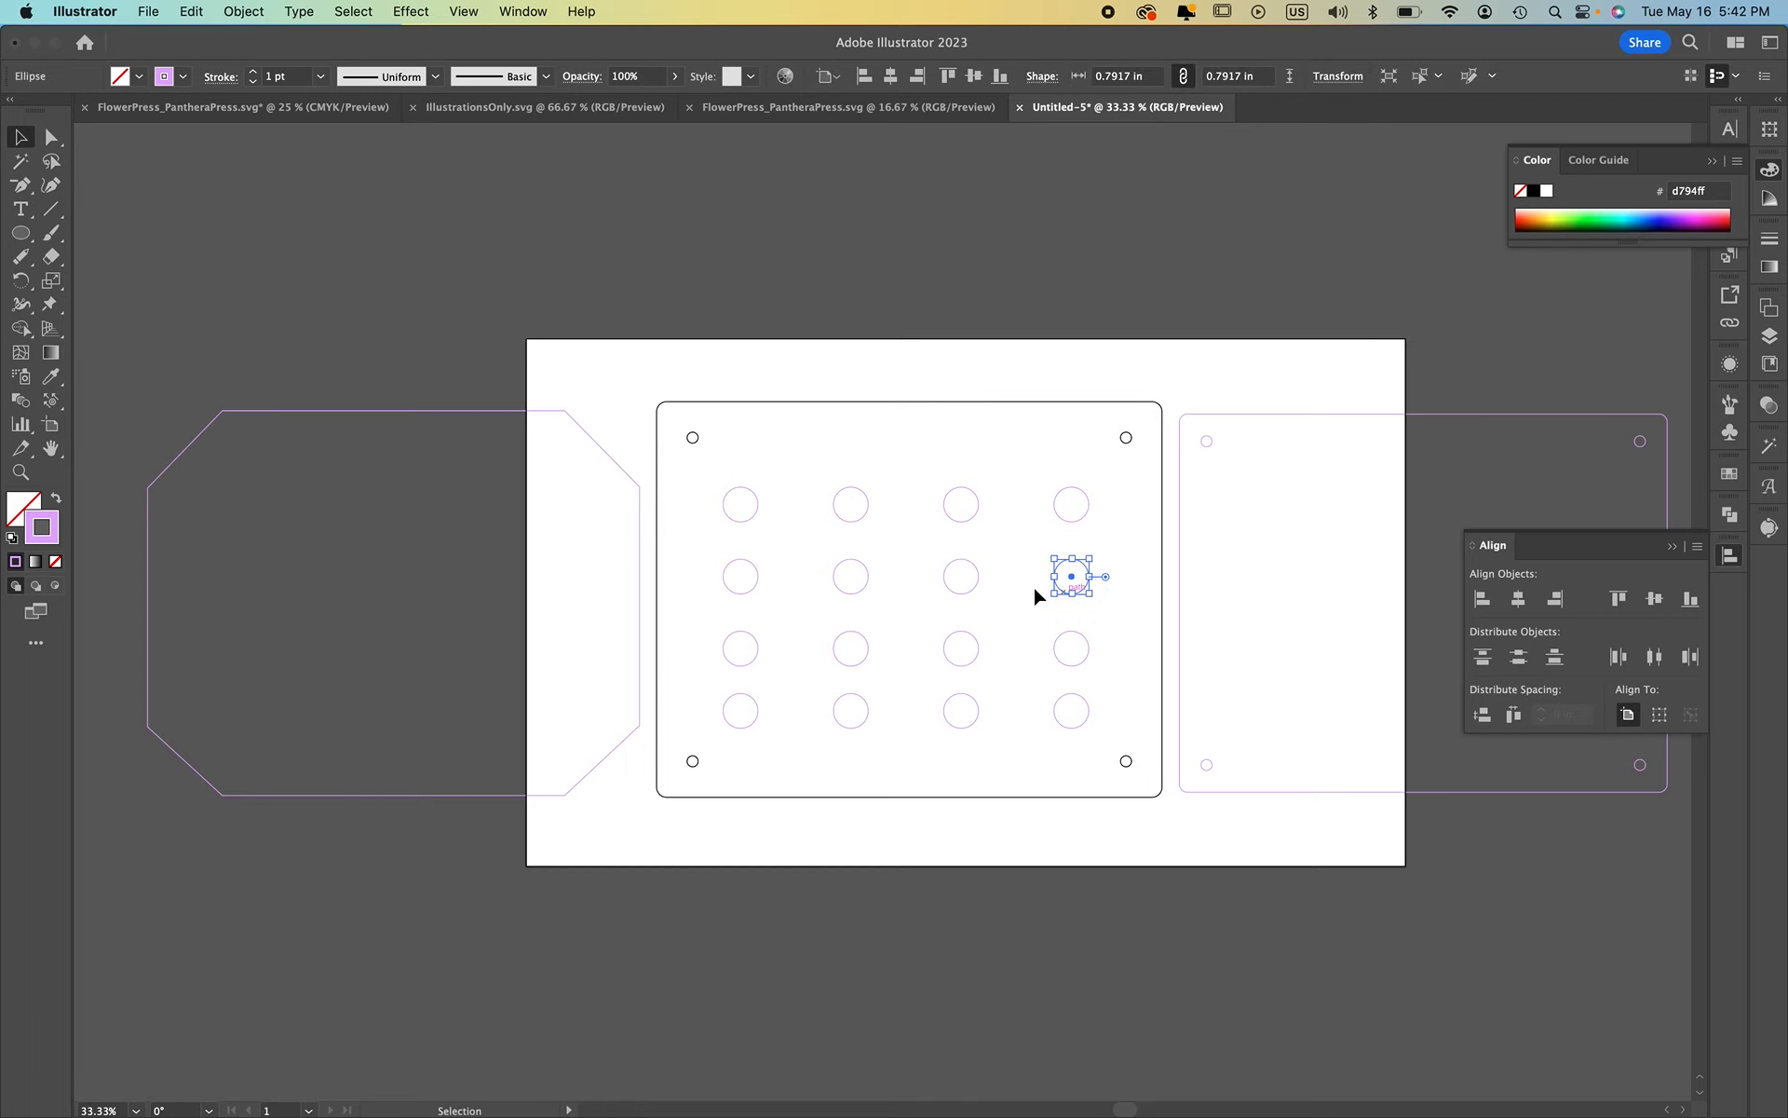
{"action": "left_click", "coordinate": [968, 581], "text": "shift"}
{"action": "left_click", "coordinate": [857, 584], "text": "shift"}
{"action": "left_click", "coordinate": [753, 585], "text": "shift"}
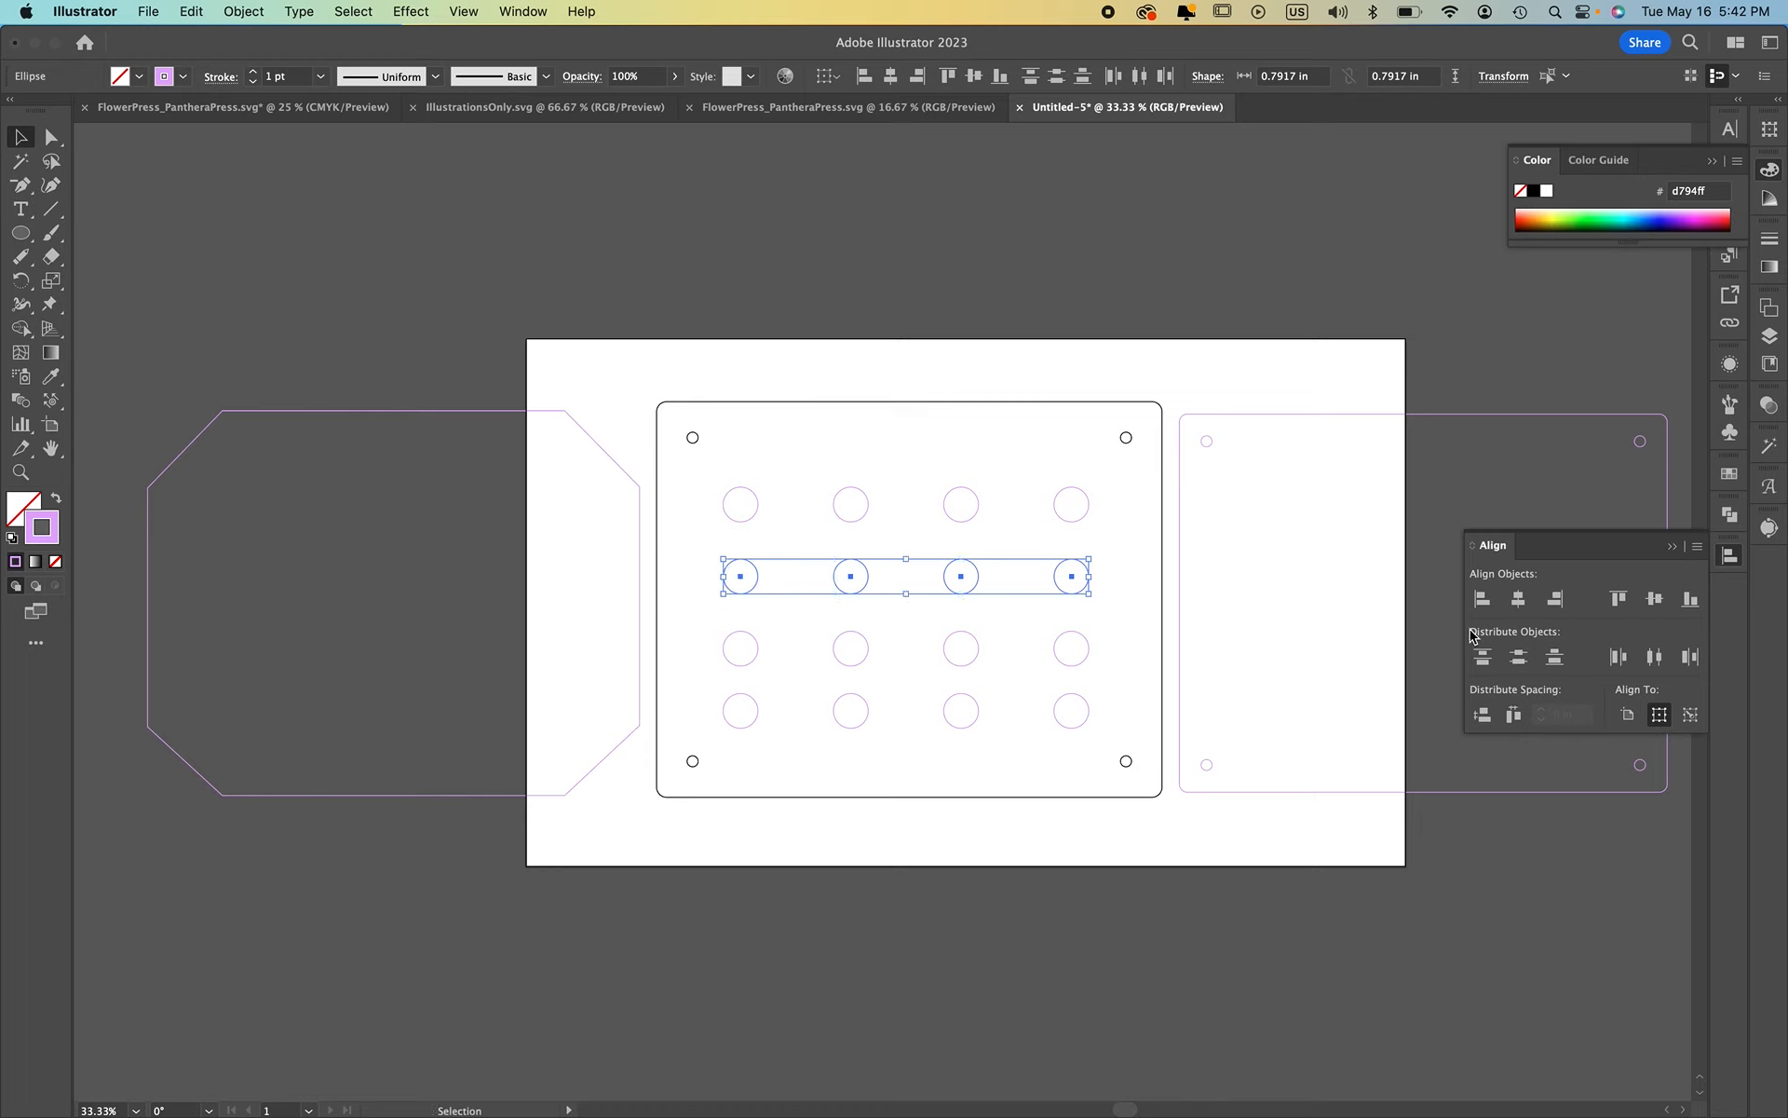
{"action": "key", "text": "super+g"}
Group the top row's circles and distribute the vertical spacing evenly between the four grouped rows
{"action": "left_click", "coordinate": [1070, 518]}
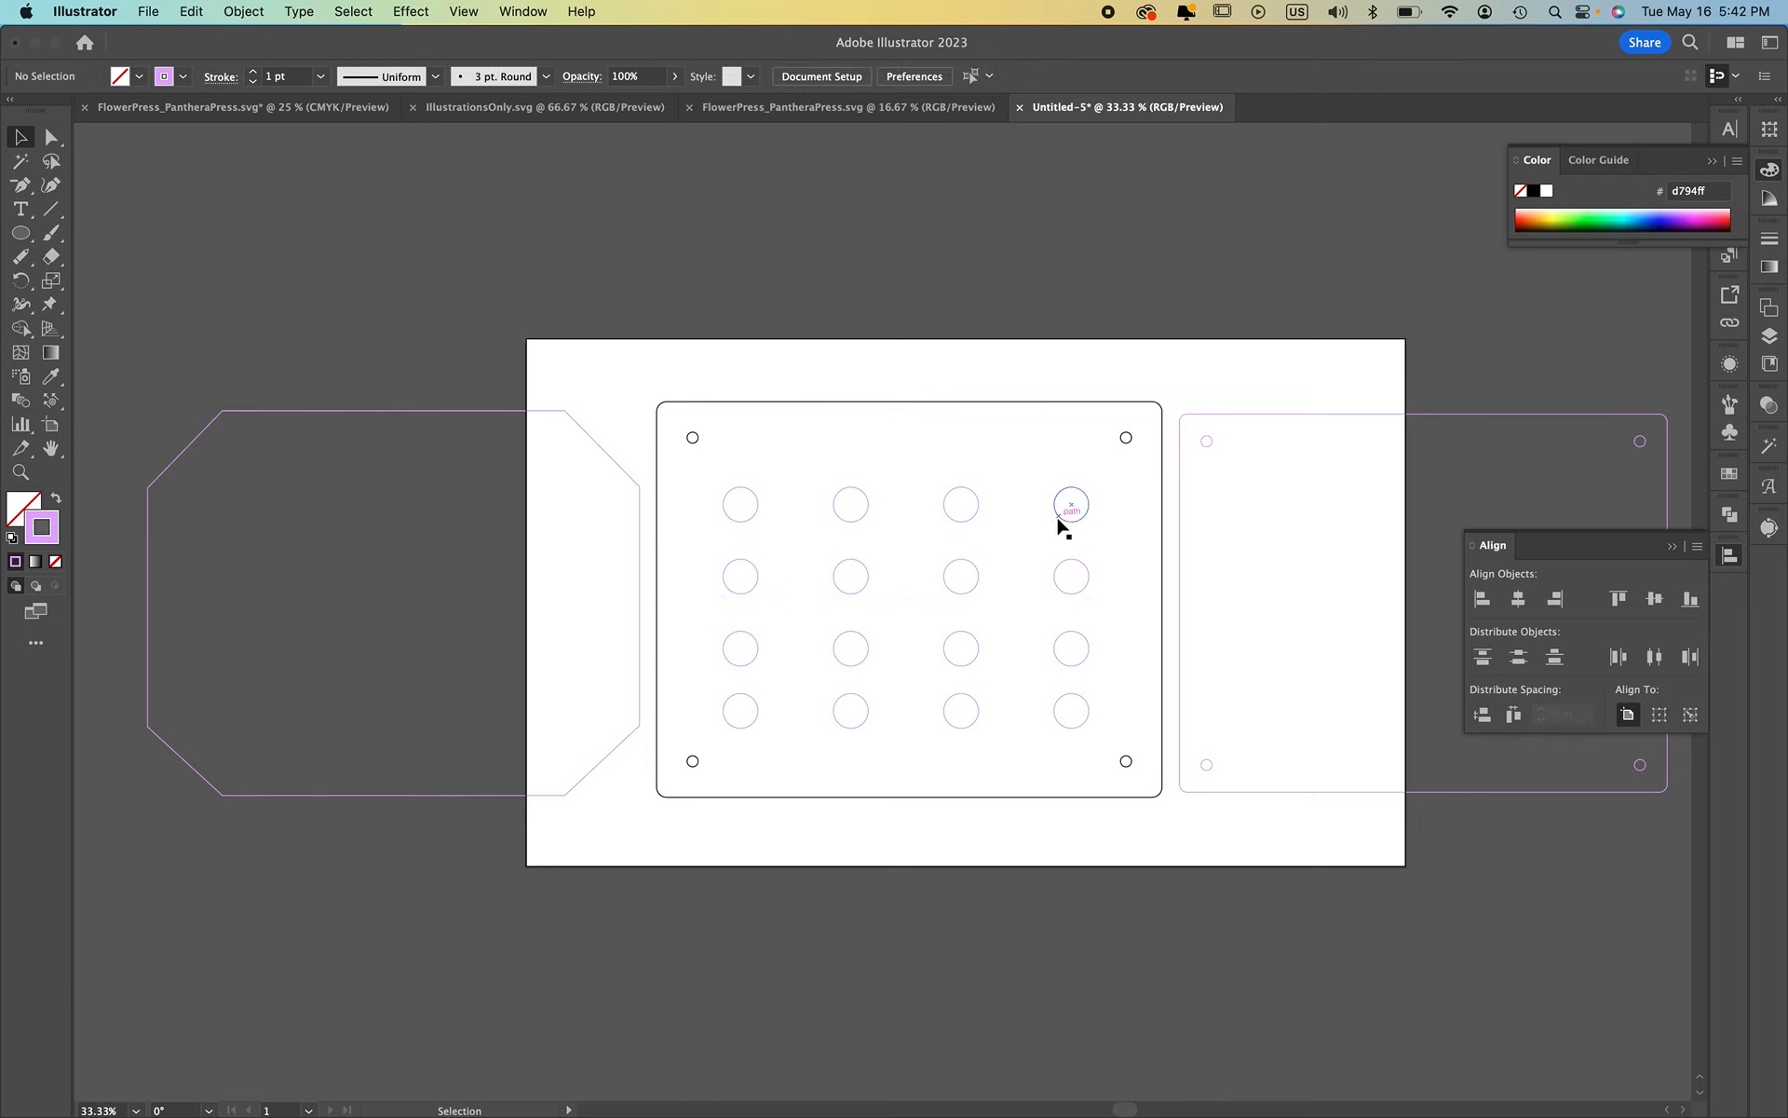
{"action": "left_click", "coordinate": [745, 518]}
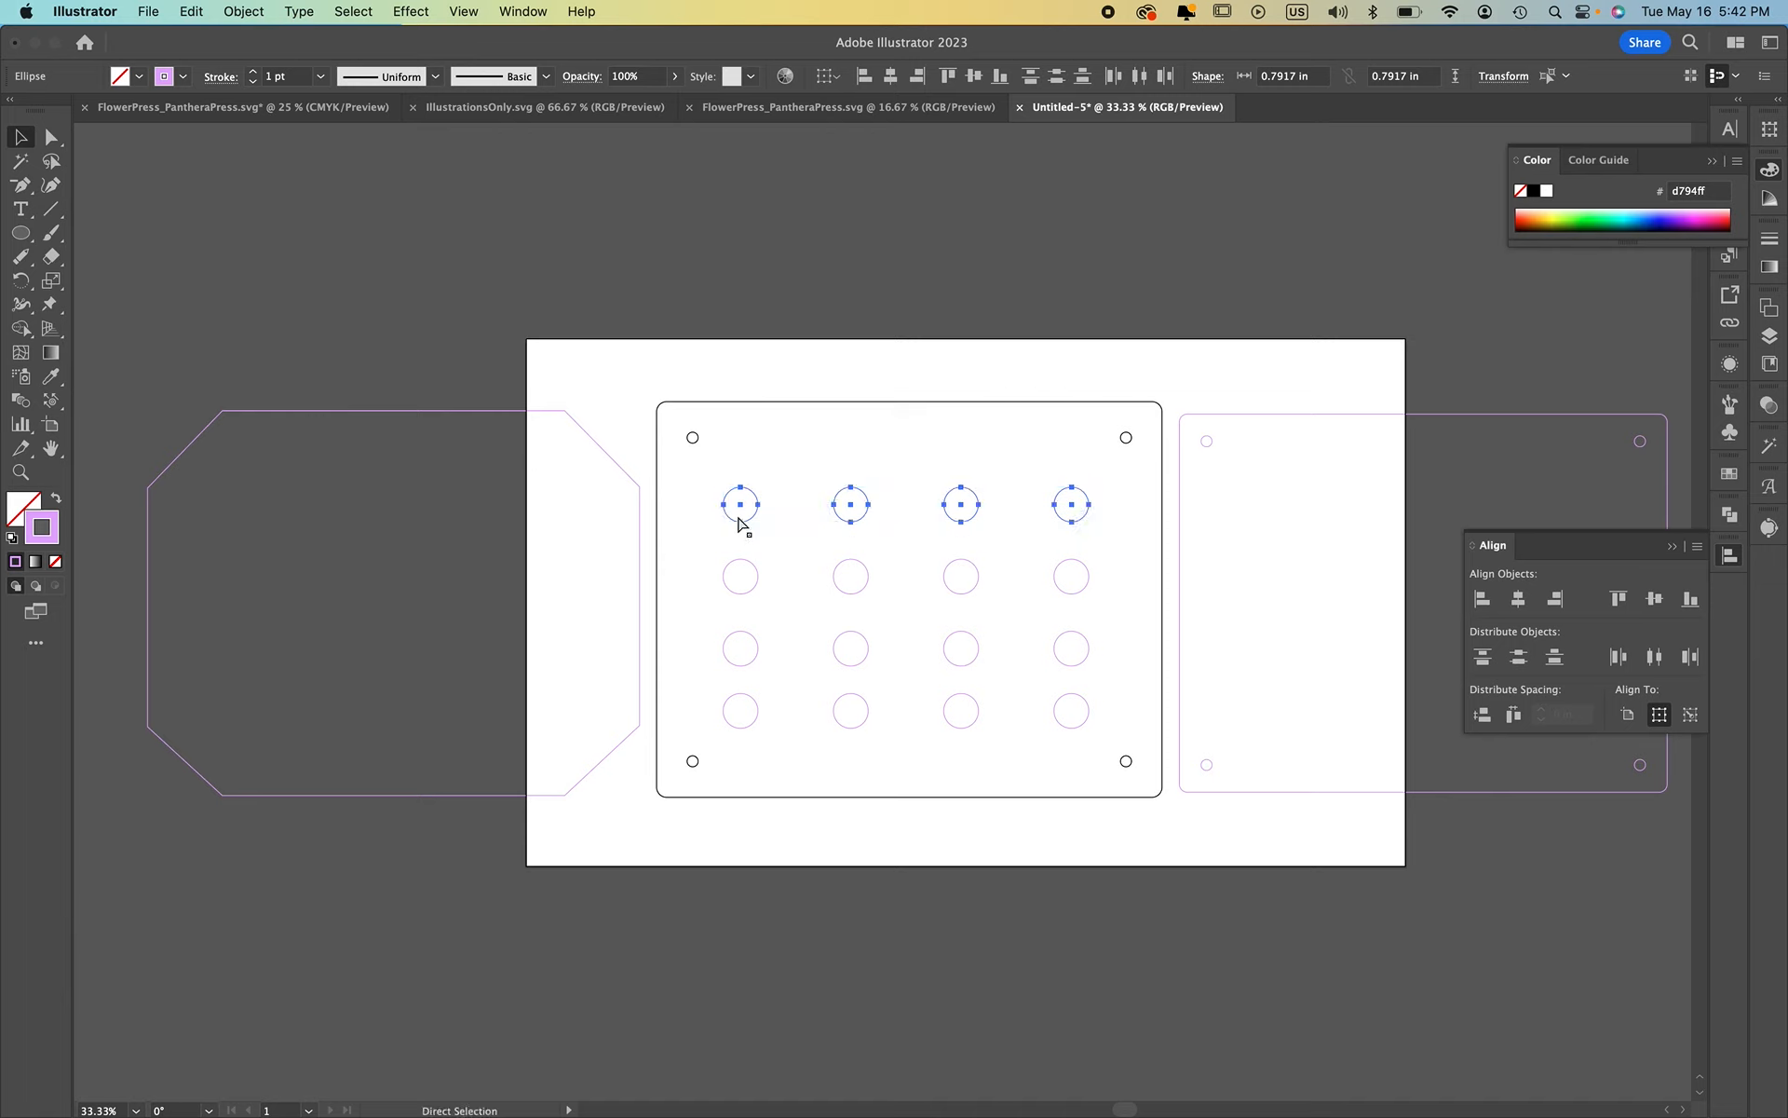
{"action": "left_click", "coordinate": [1067, 589], "text": "shift"}
{"action": "left_click", "coordinate": [1071, 664], "text": "shift"}
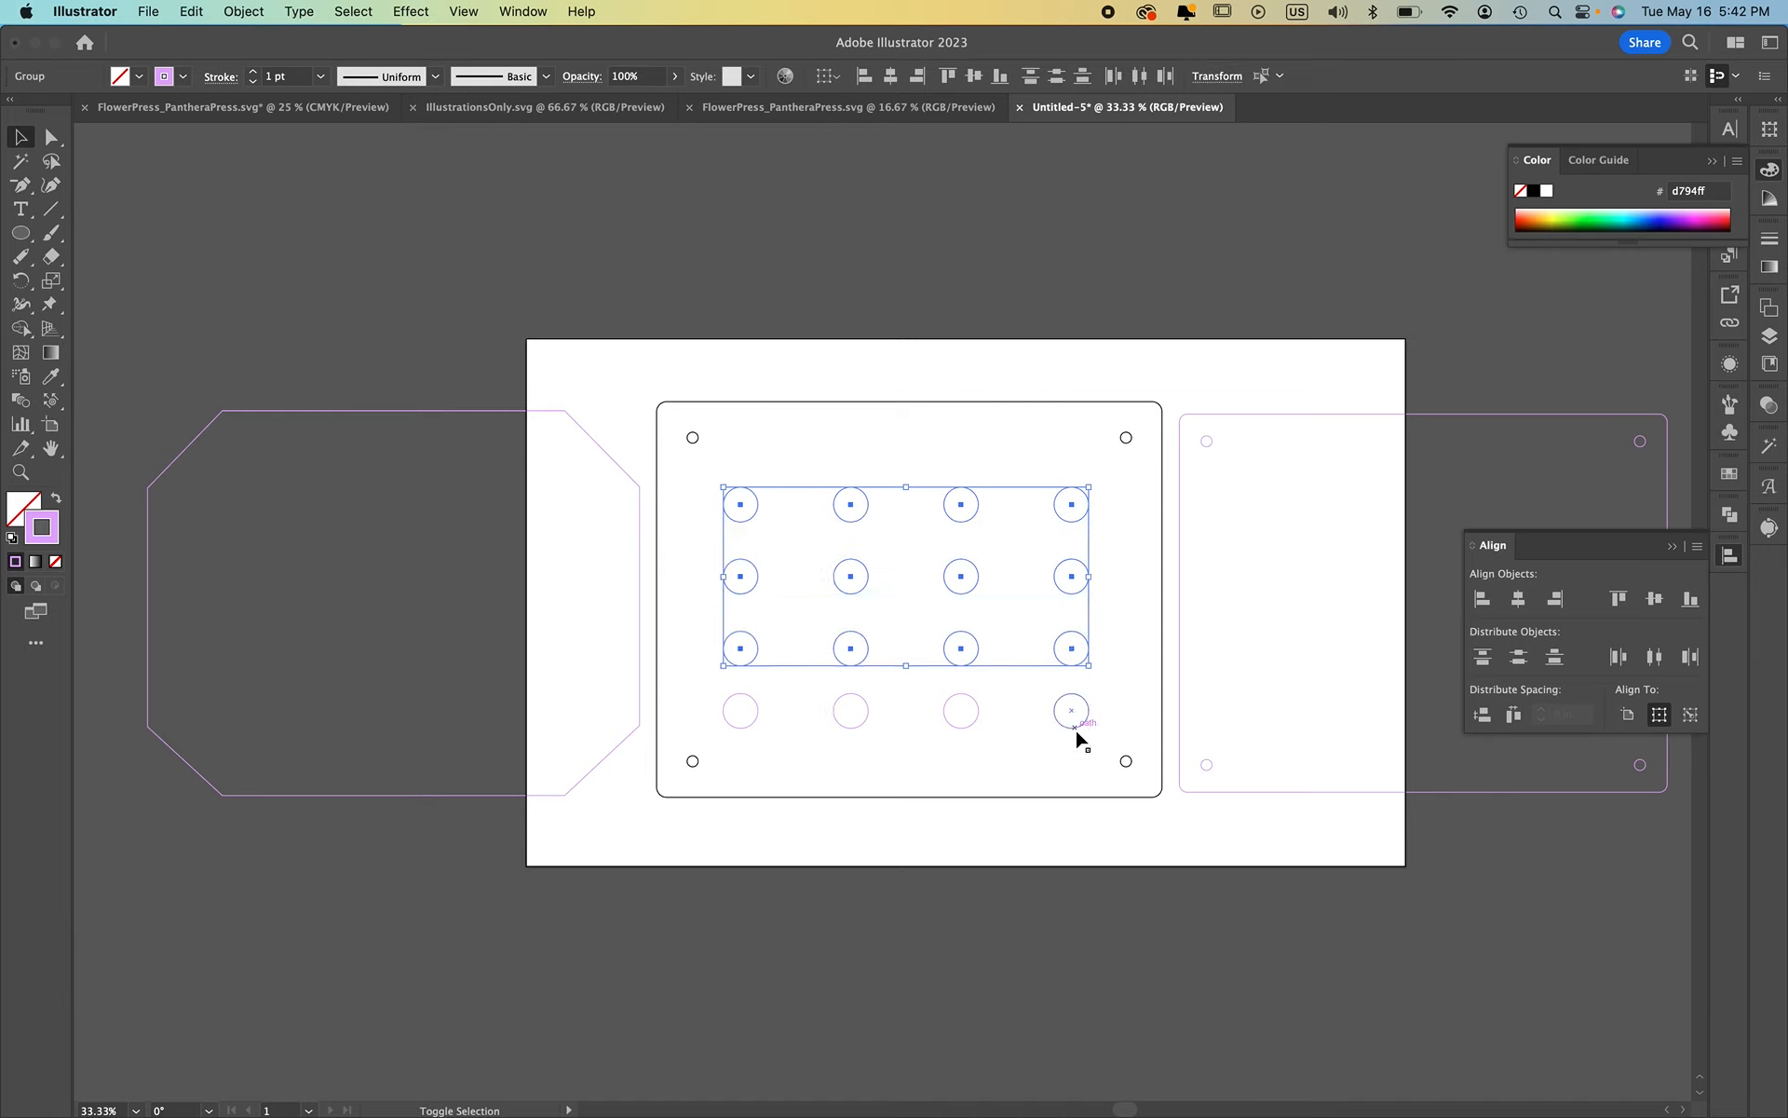
{"action": "left_click", "coordinate": [1075, 729], "text": "shift"}
{"action": "left_click", "coordinate": [1483, 714]}
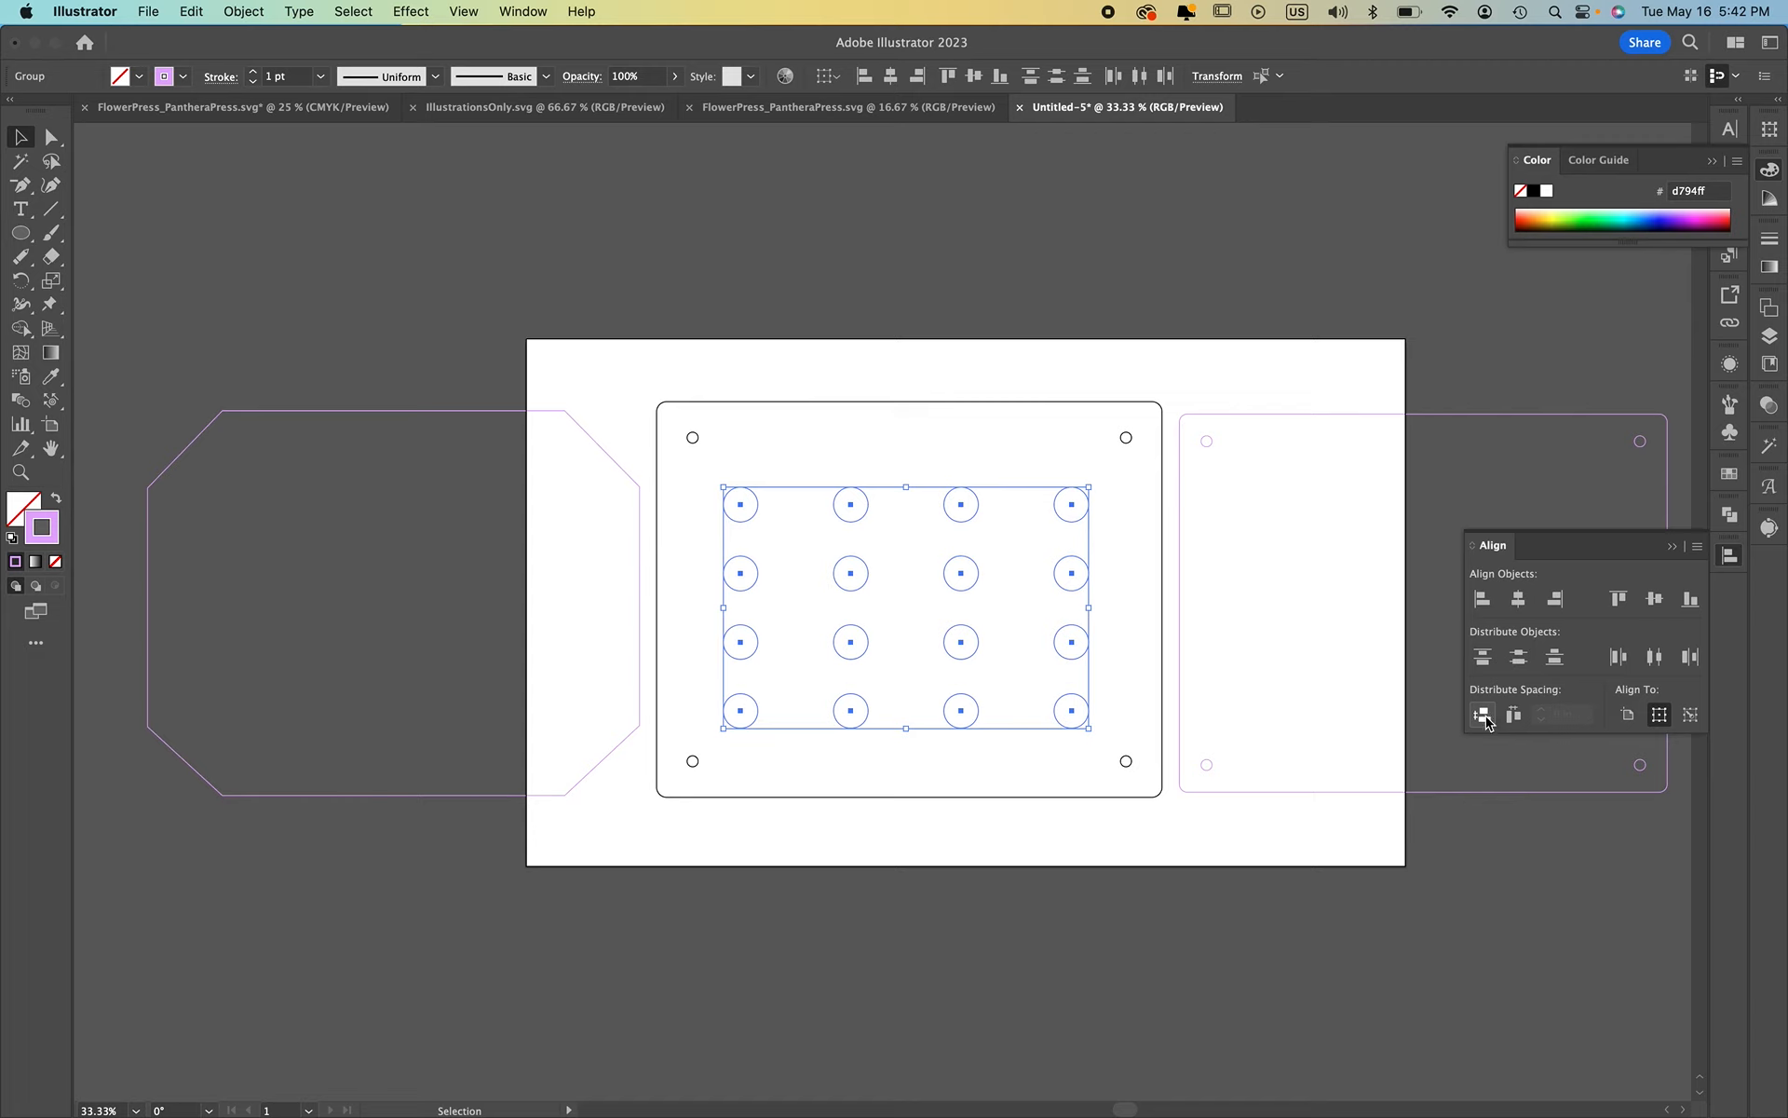
Group the whole grid of circles and shift it slightly up and right to center it on the board
{"action": "key", "text": "super+g"}
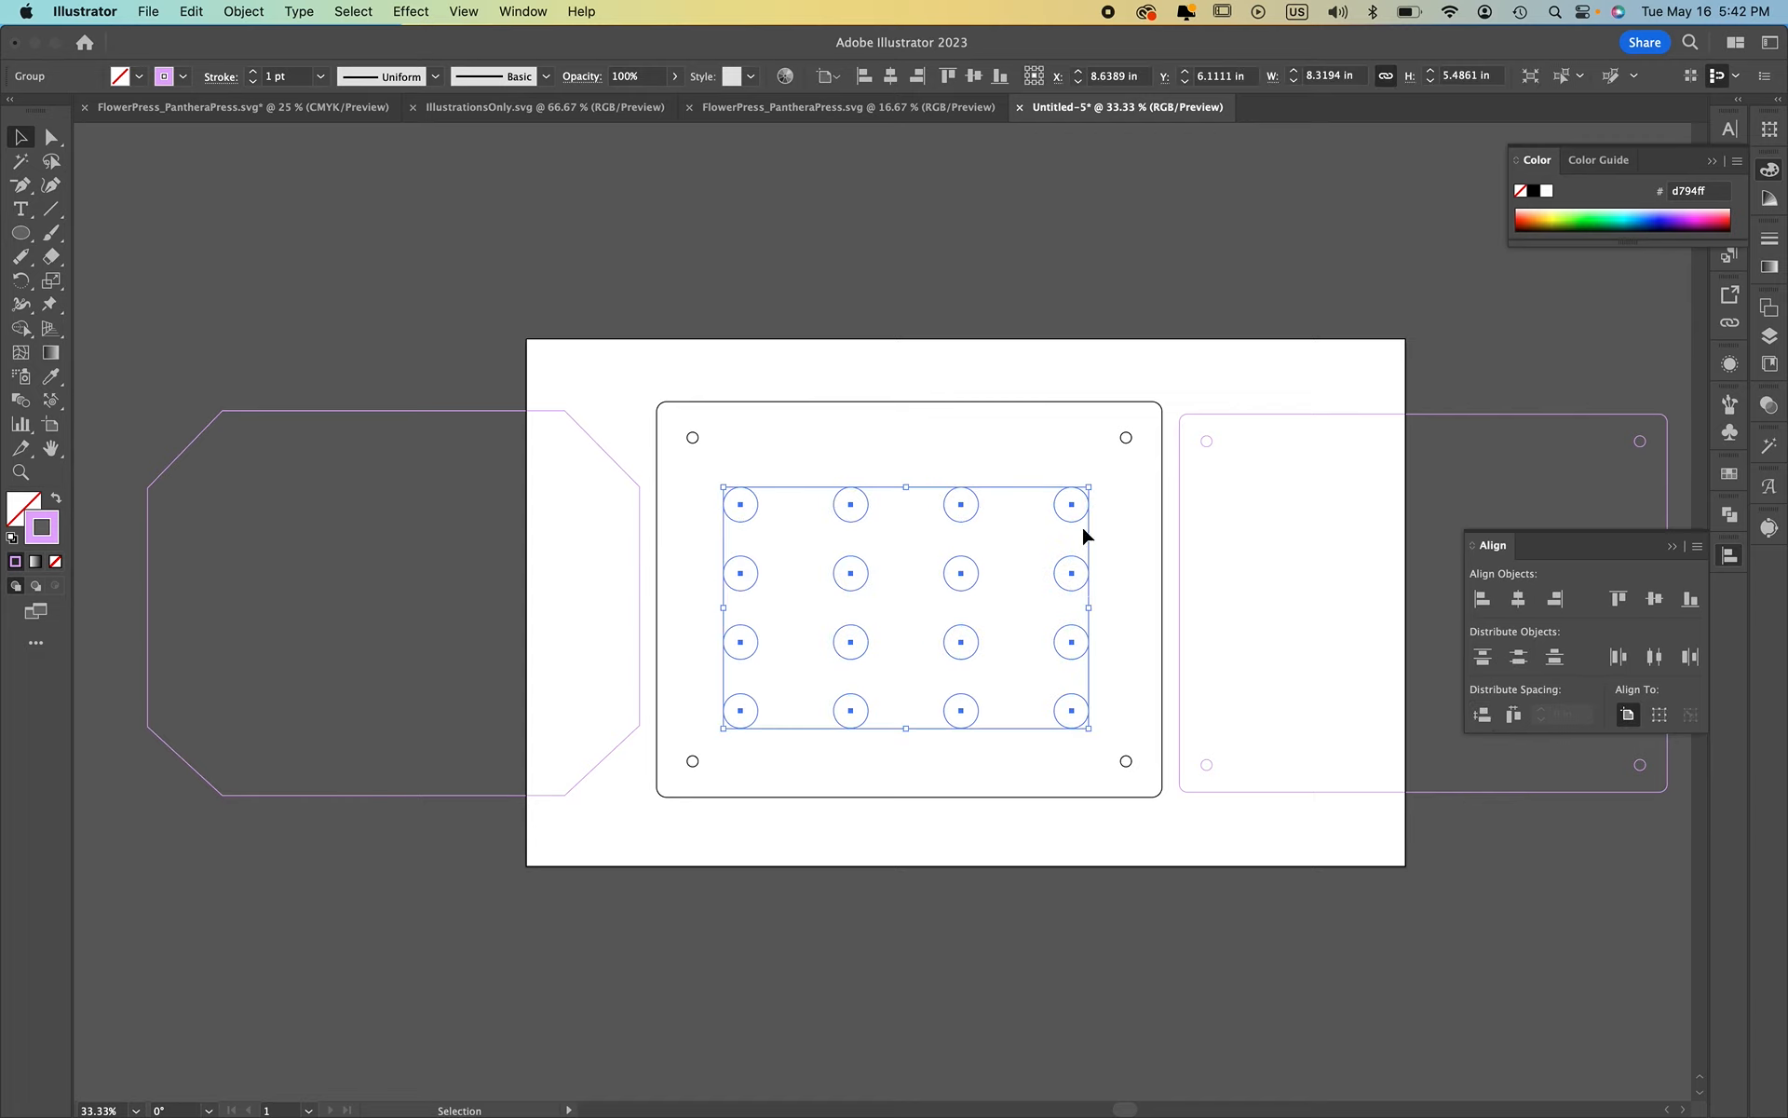
{"action": "left_click_drag", "start_coordinate": [1076, 563], "coordinate": [1079, 550]}
{"action": "left_click", "coordinate": [970, 427]}
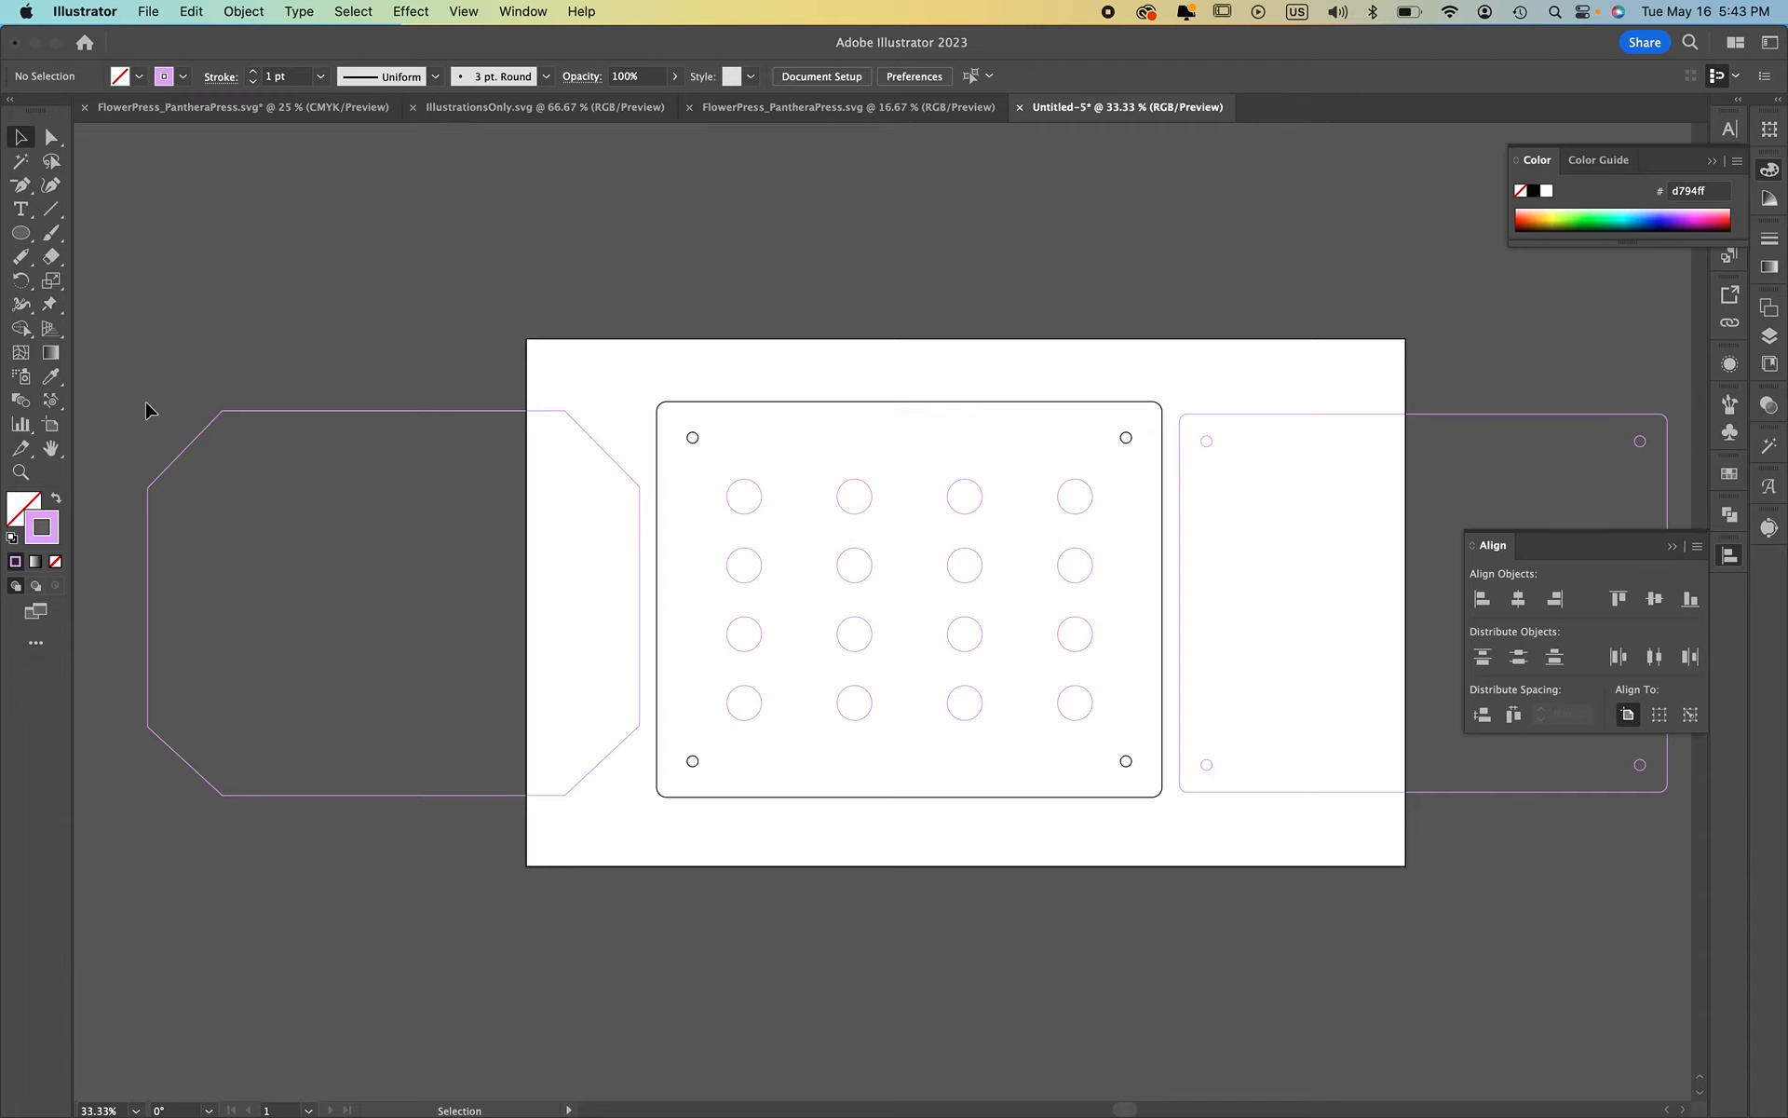
Extend the artboard's left edge past the octagon, making the artboard about 29.7 in wide
{"action": "left_click", "coordinate": [51, 424]}
{"action": "left_click_drag", "start_coordinate": [529, 607], "coordinate": [99, 607]}
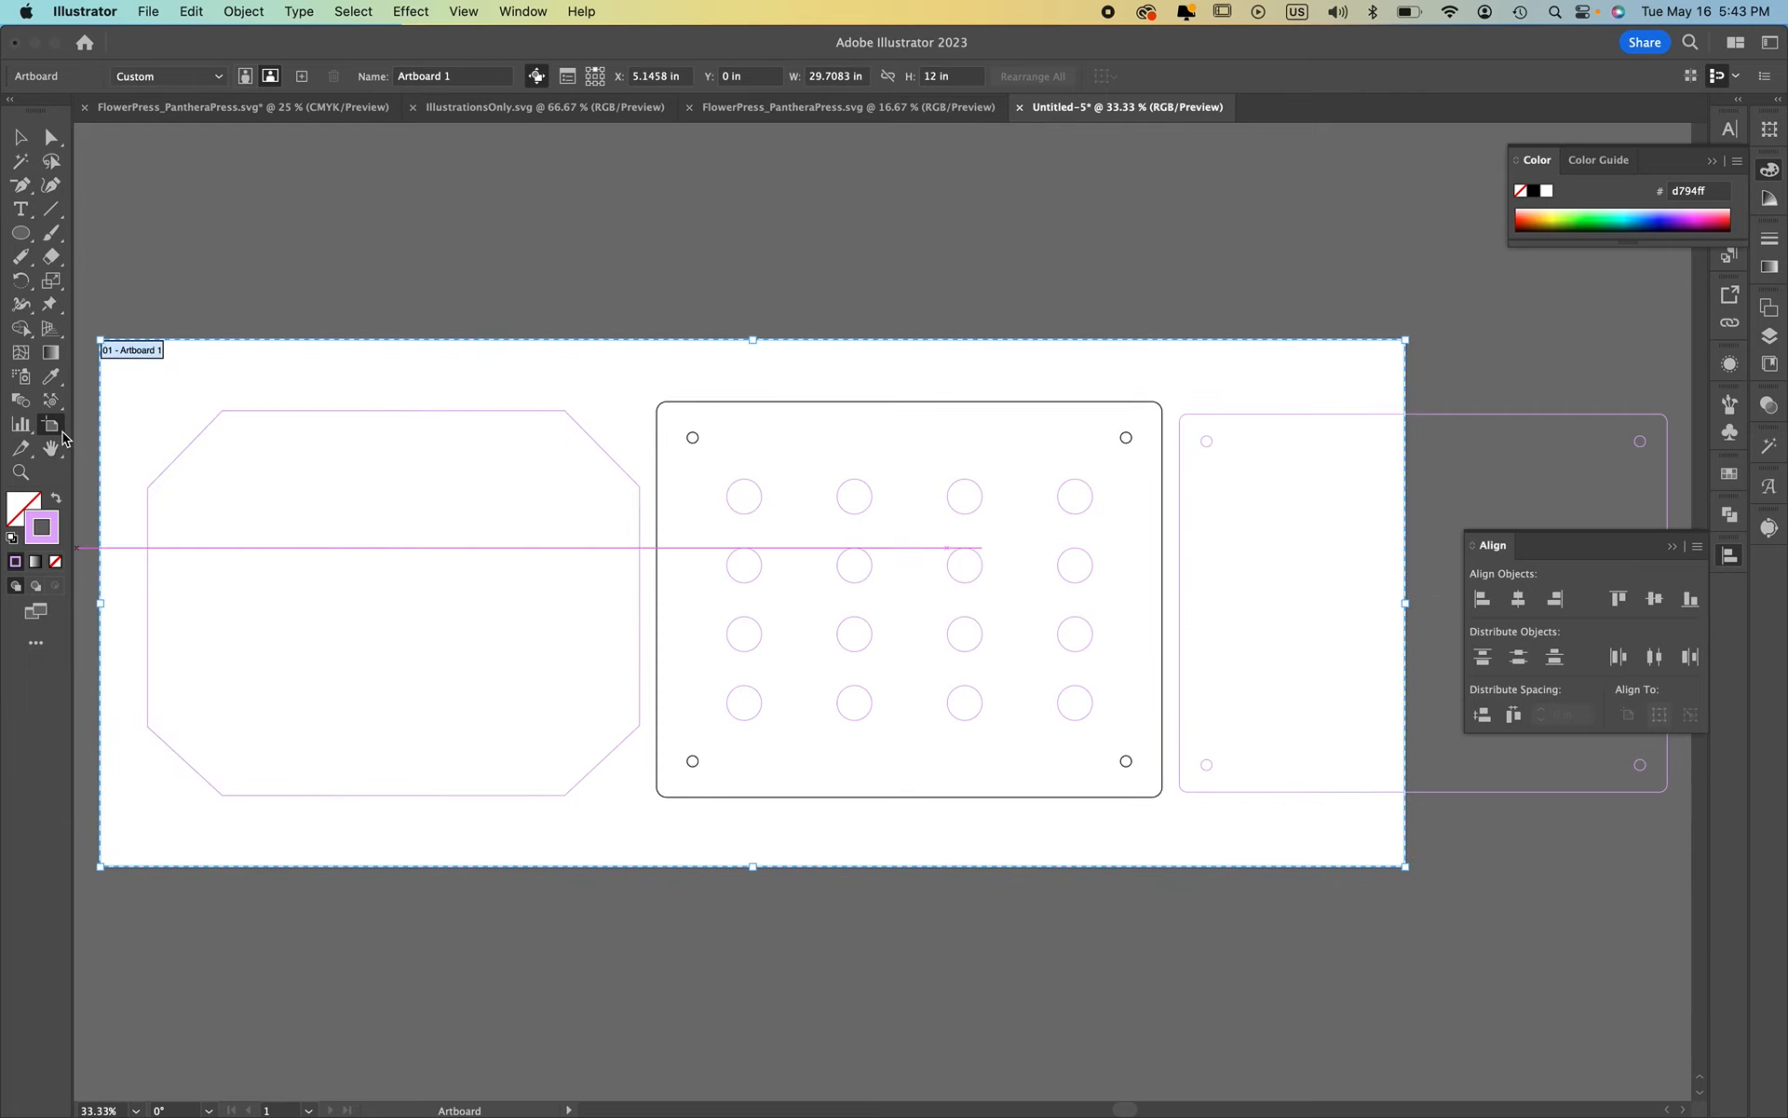
Extend the artboard's right edge past the inner sheet, making the artboard about 36.5 in wide
{"action": "scroll", "coordinate": [978, 697], "scroll_direction": "right", "scroll_amount": 5}
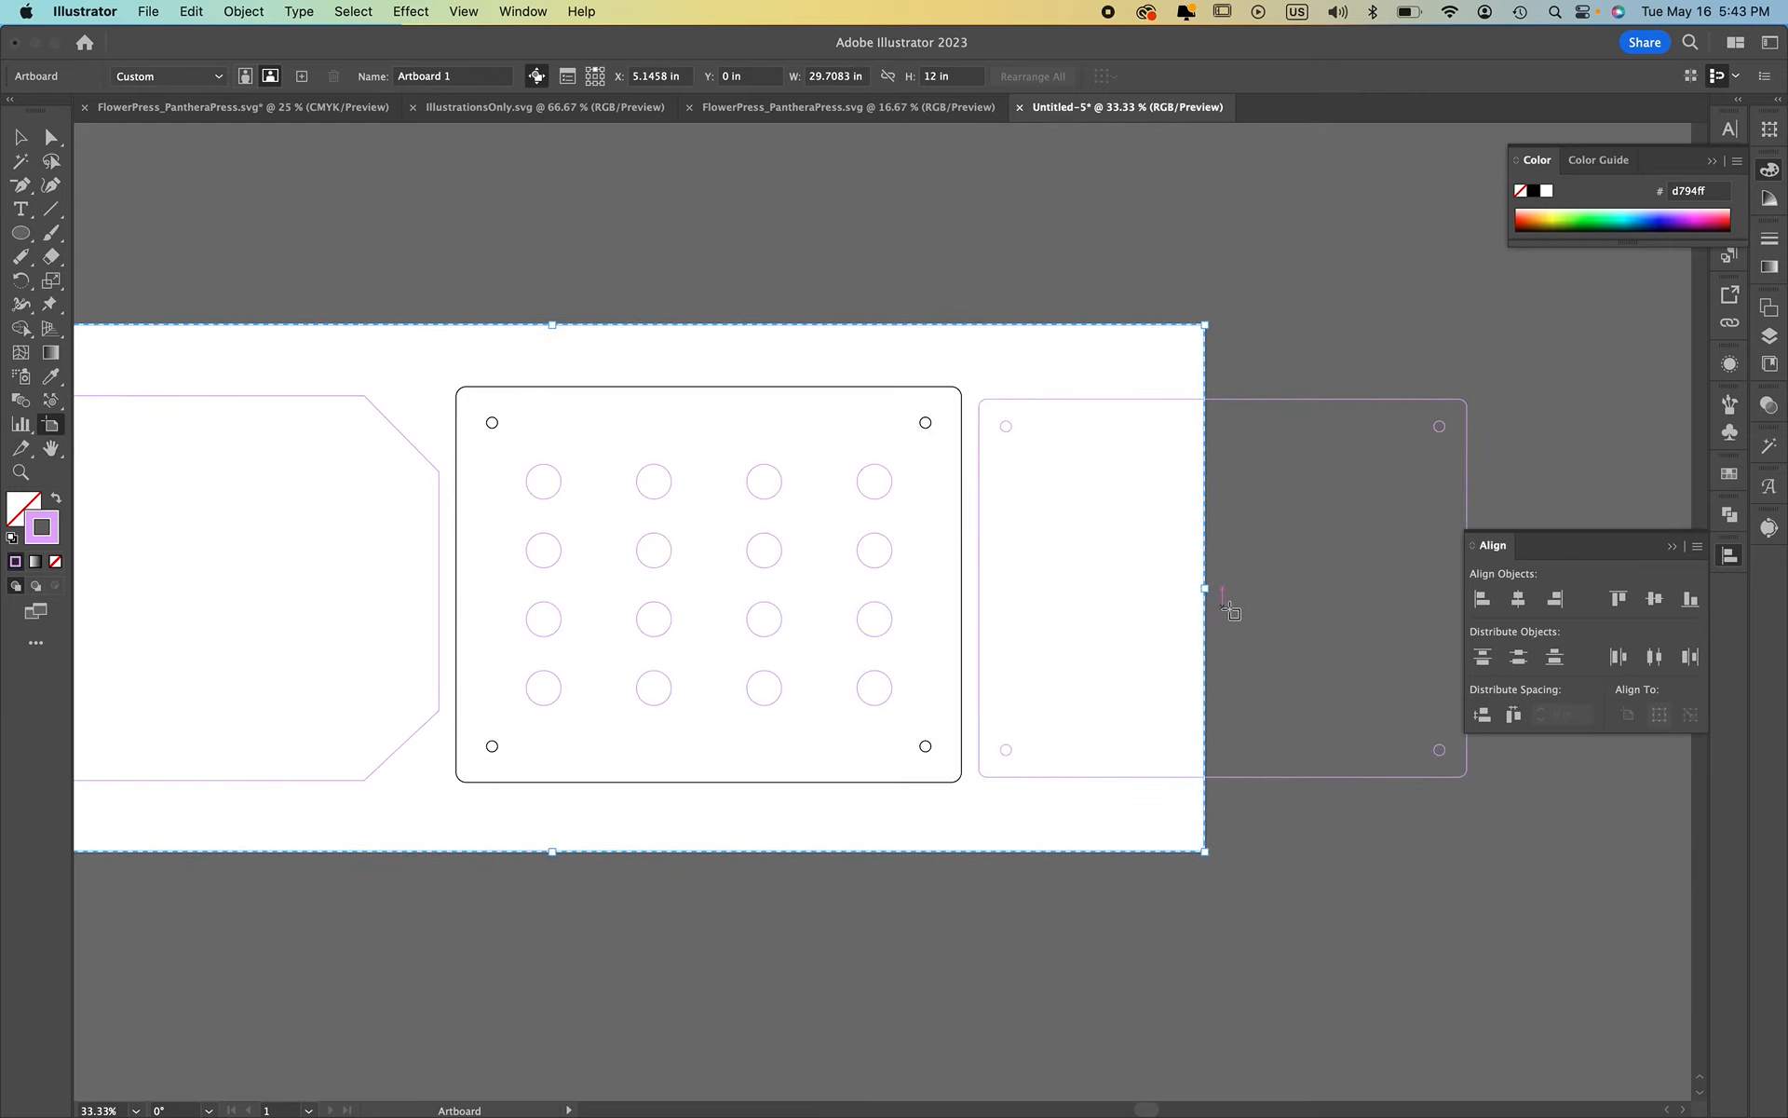
{"action": "left_click_drag", "start_coordinate": [1210, 591], "coordinate": [1501, 593]}
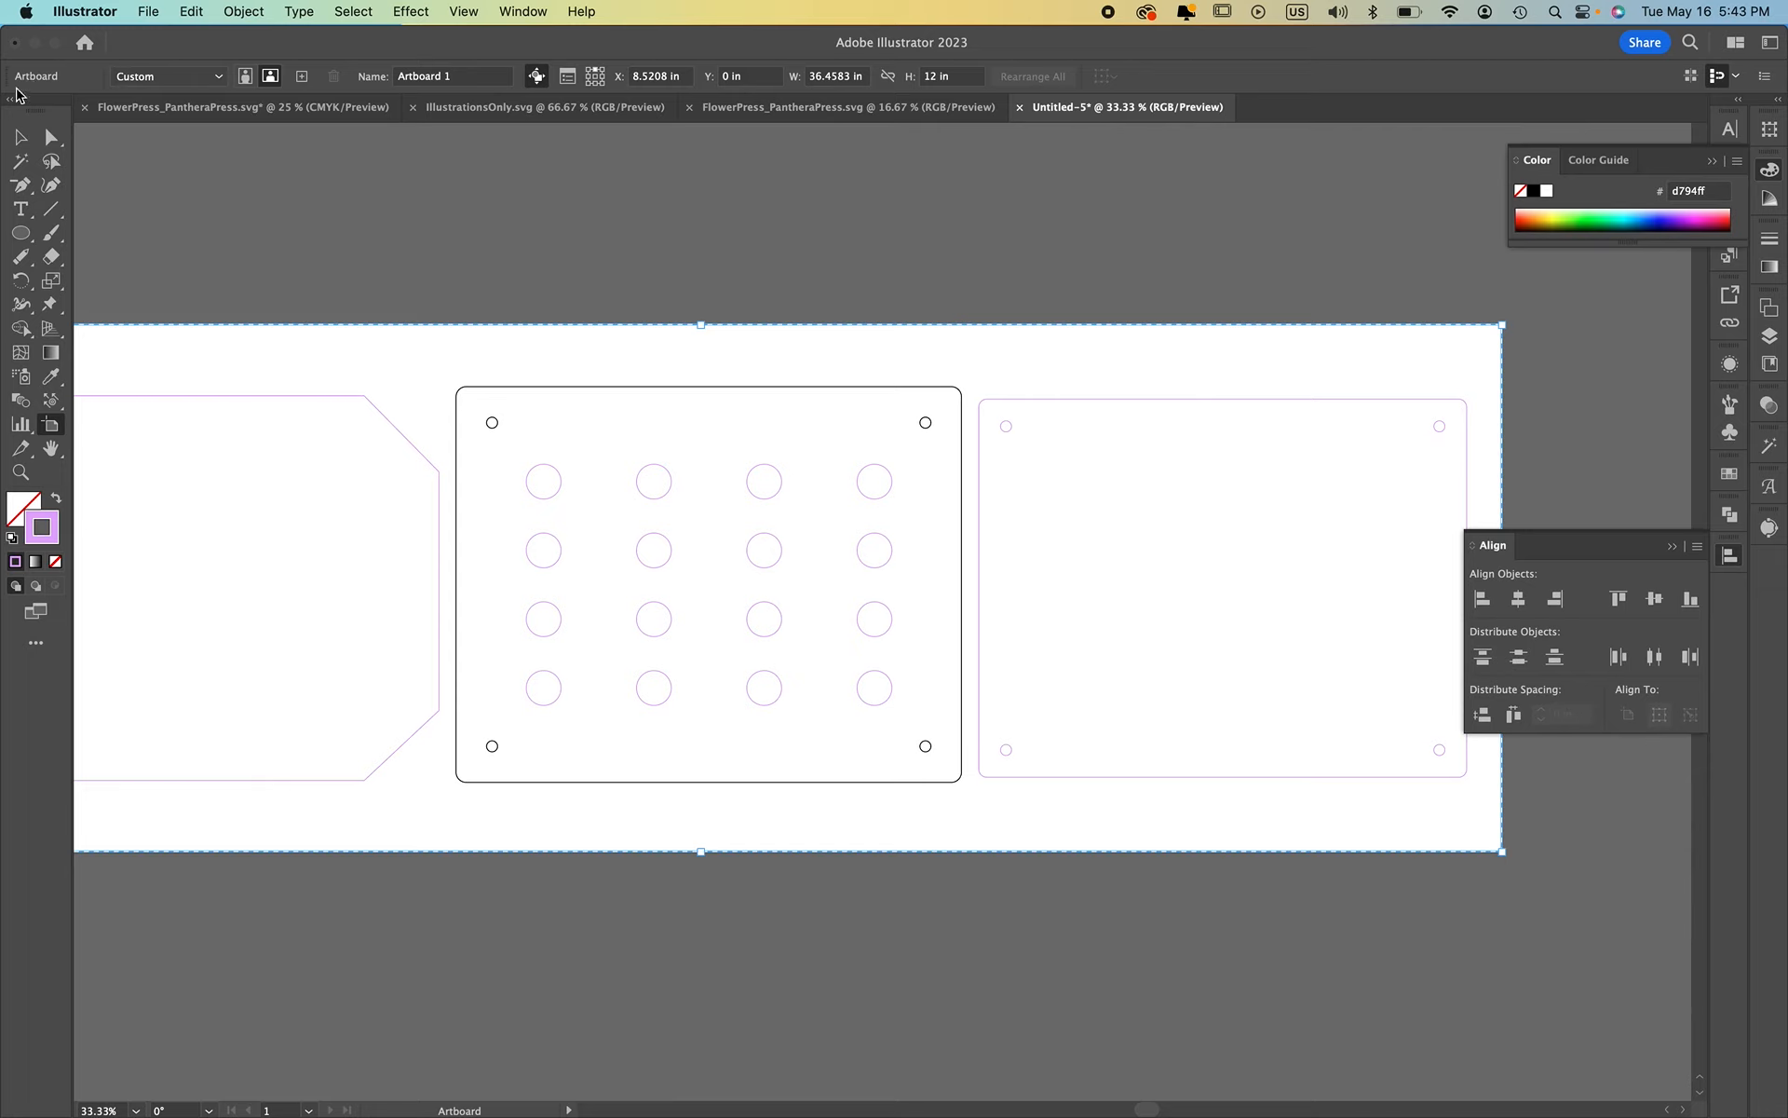
{"action": "left_click", "coordinate": [21, 137]}
{"action": "scroll", "coordinate": [453, 267], "scroll_direction": "left", "scroll_amount": 5}
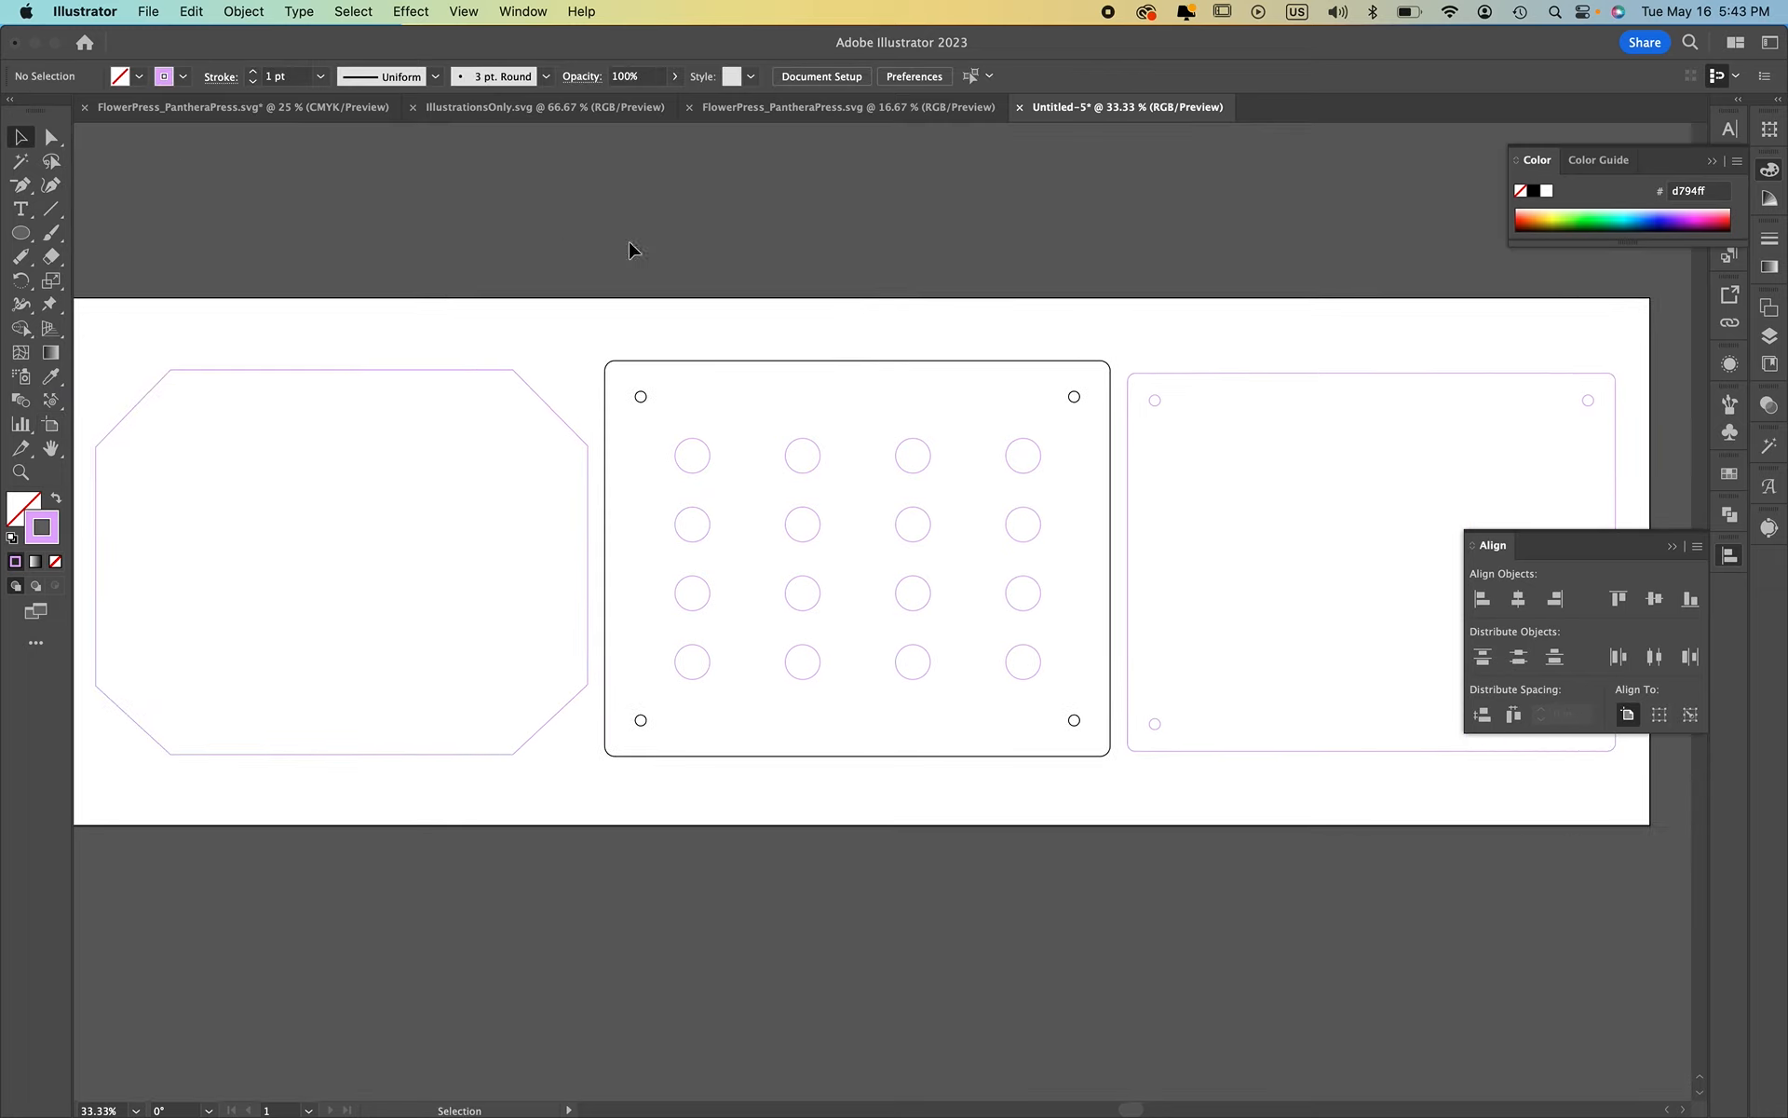
{"action": "scroll", "coordinate": [633, 455], "scroll_direction": "left", "scroll_amount": 3}
{"action": "scroll", "coordinate": [634, 455], "scroll_direction": "right", "scroll_amount": 5}
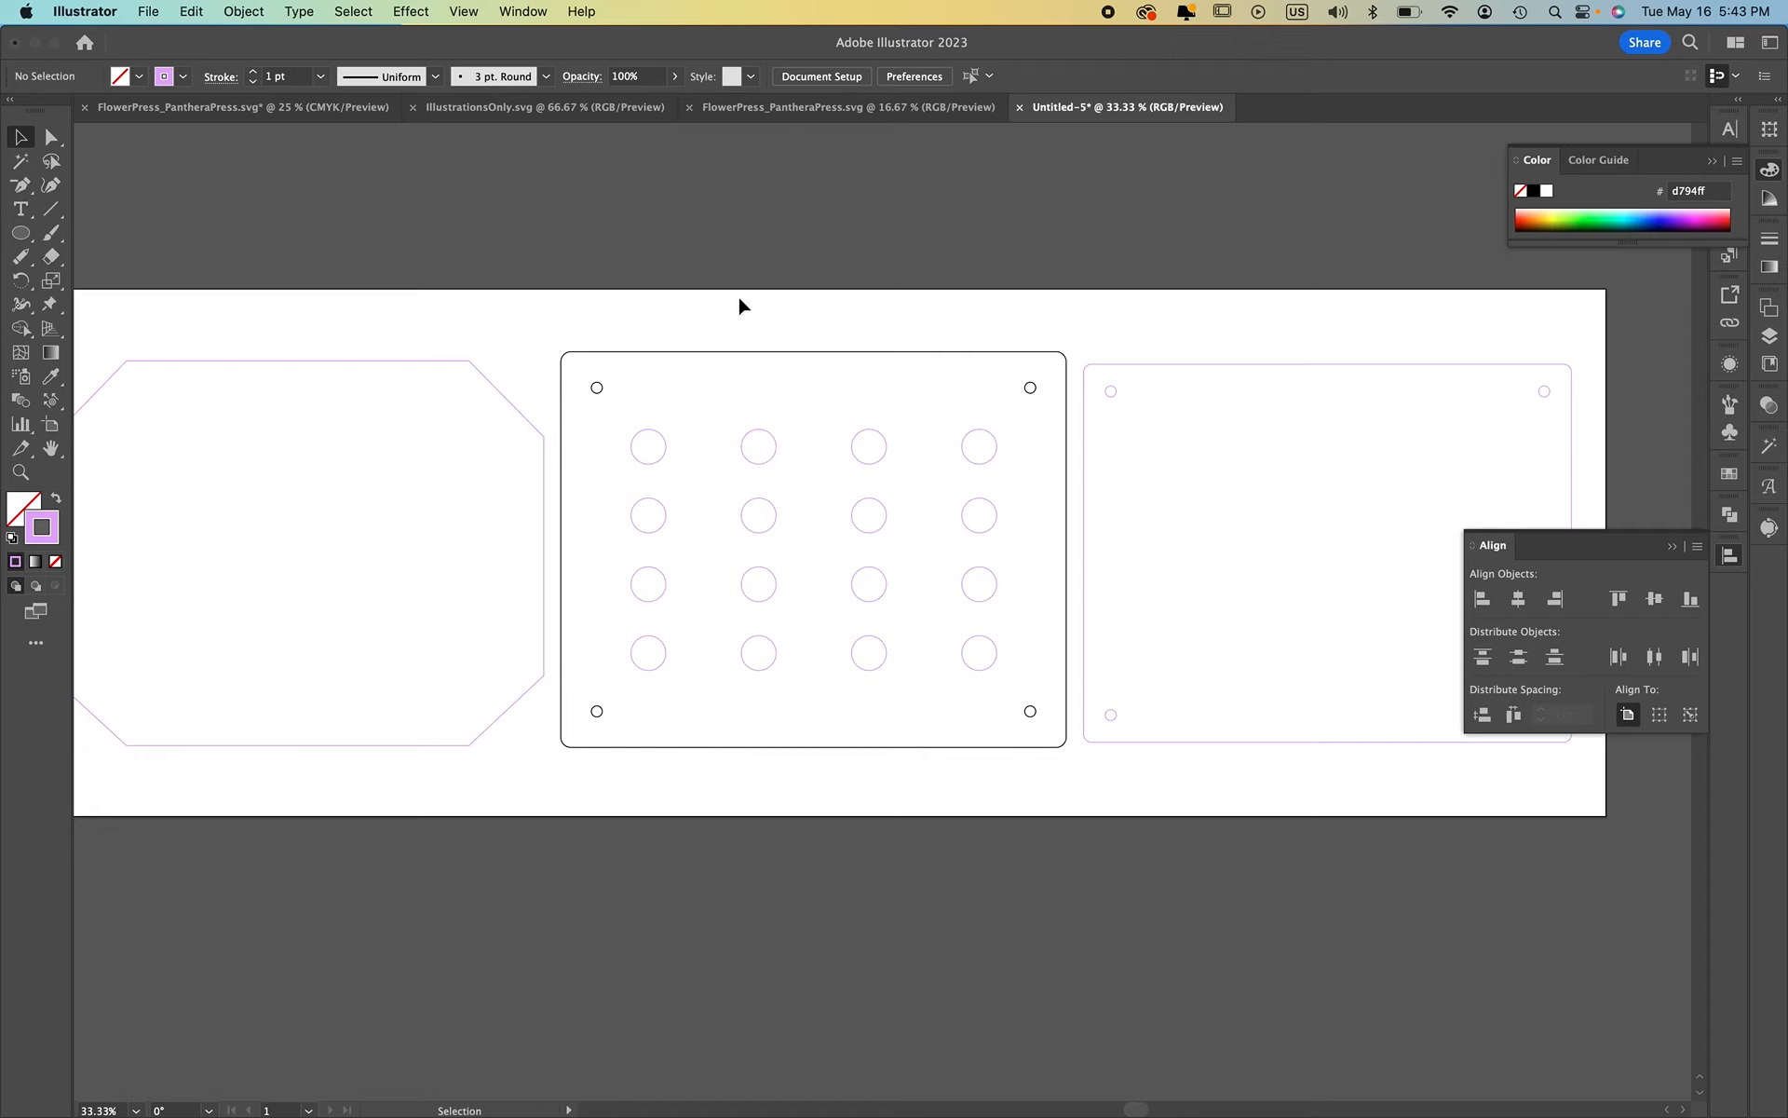
{"action": "left_click_drag", "start_coordinate": [539, 307], "coordinate": [1148, 770]}
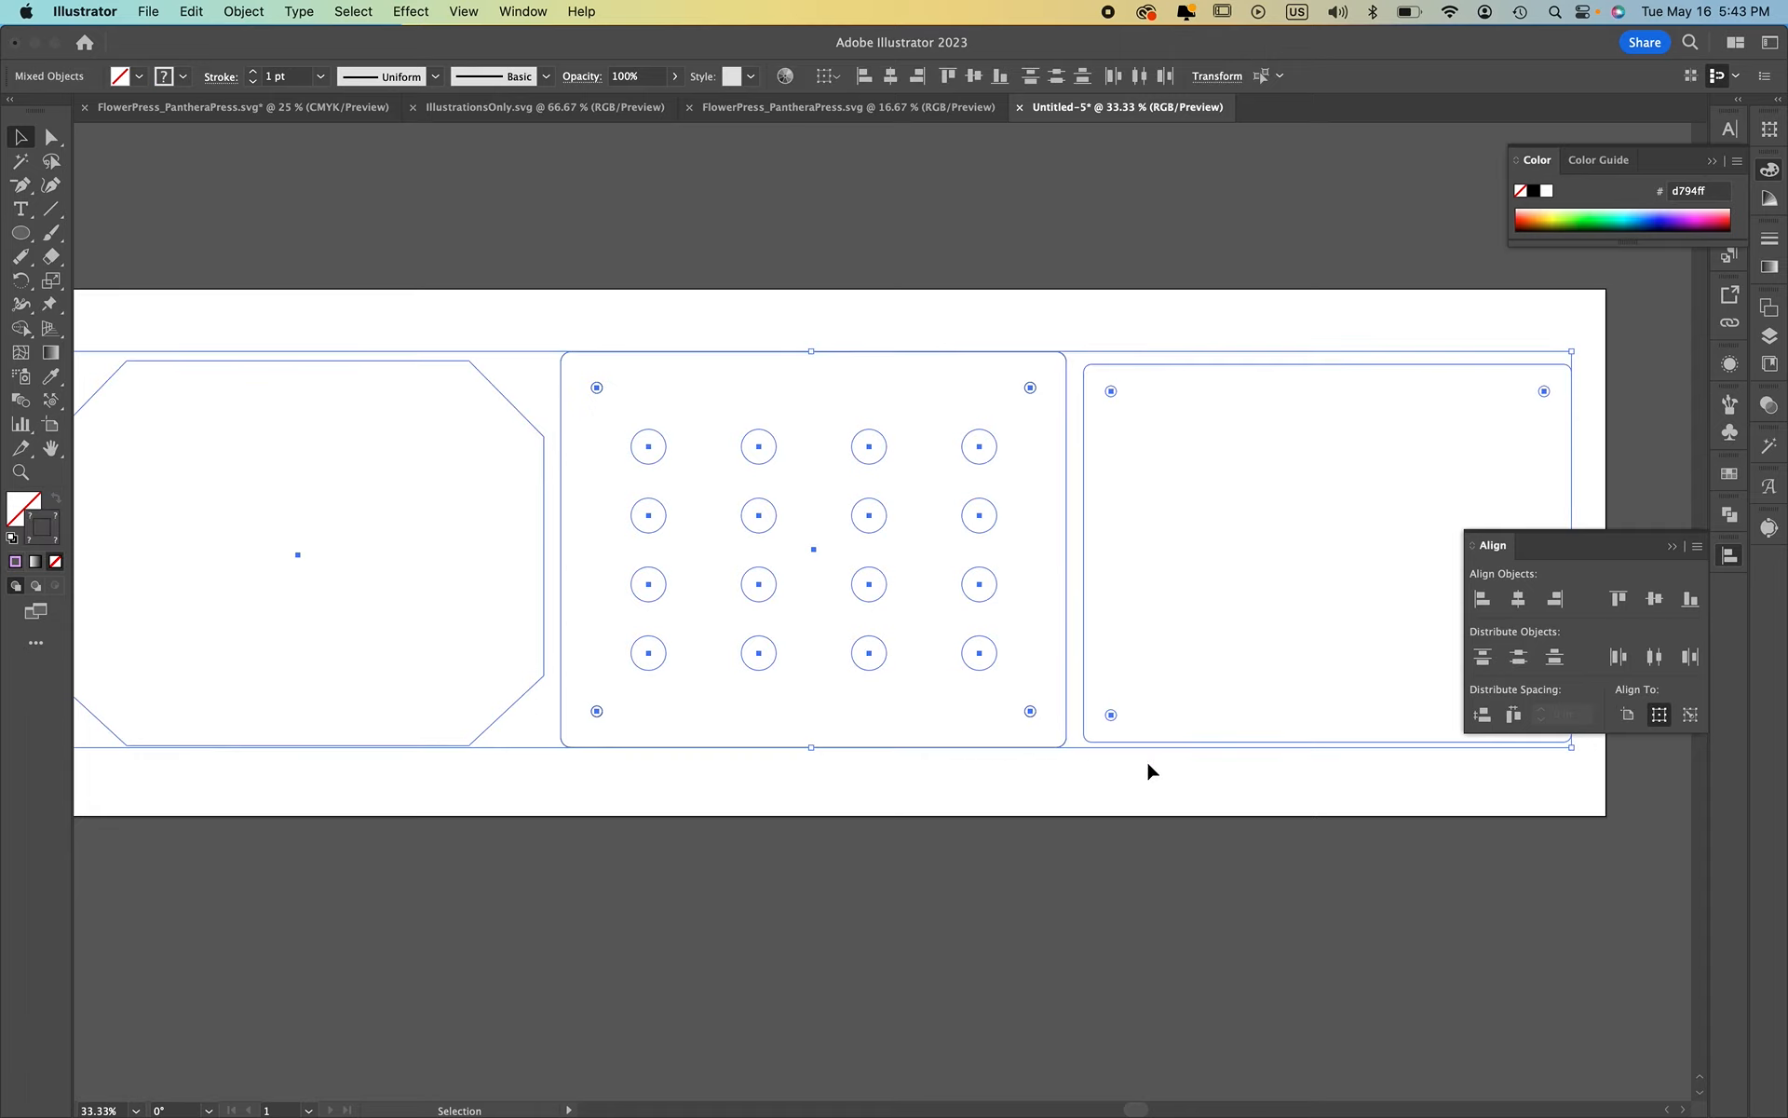
{"action": "left_click", "coordinate": [1128, 832]}
Save the document to the Desktop in SVG format under the name FlowerPress
{"action": "left_click", "coordinate": [152, 12]}
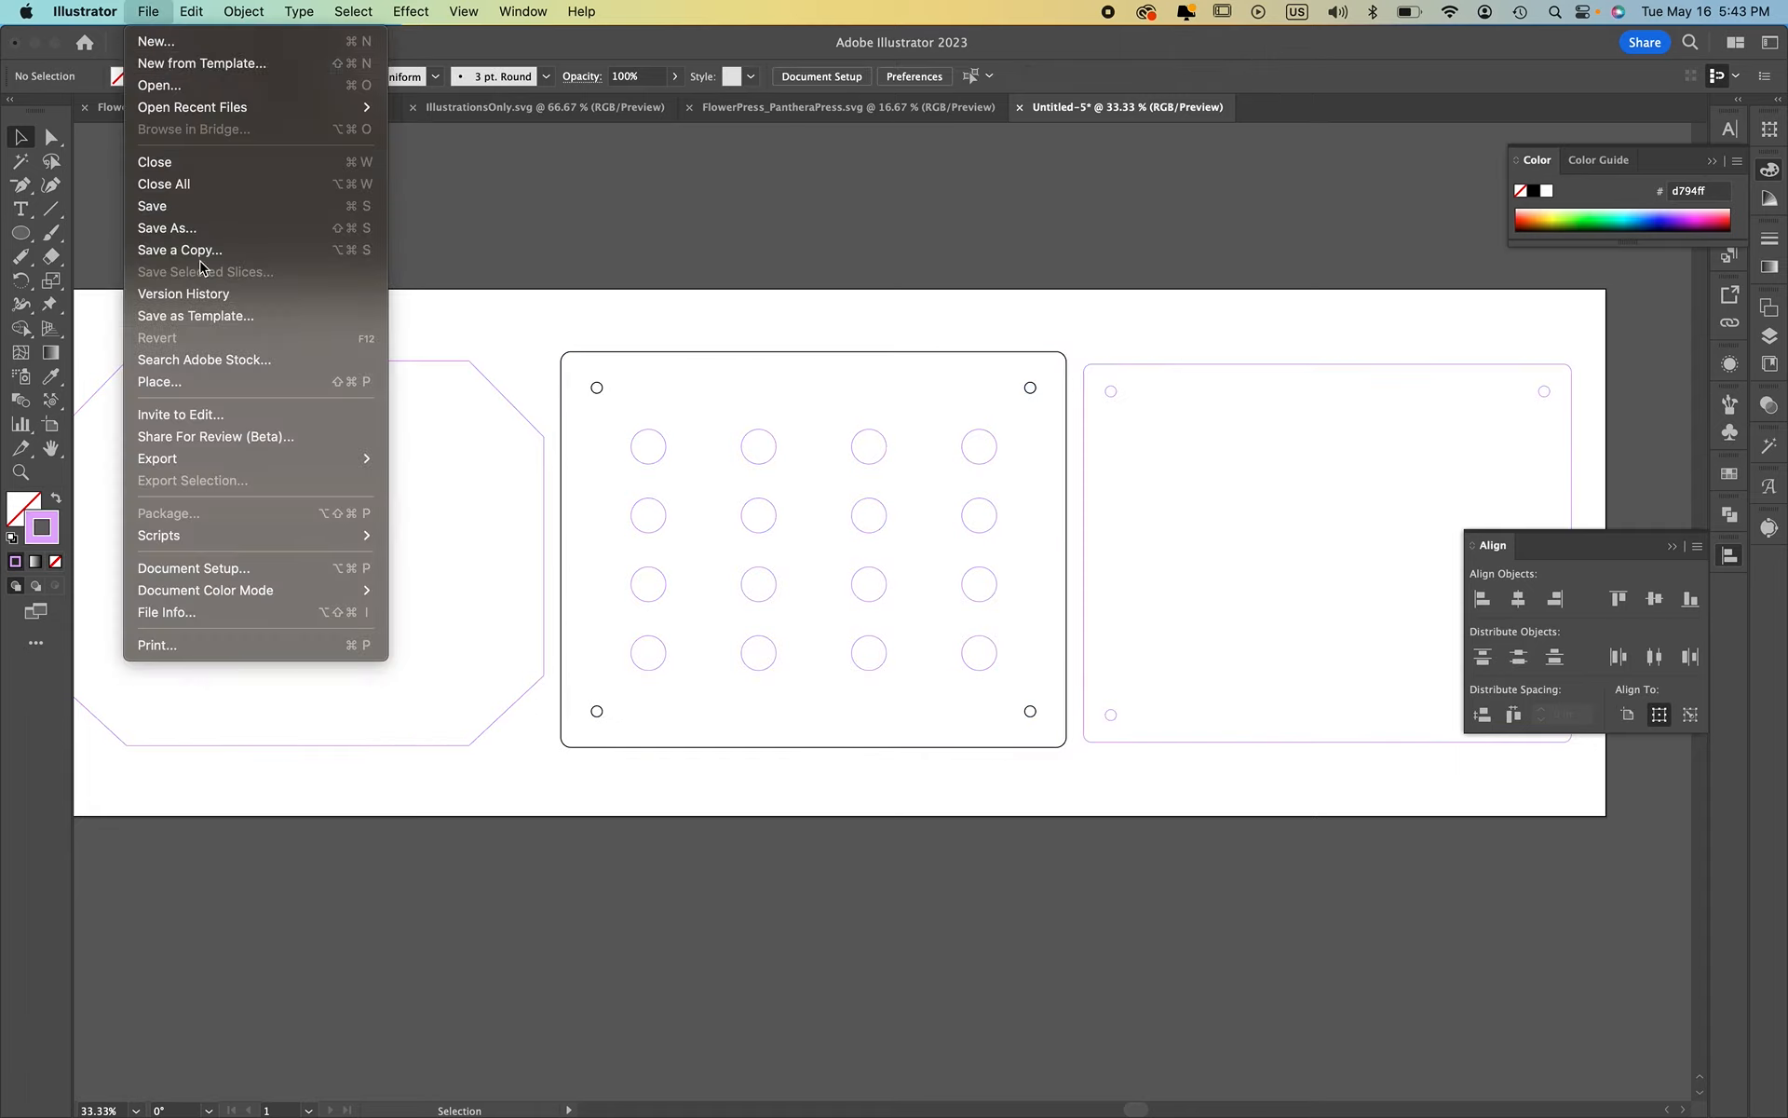
{"action": "left_click", "coordinate": [177, 228]}
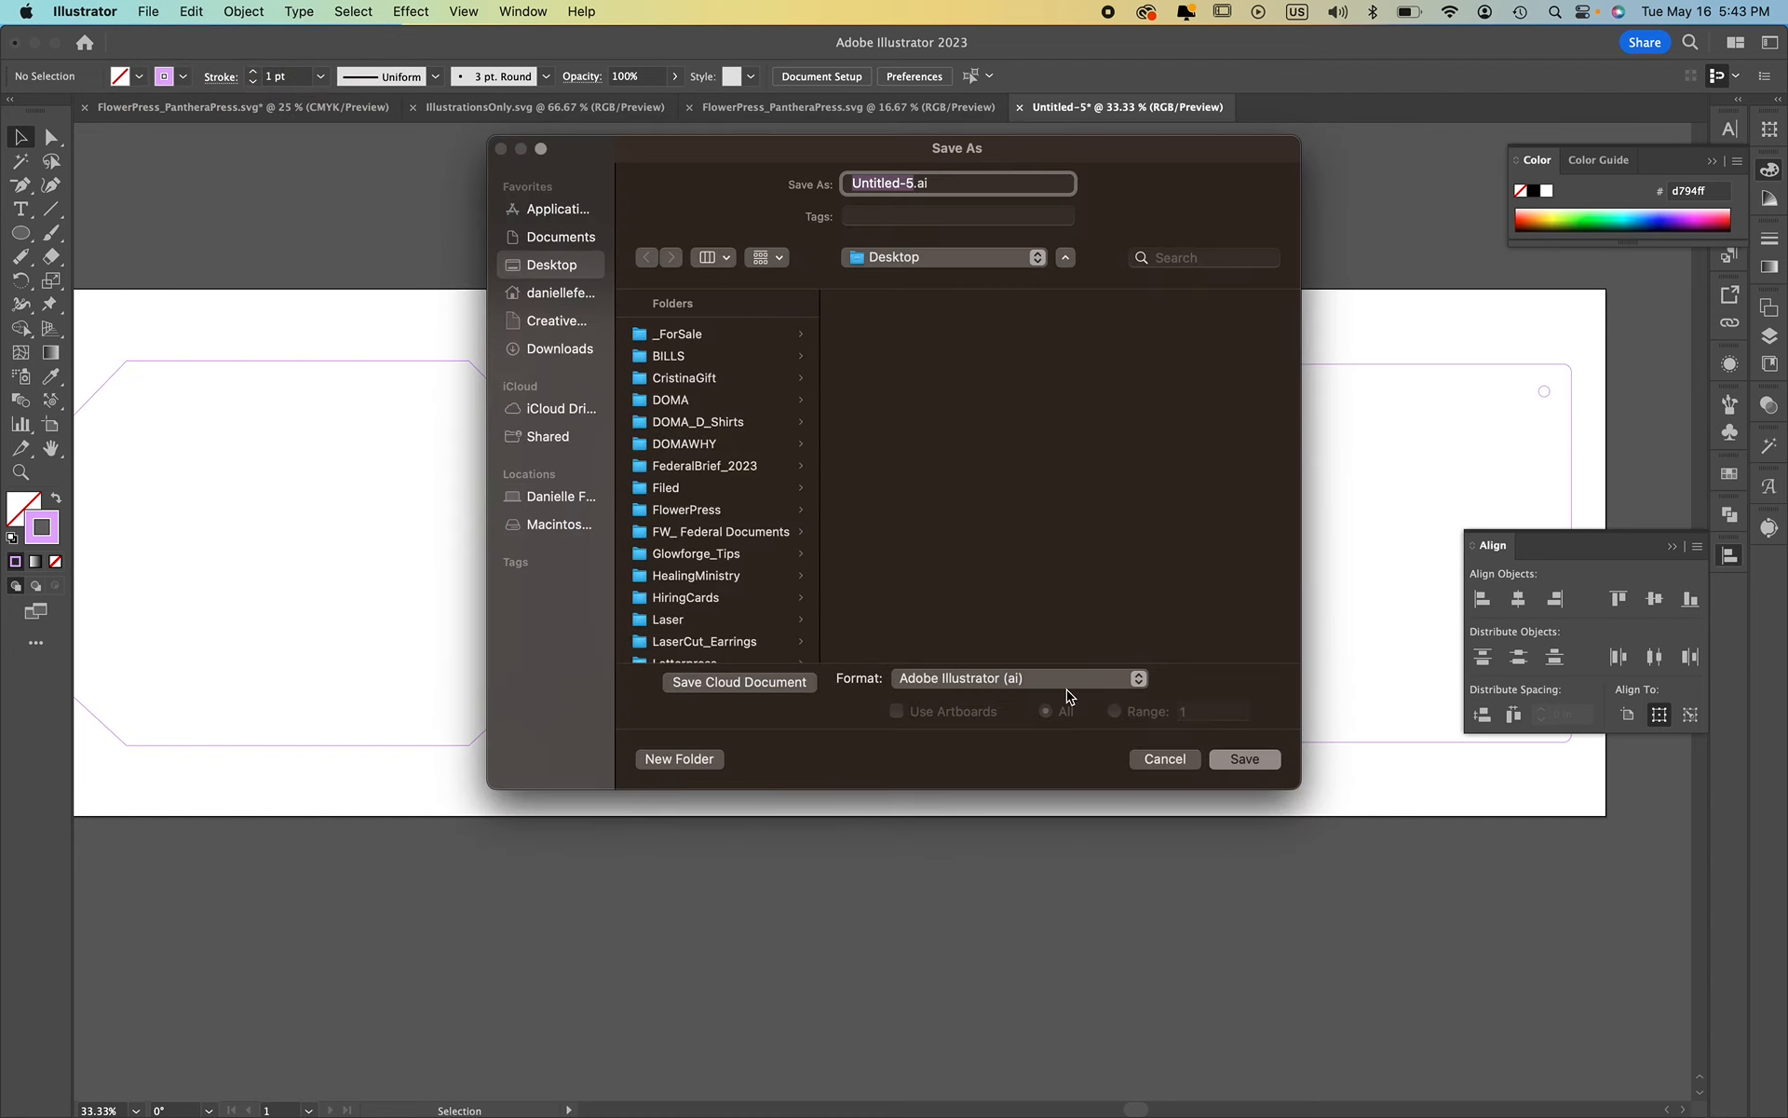
{"action": "left_click", "coordinate": [1109, 677]}
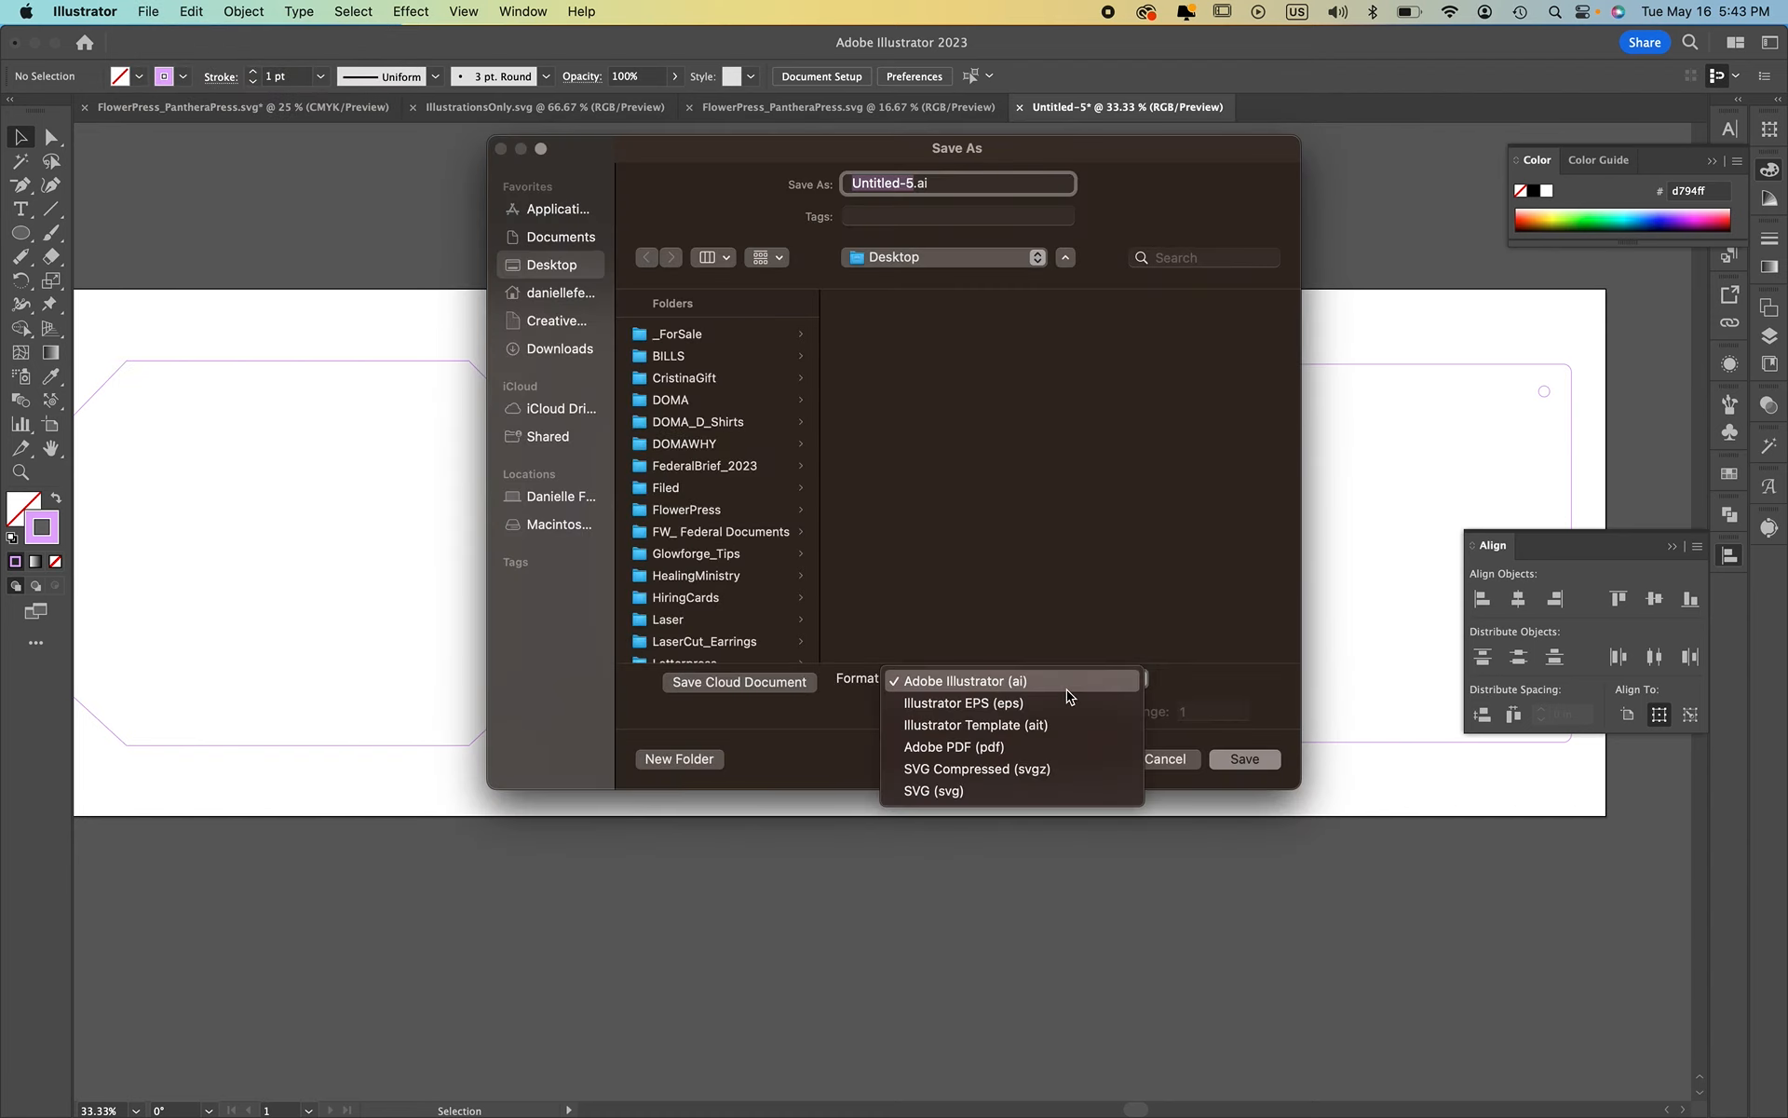
{"action": "left_click", "coordinate": [987, 788]}
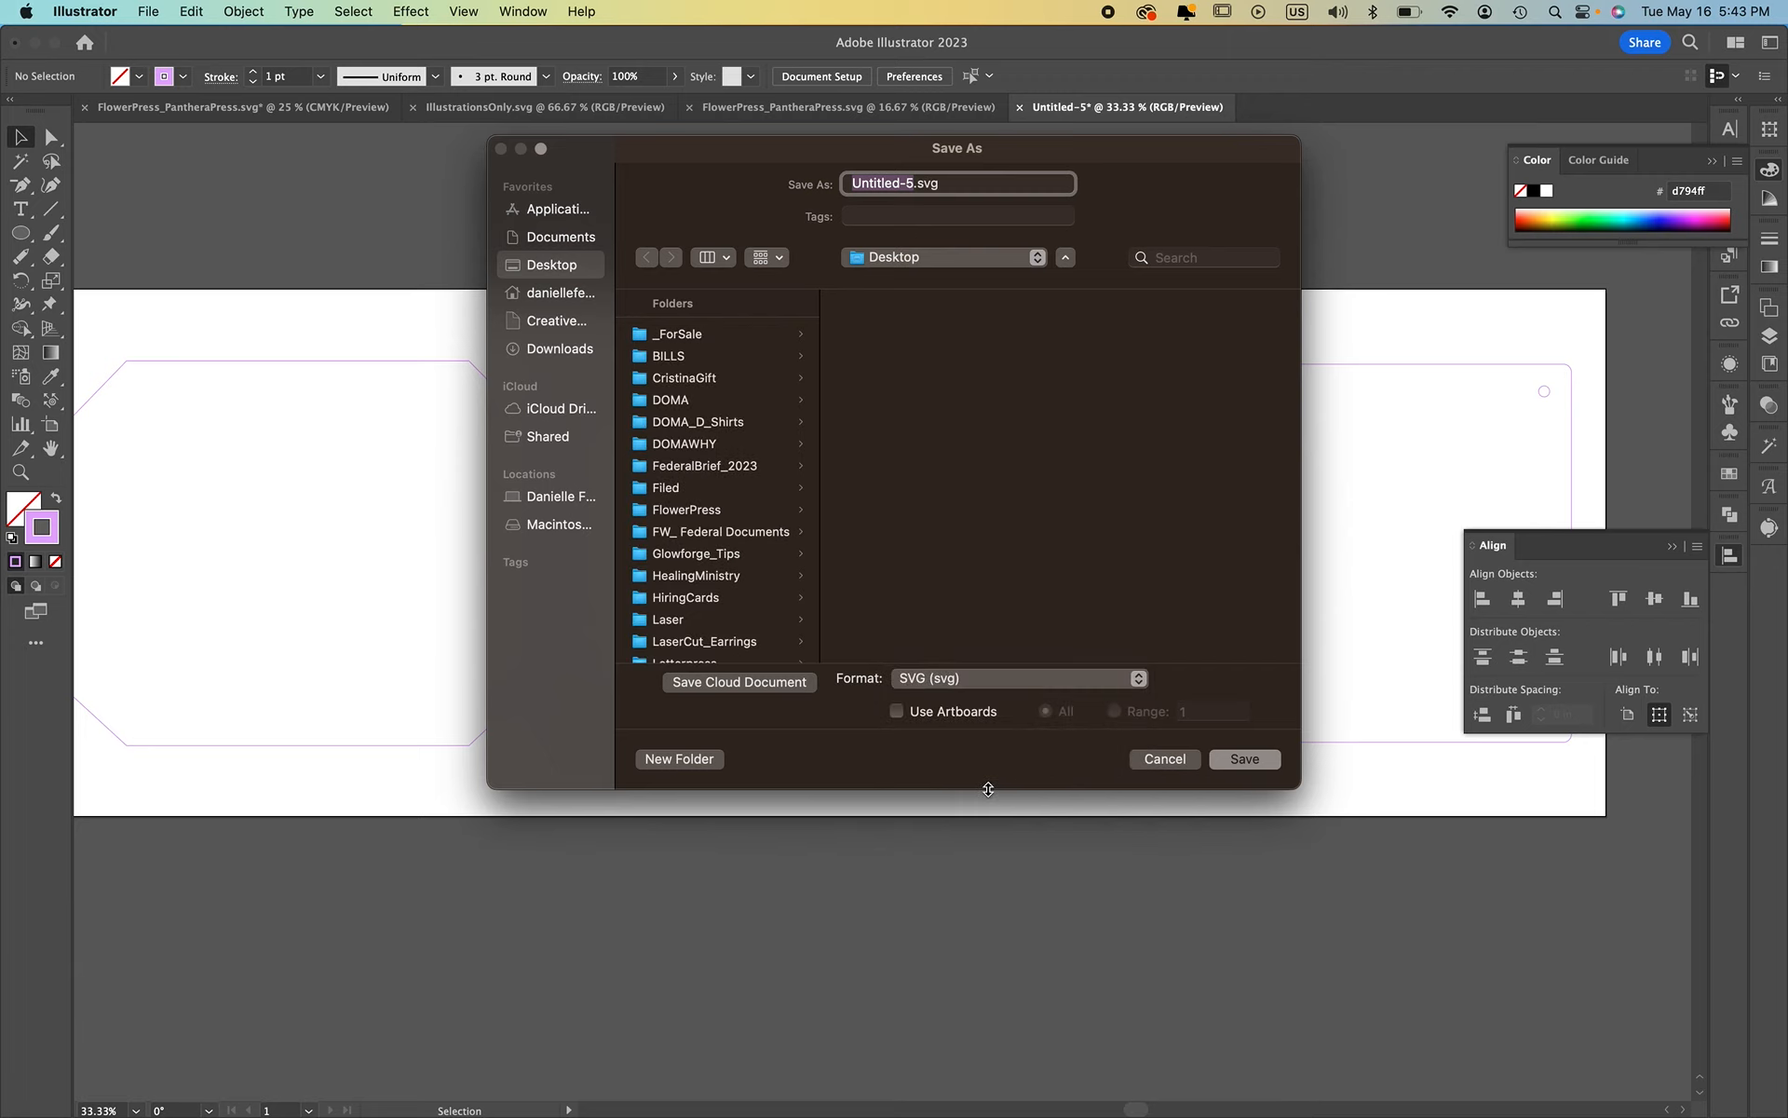
{"action": "type", "text": "B"}
{"action": "key", "text": "BackSpace"}
{"action": "type", "text": "FlowerPress"}
{"action": "left_click", "coordinate": [1239, 754]}
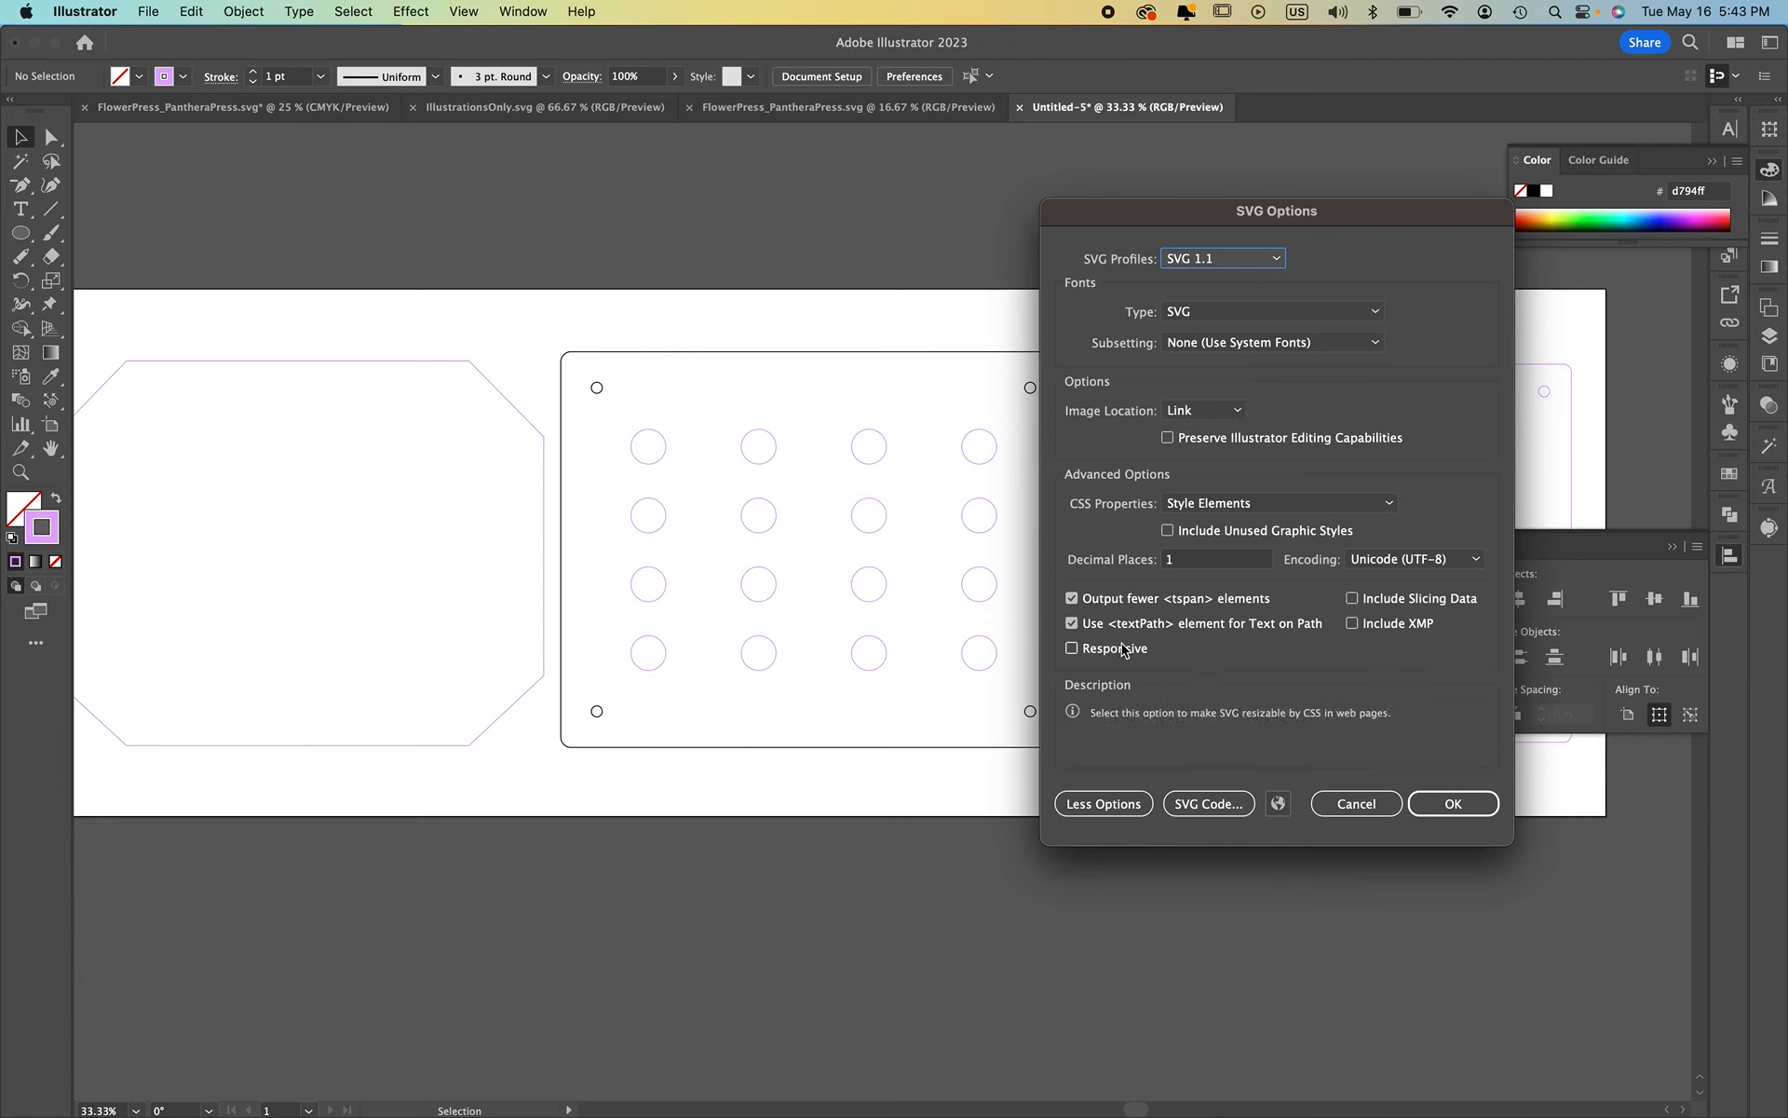
Review the advanced SVG options and complete the save with the SVG 1.1 profile and Responsive off
{"action": "left_click", "coordinate": [1104, 803]}
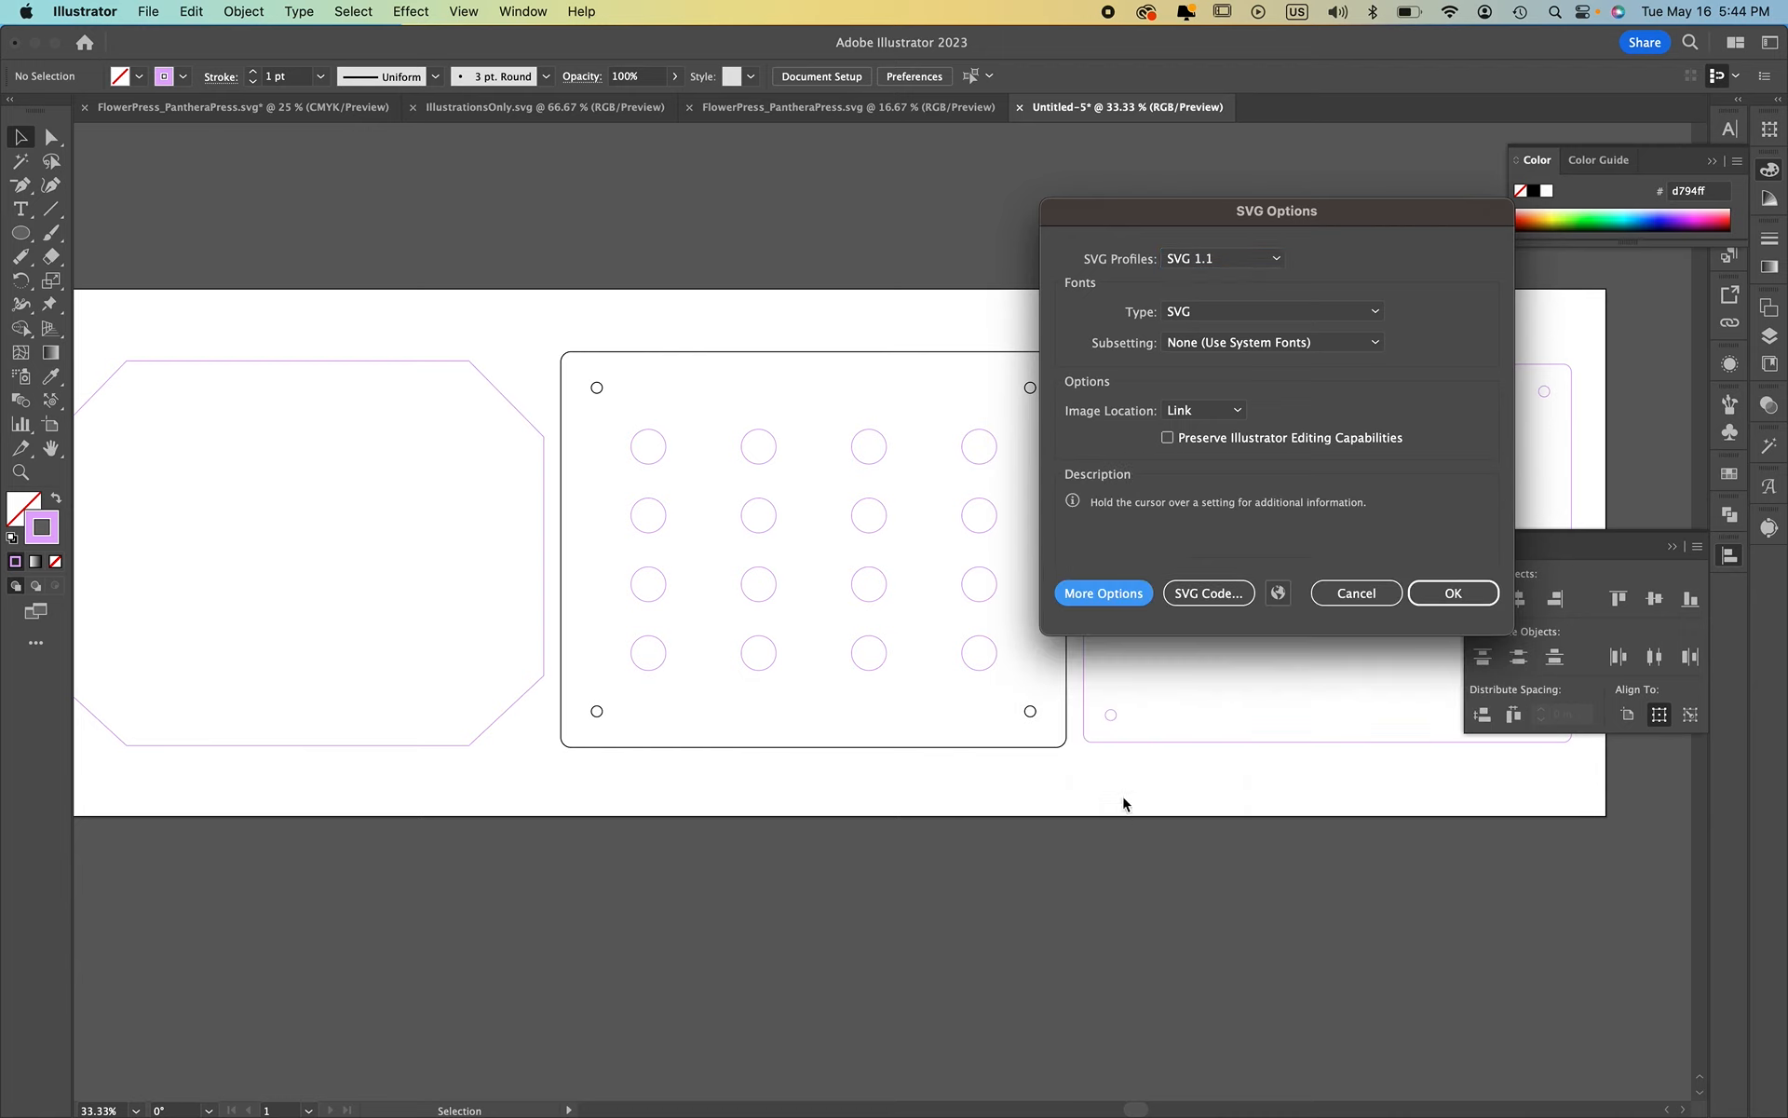
{"action": "left_click", "coordinate": [1129, 595]}
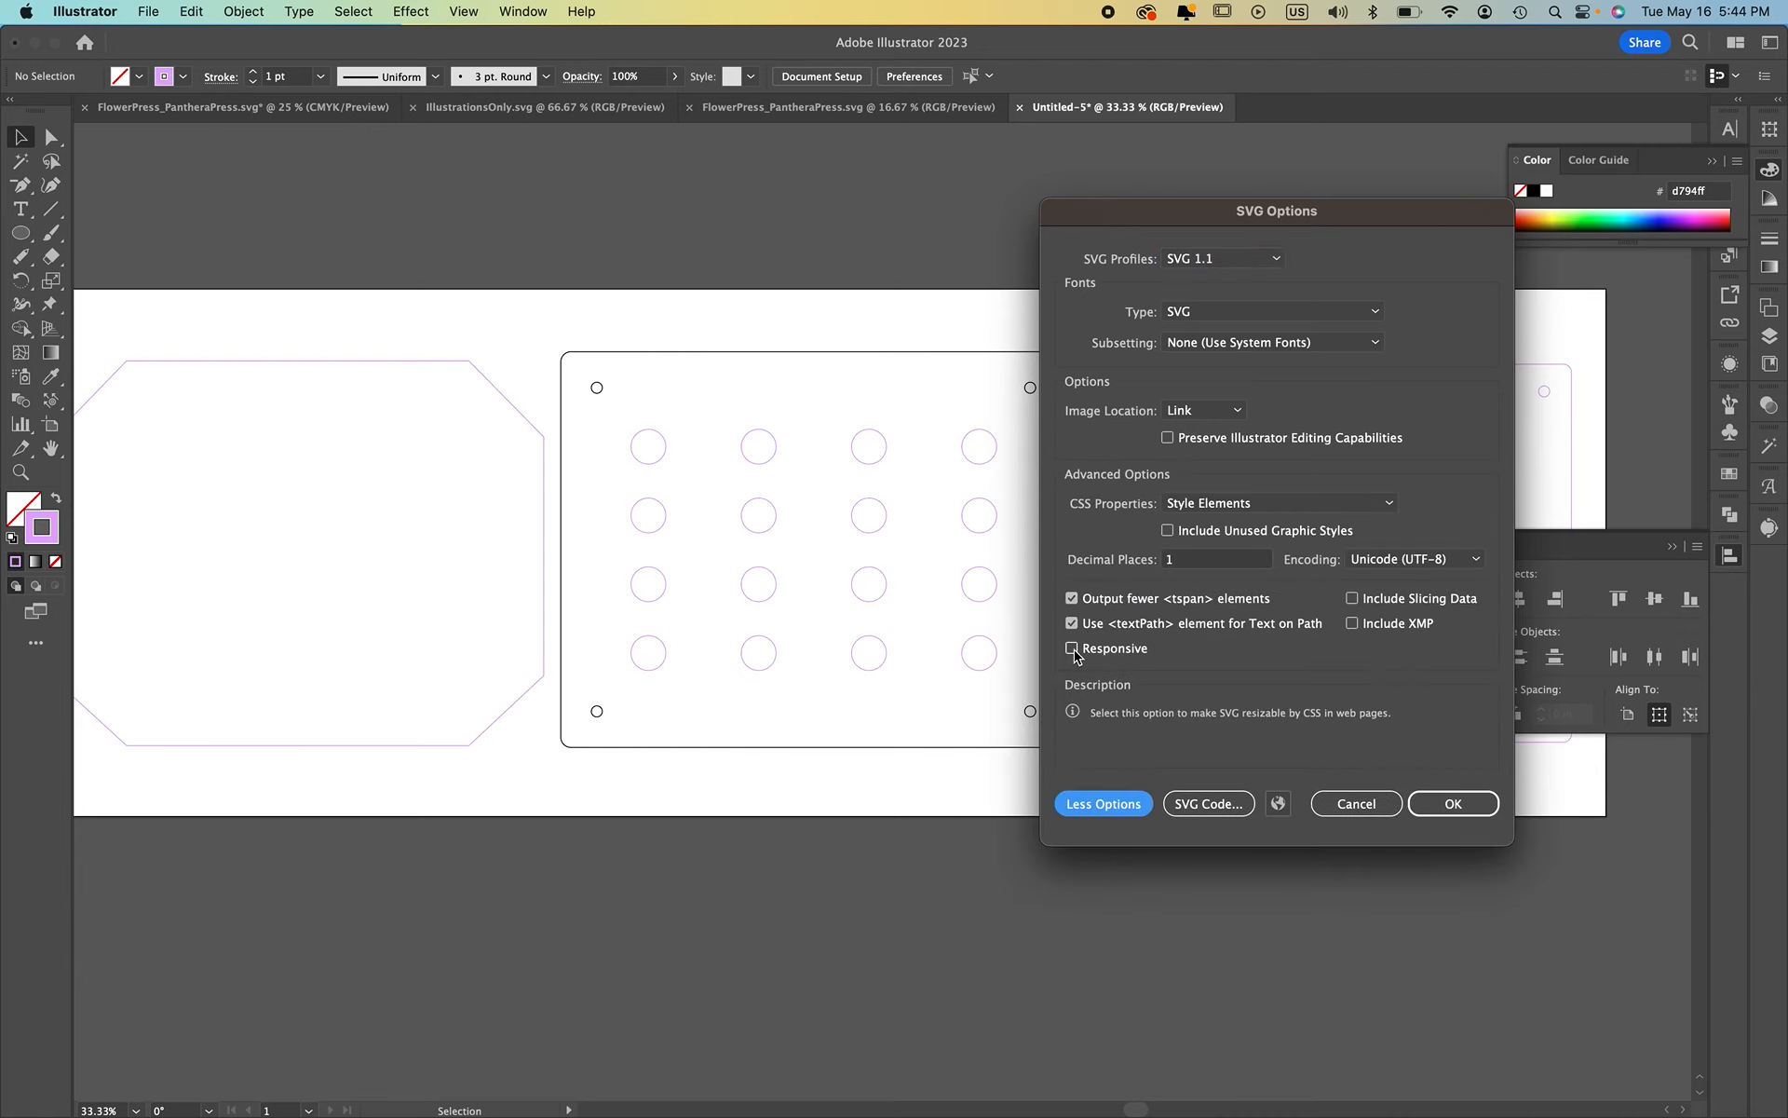
{"action": "left_click", "coordinate": [1453, 803]}
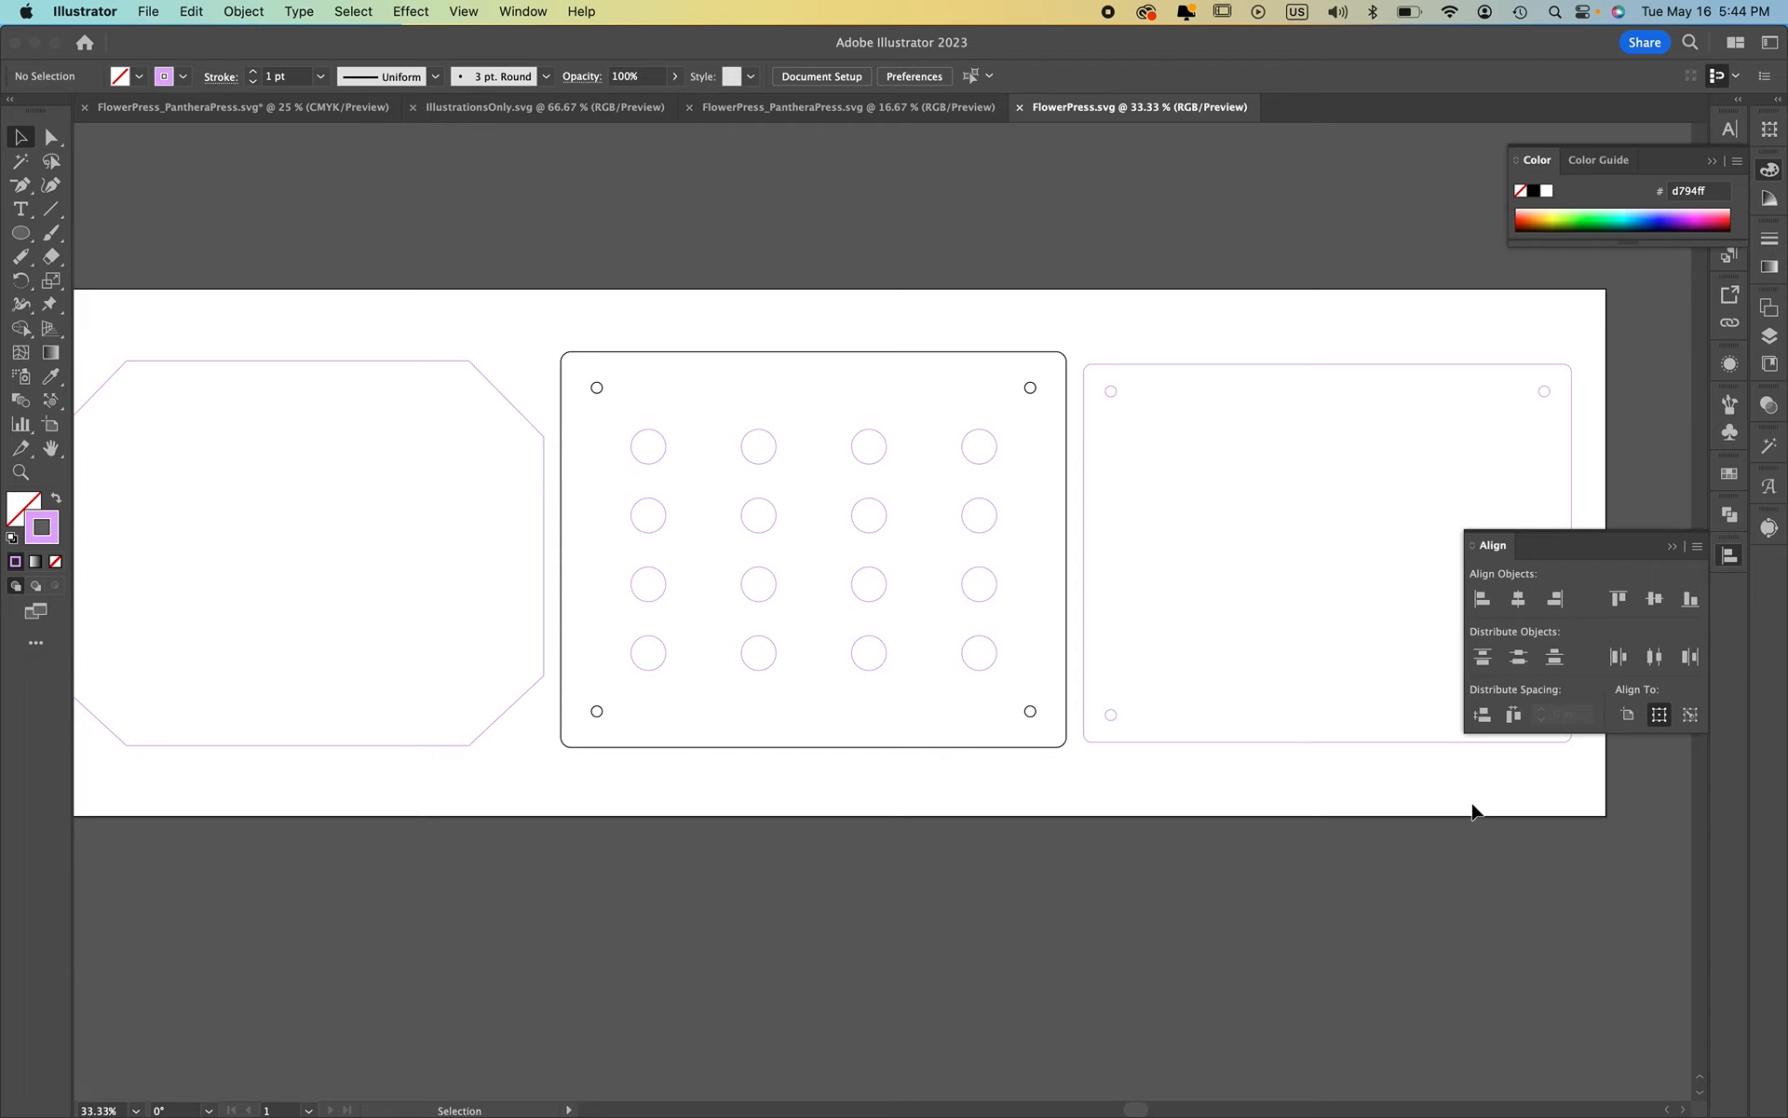
{"action": "scroll", "coordinate": [1065, 841], "scroll_direction": "left", "scroll_amount": 2}
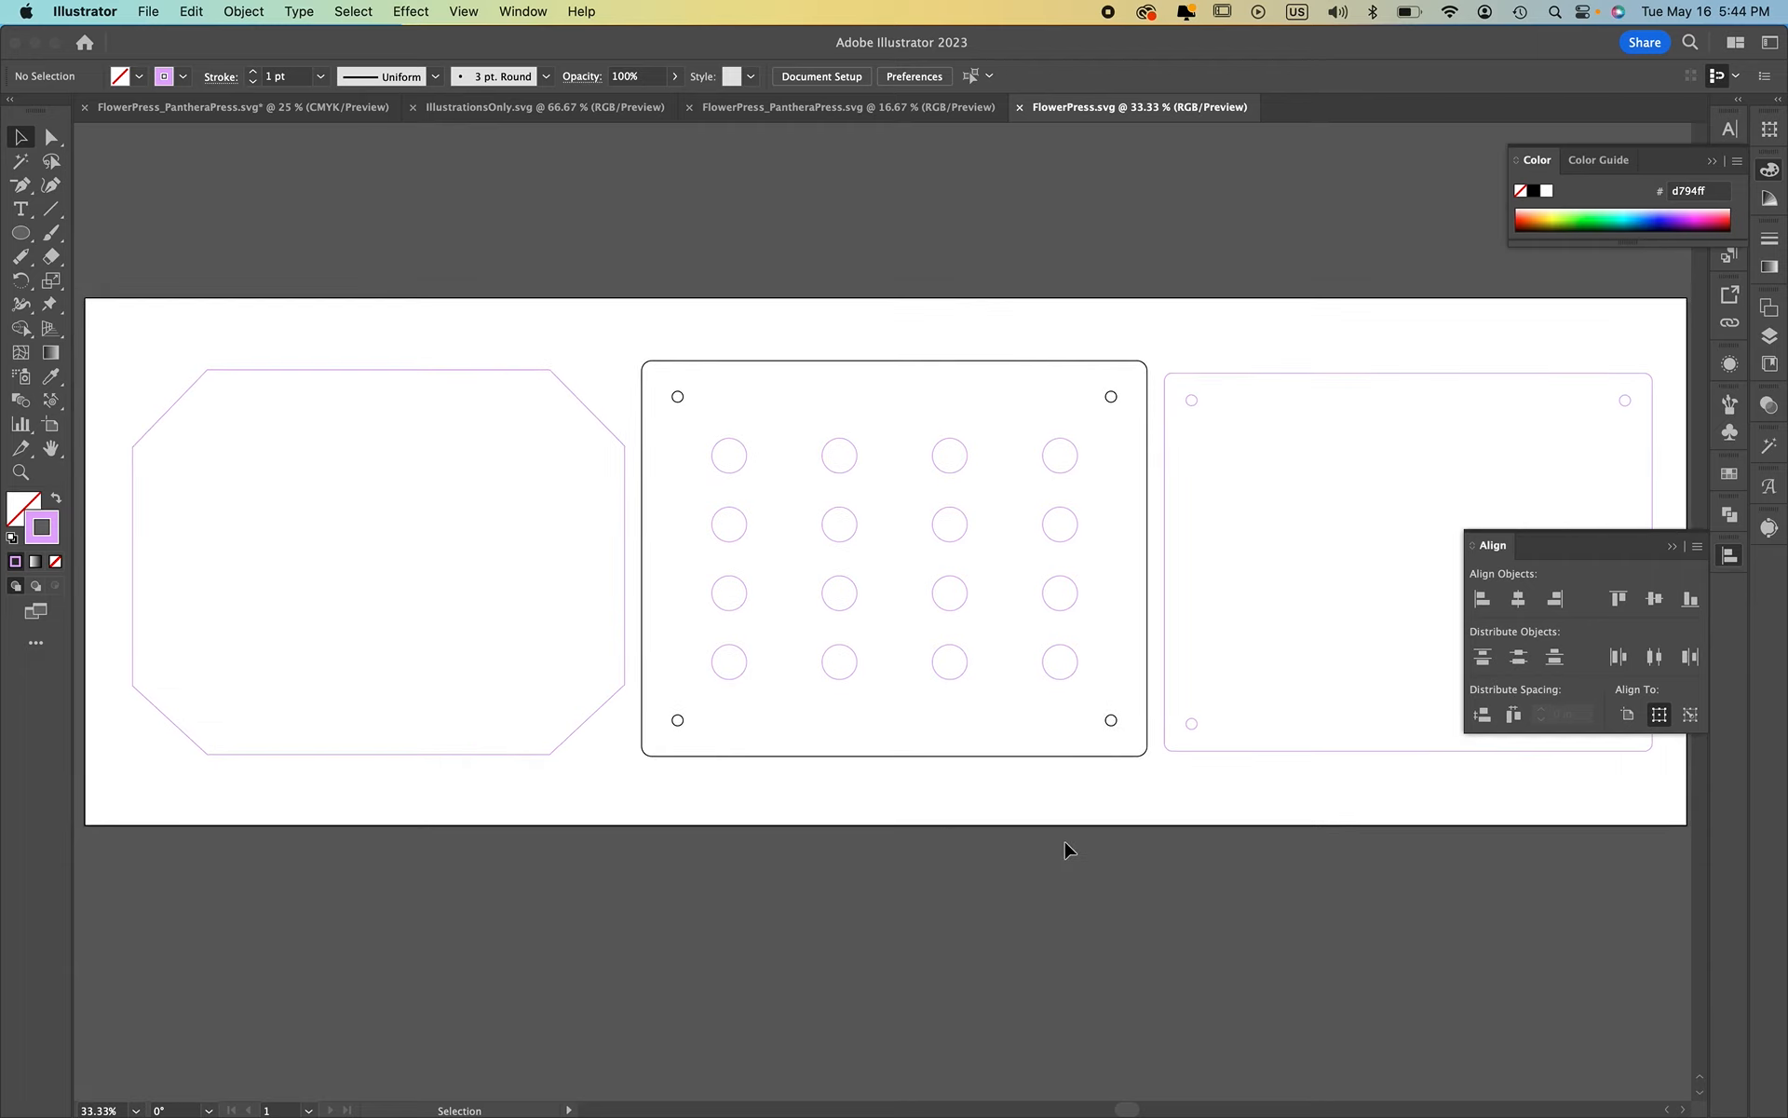